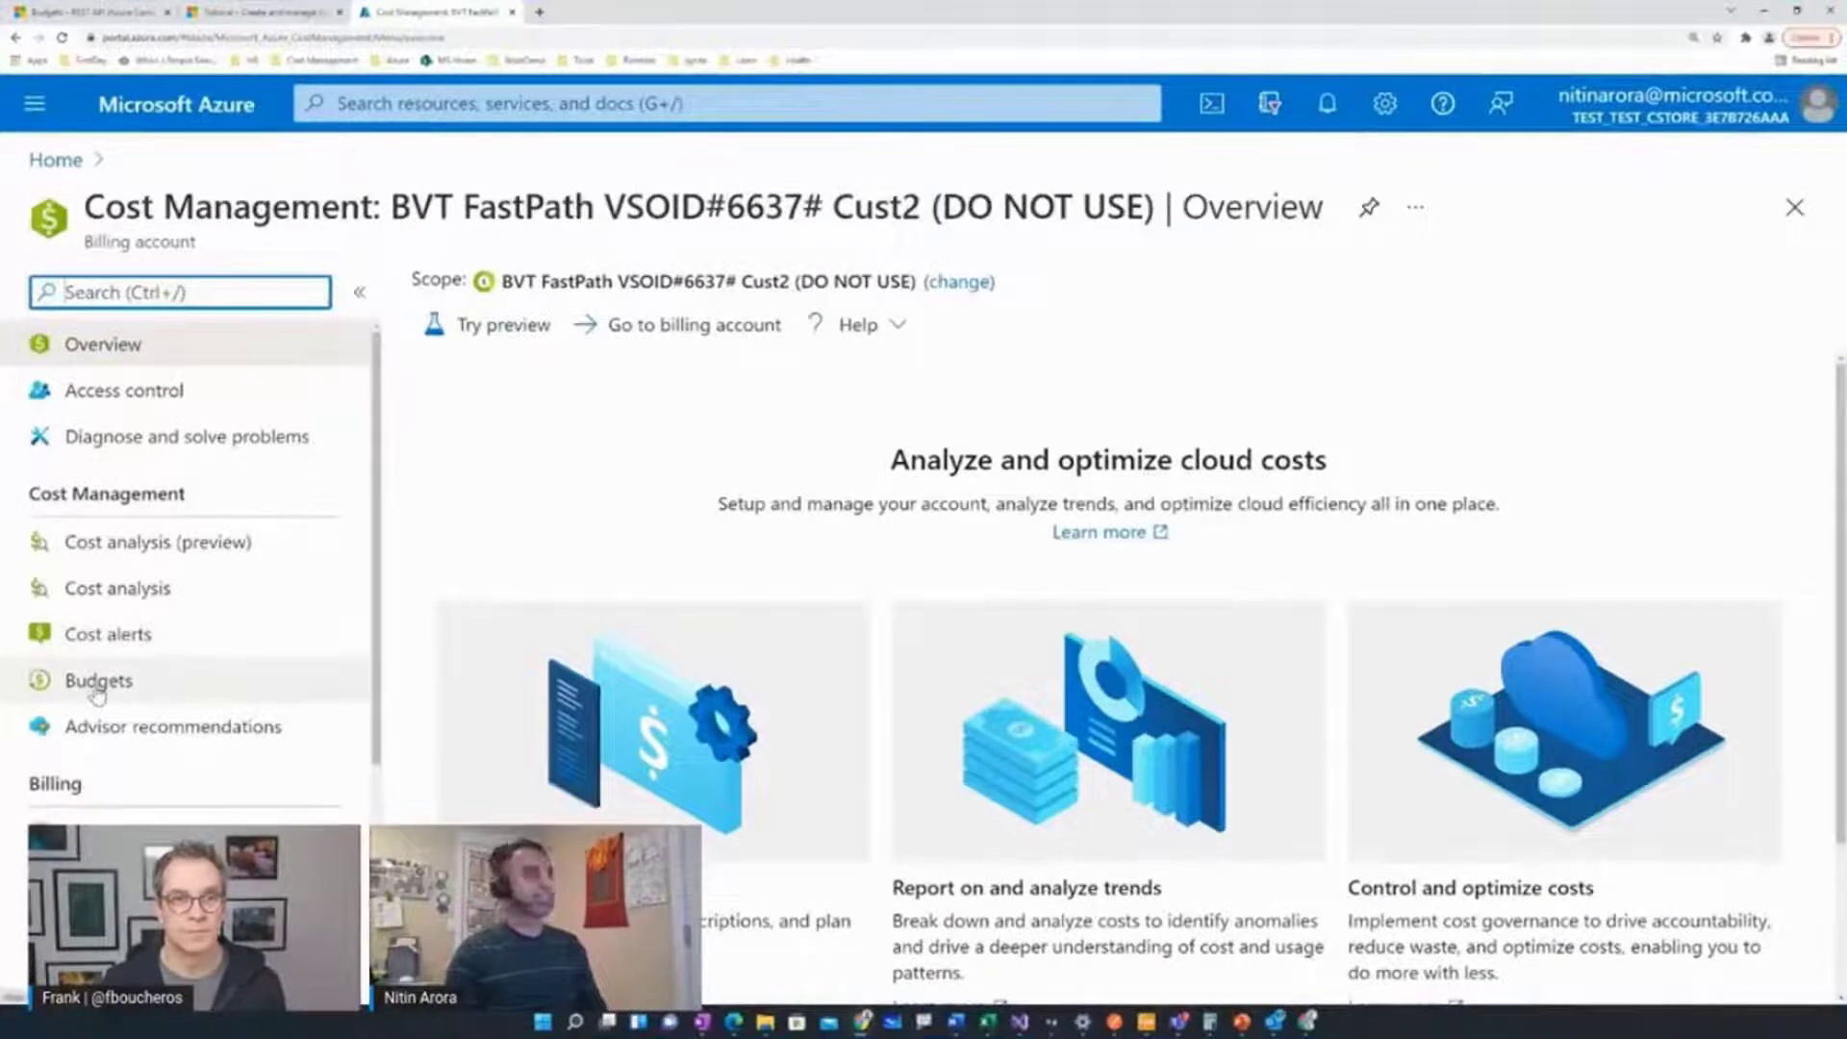
Open the Cust2 billing account's Budgets list, keep its scope, and start a new budget
click(97, 685)
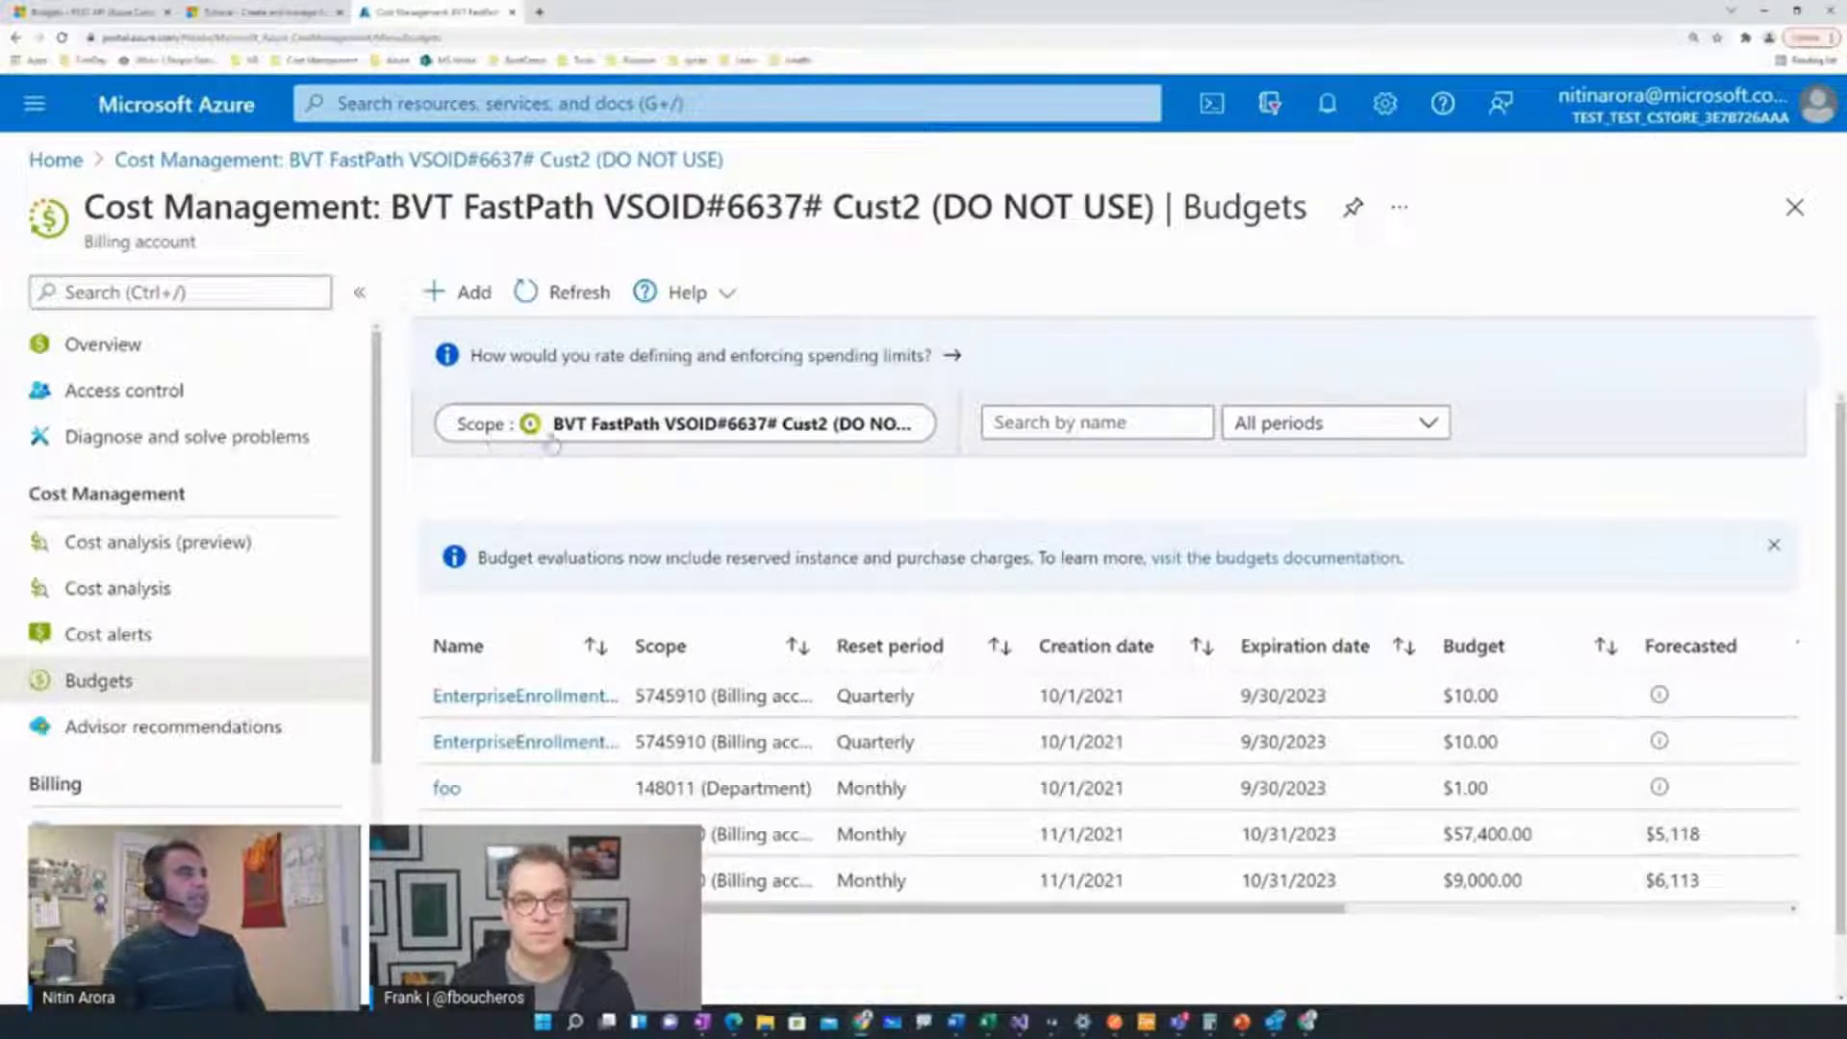
click(612, 433)
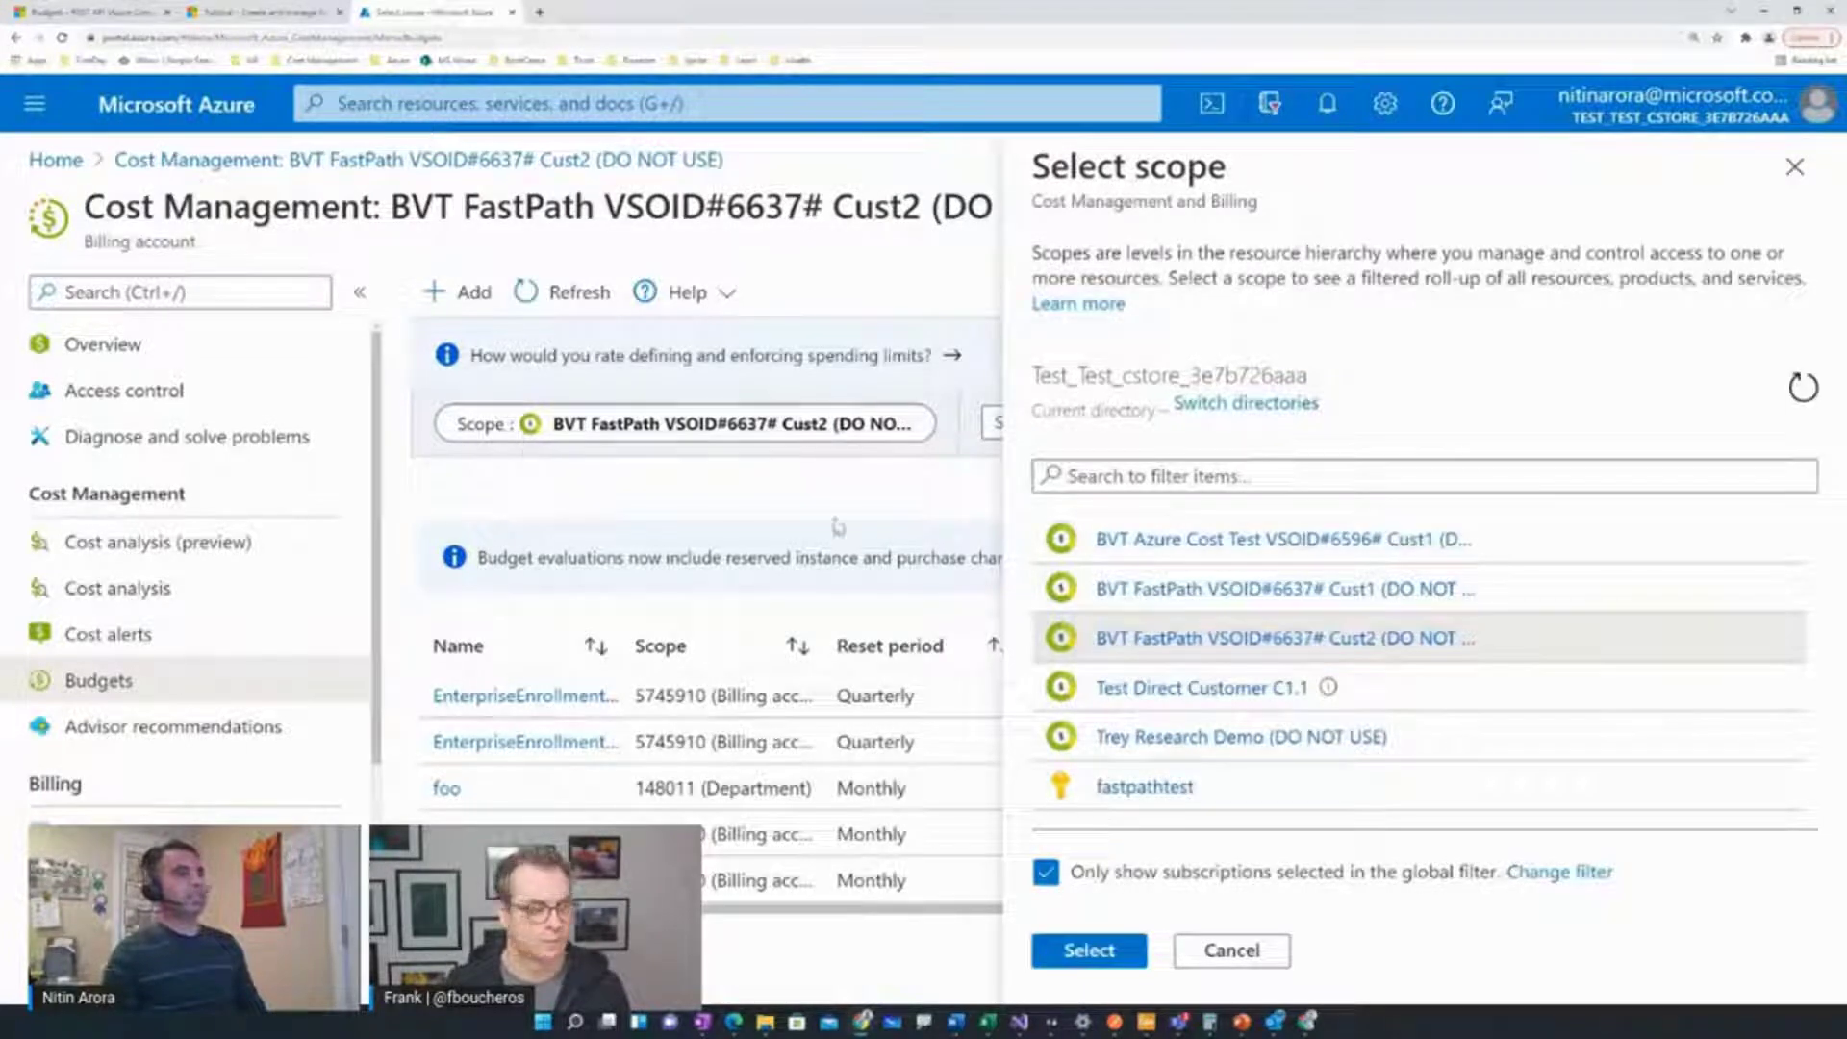
click(1794, 167)
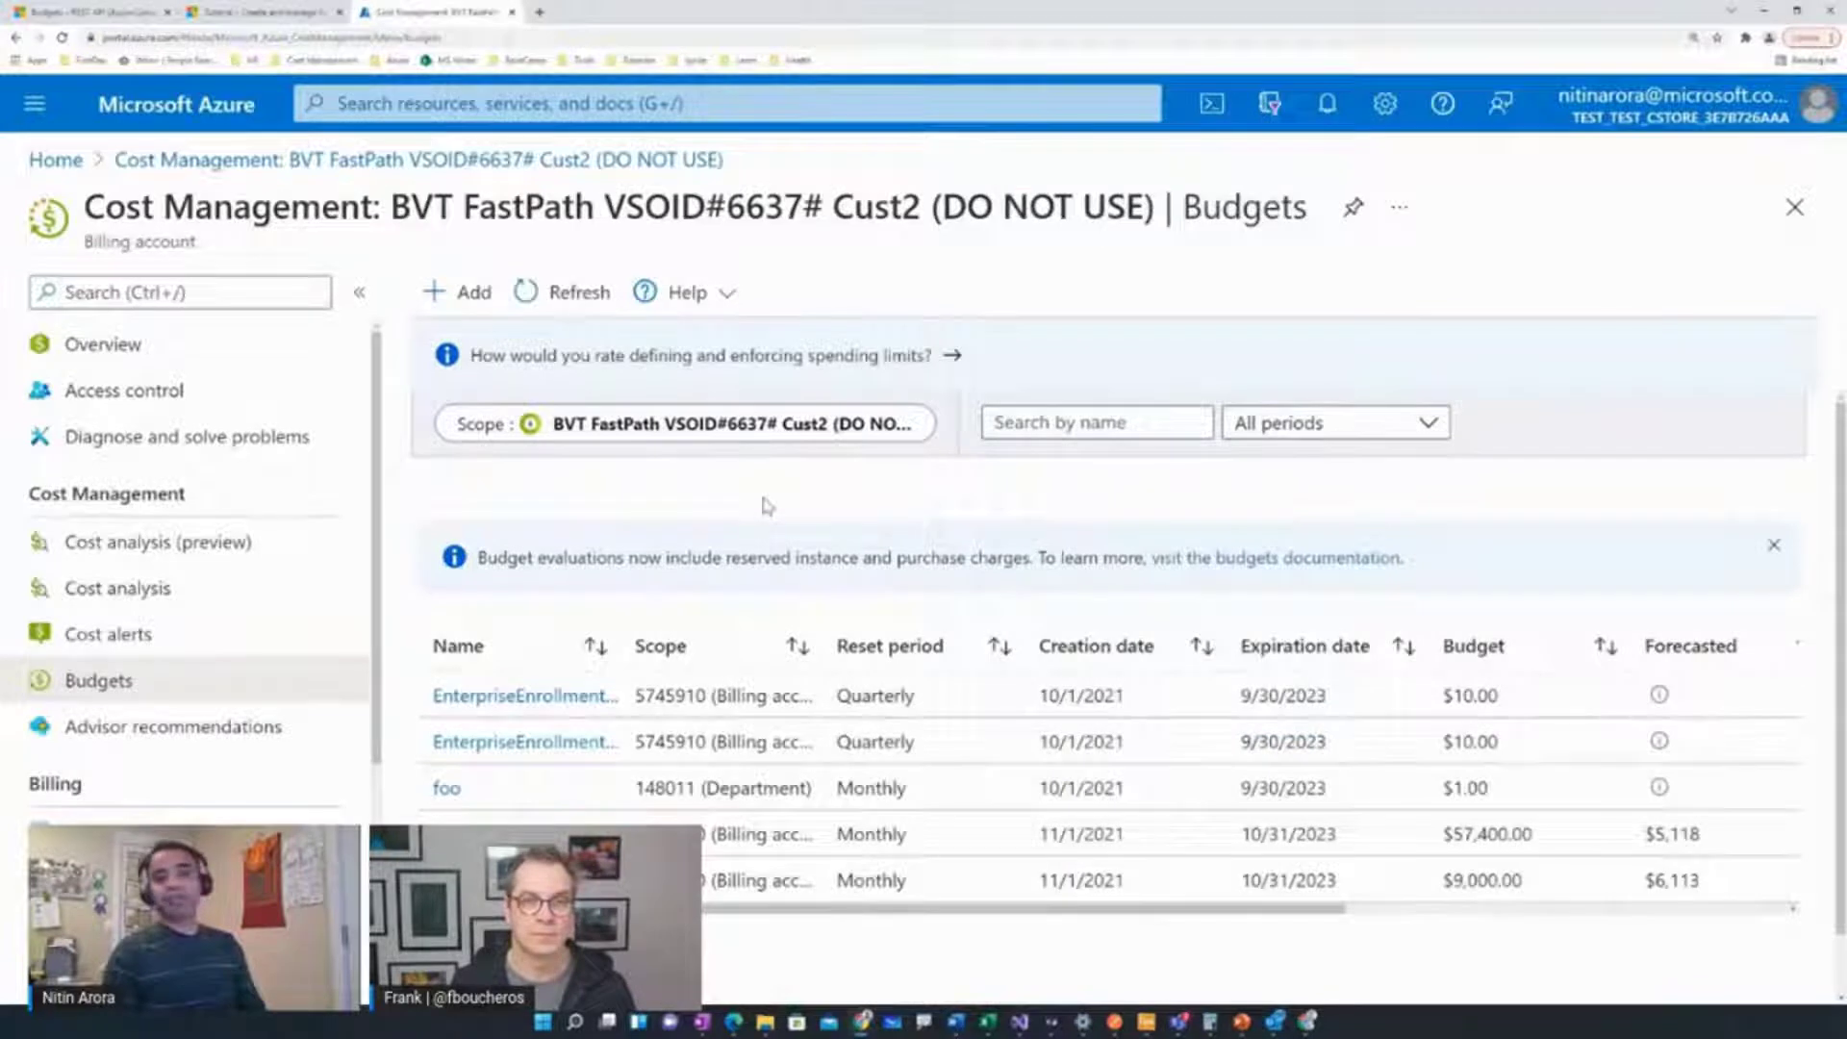
click(460, 293)
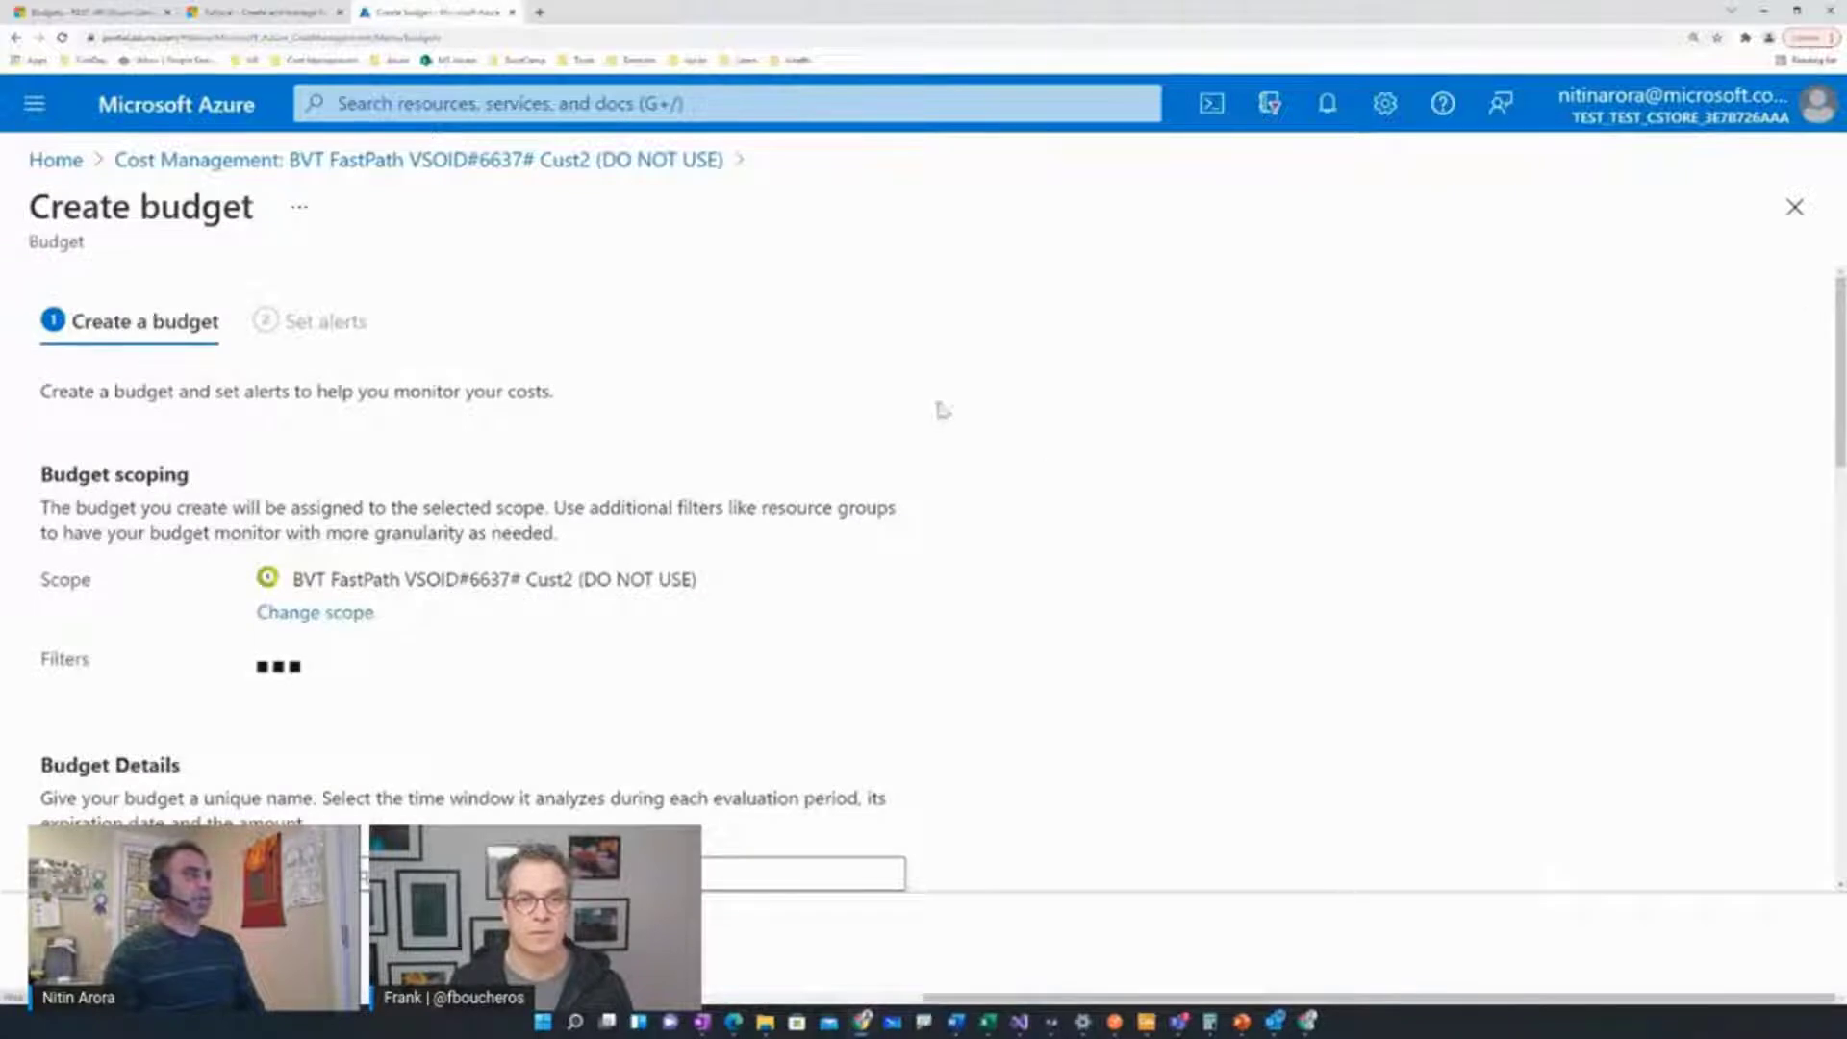
Add a ServiceName filter that includes only virtual machines
scroll(940, 410, down, 3)
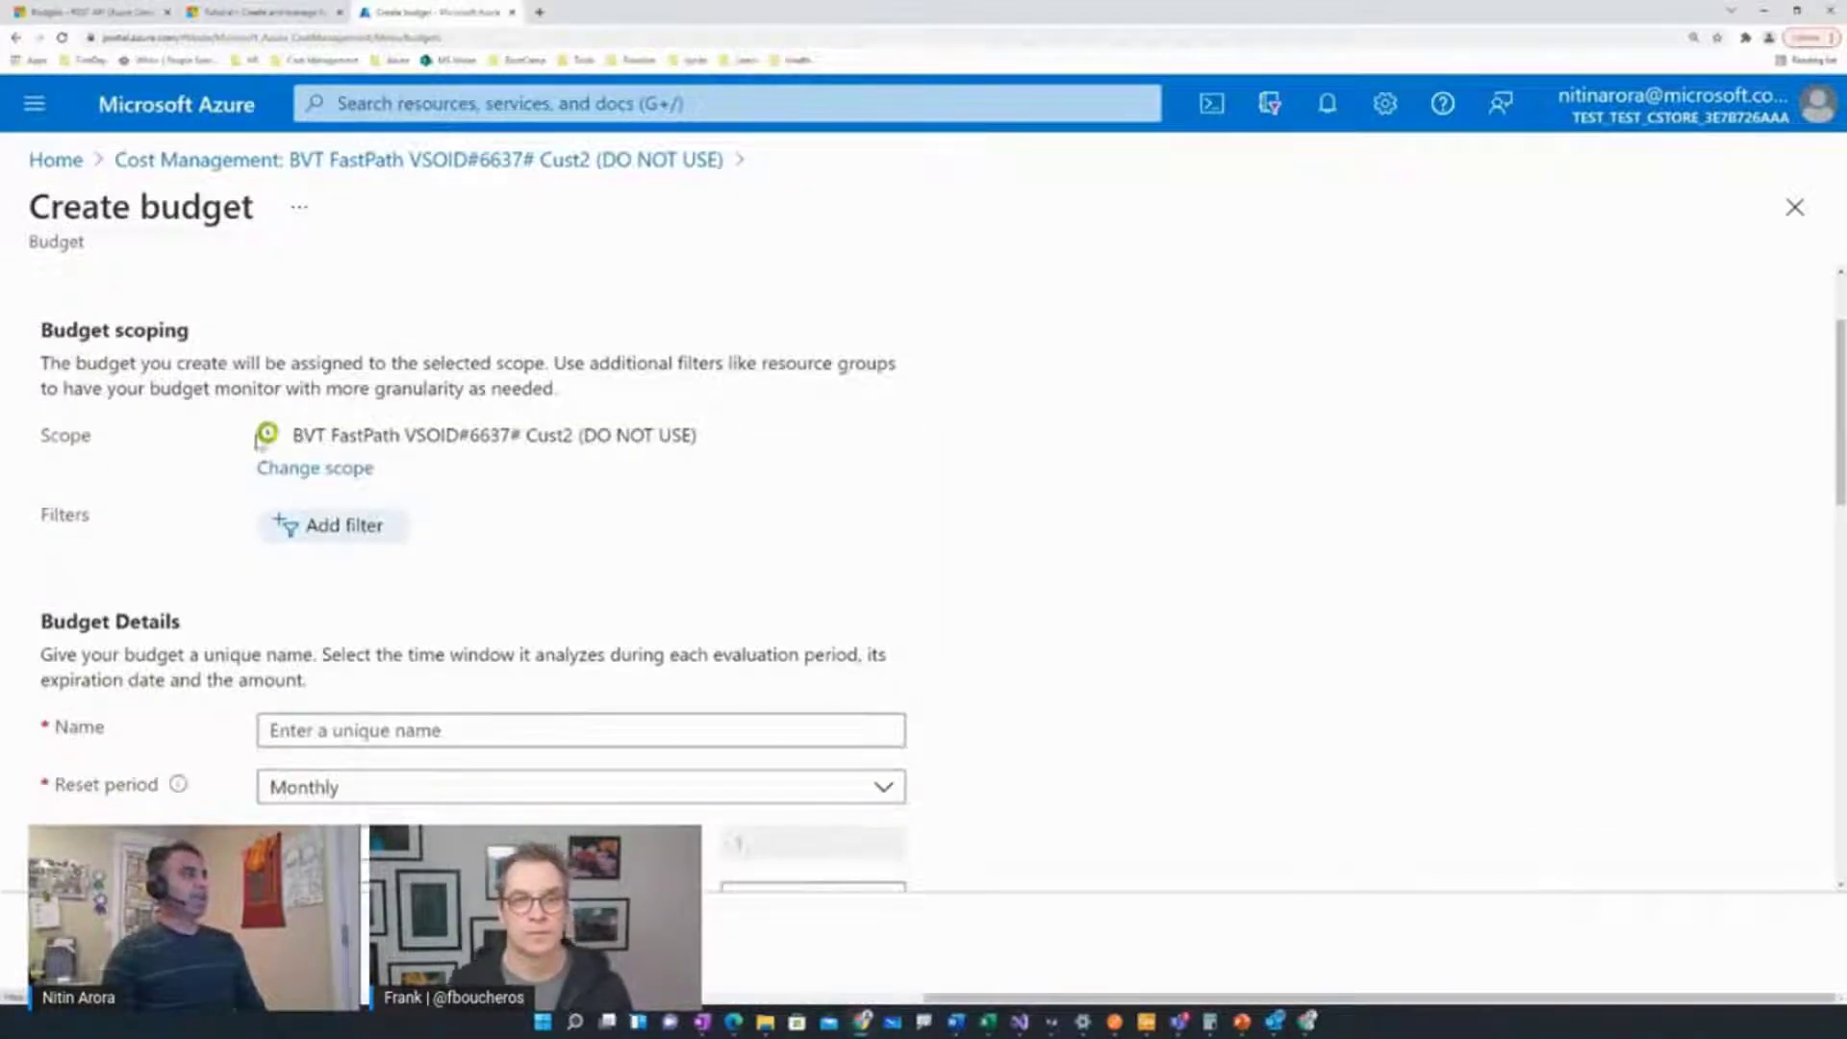
scroll(548, 458, down, 3)
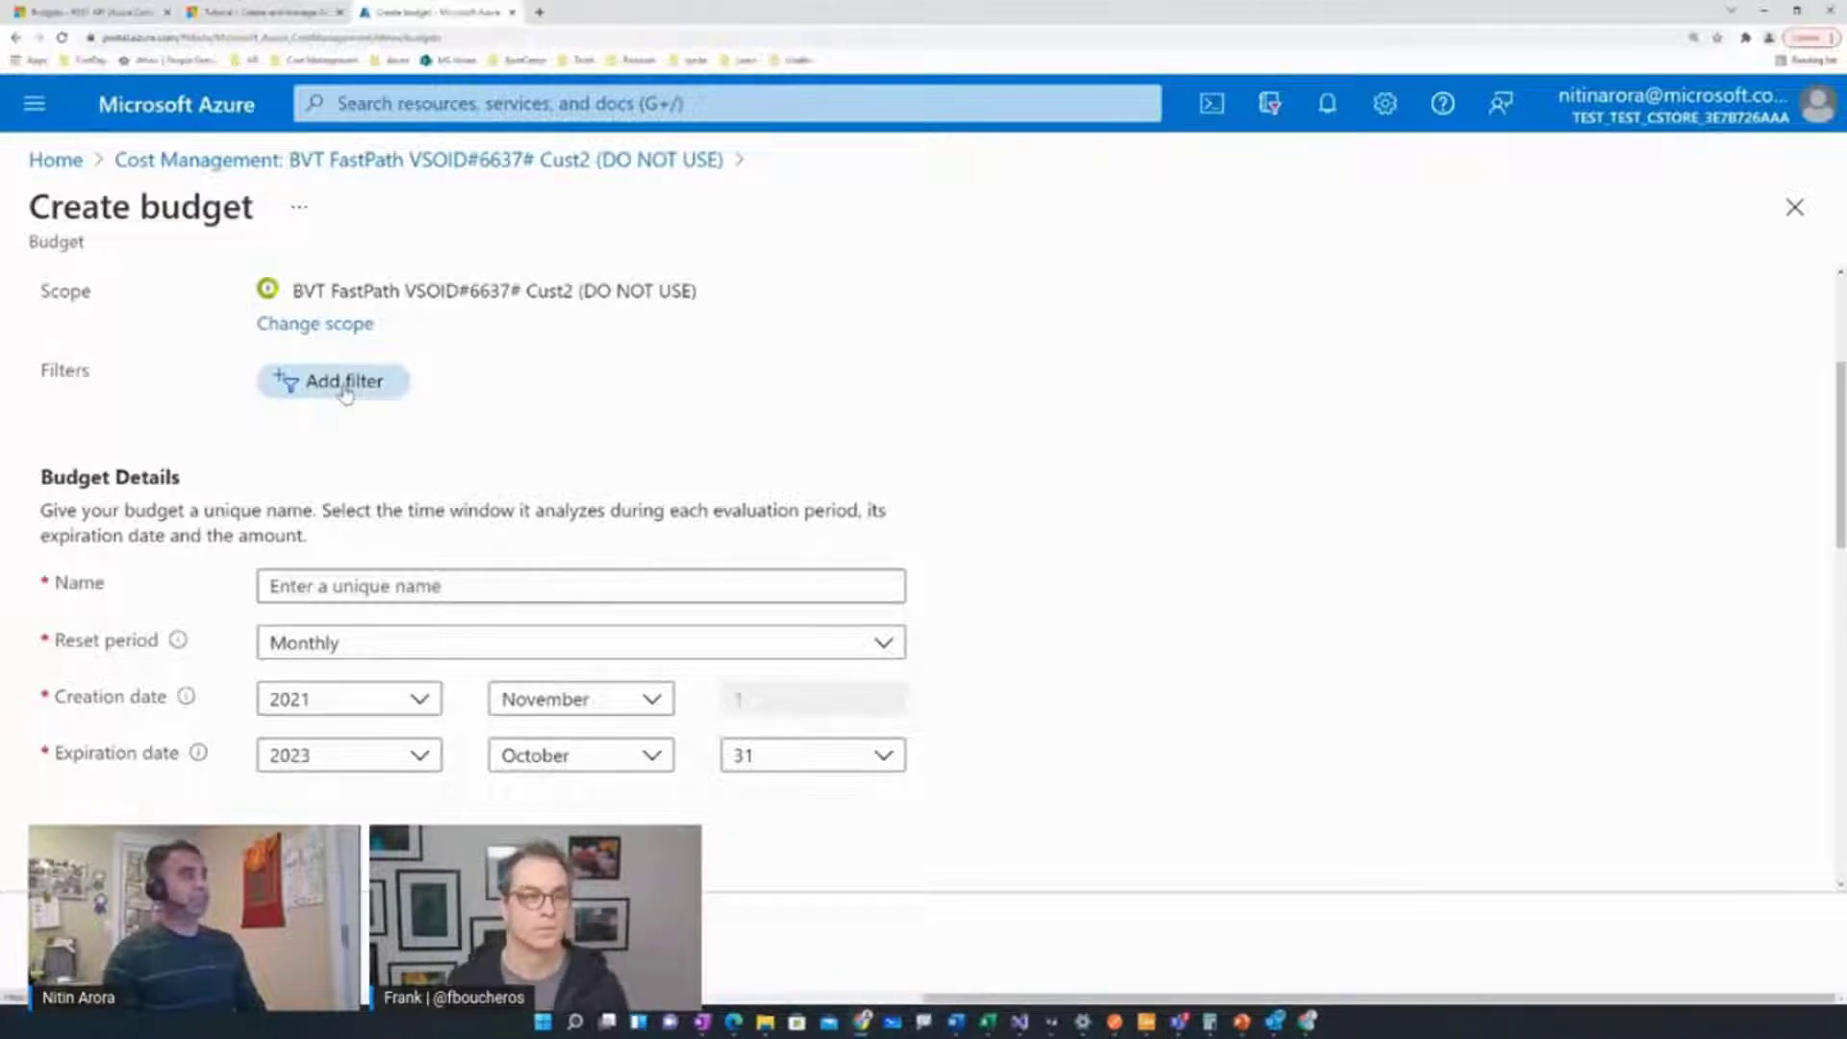
click(346, 384)
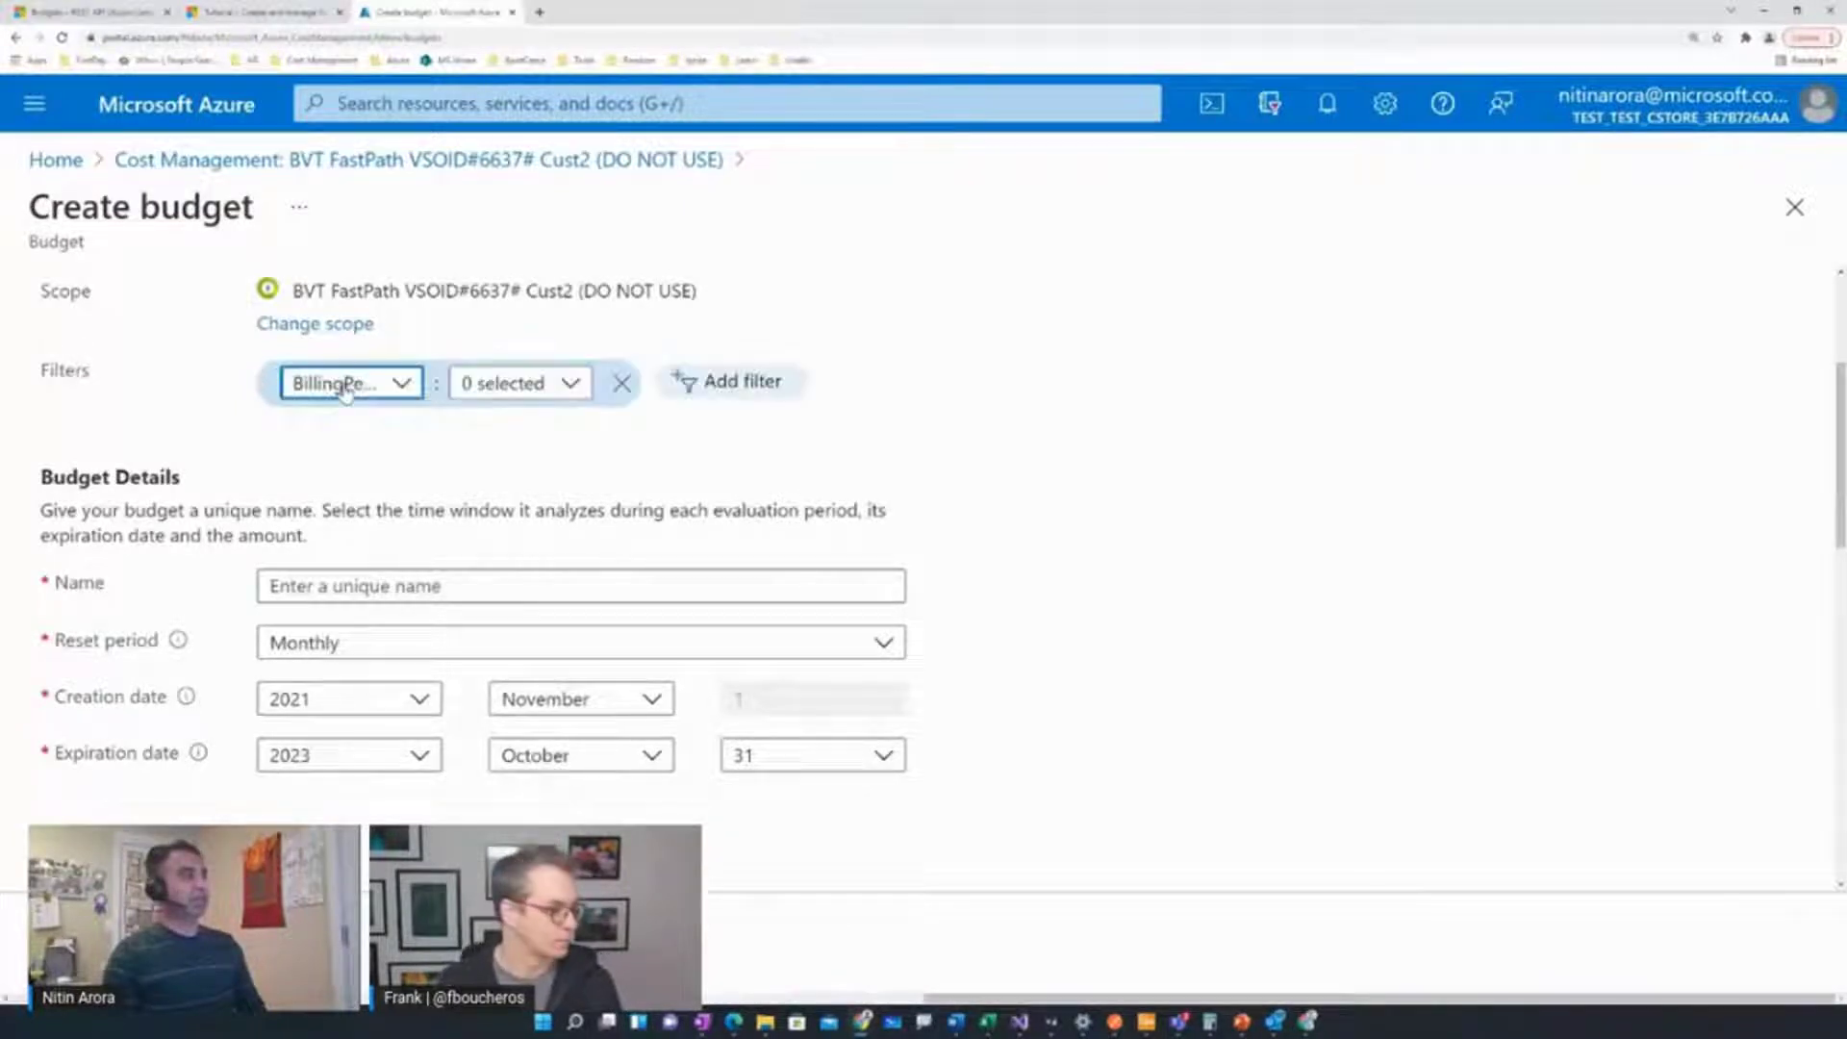
click(403, 388)
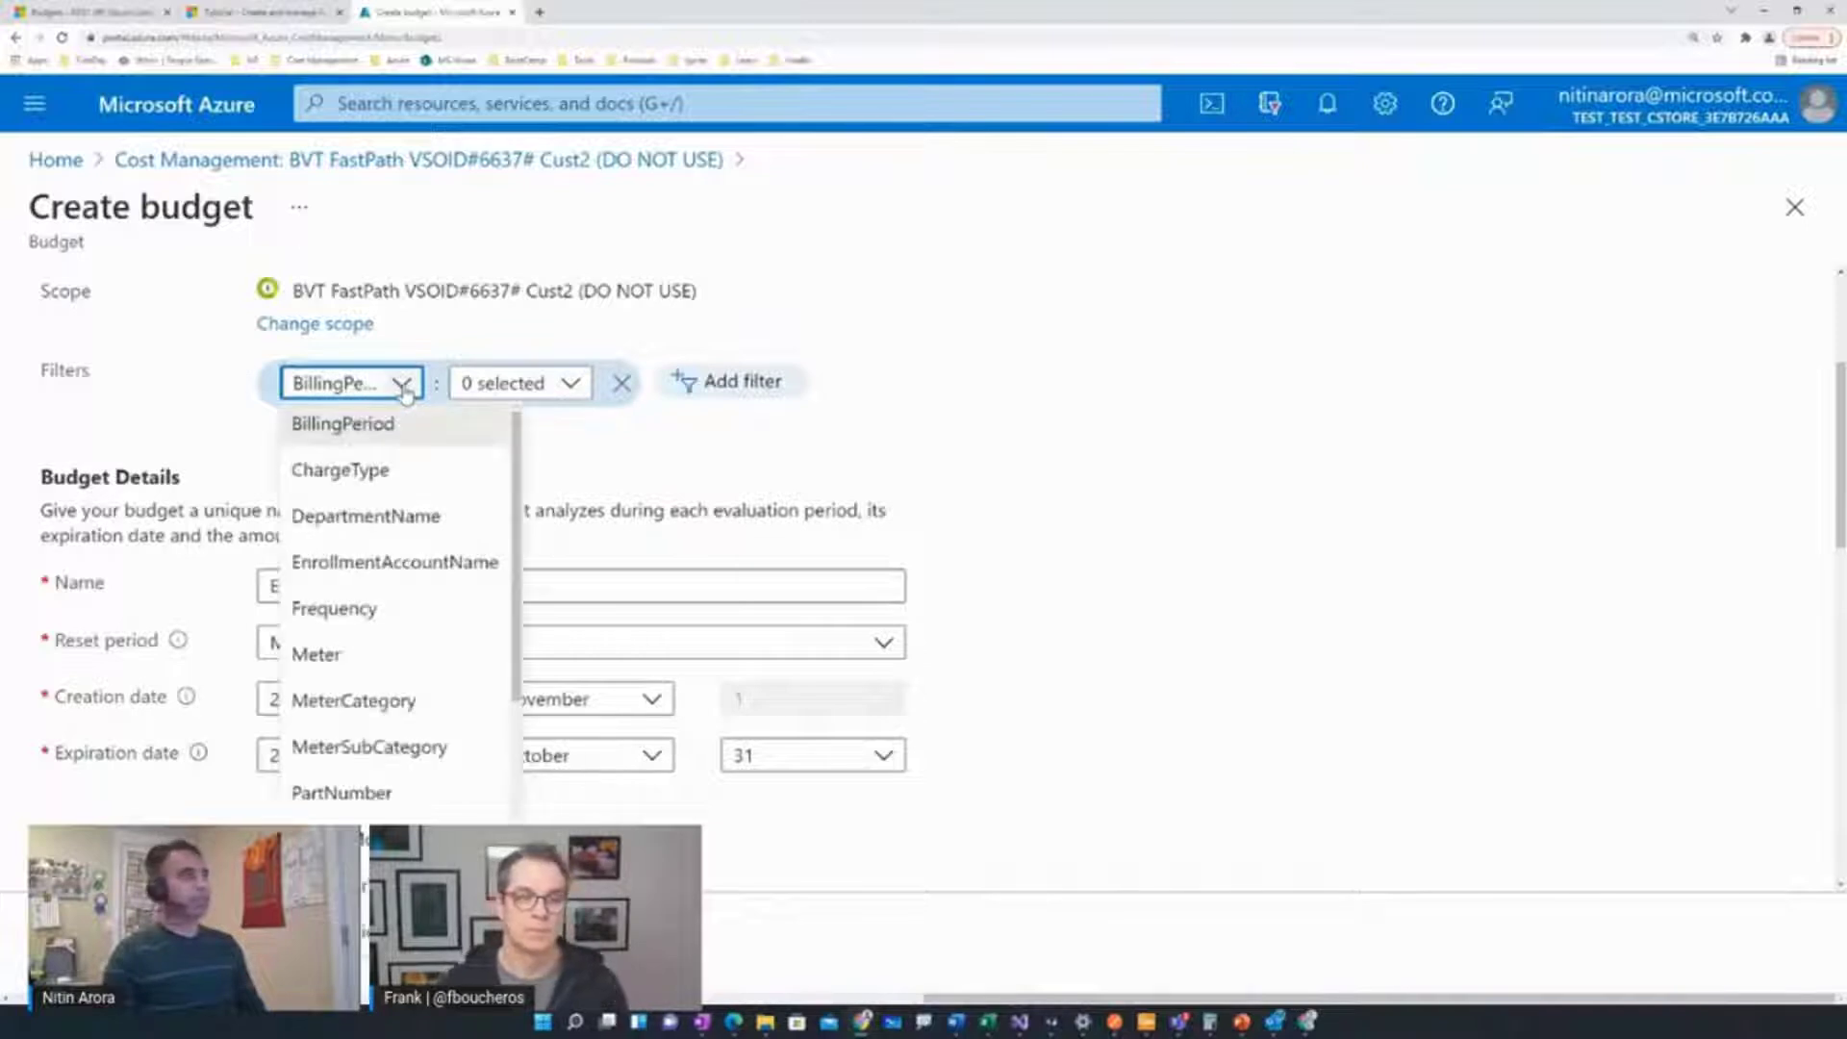
scroll(371, 544, down, 5)
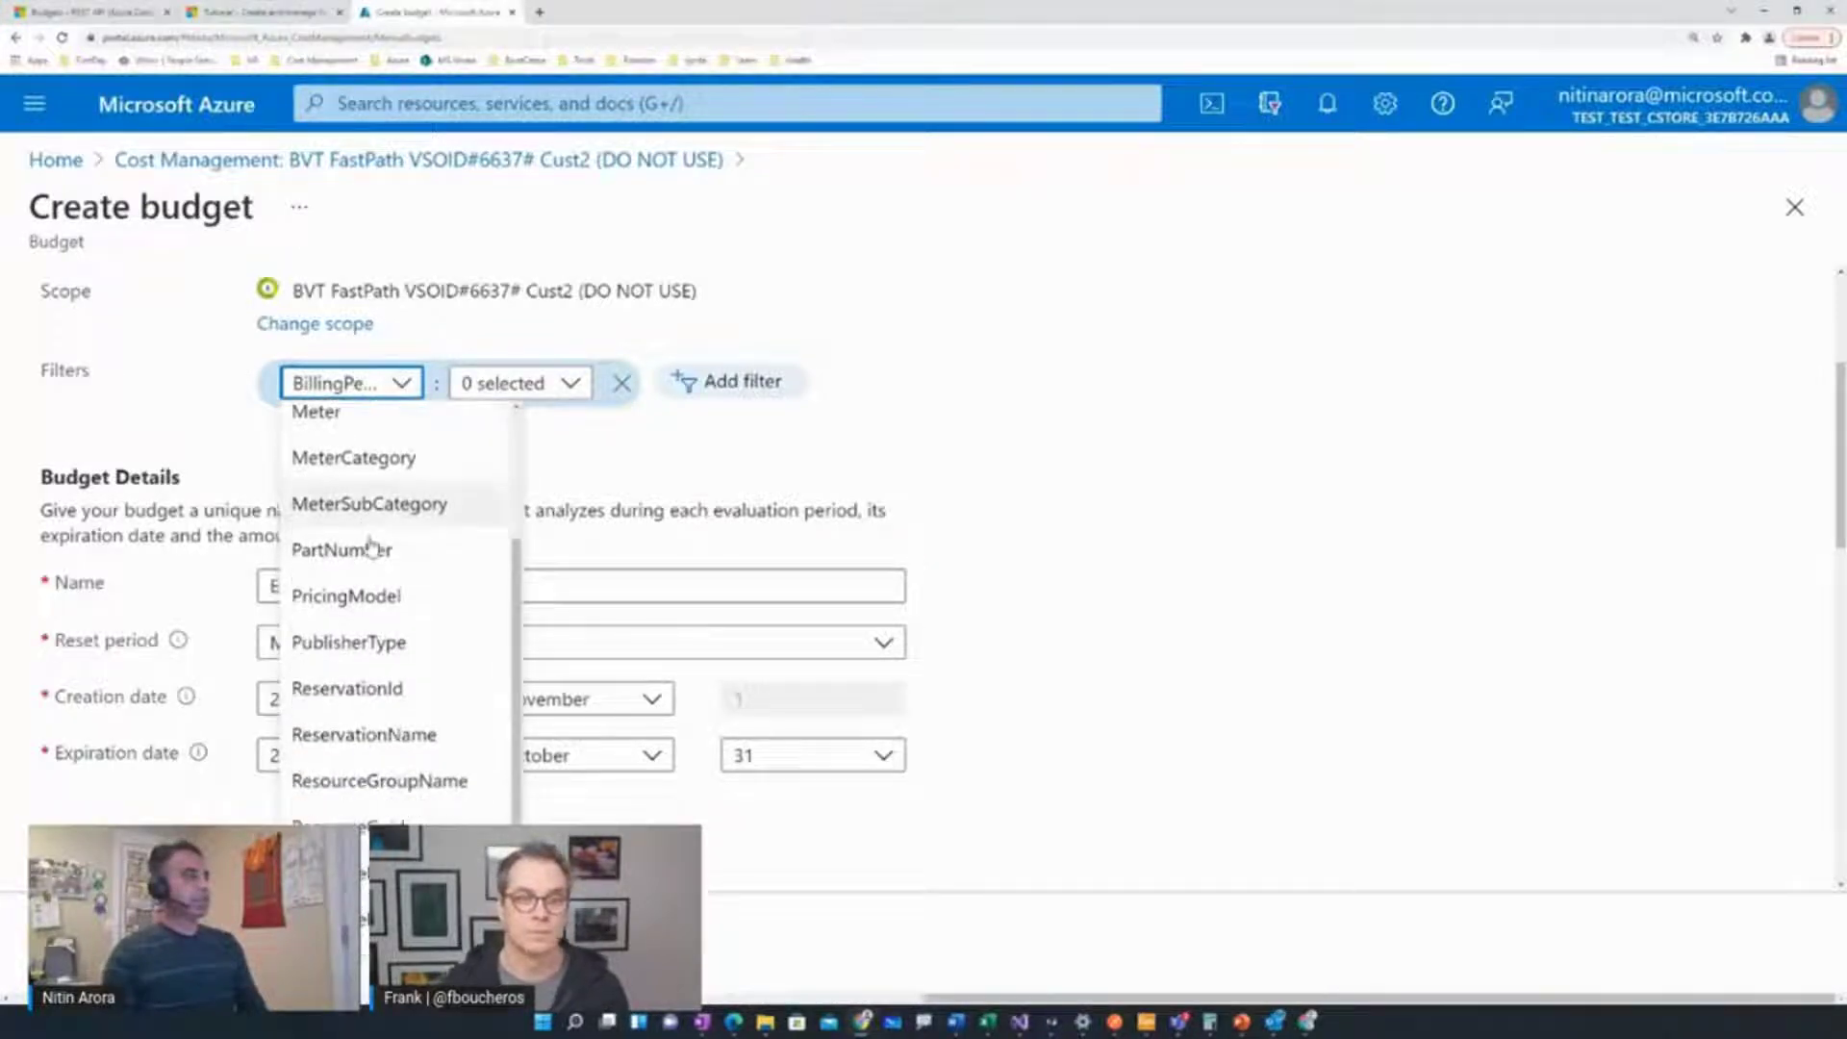
scroll(371, 544, down, 3)
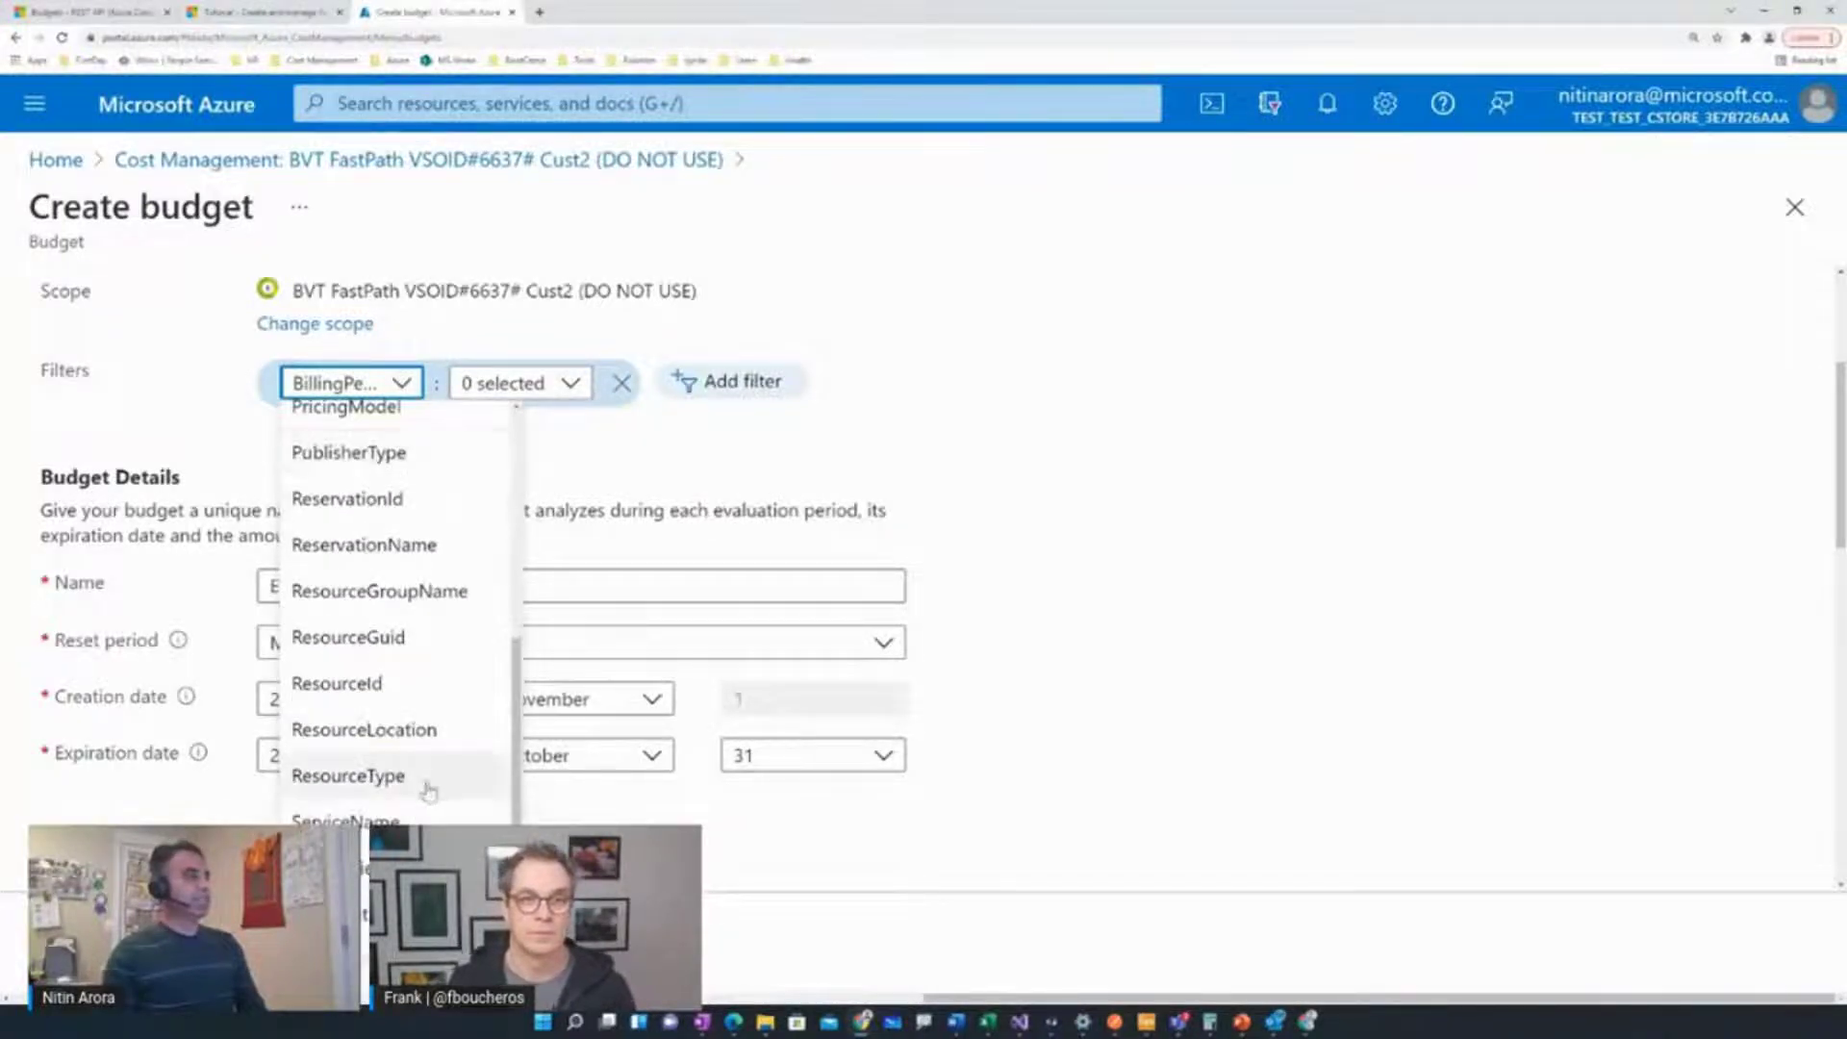
click(404, 818)
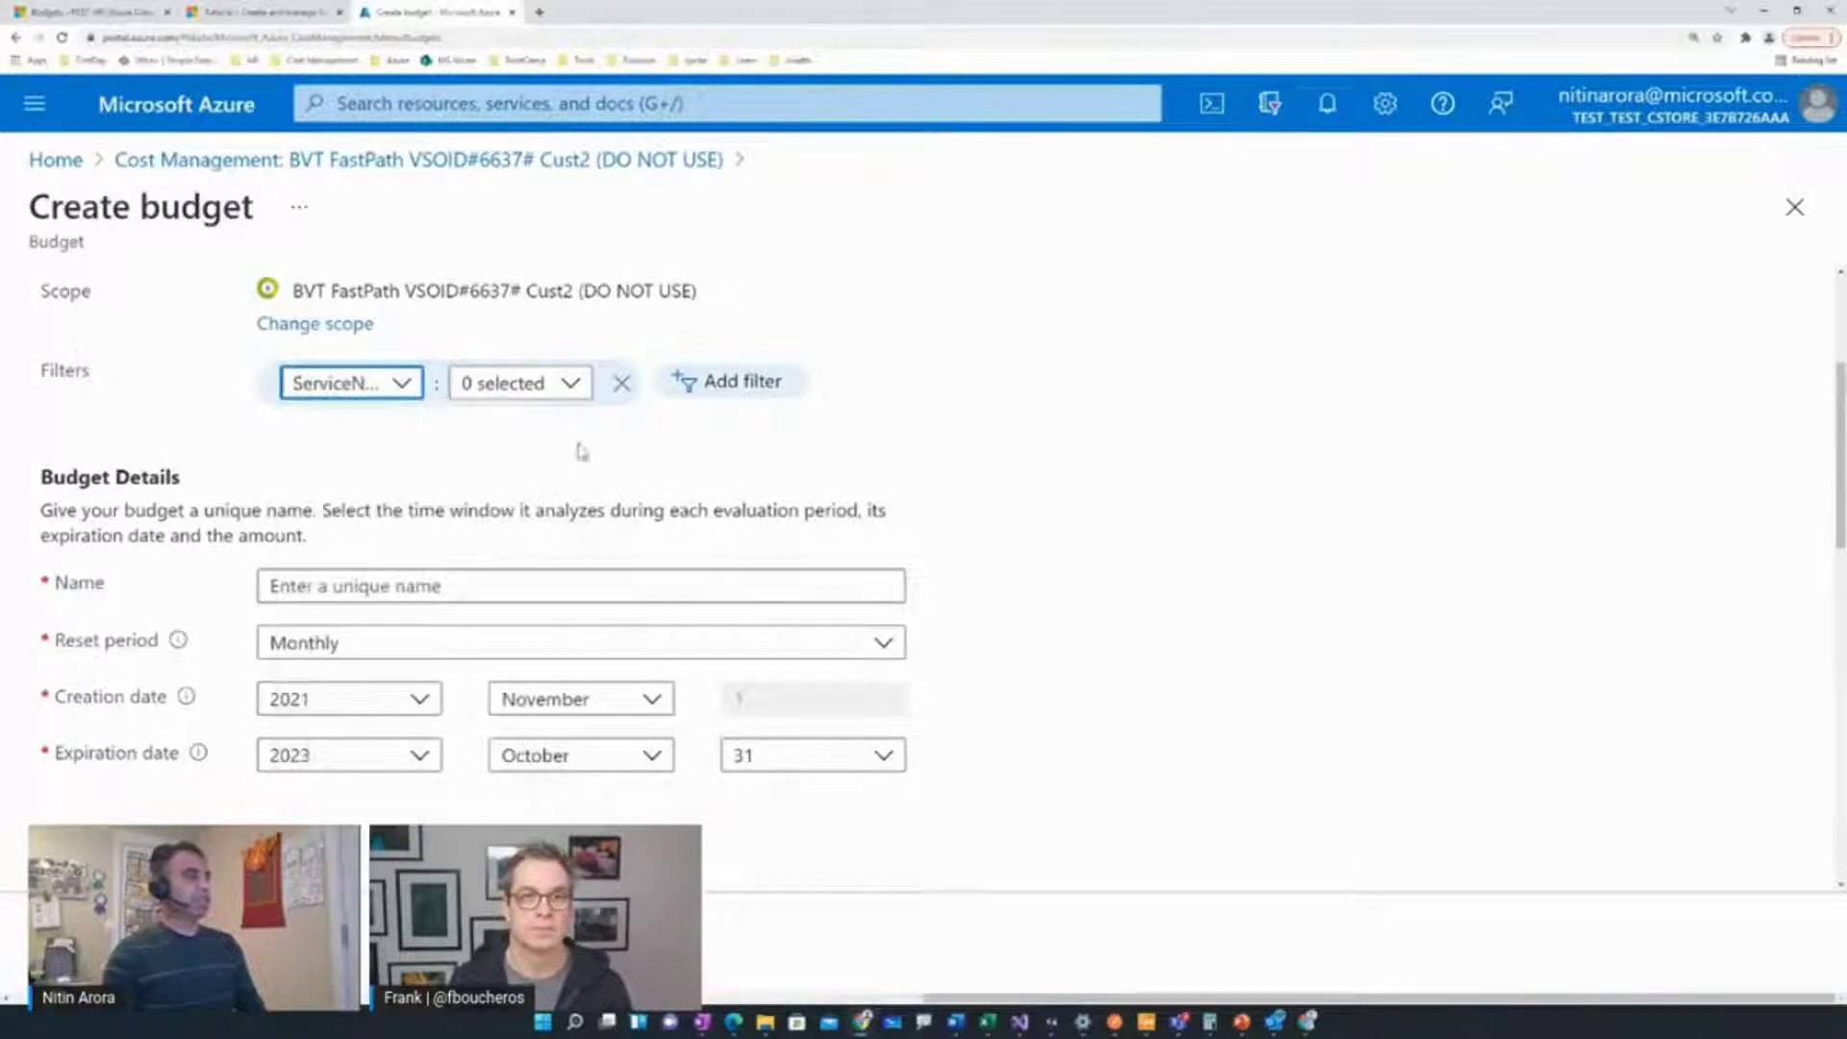
click(573, 387)
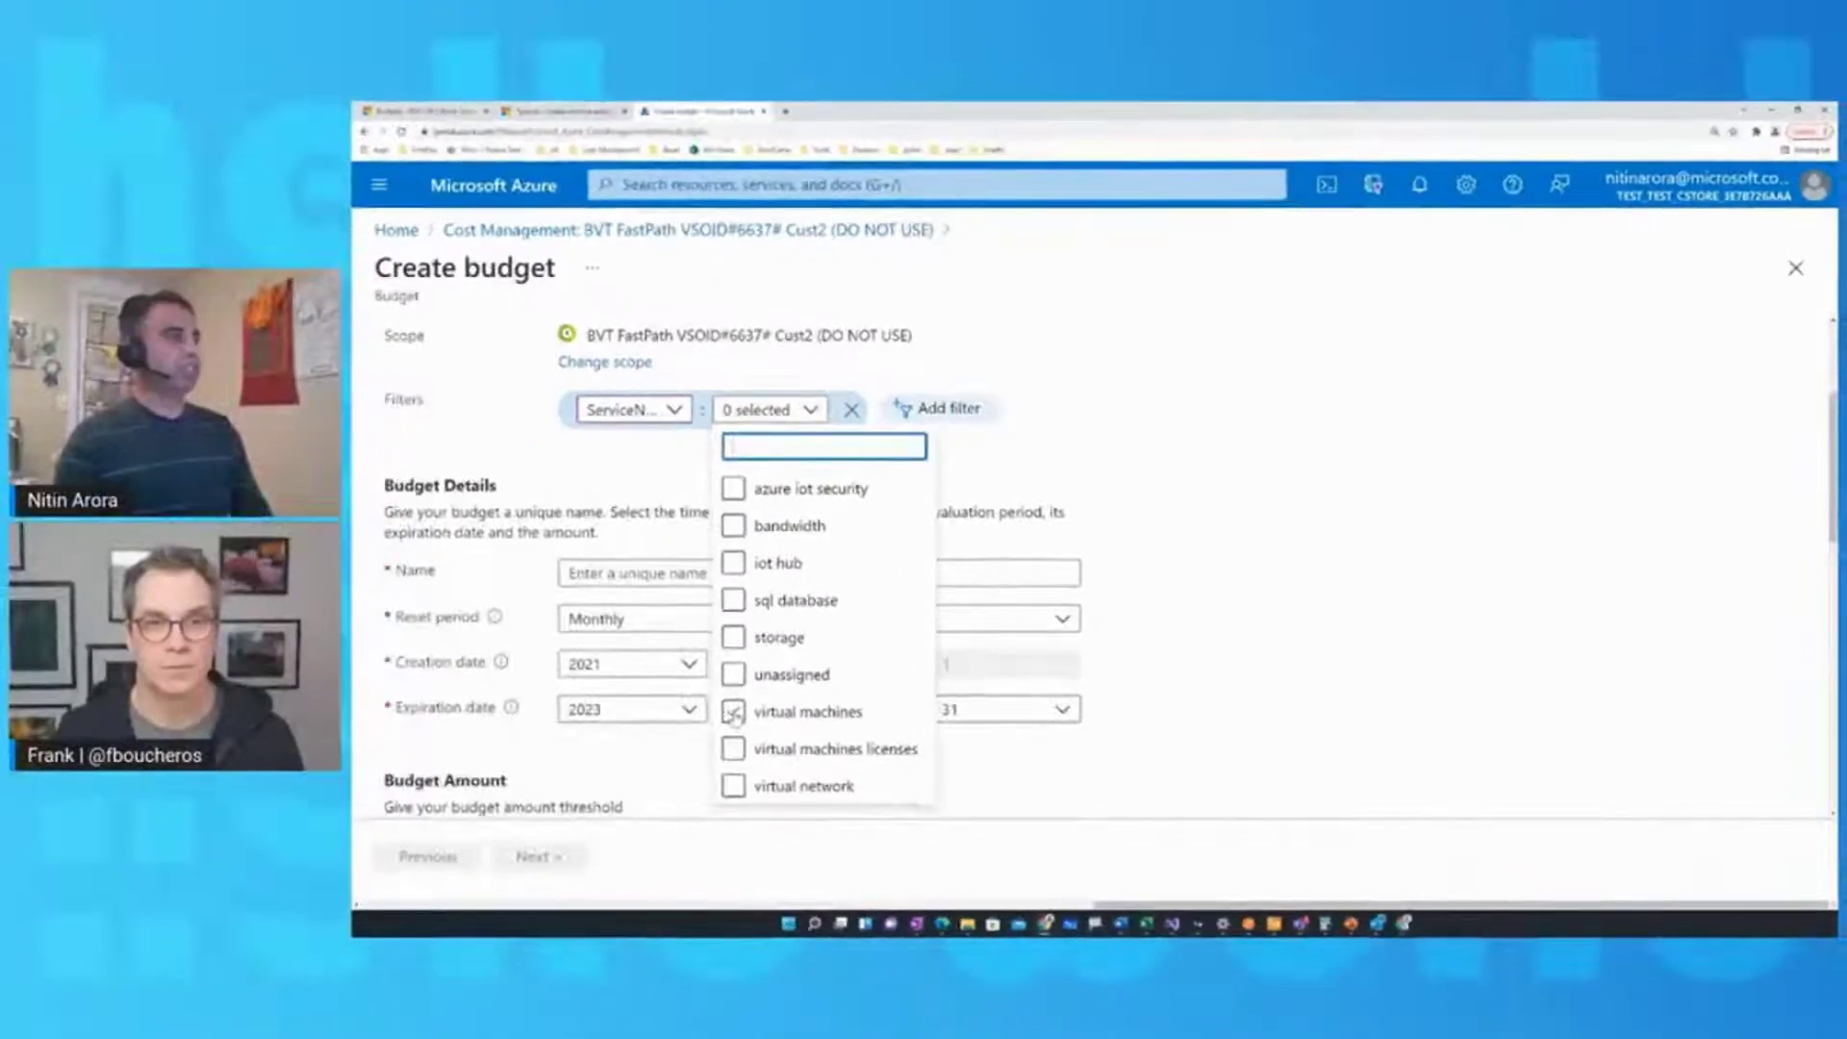
click(734, 712)
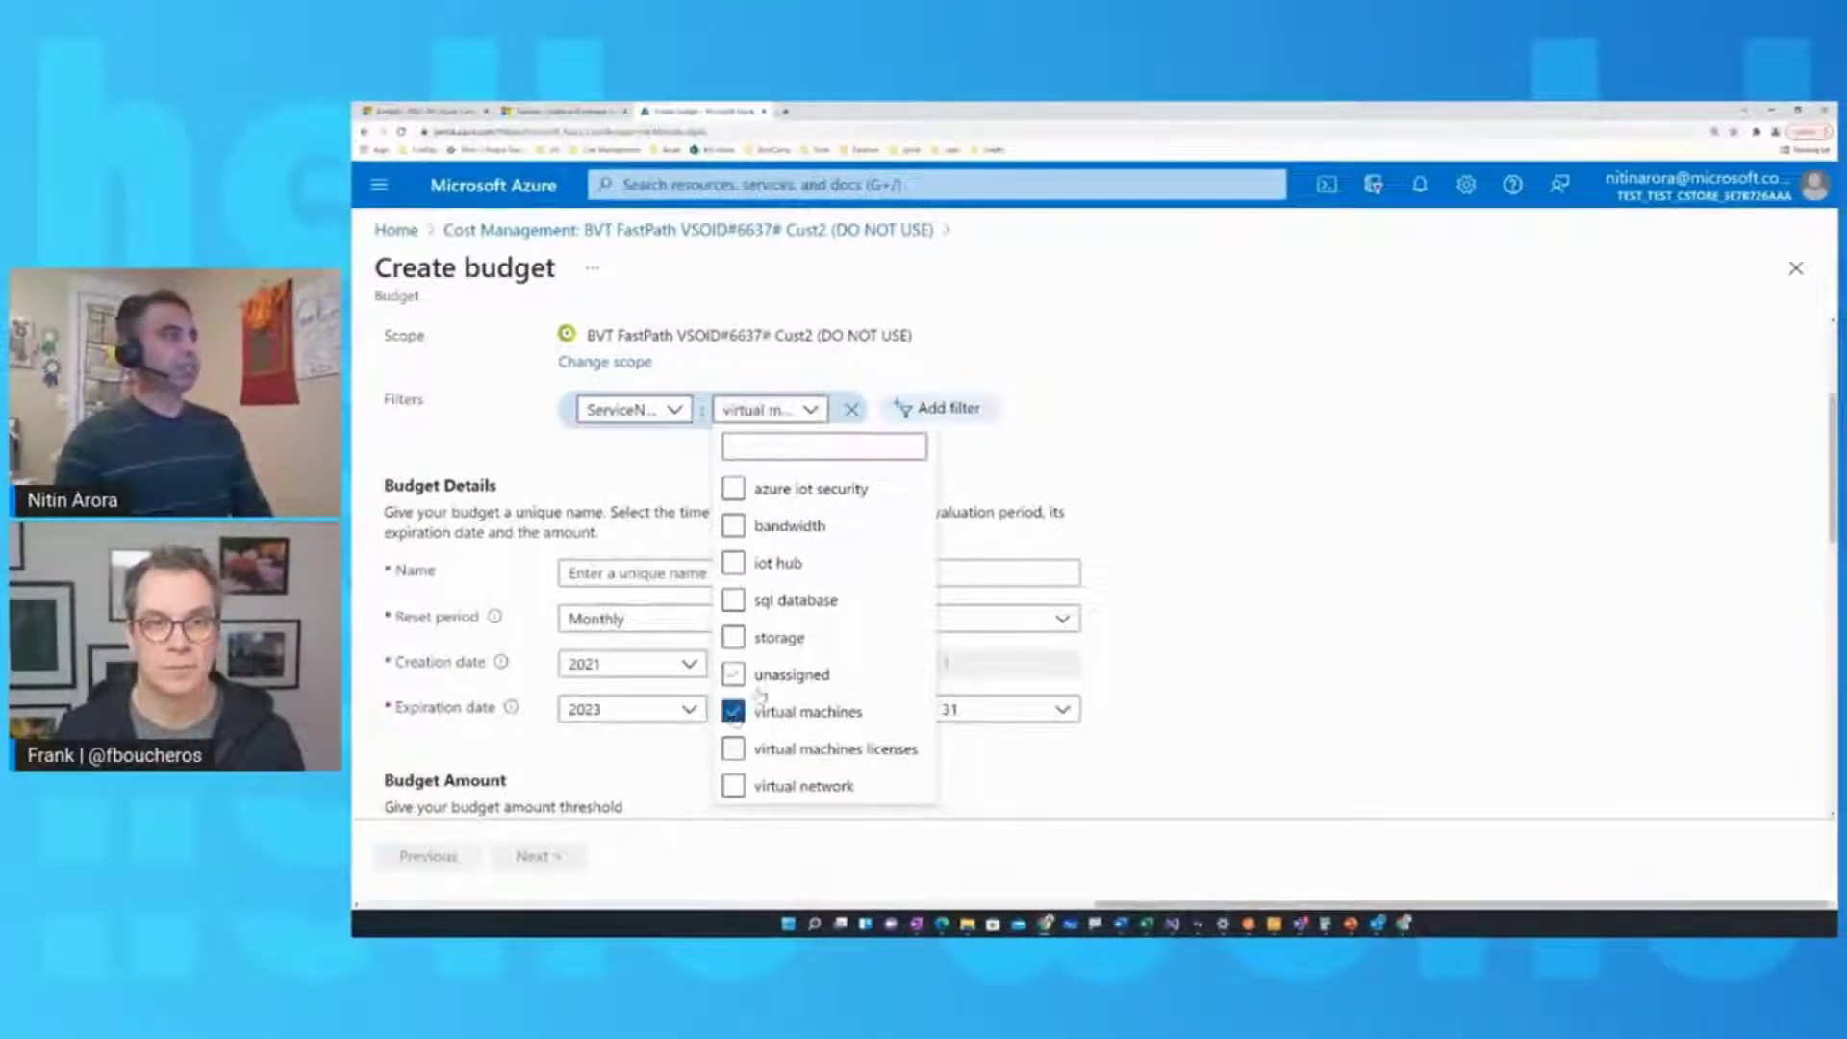
click(998, 513)
Review the monthly cost chart showing the $101 forecast-based suggested budget
scroll(1002, 525, down, 4)
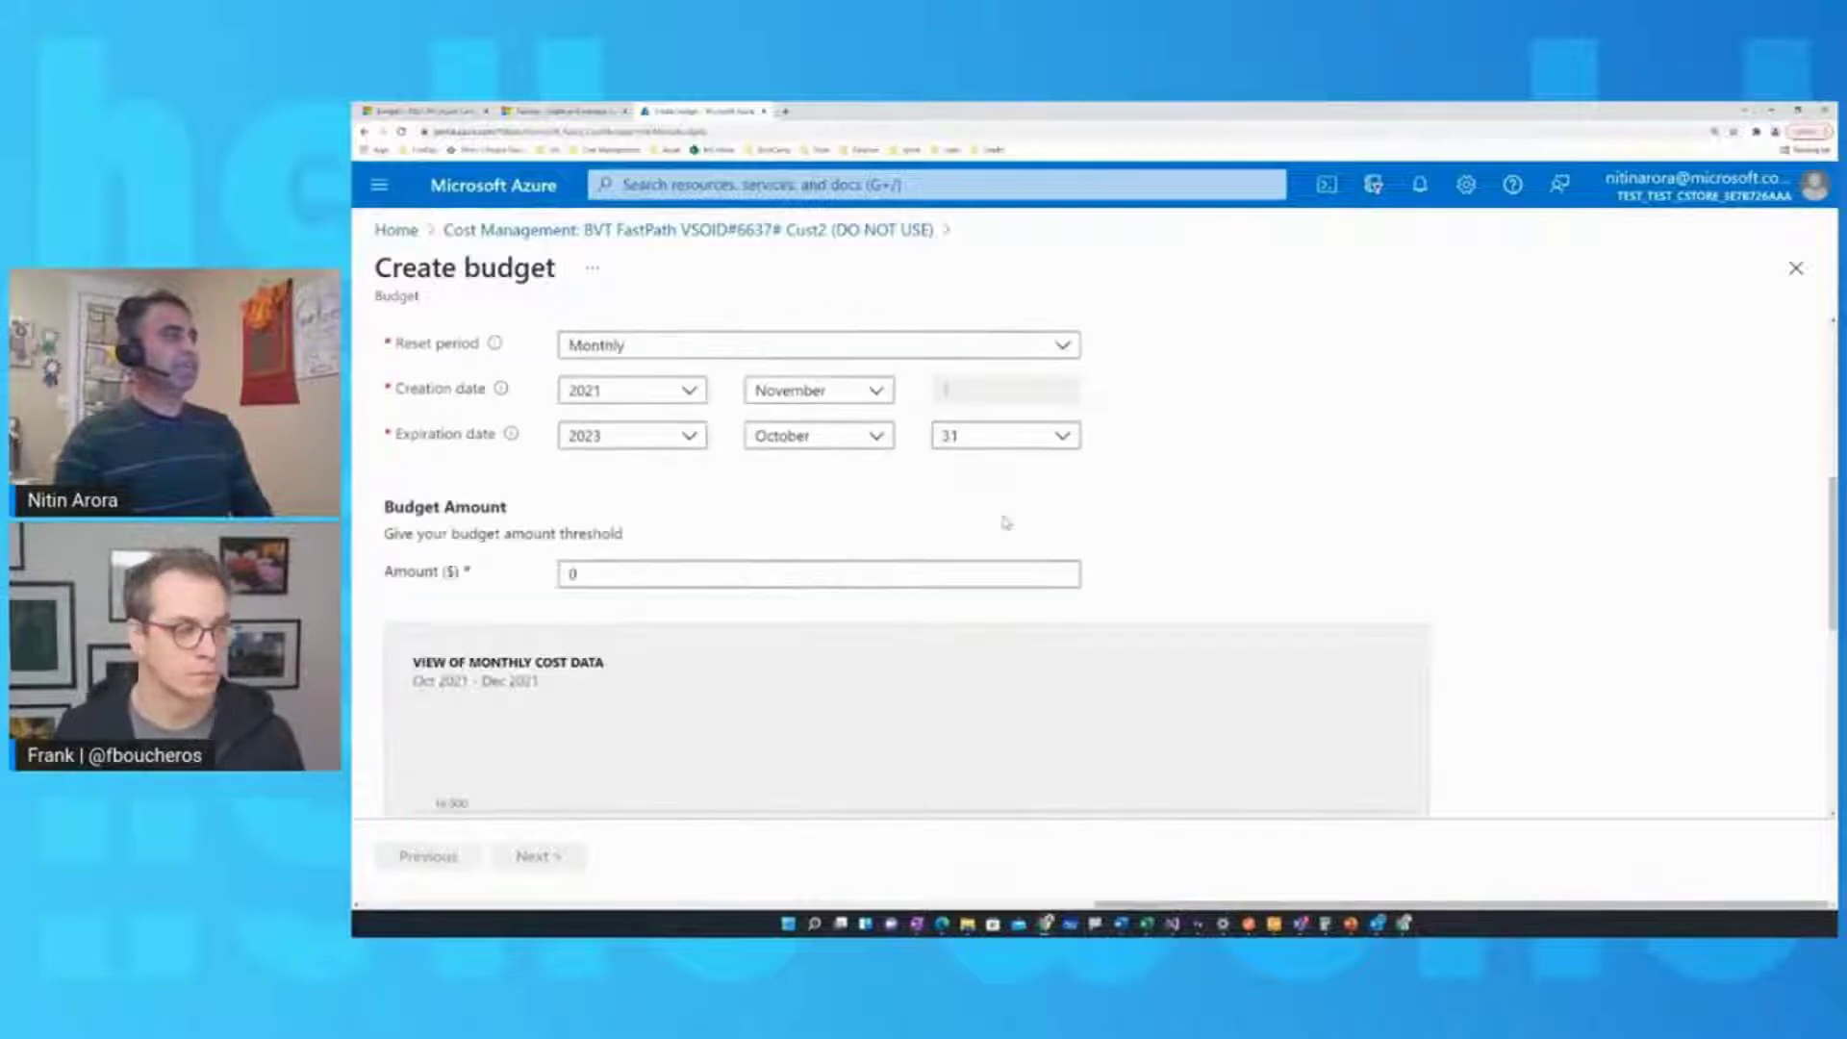
scroll(1003, 534, down, 3)
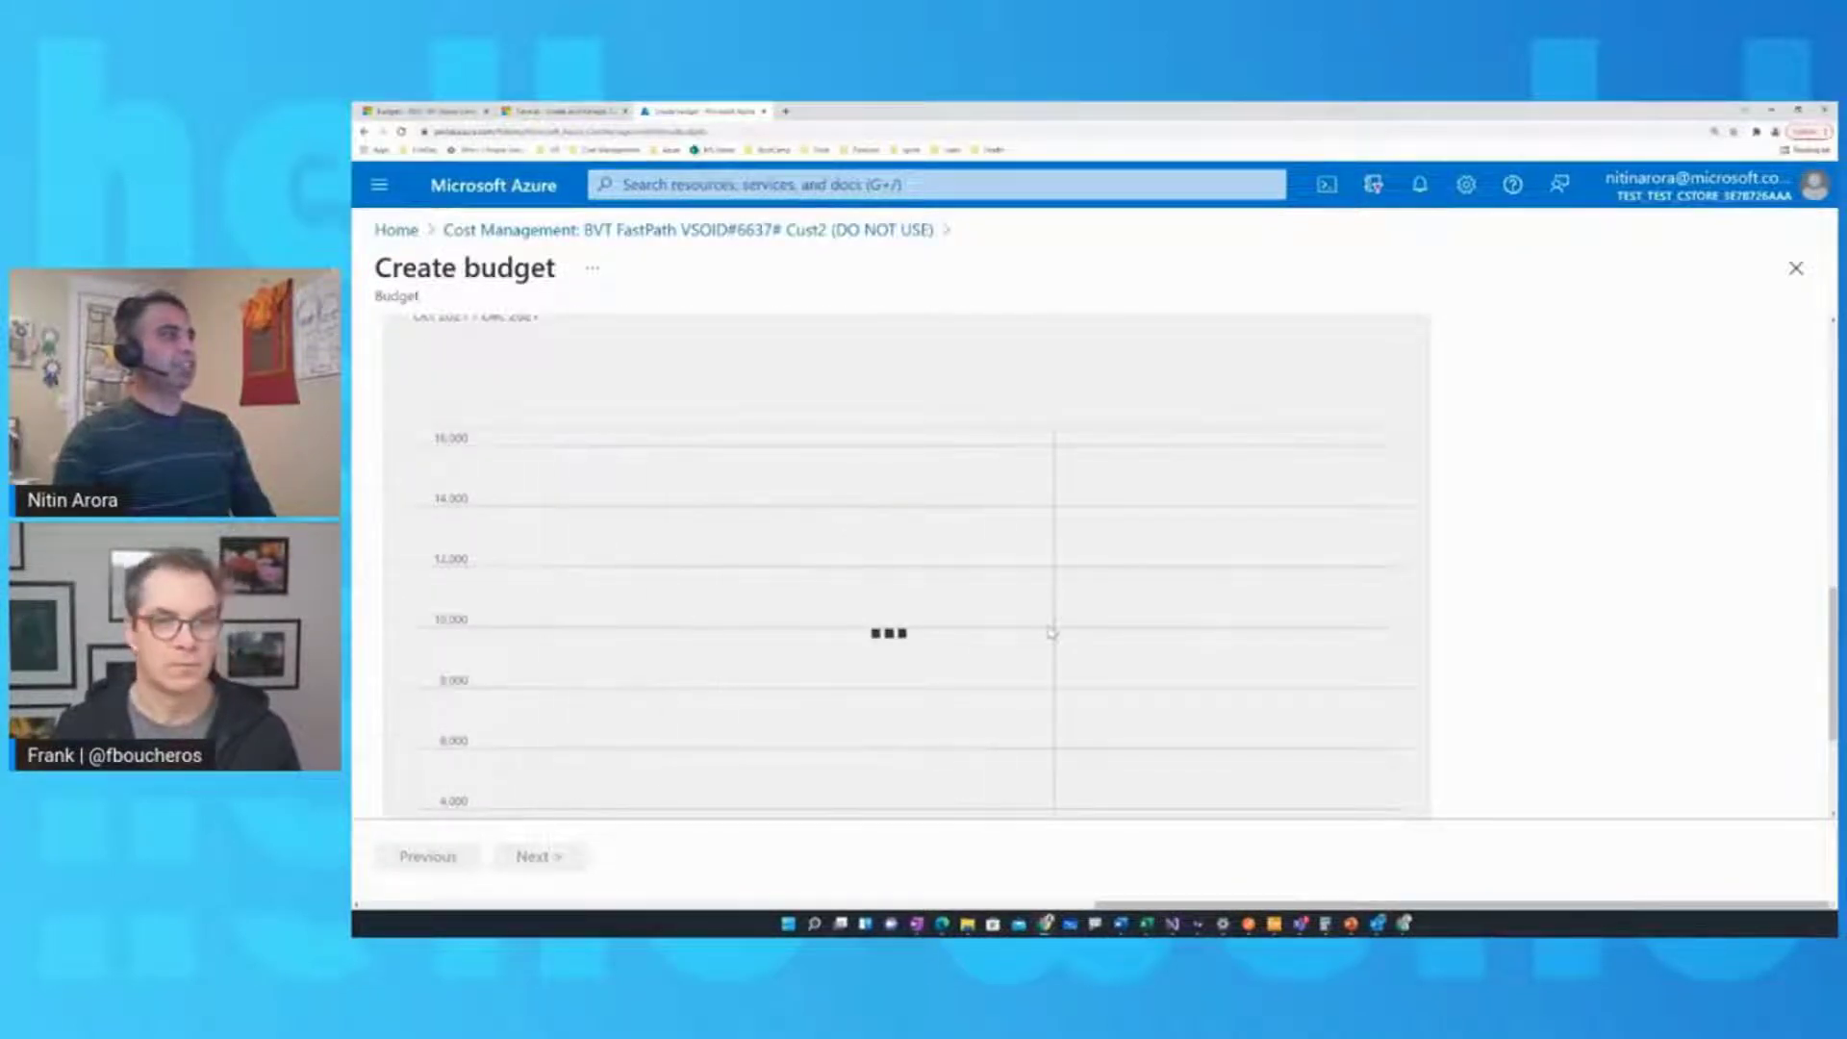
scroll(1298, 612, down, 3)
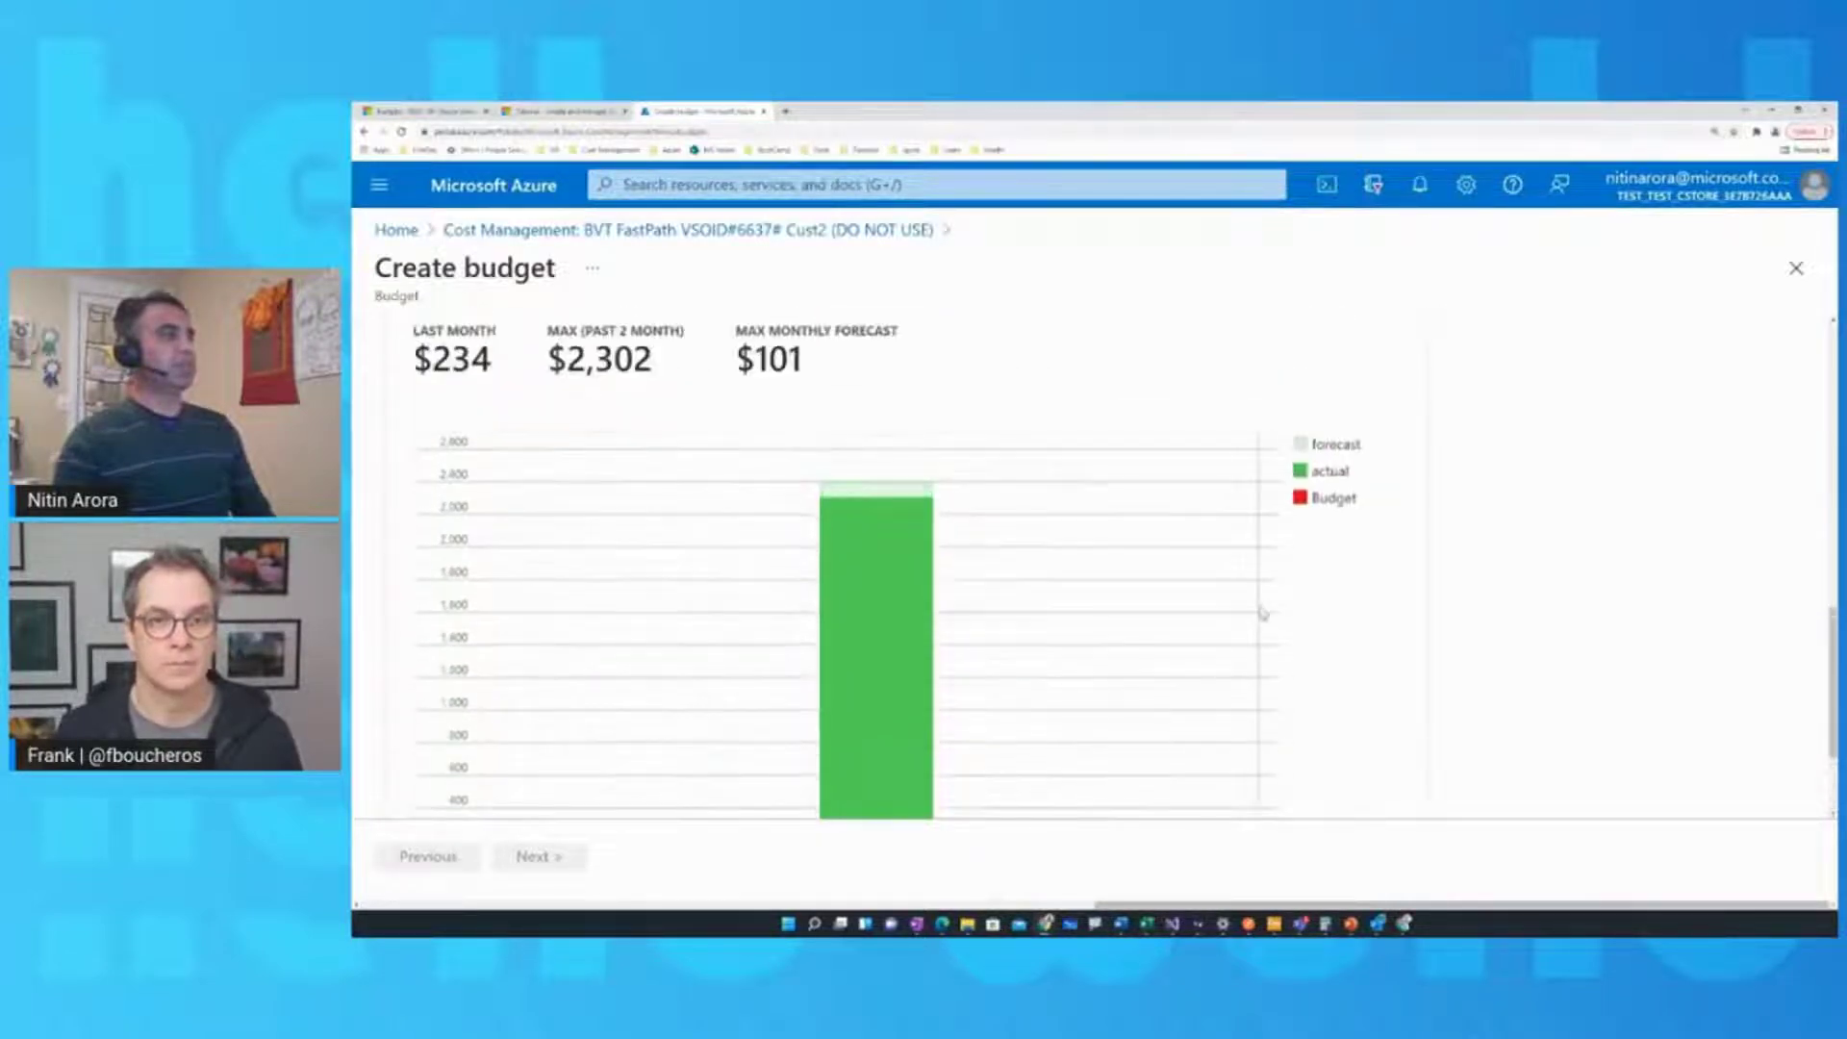
scroll(1262, 613, up, 10)
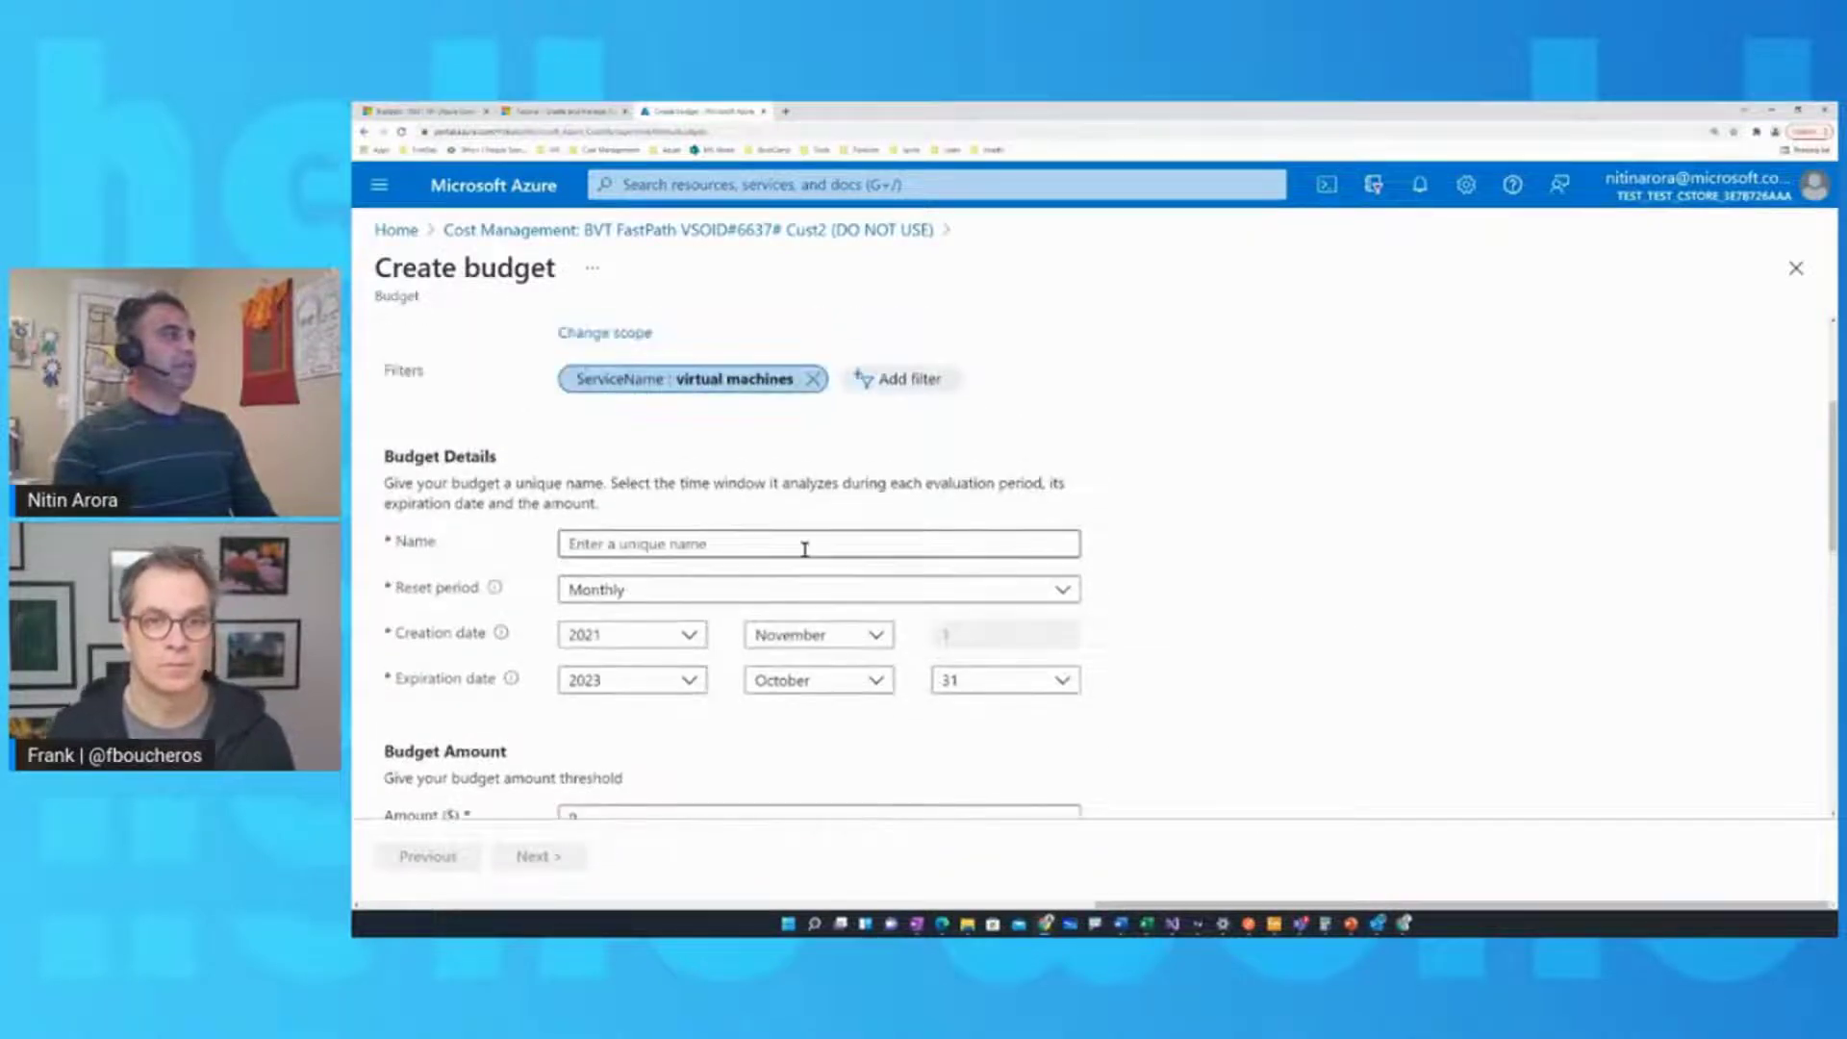
click(807, 544)
text(Hell)
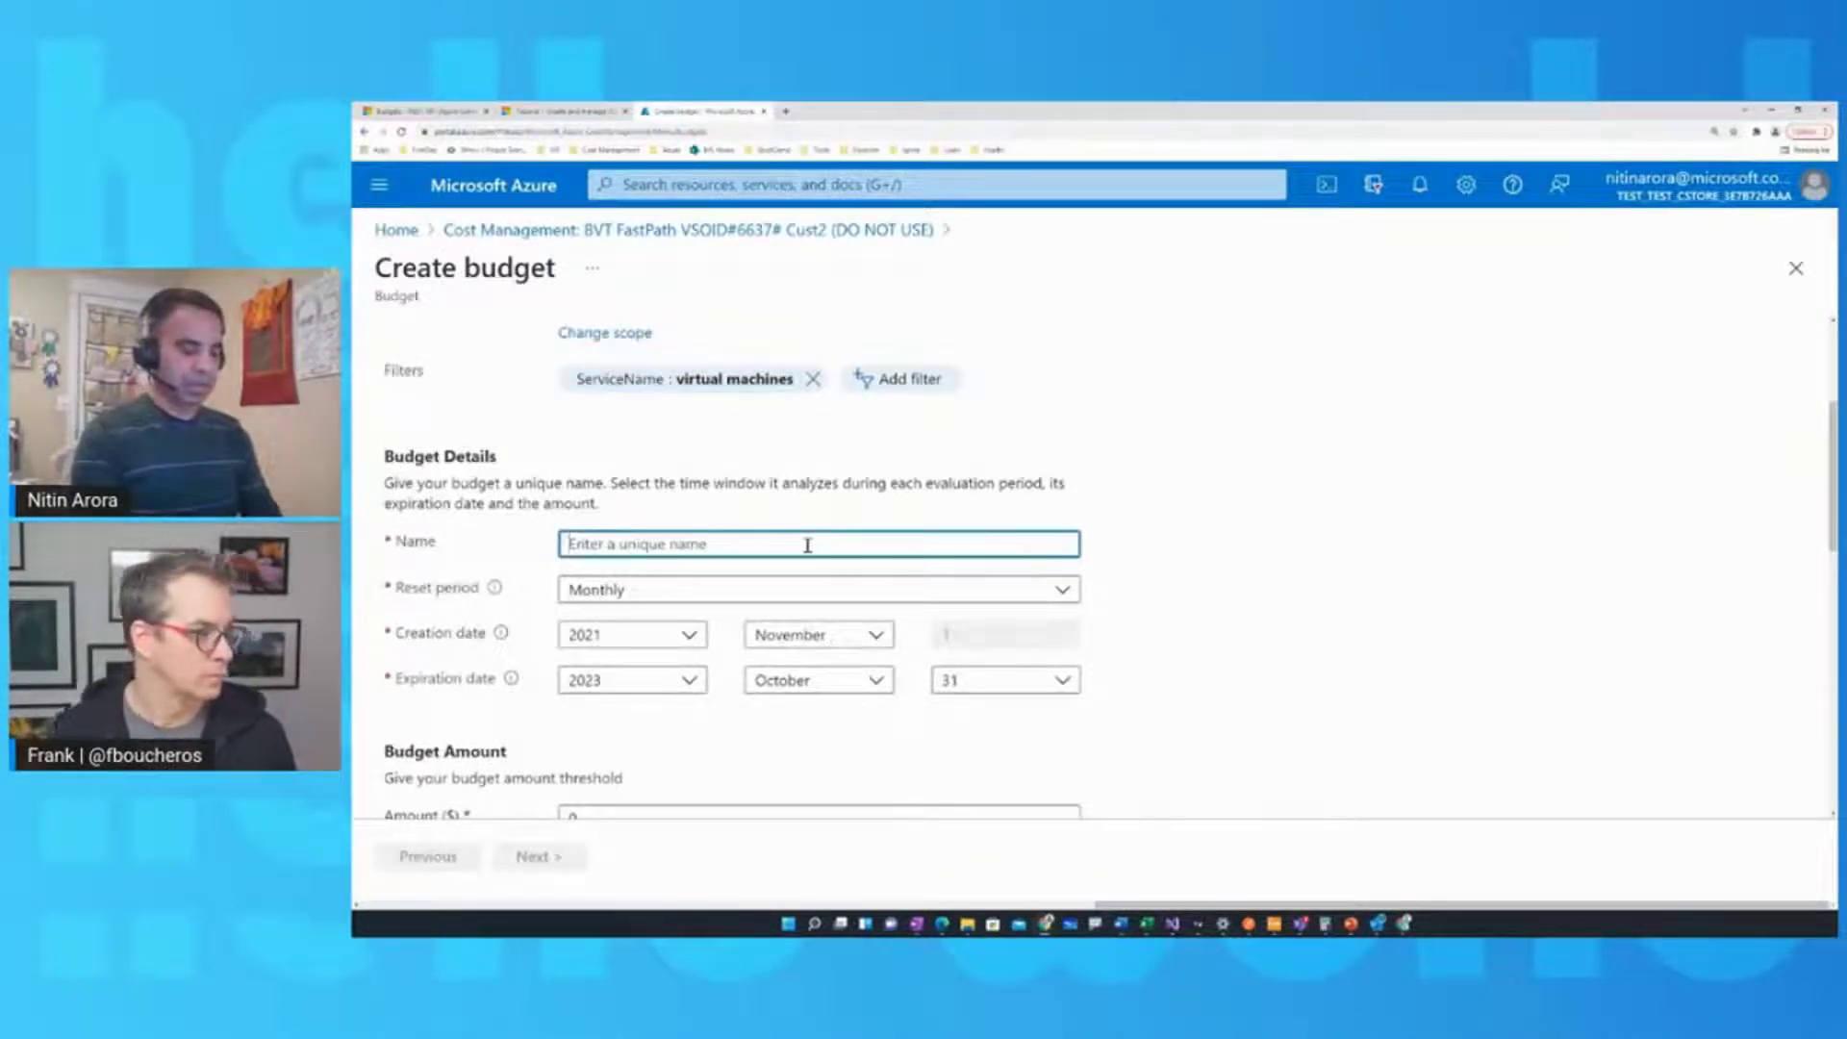
text(oWorld-BillingAccount)
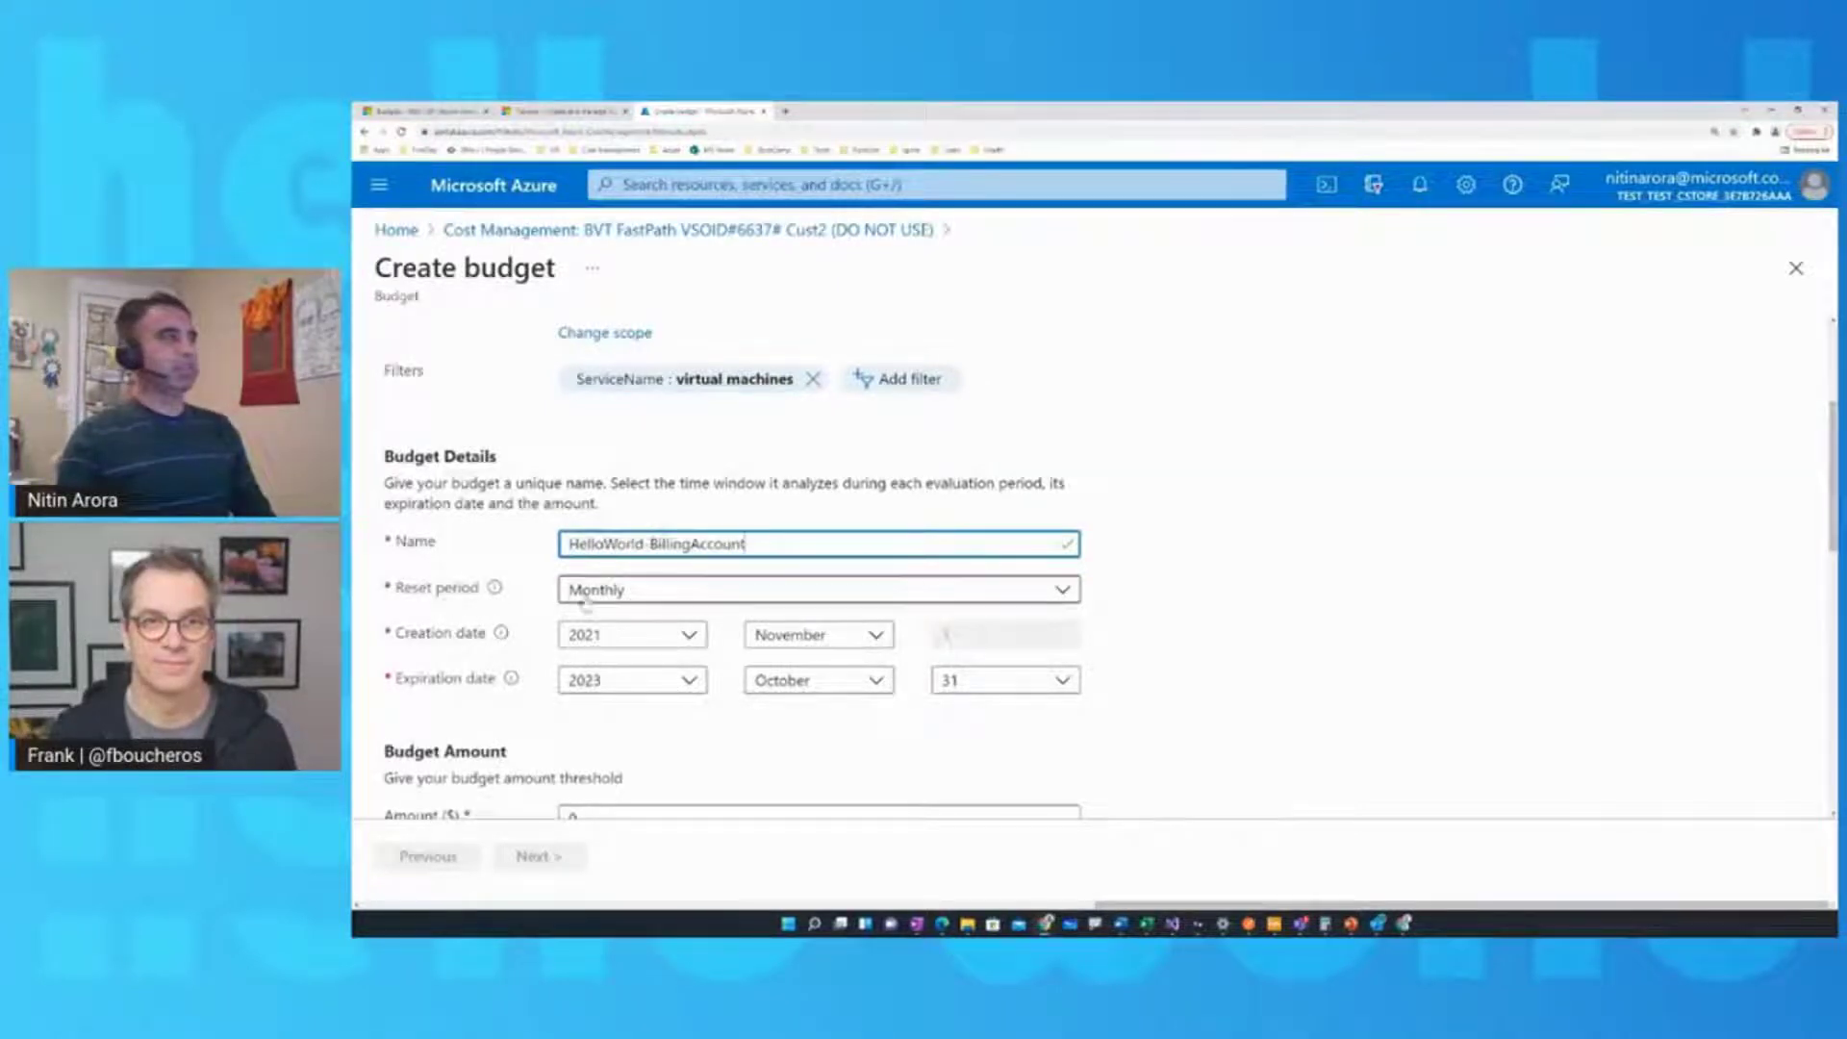
click(1063, 592)
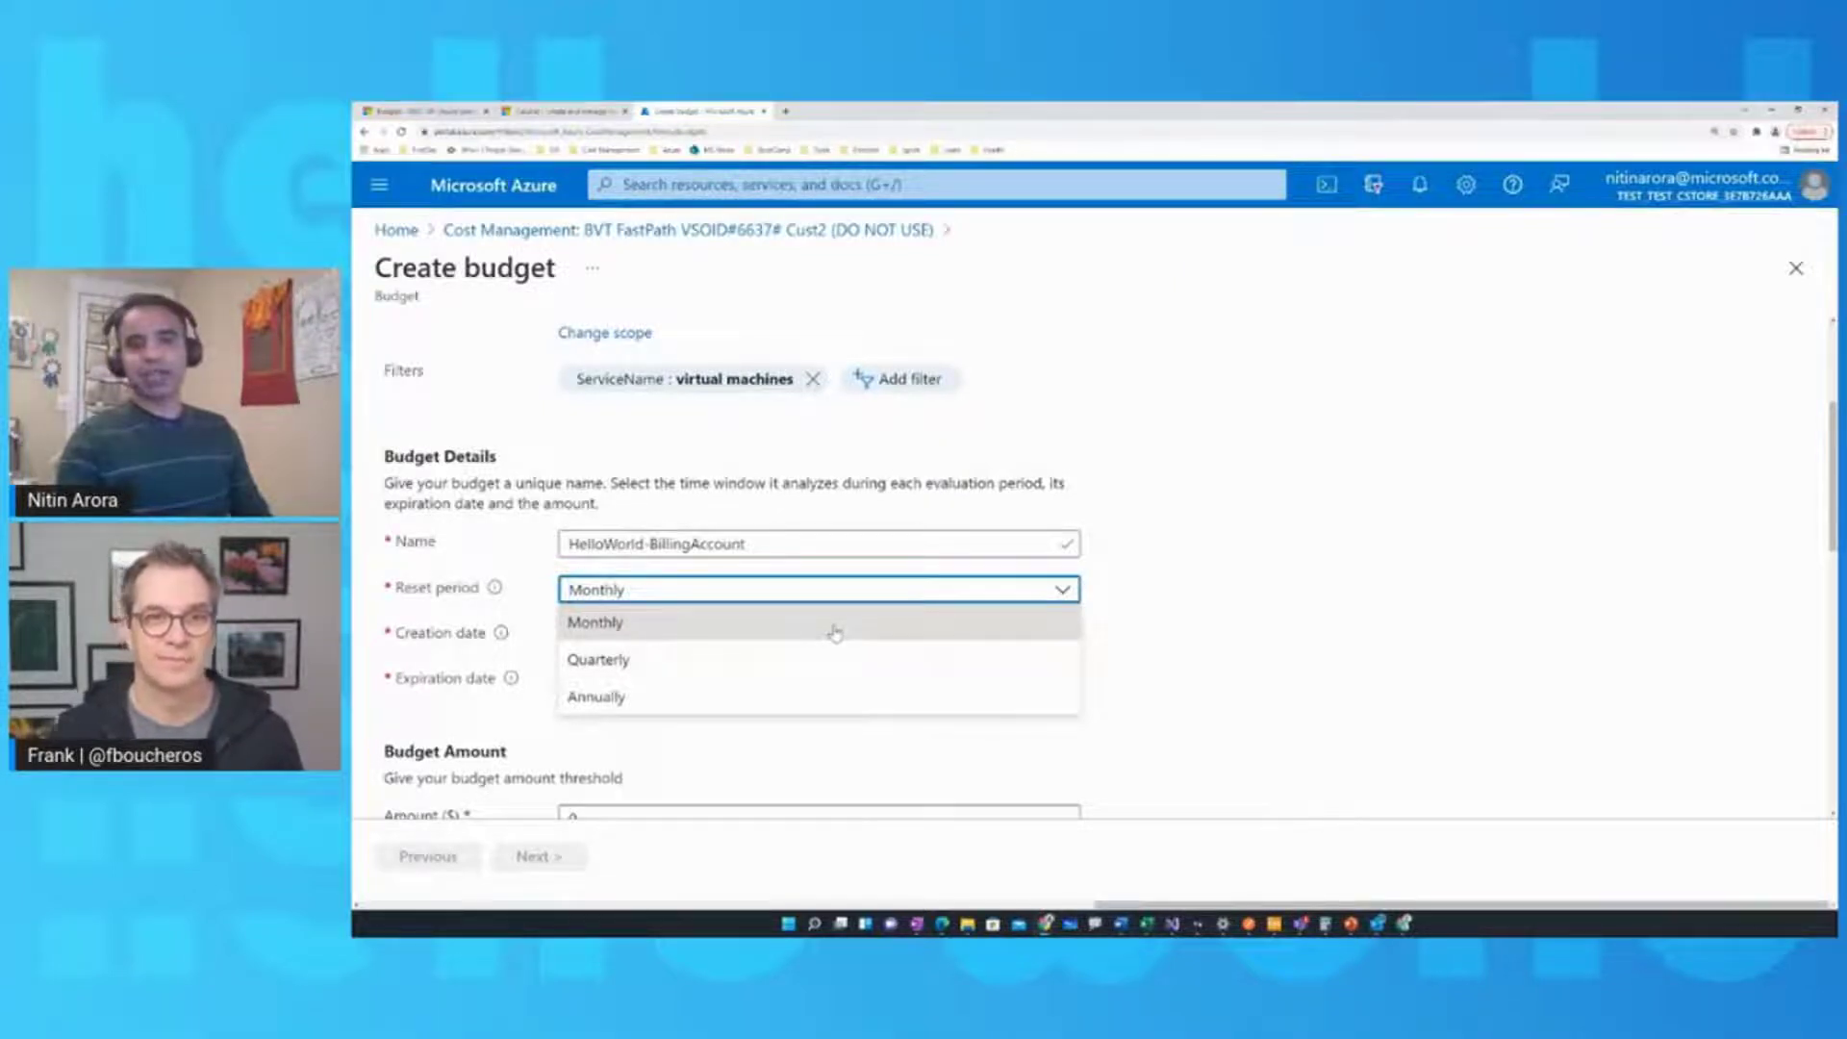
click(833, 631)
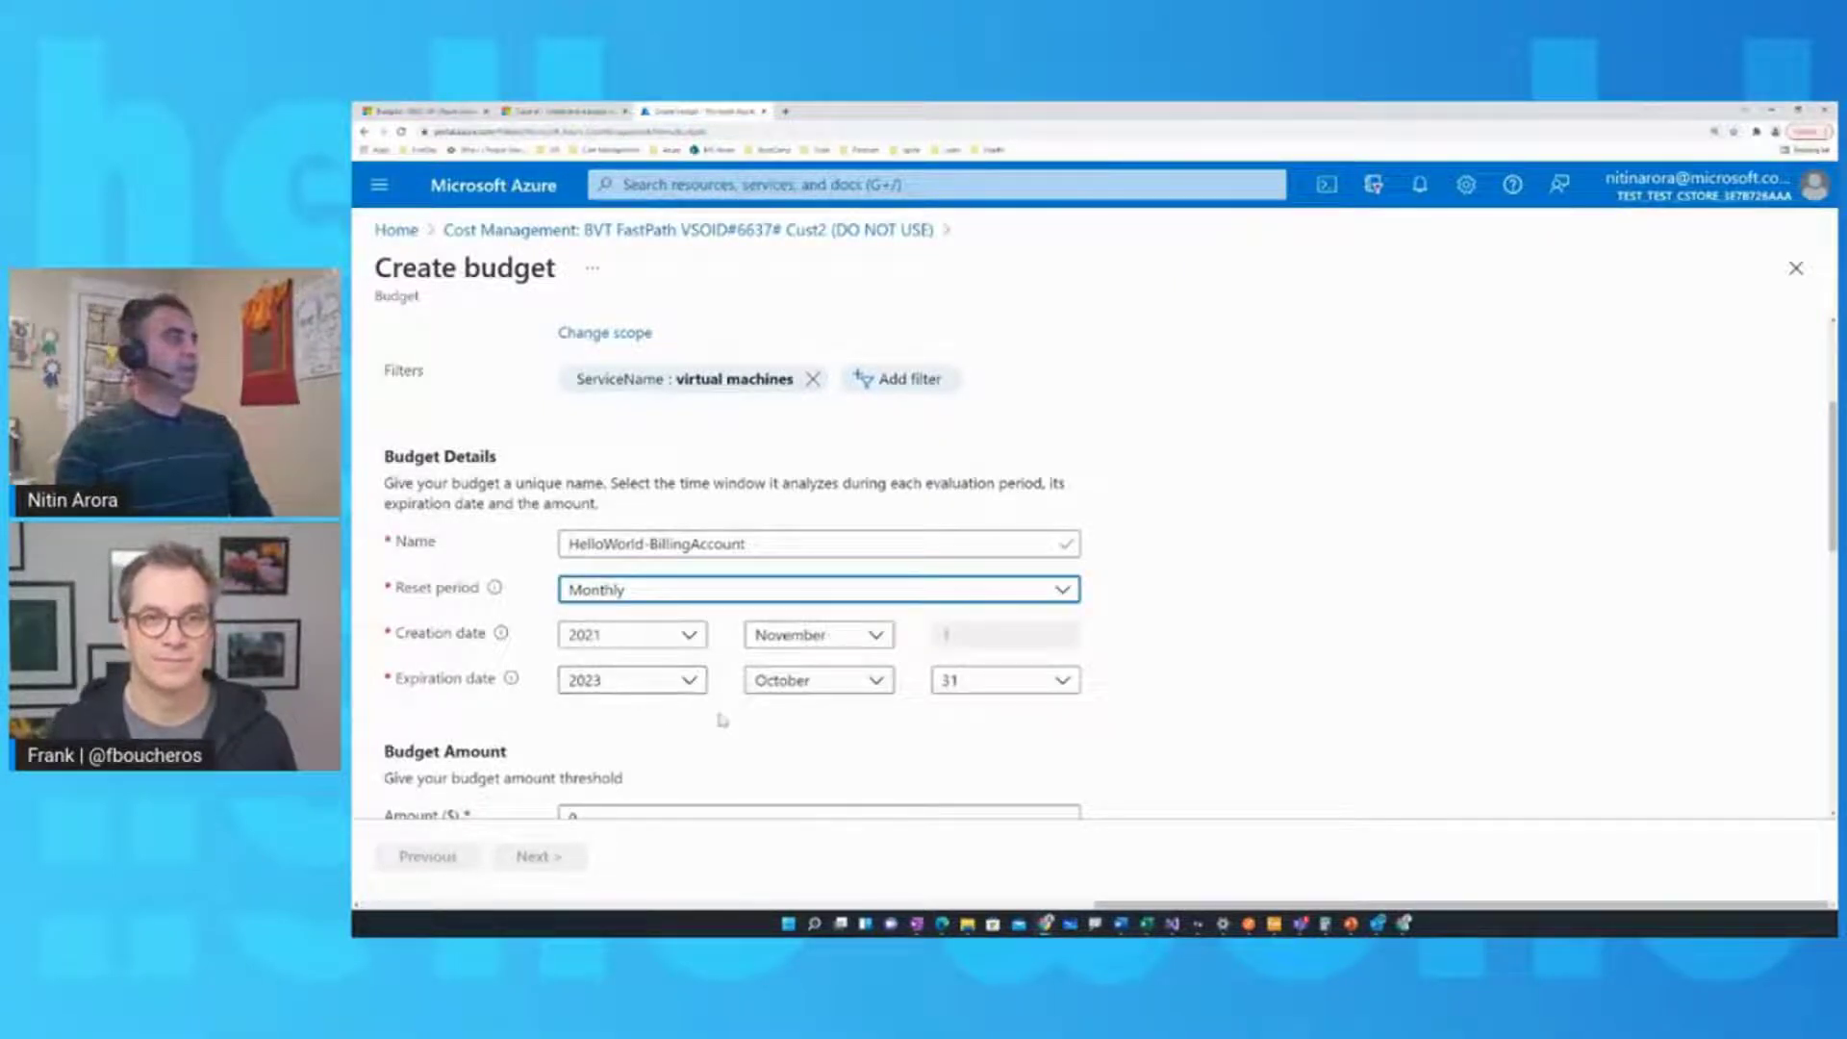
scroll(722, 720, down, 1)
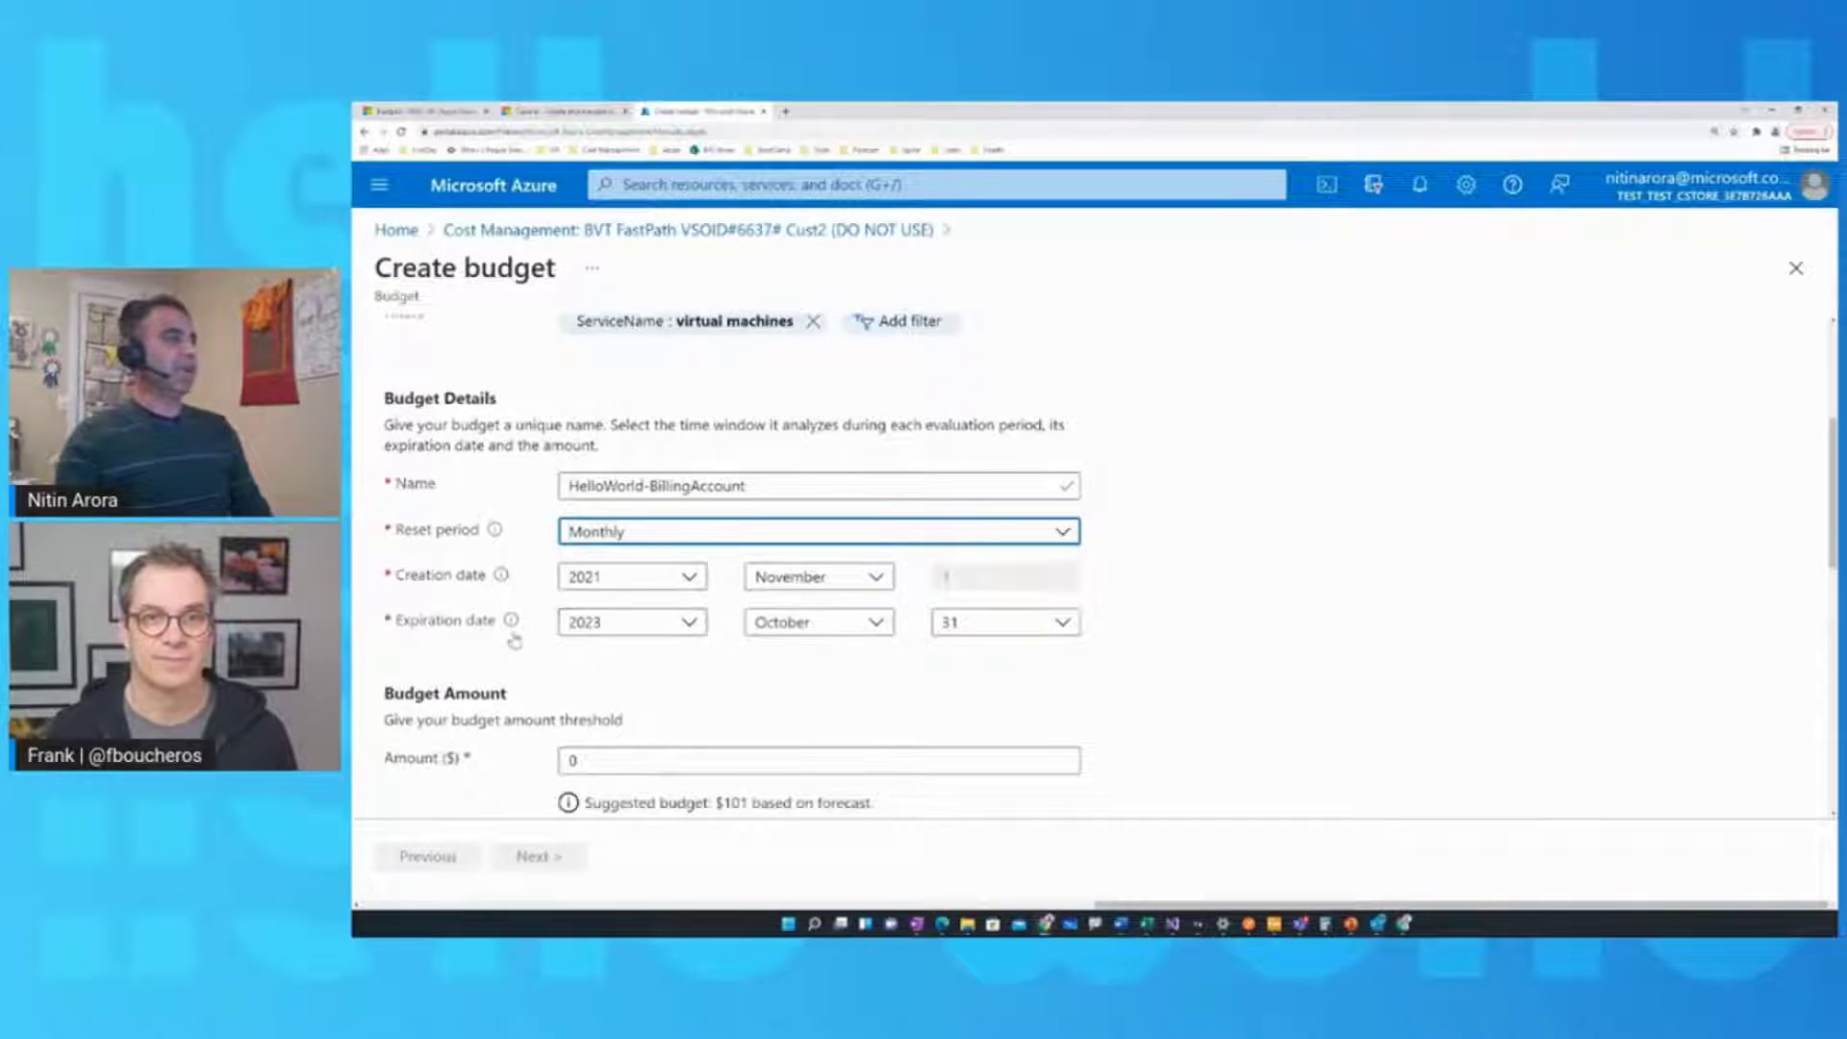
click(690, 623)
click(644, 343)
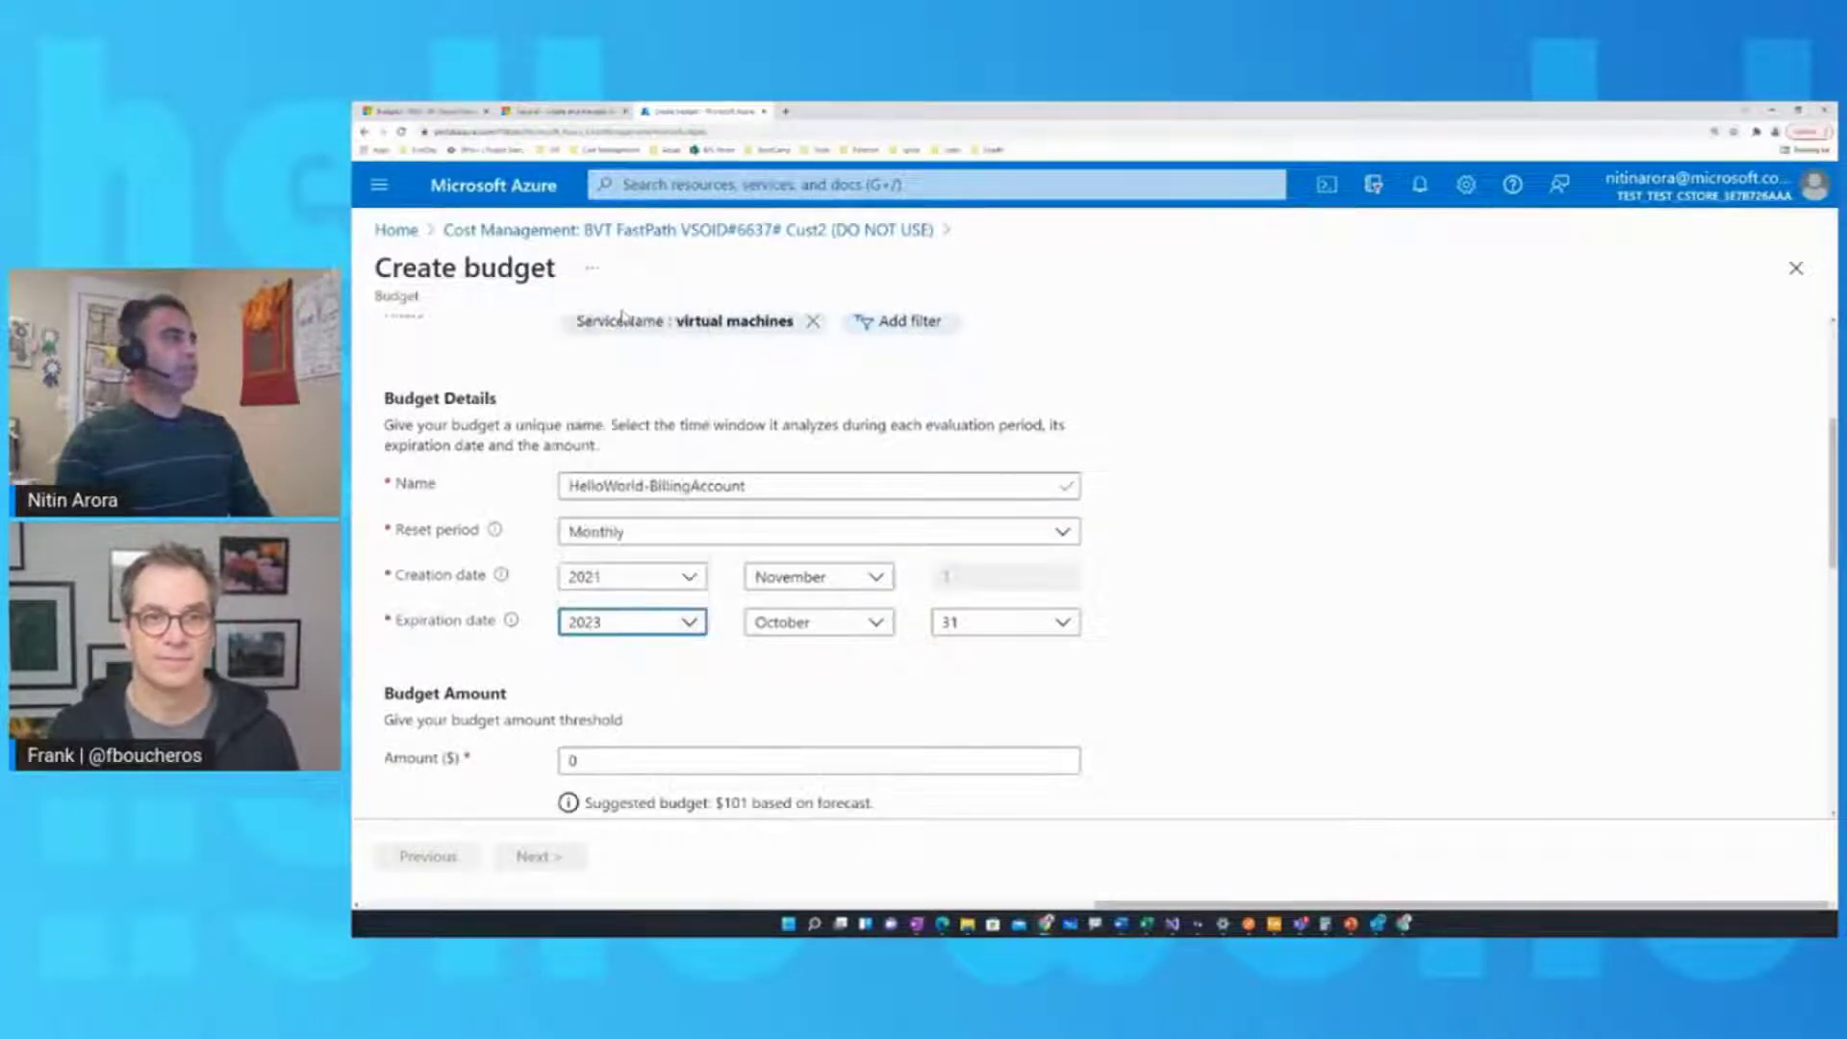
click(876, 622)
scroll(827, 558, down, 2)
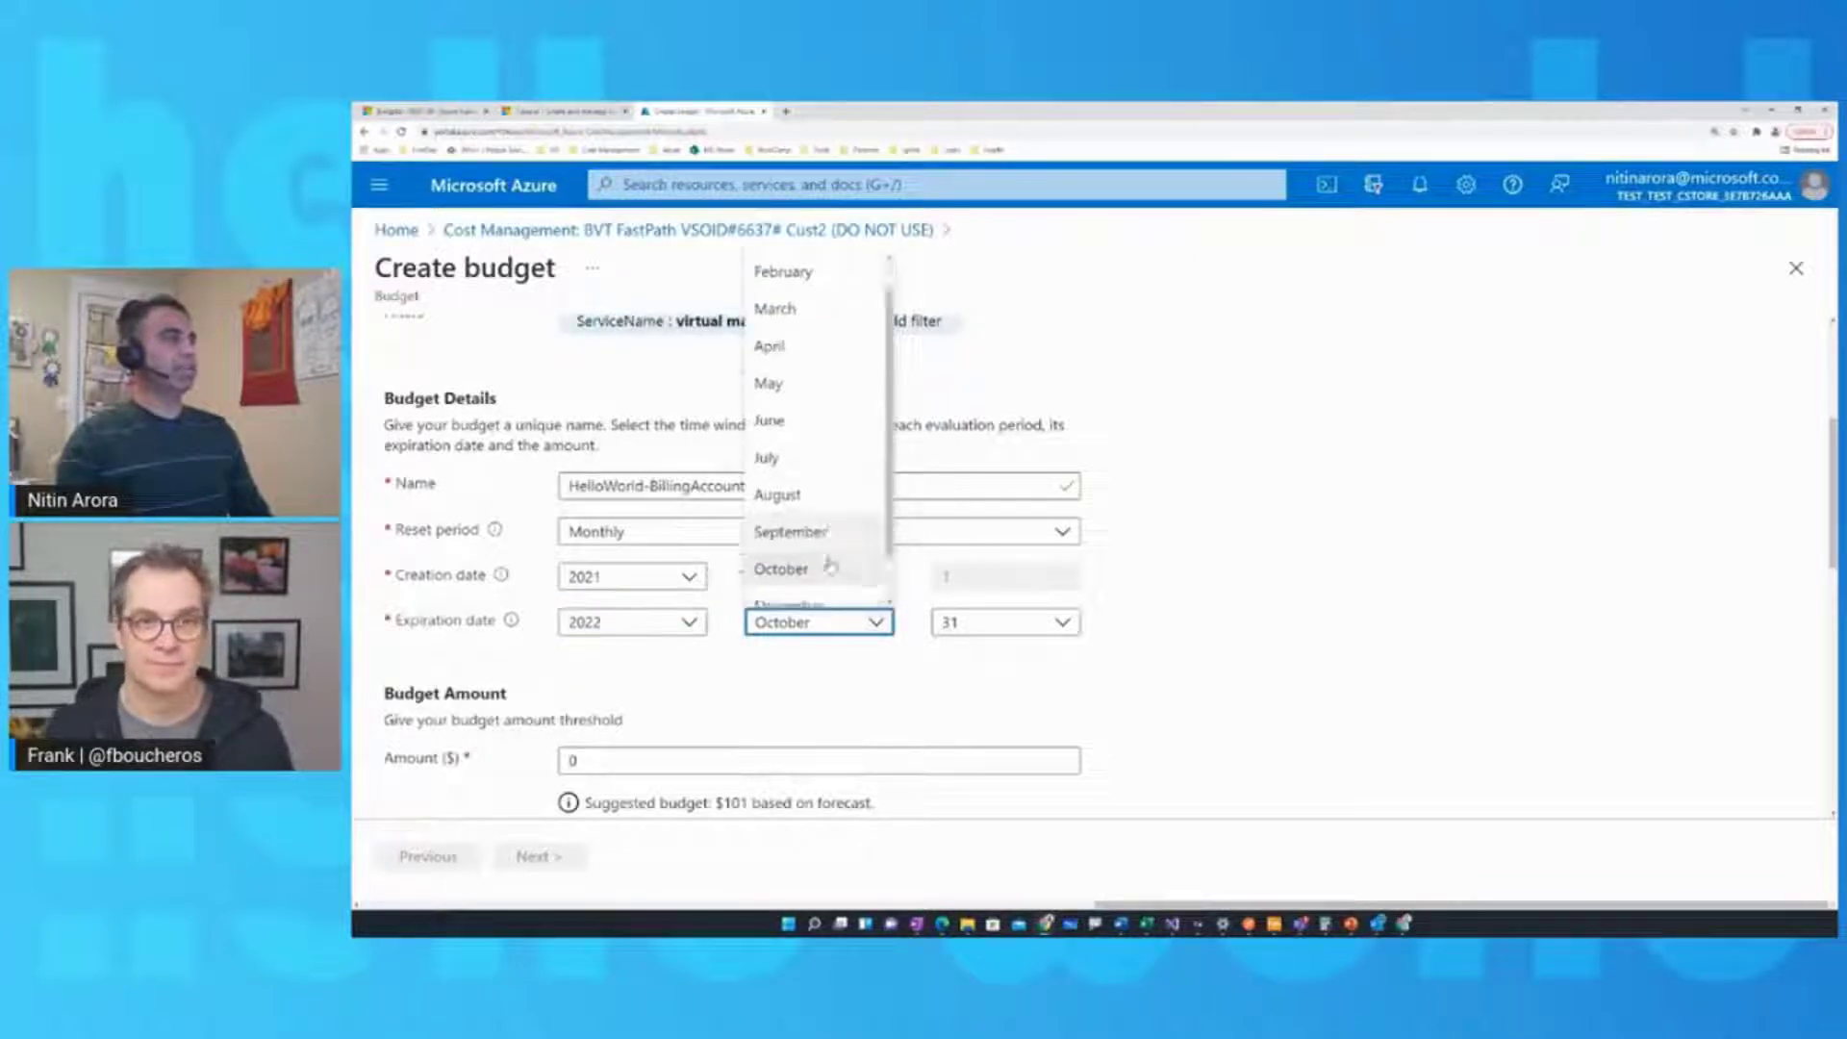
click(825, 590)
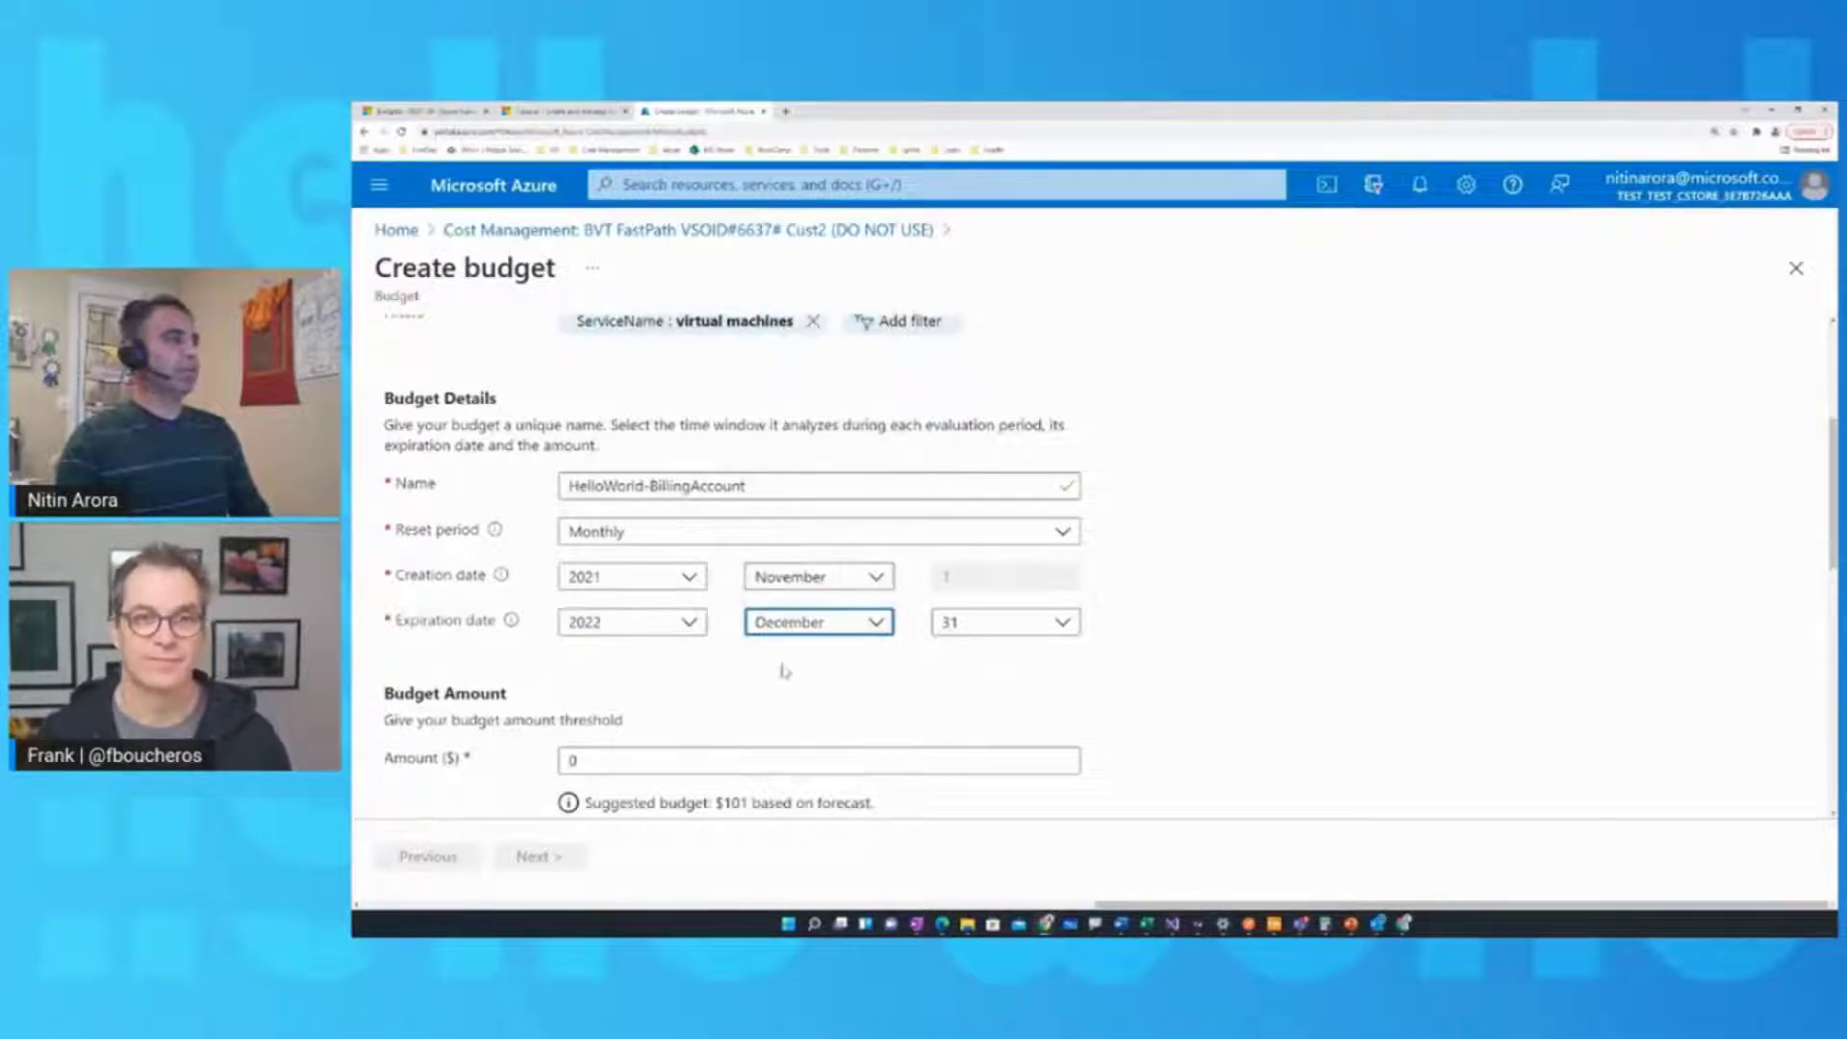
scroll(785, 671, down, 1)
scroll(785, 670, down, 1)
scroll(952, 701, down, 1)
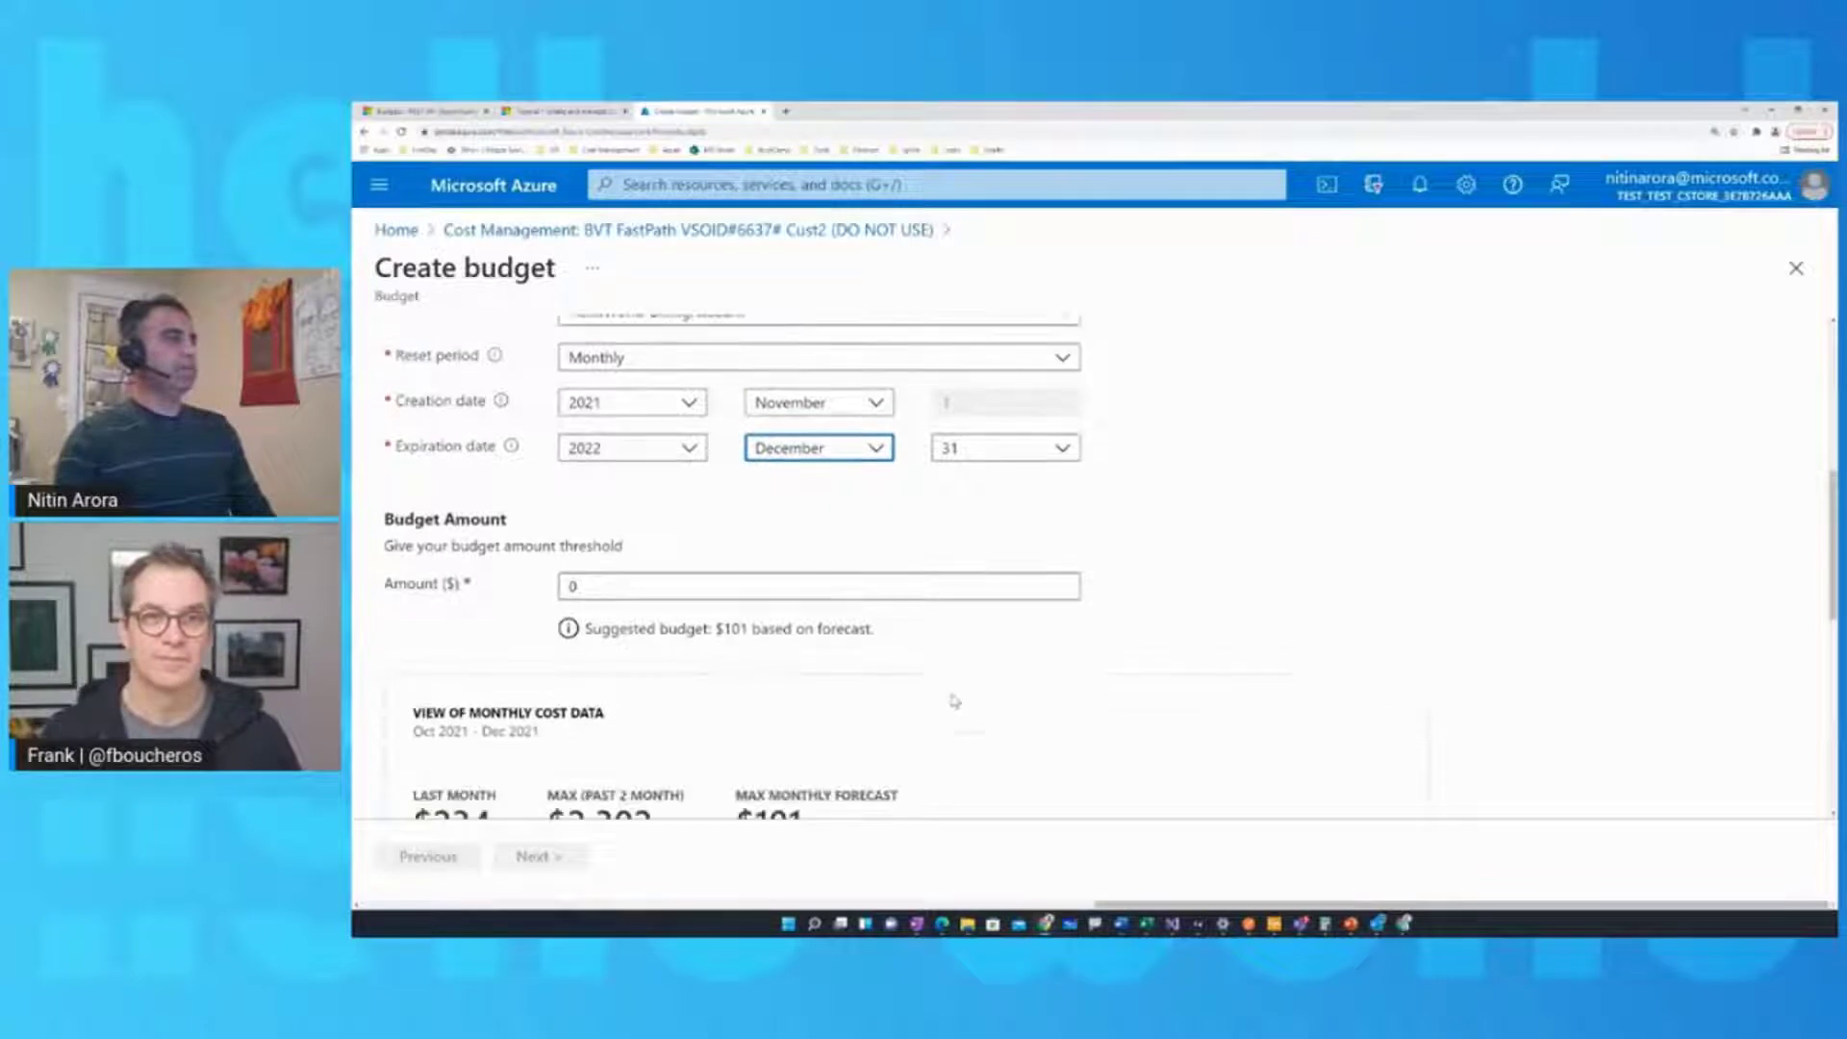
scroll(686, 623, down, 2)
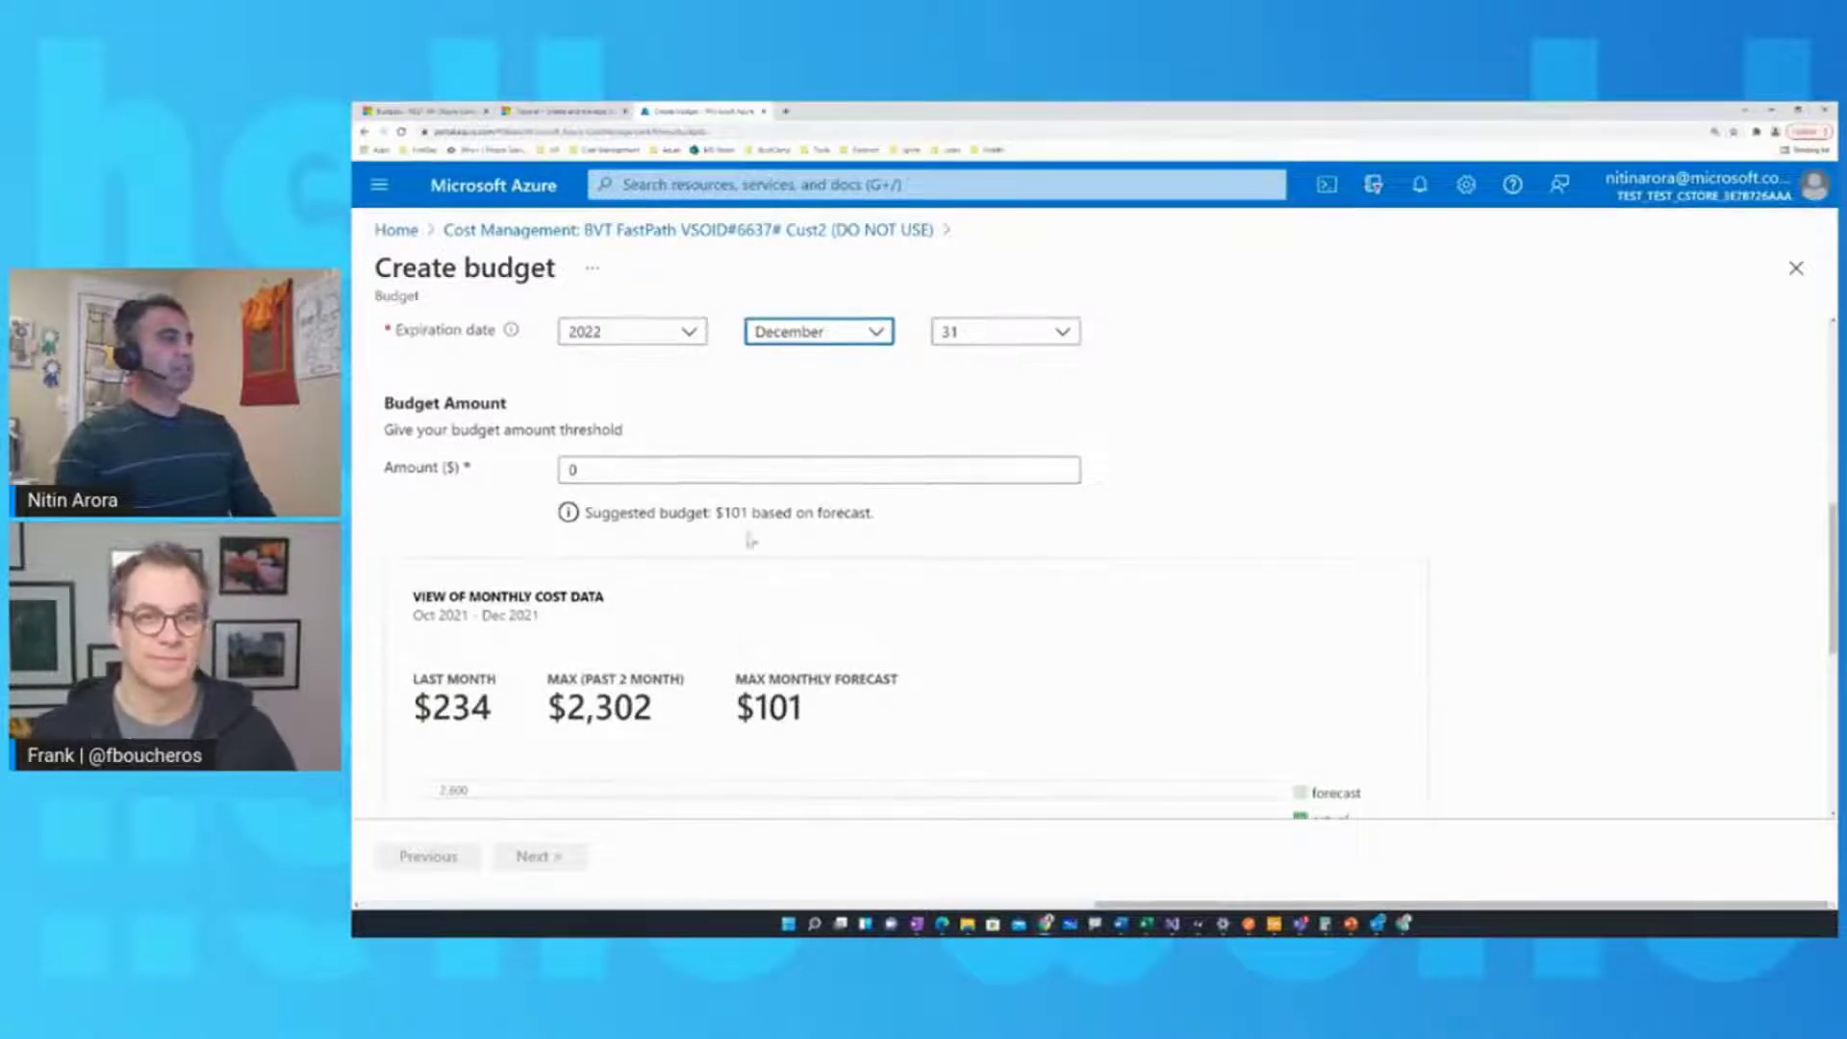
scroll(766, 567, down, 2)
scroll(699, 477, down, 4)
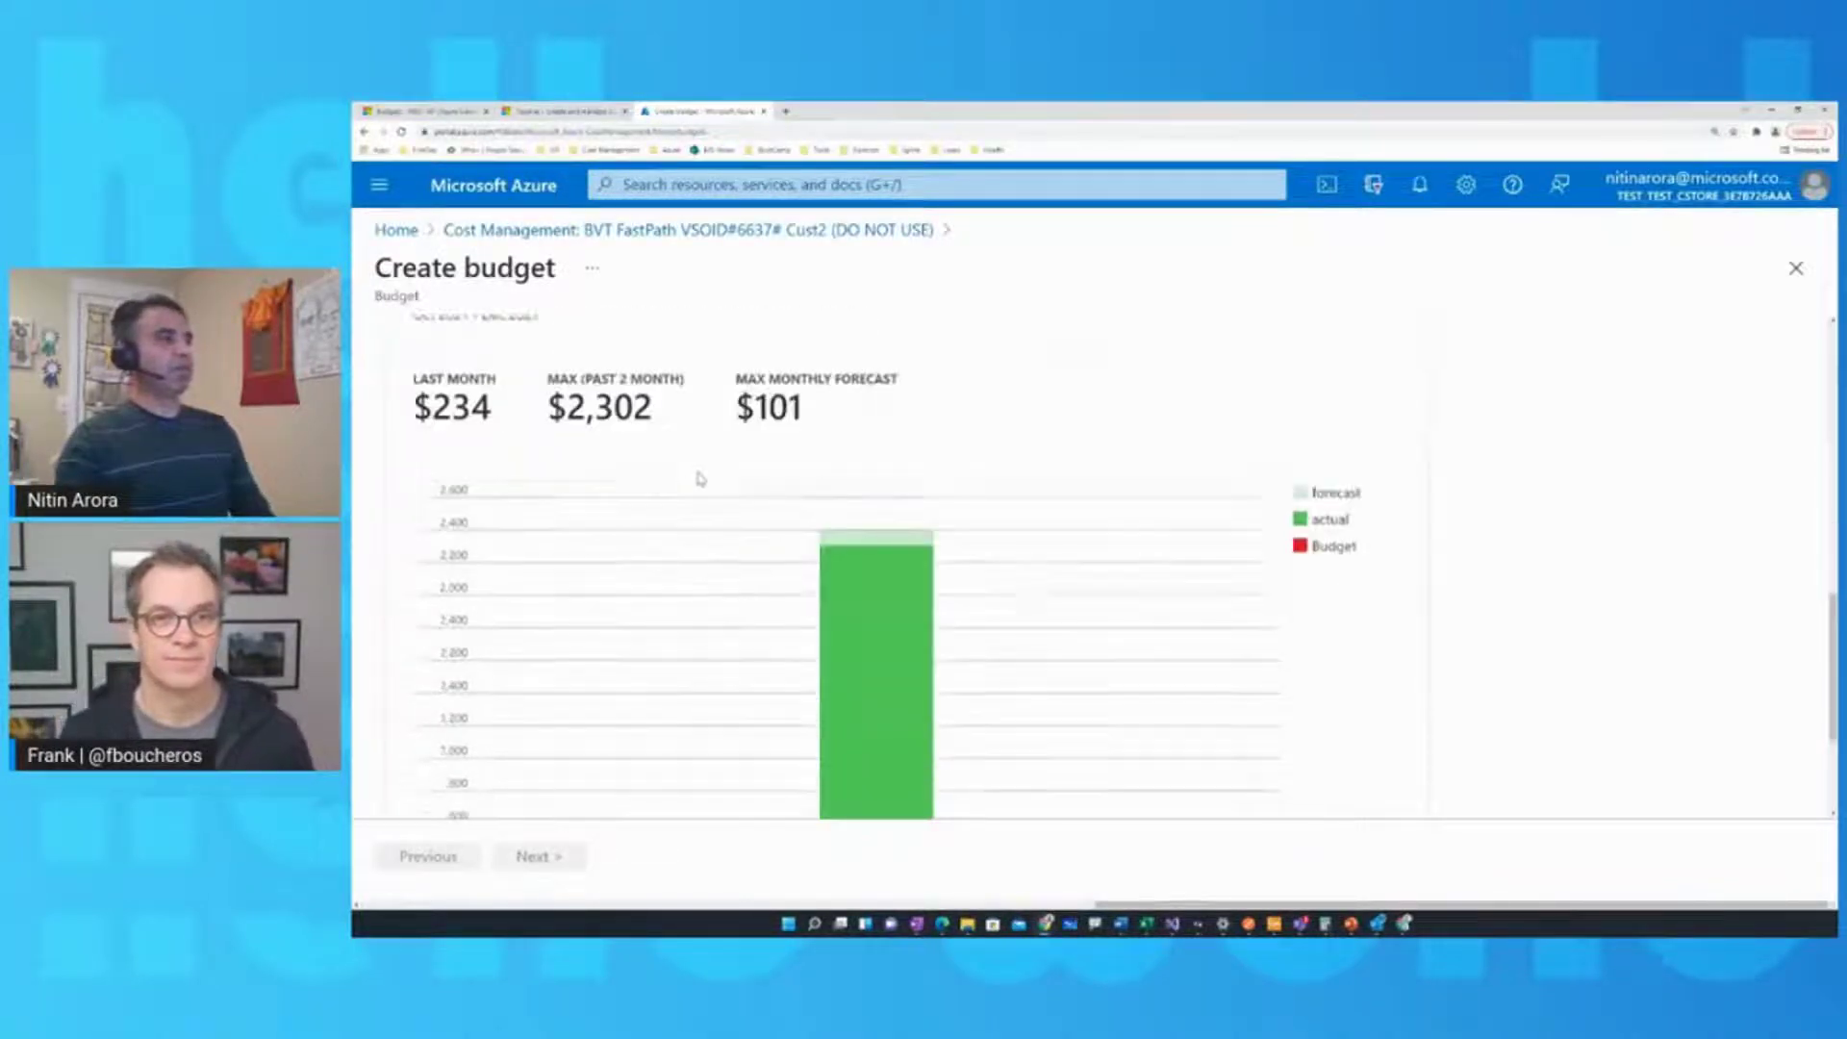
scroll(992, 530, up, 1)
scroll(992, 530, up, 5)
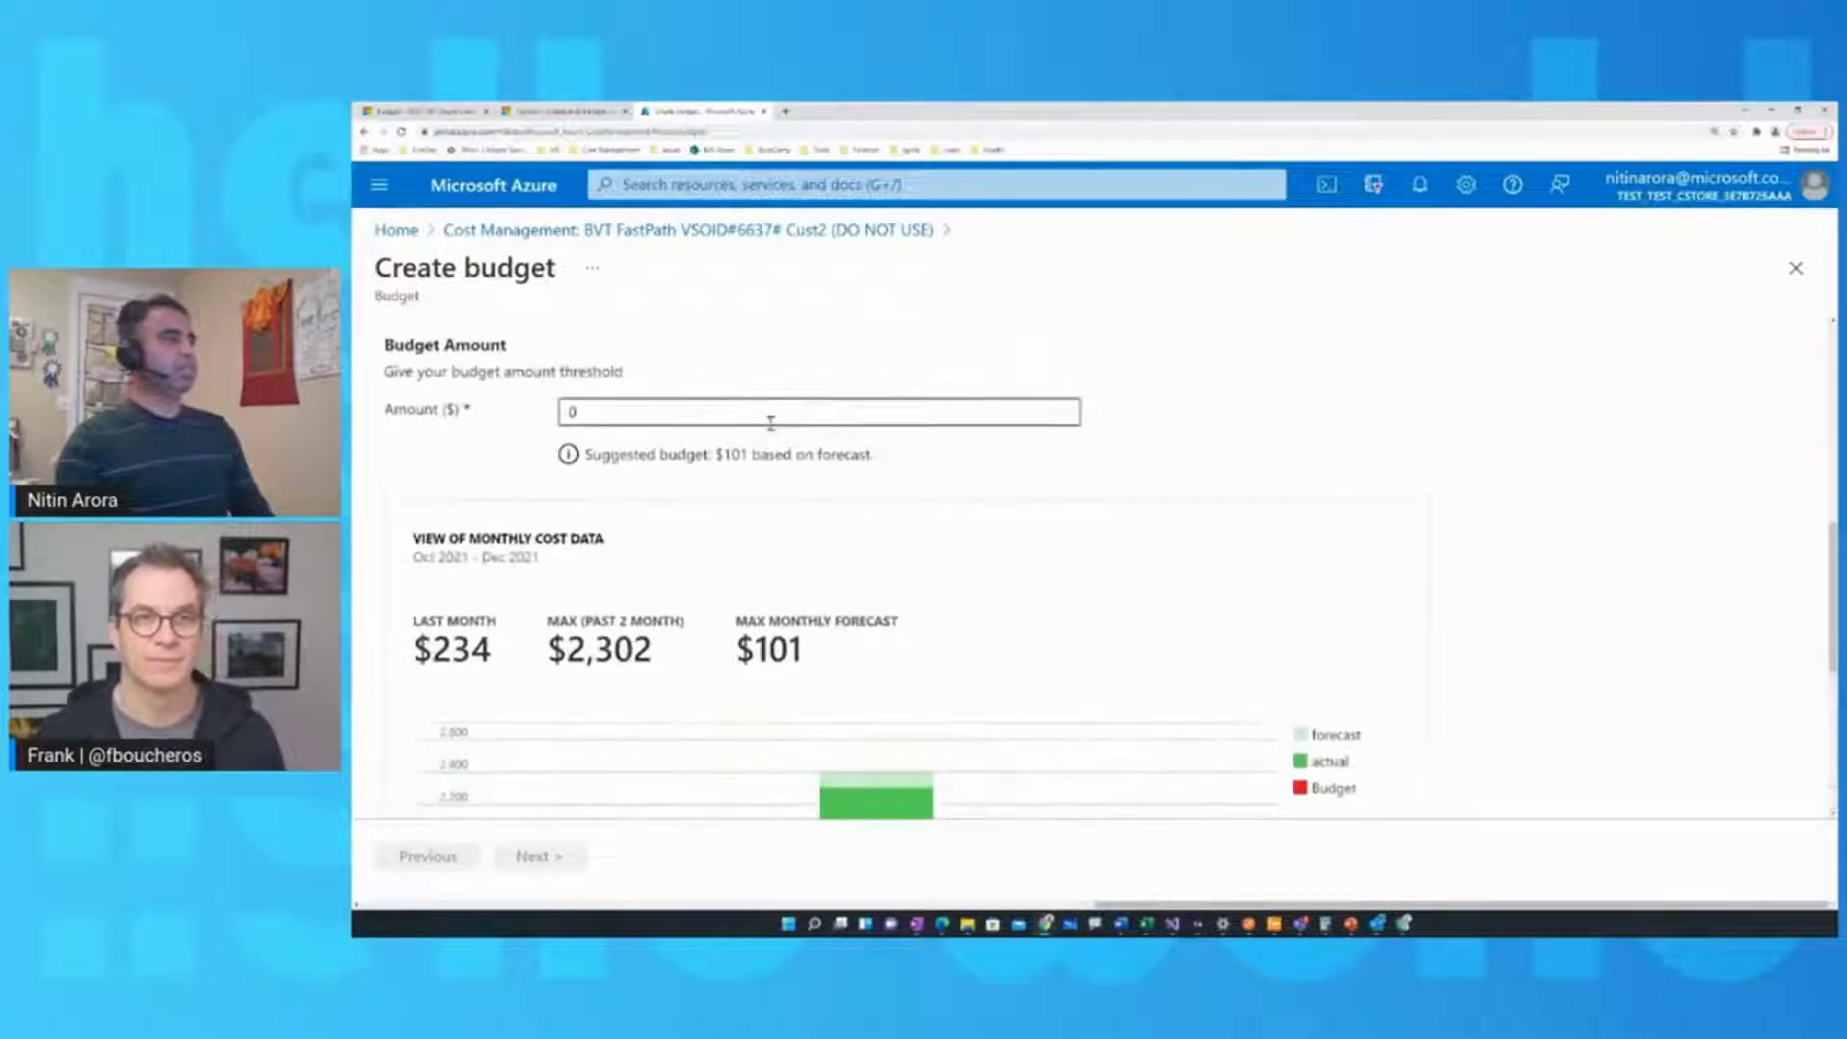
Enter a budget amount of $120, check the chart, and proceed to Set alerts
click(763, 412)
text(120)
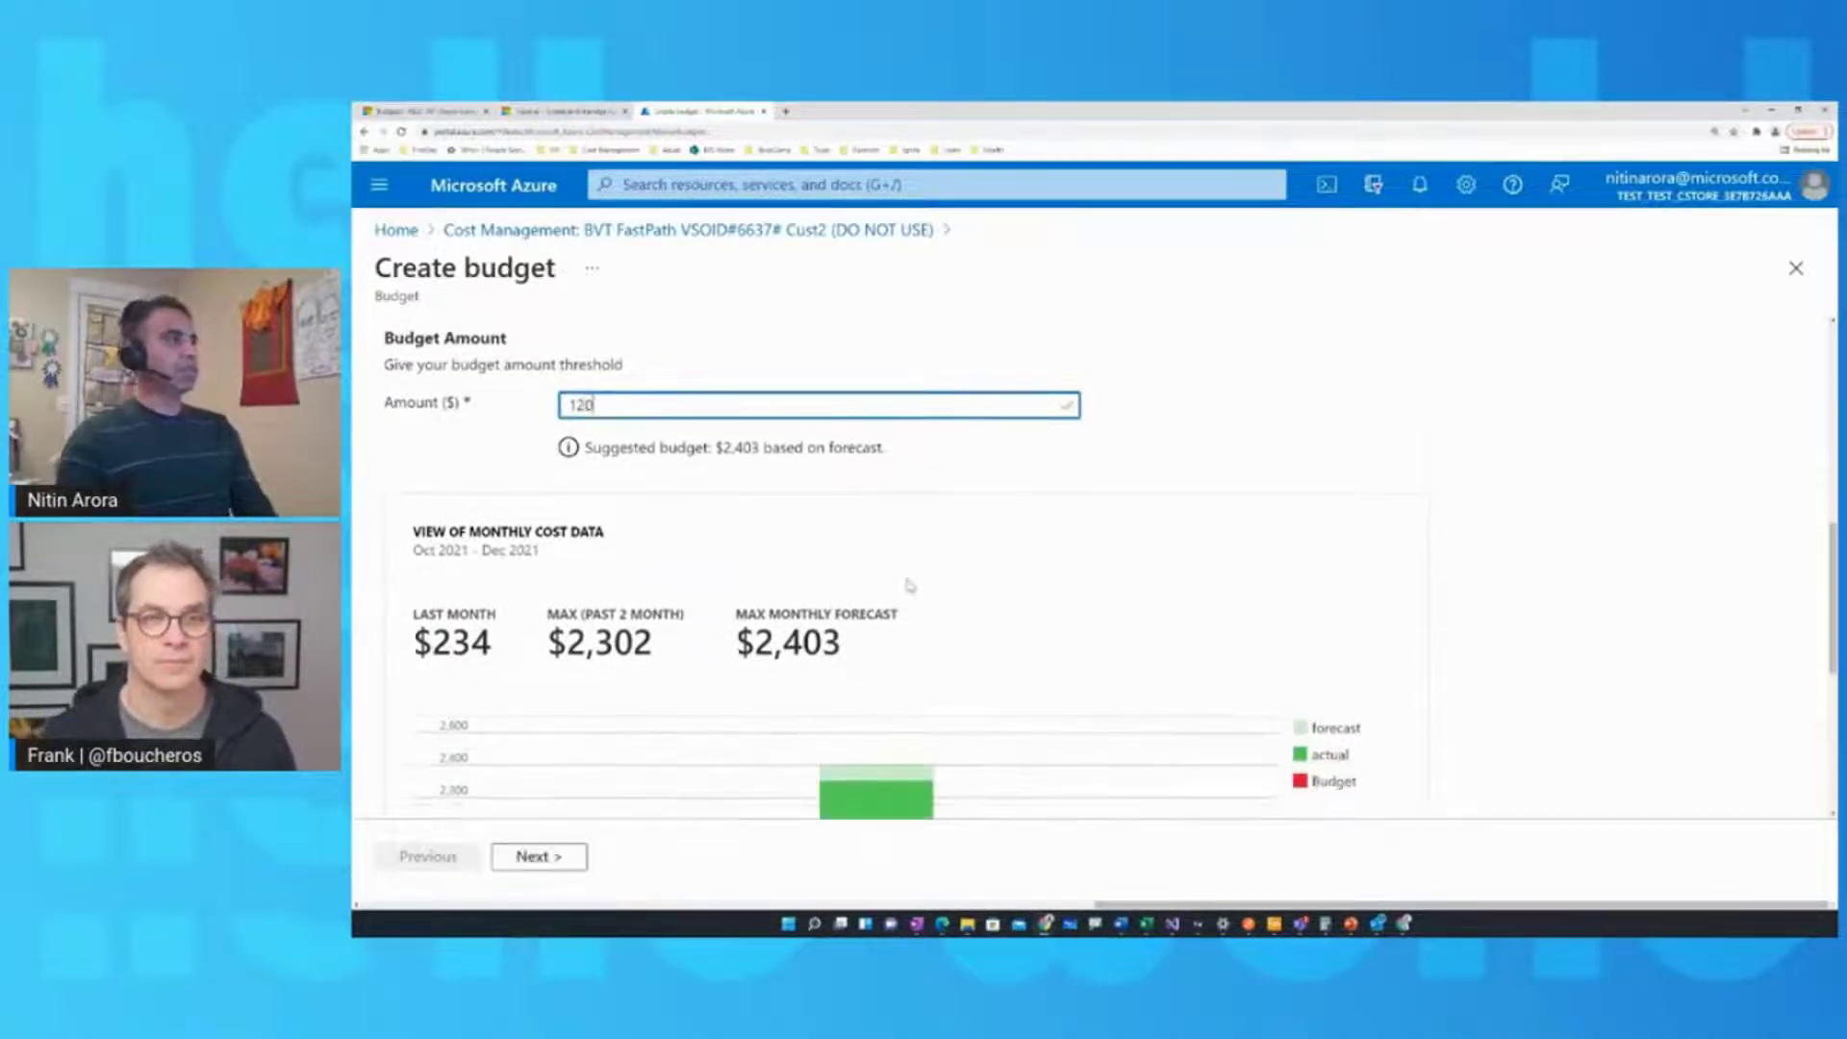
scroll(907, 590, down, 5)
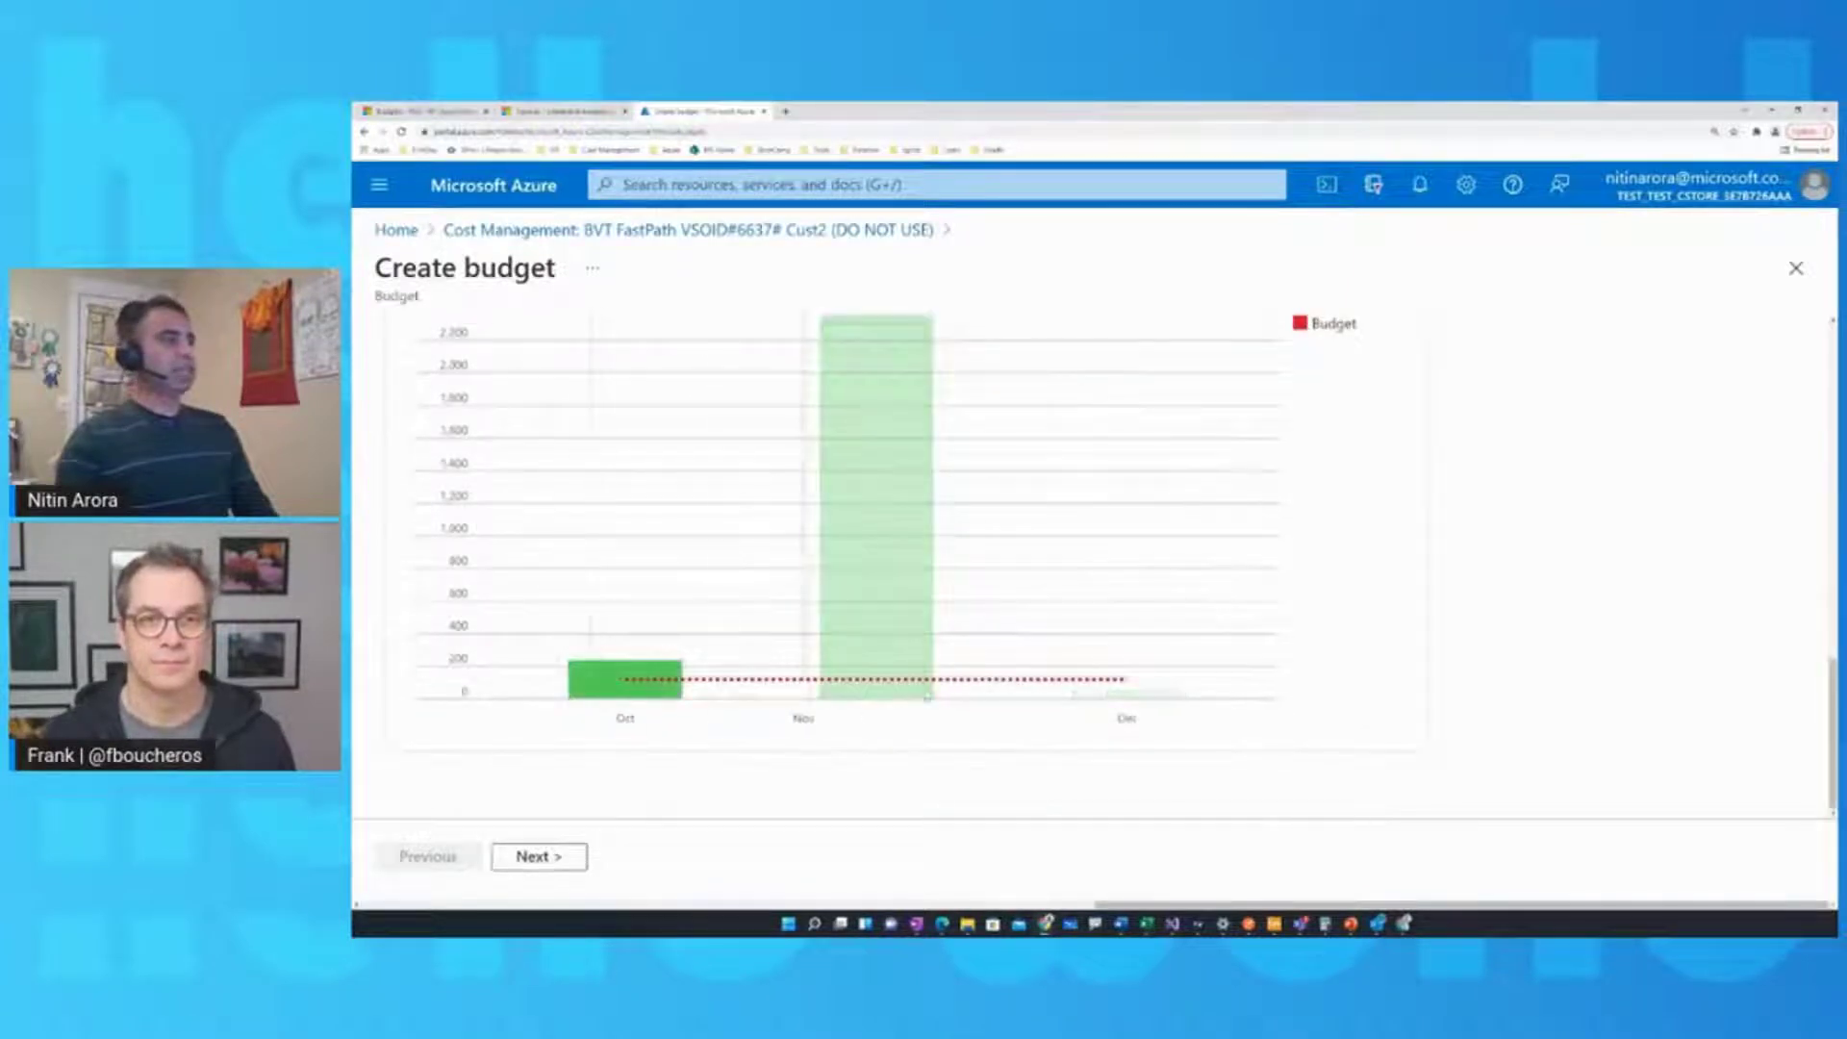
scroll(954, 576, up, 5)
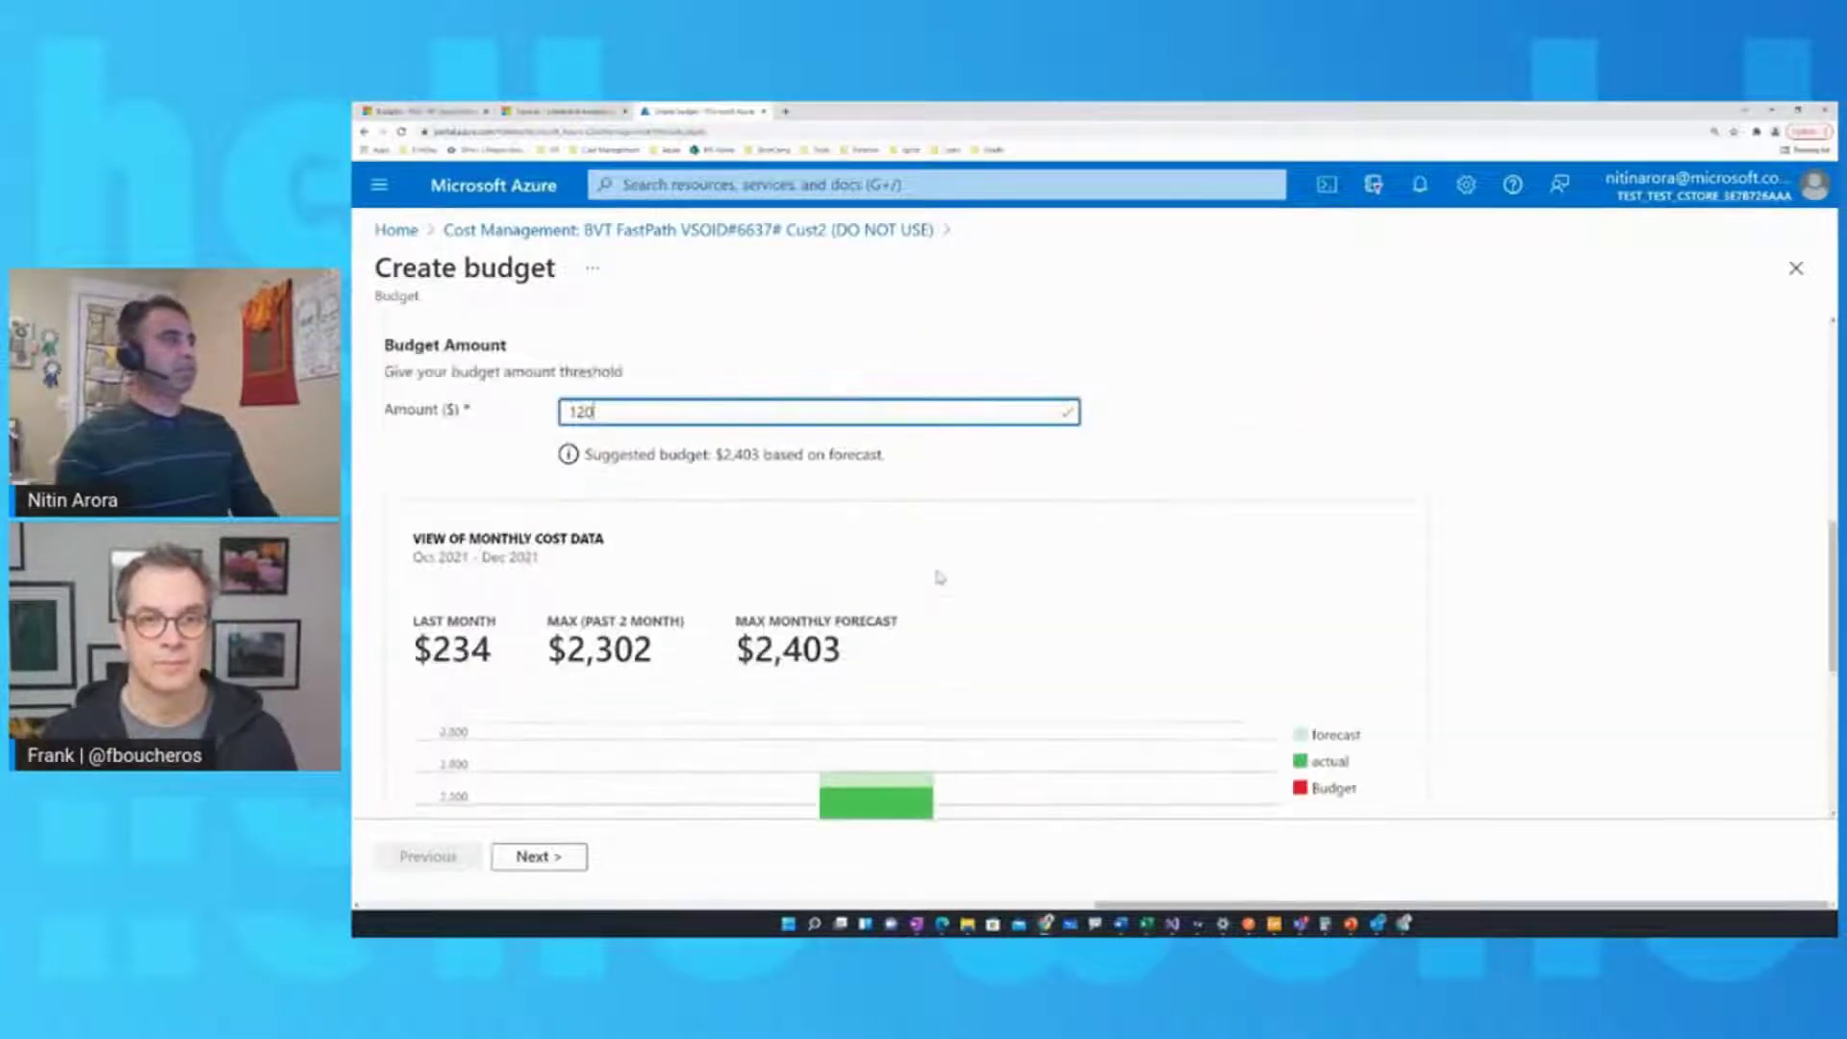
scroll(947, 603, down, 5)
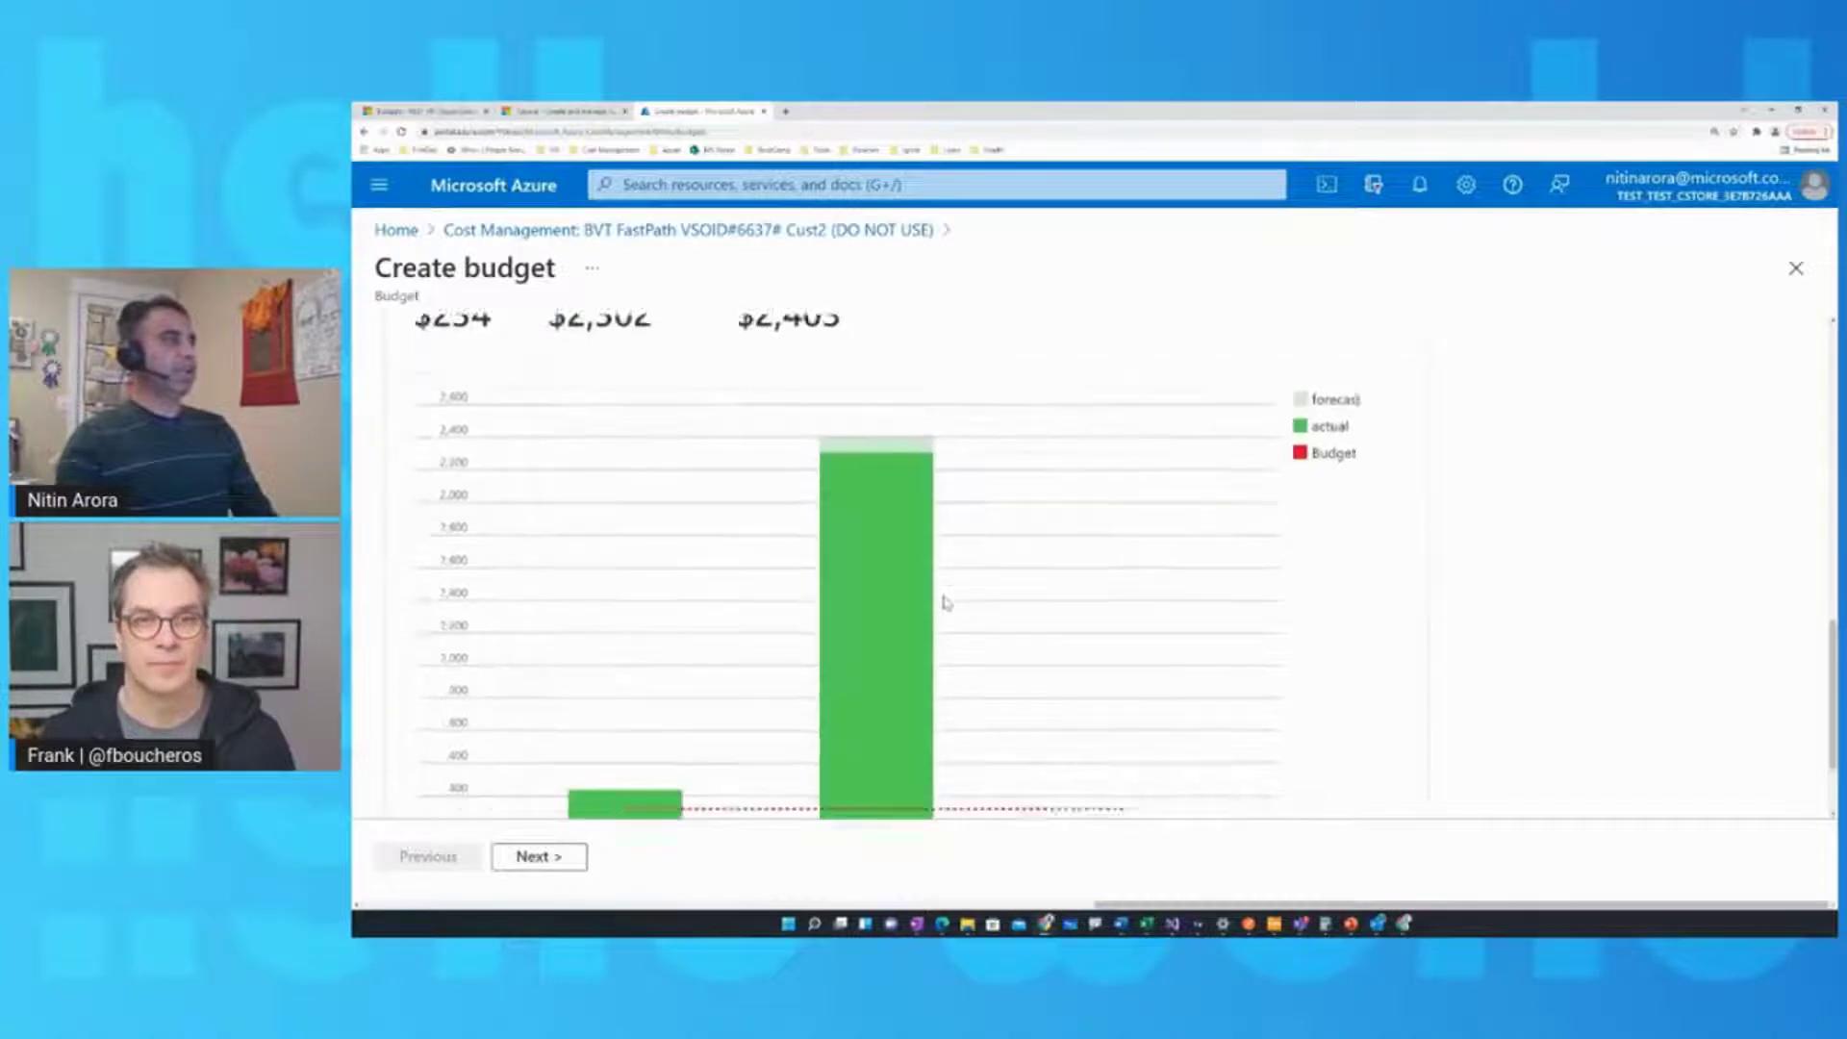
click(543, 857)
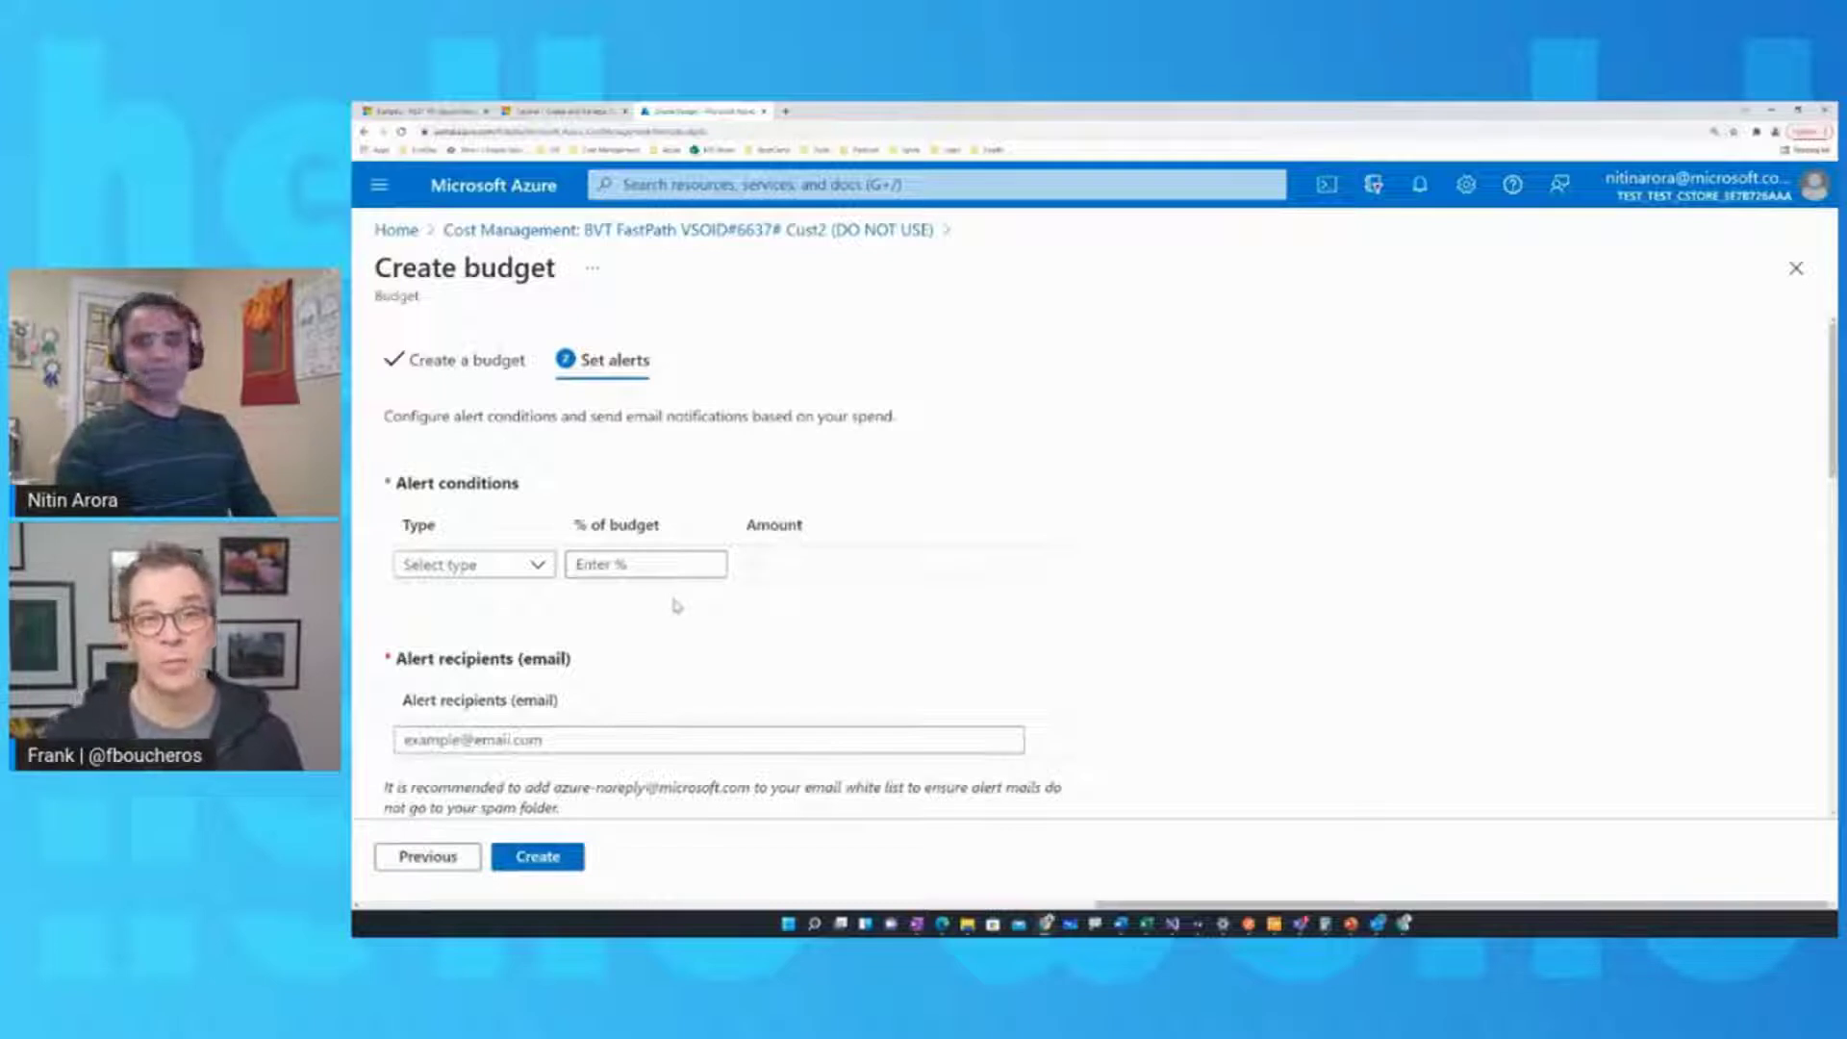
click(452, 859)
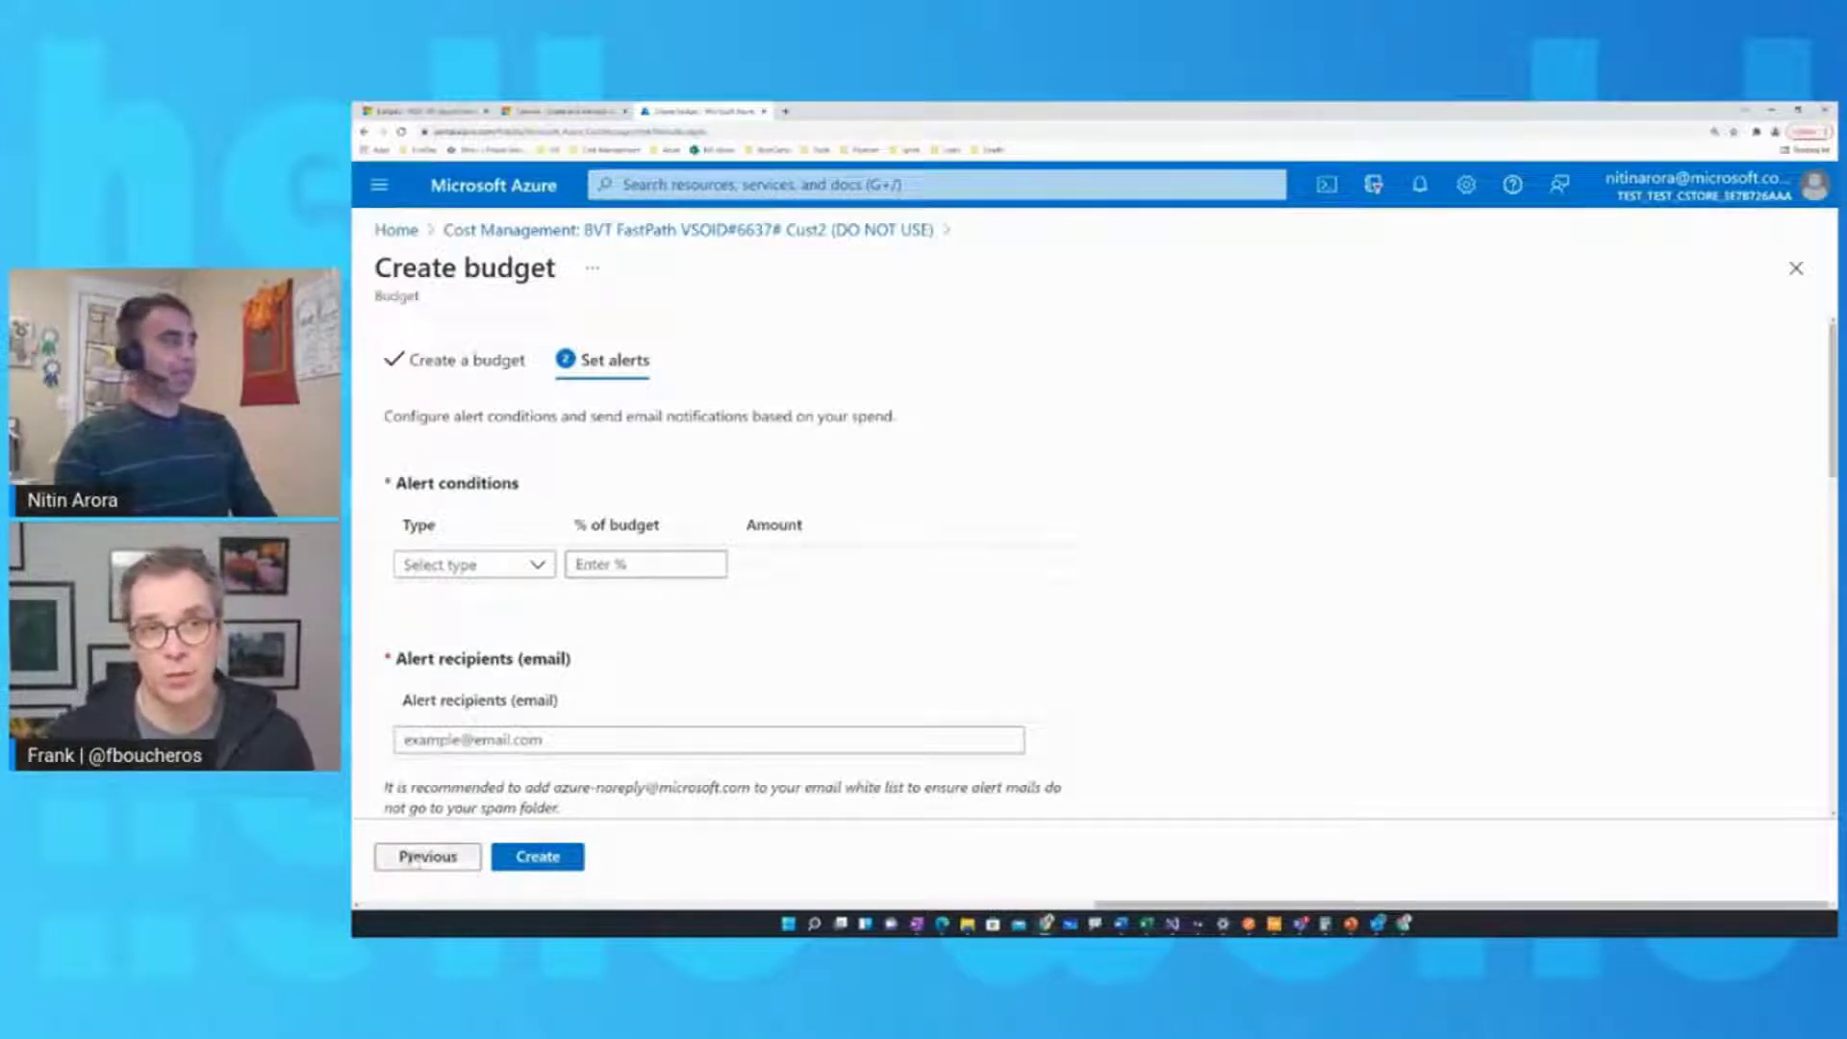
scroll(712, 678, down, 4)
scroll(712, 693, down, 2)
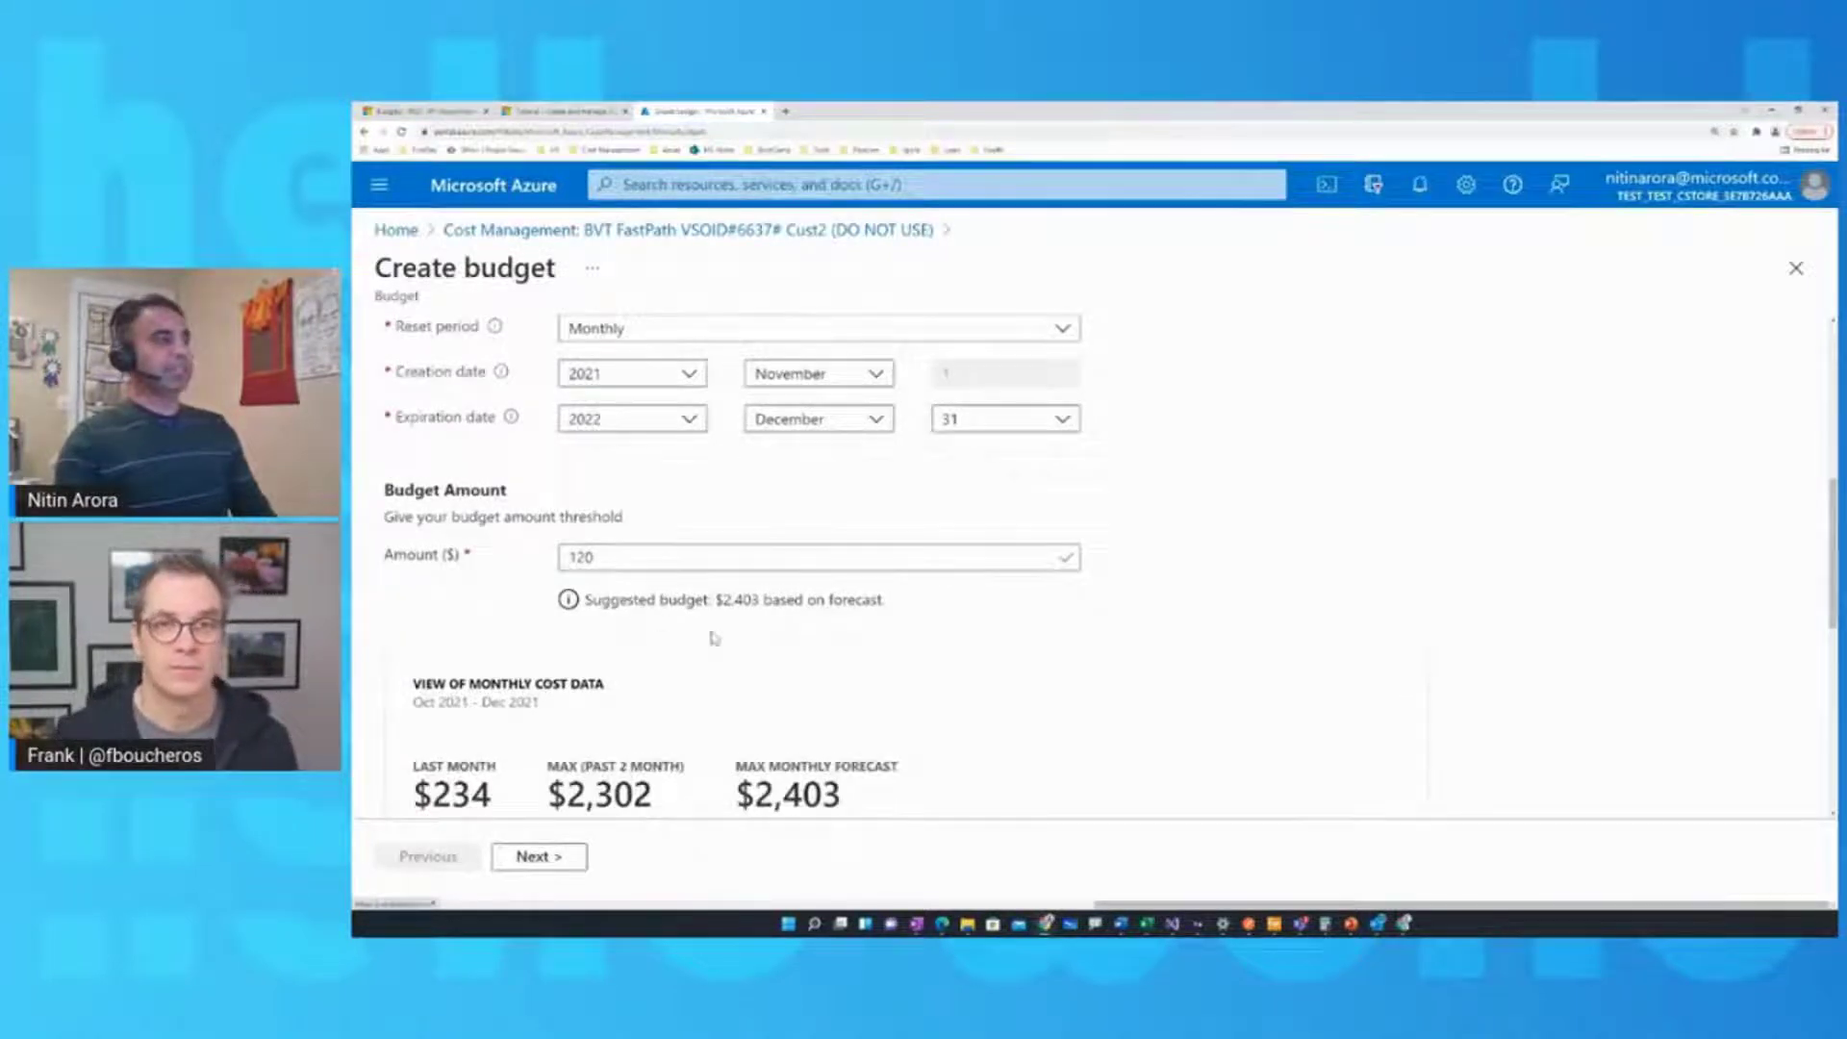
scroll(714, 638, down, 5)
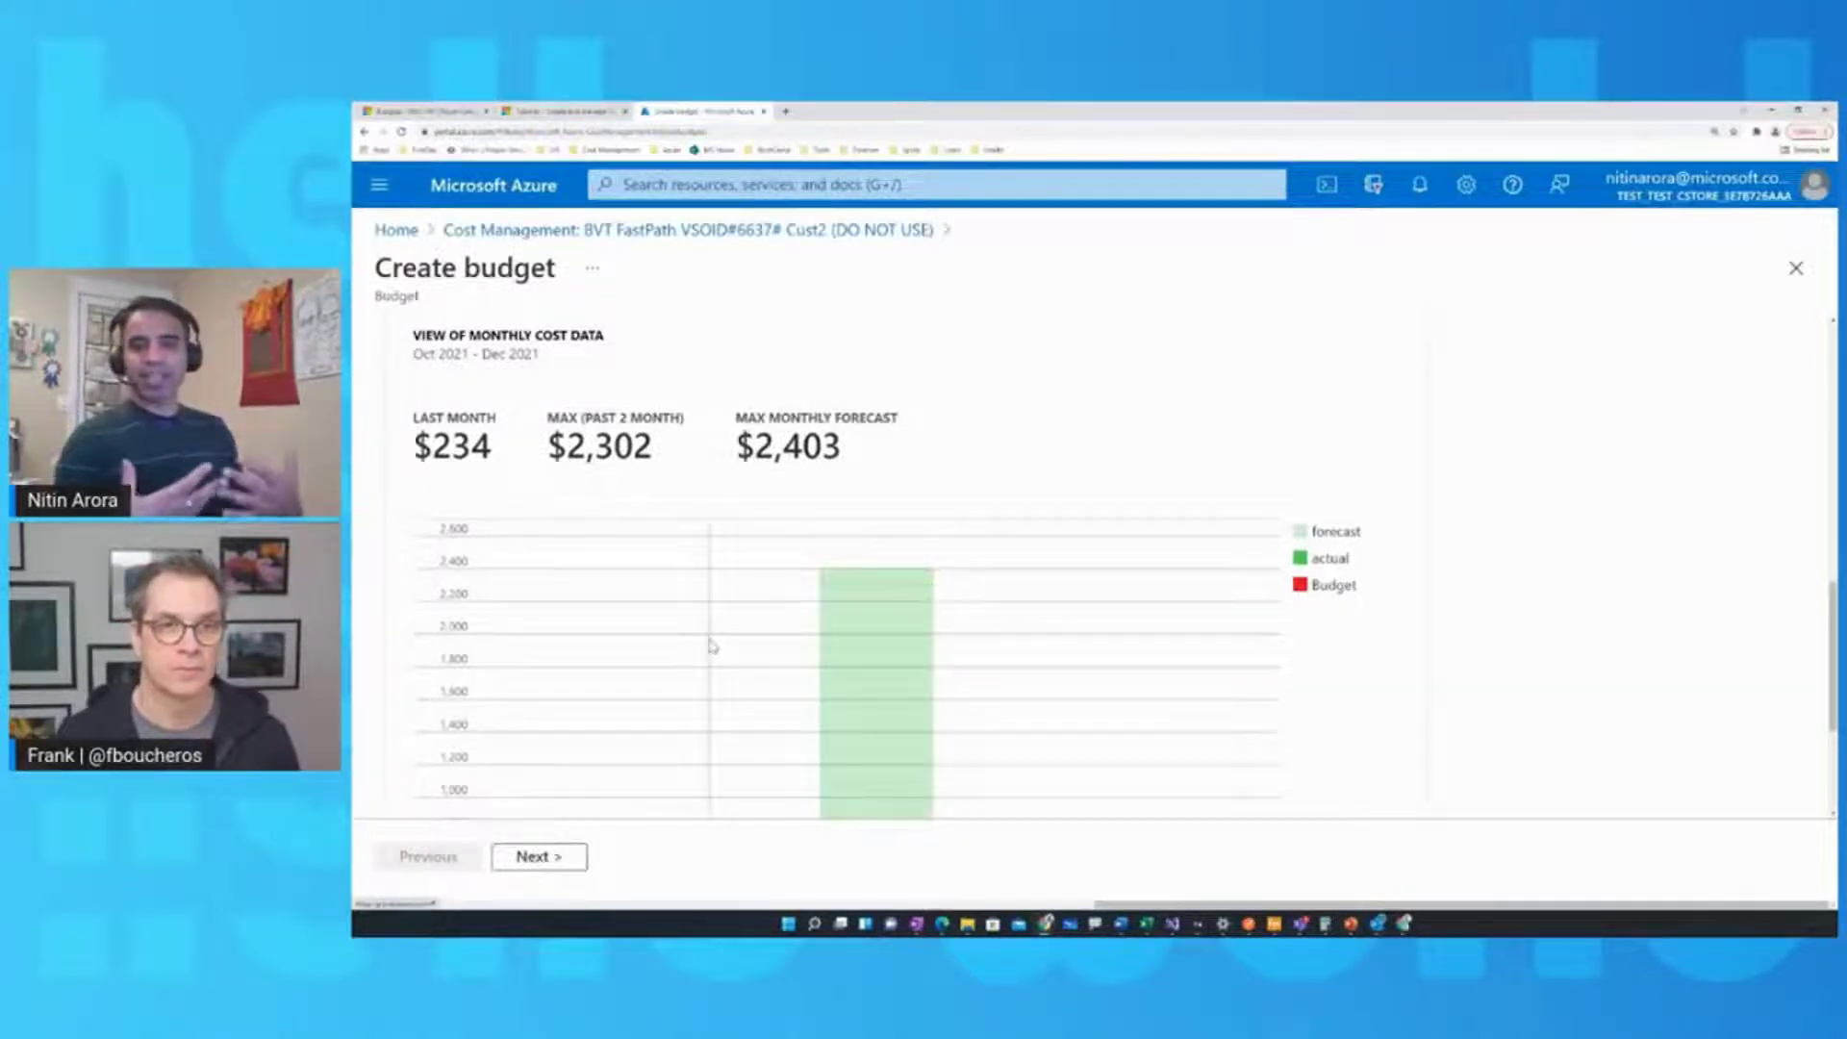
scroll(711, 644, down, 3)
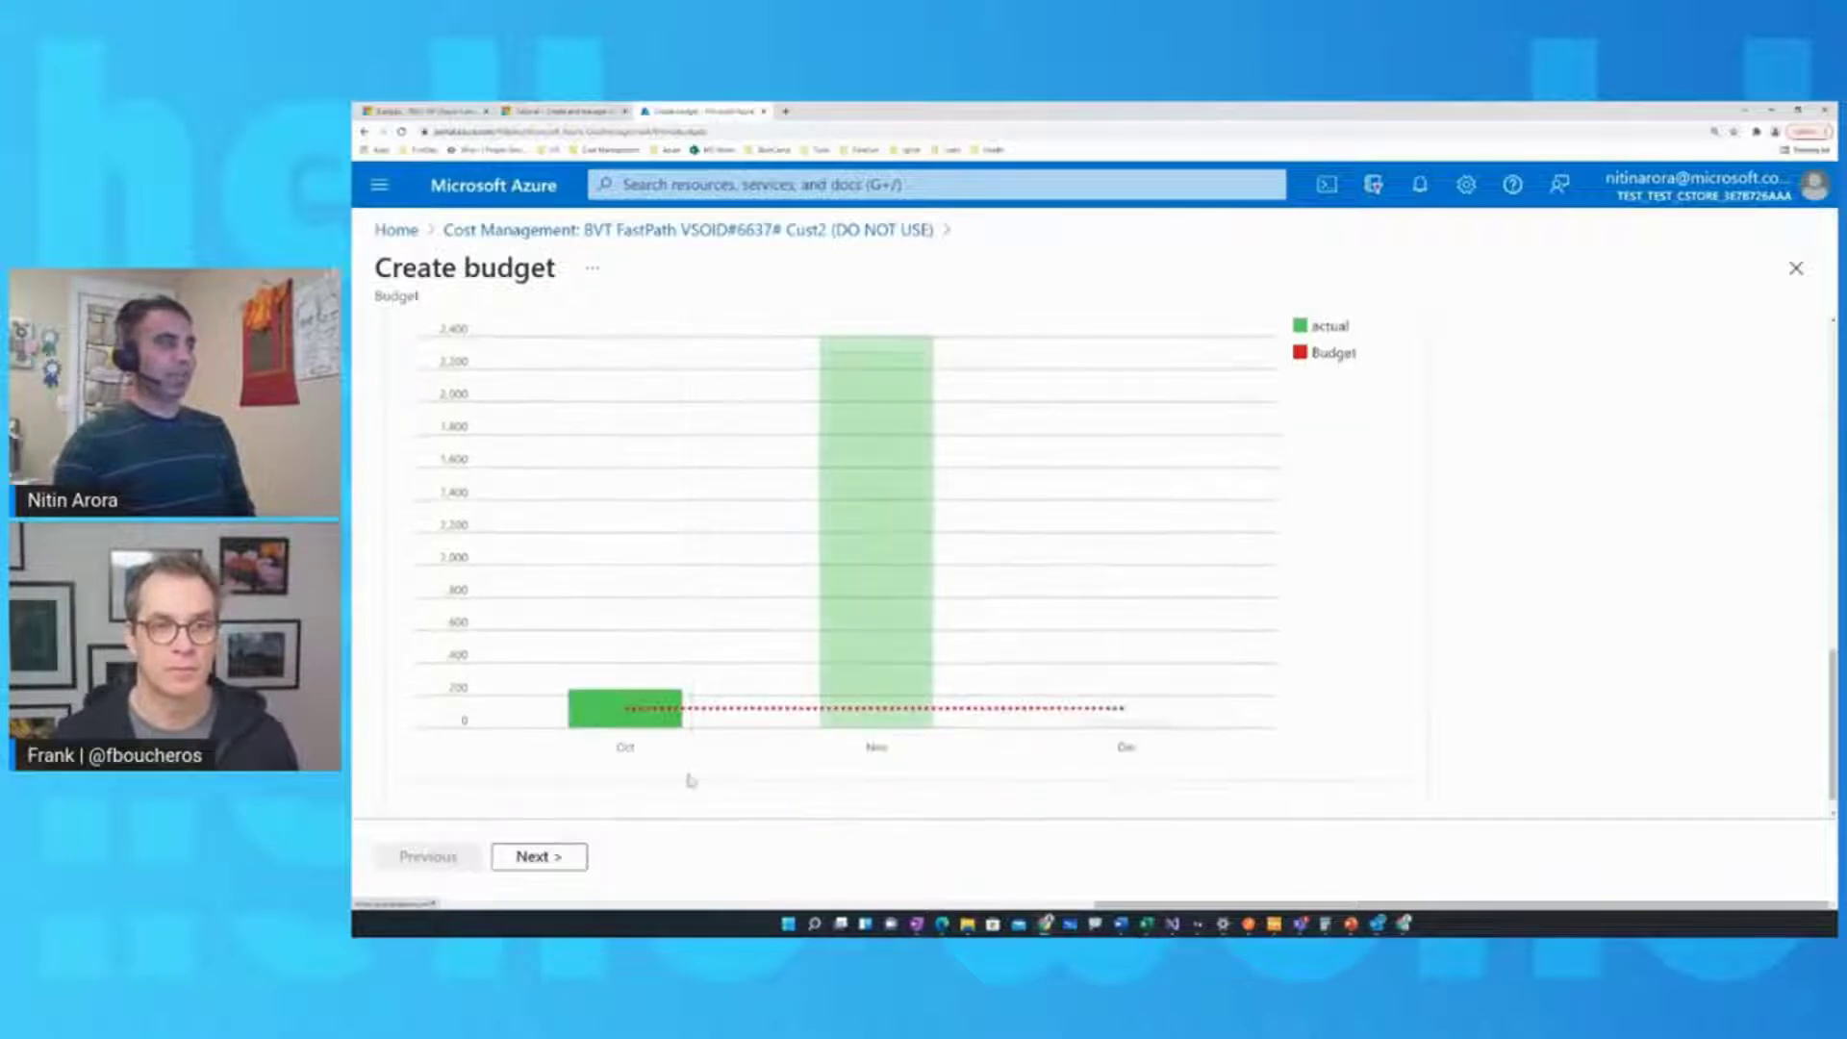
click(532, 856)
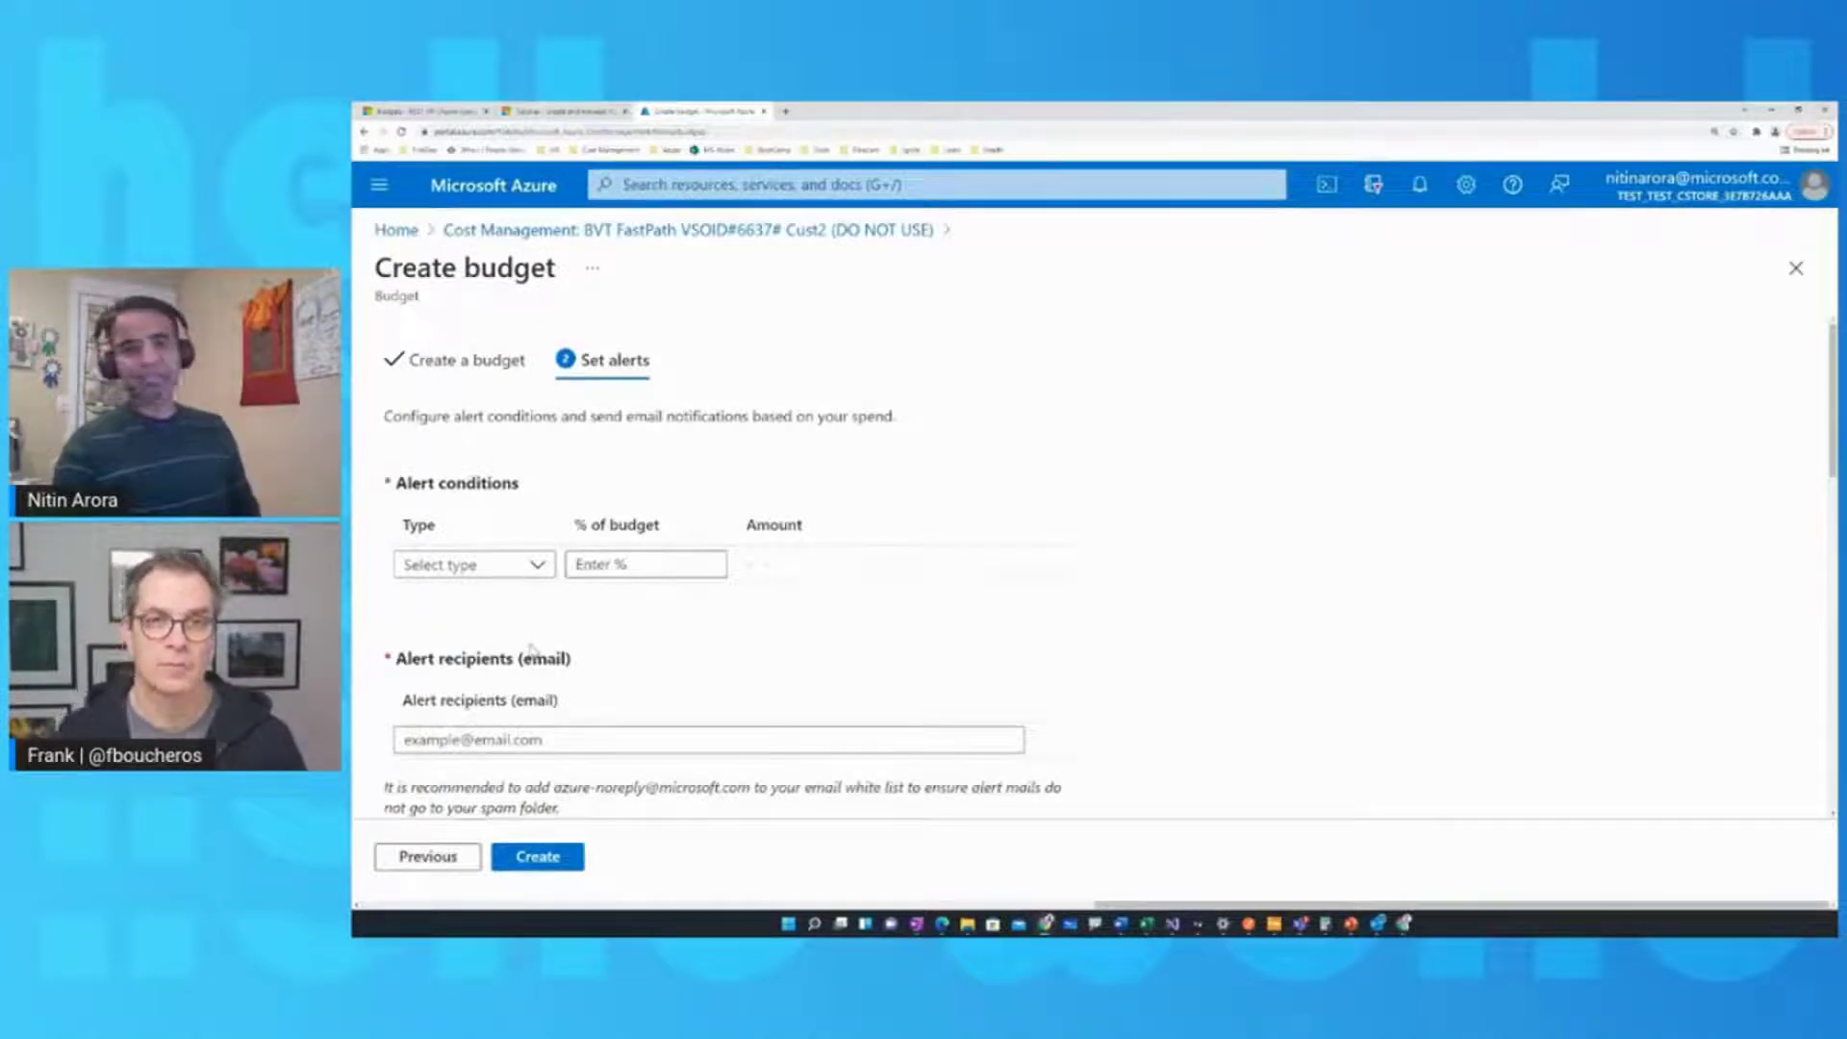
Add an Actual alert condition at 80% of budget, equal to $96.00
click(534, 568)
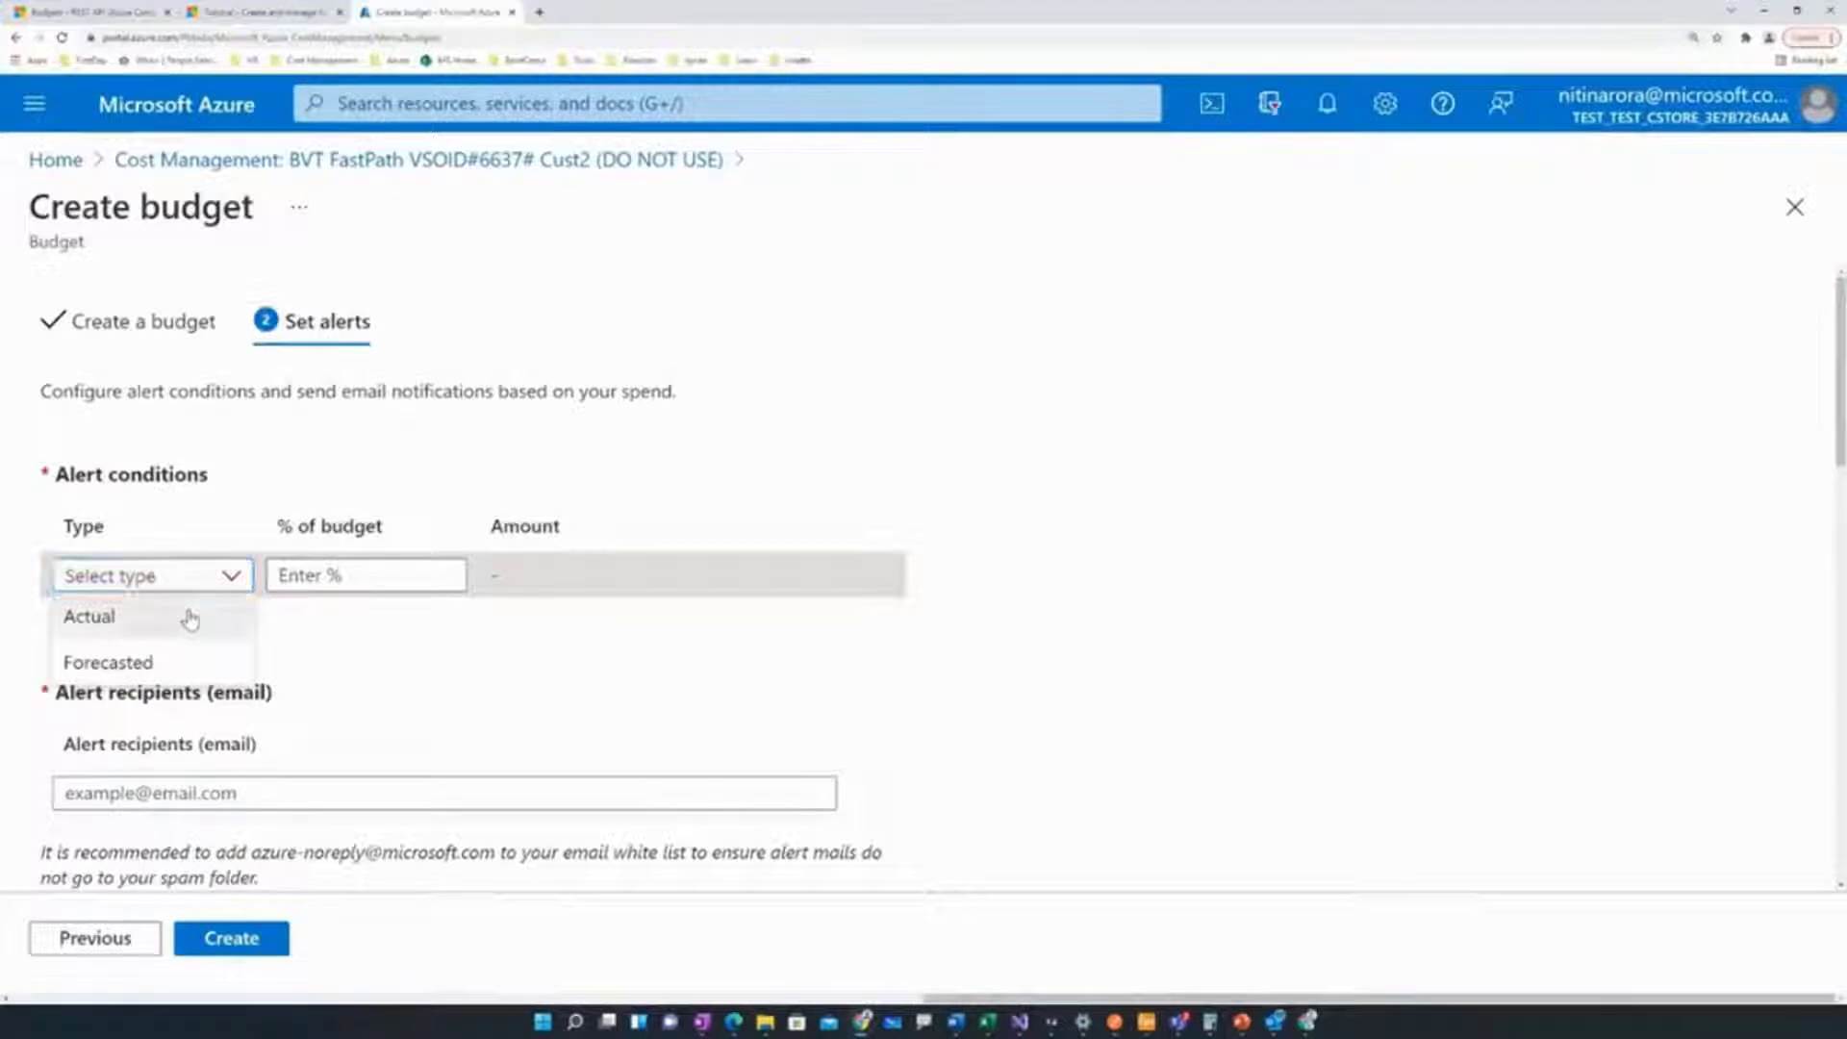
click(188, 617)
click(326, 575)
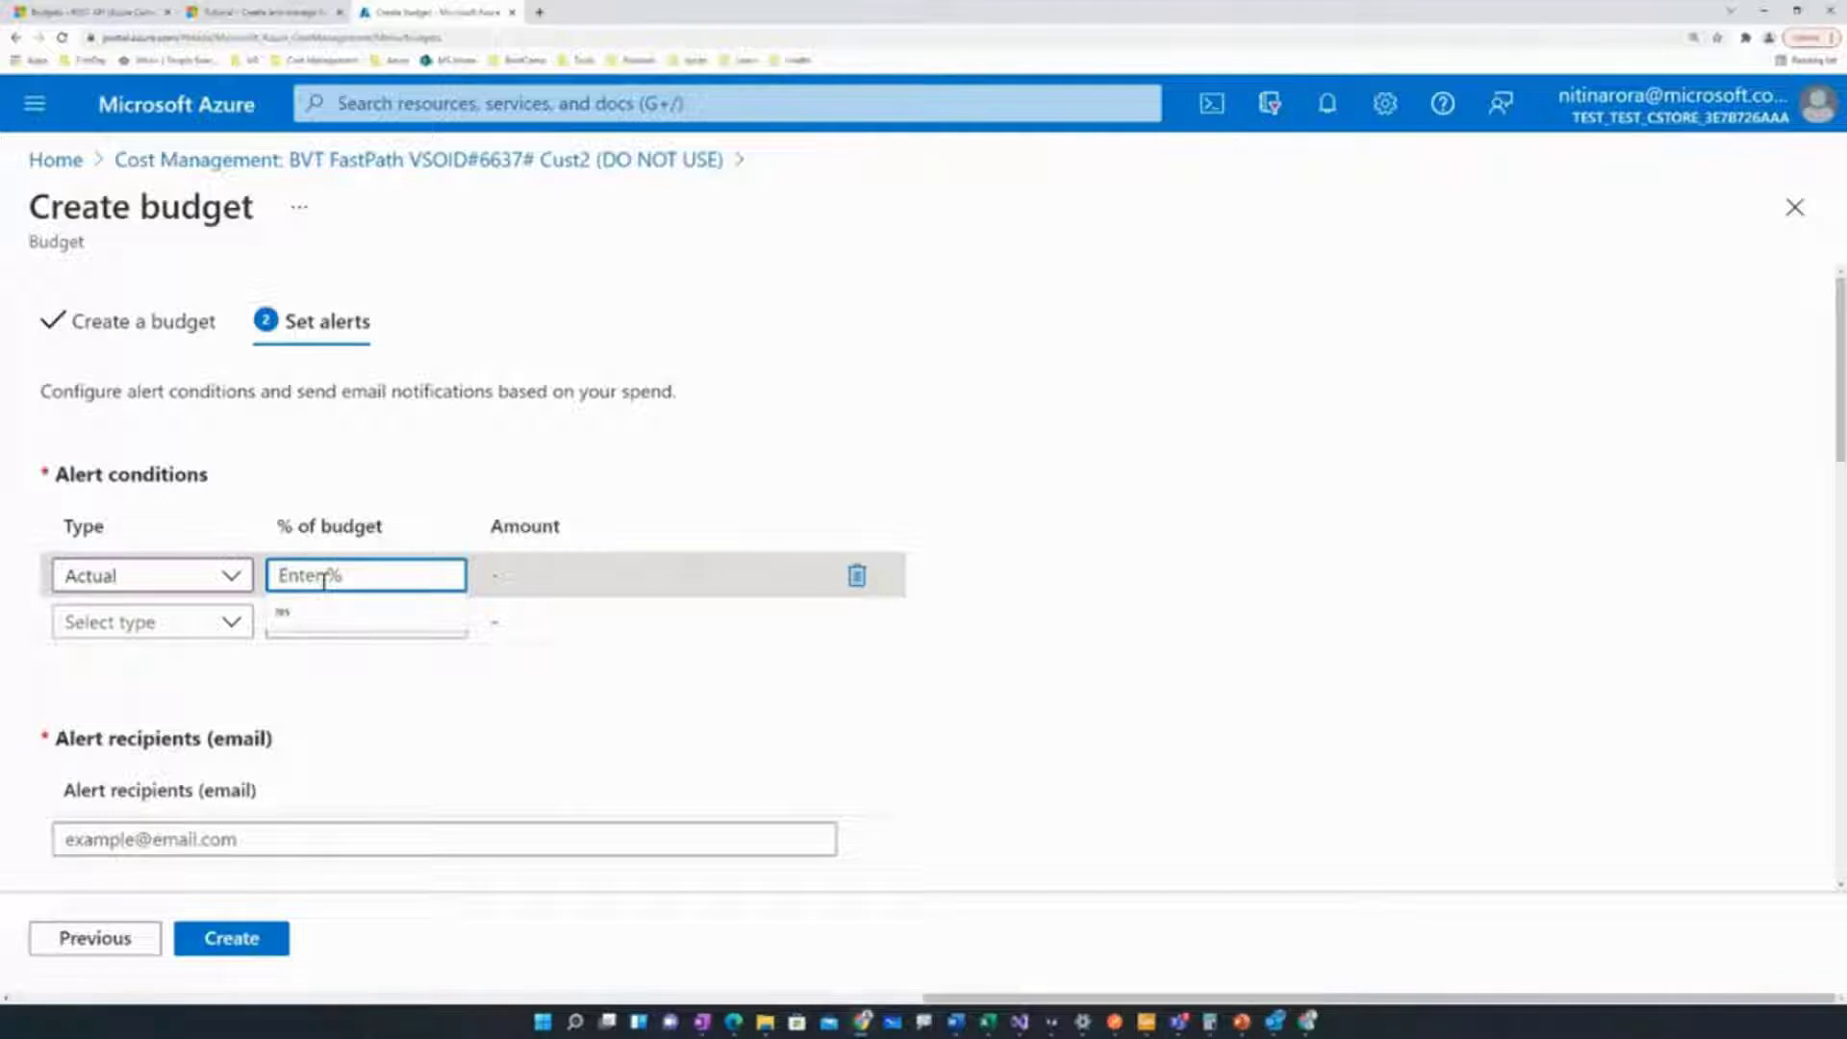
text(100)
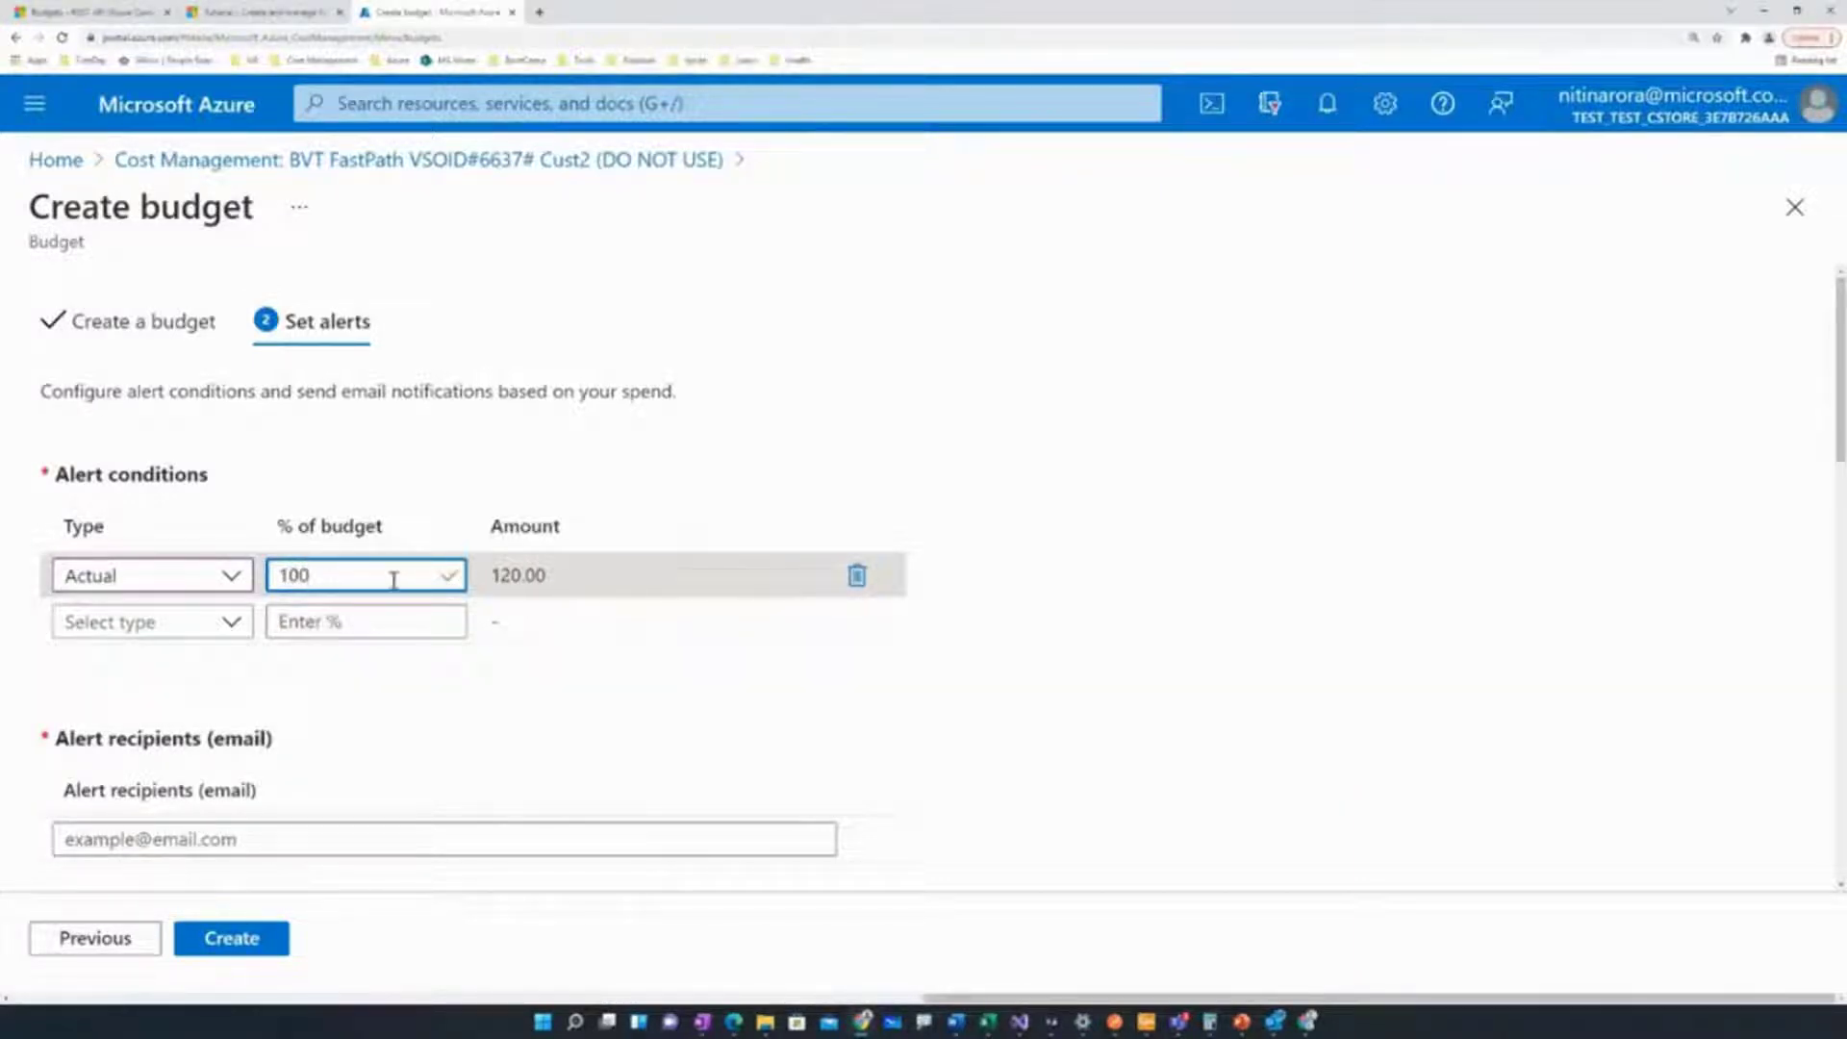
key(BackSpace)
key(BackSpace)
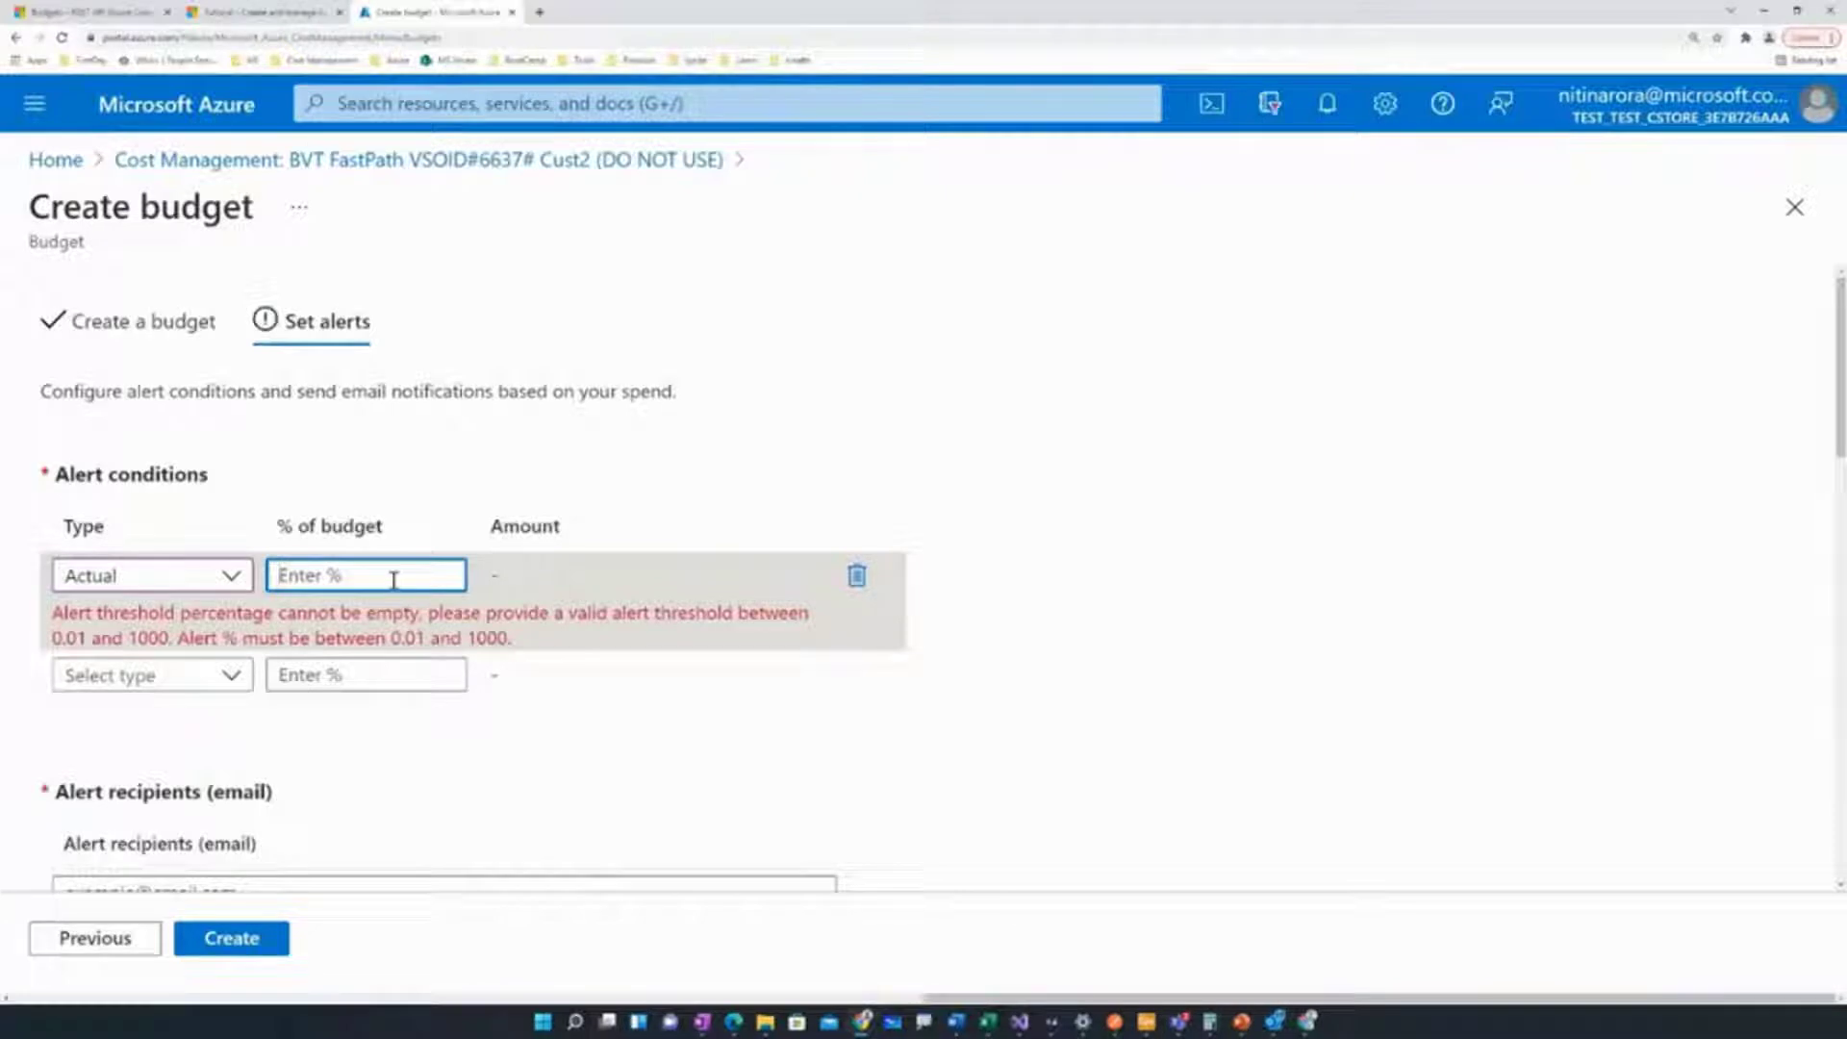
text(80)
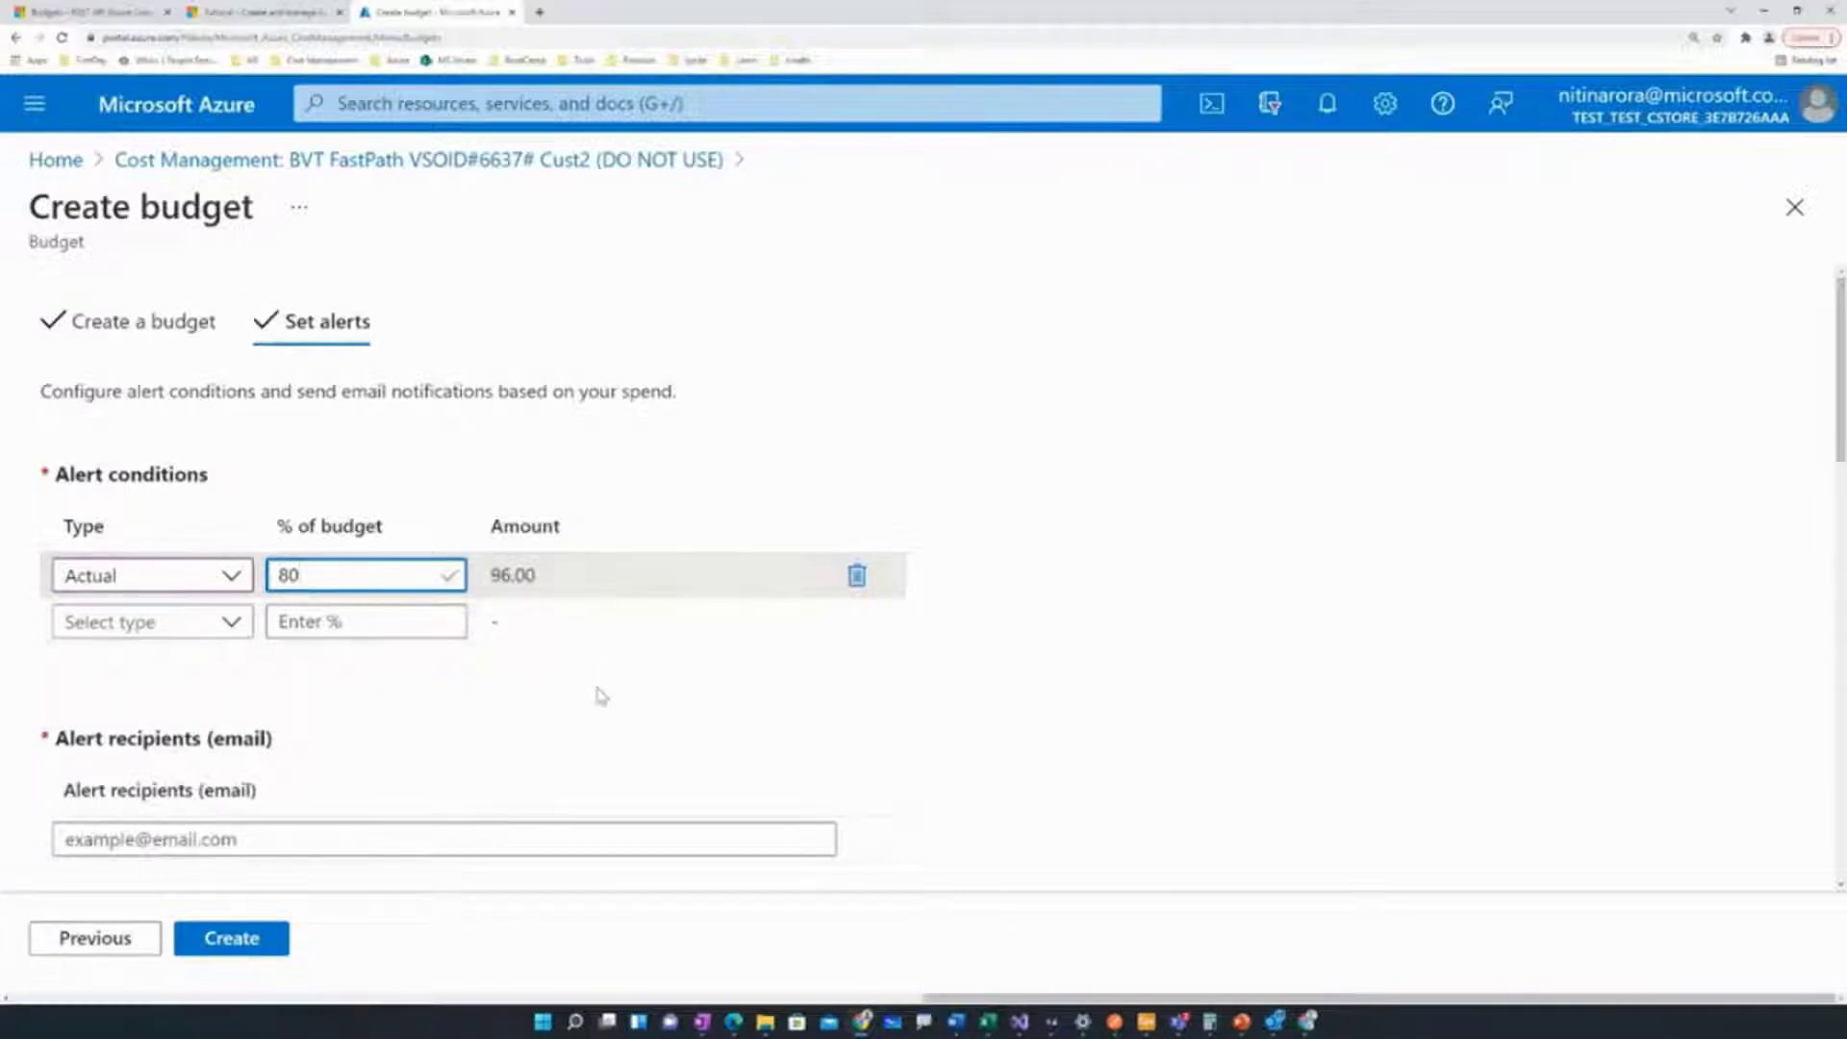
scroll(598, 692, down, 2)
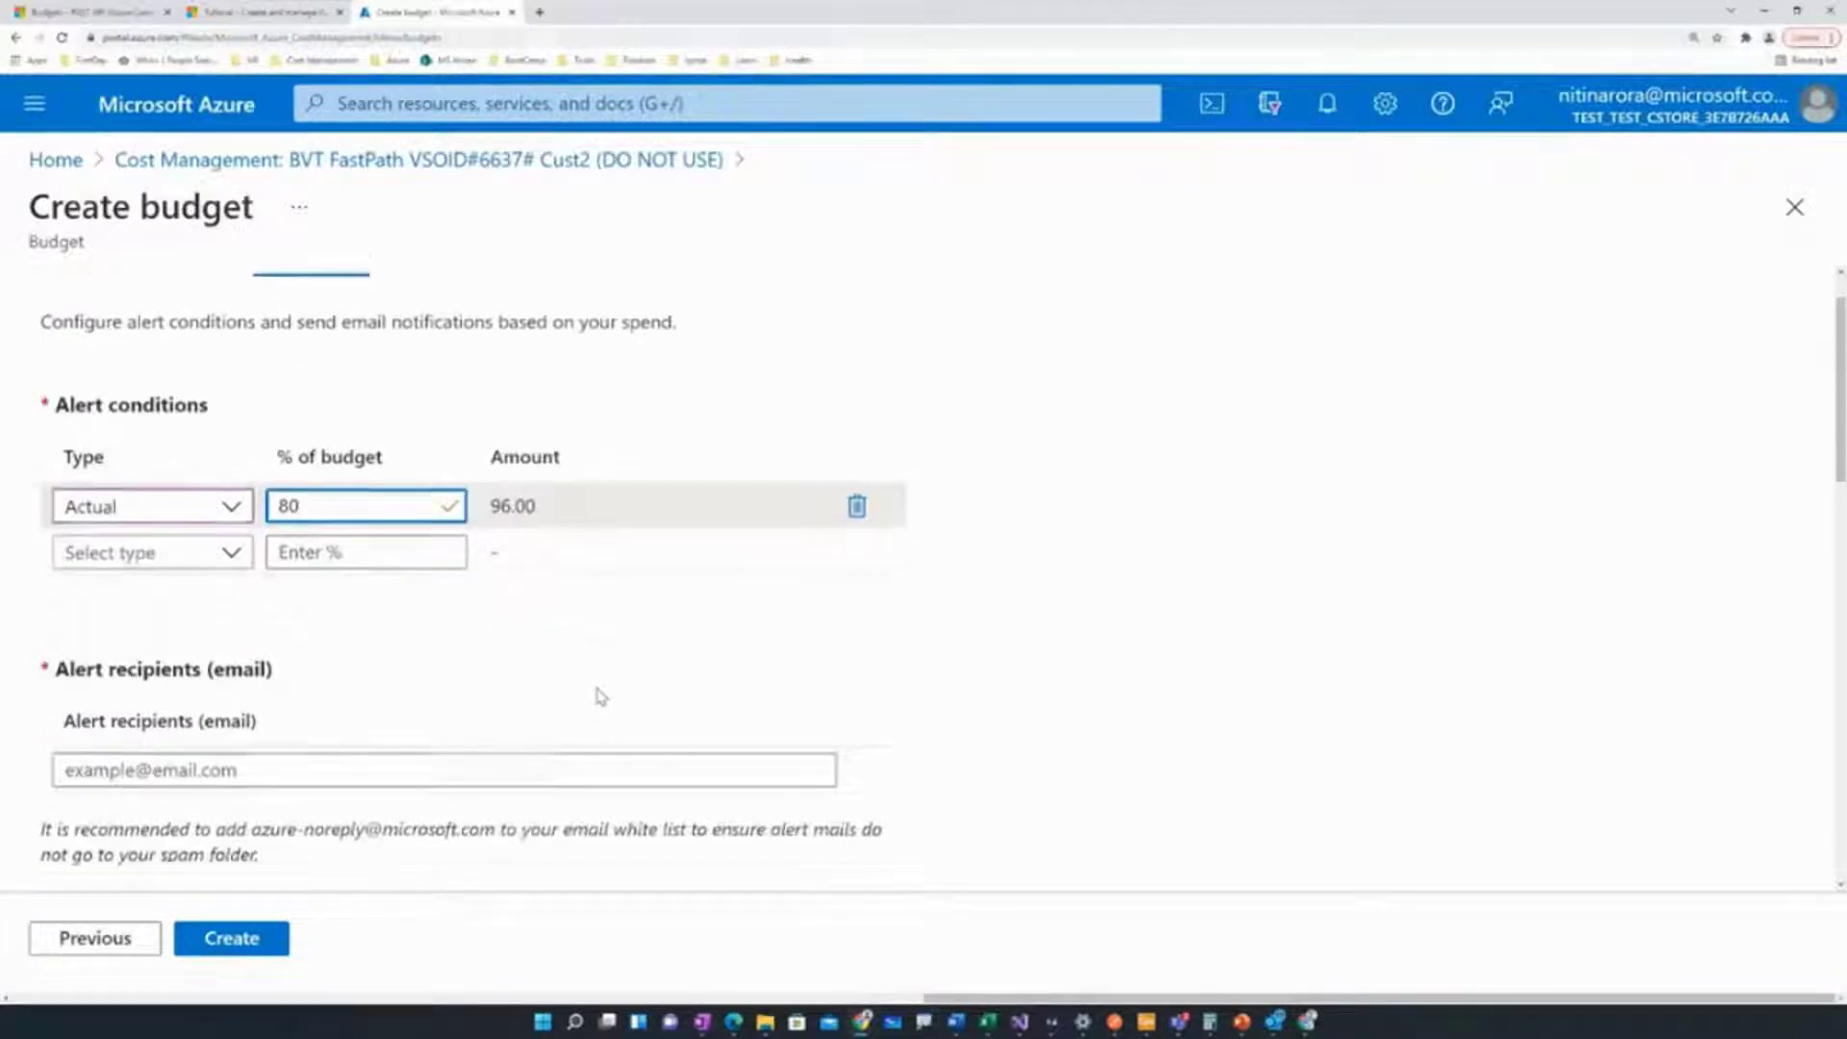
Enter the alert recipient's e-mail address
click(548, 697)
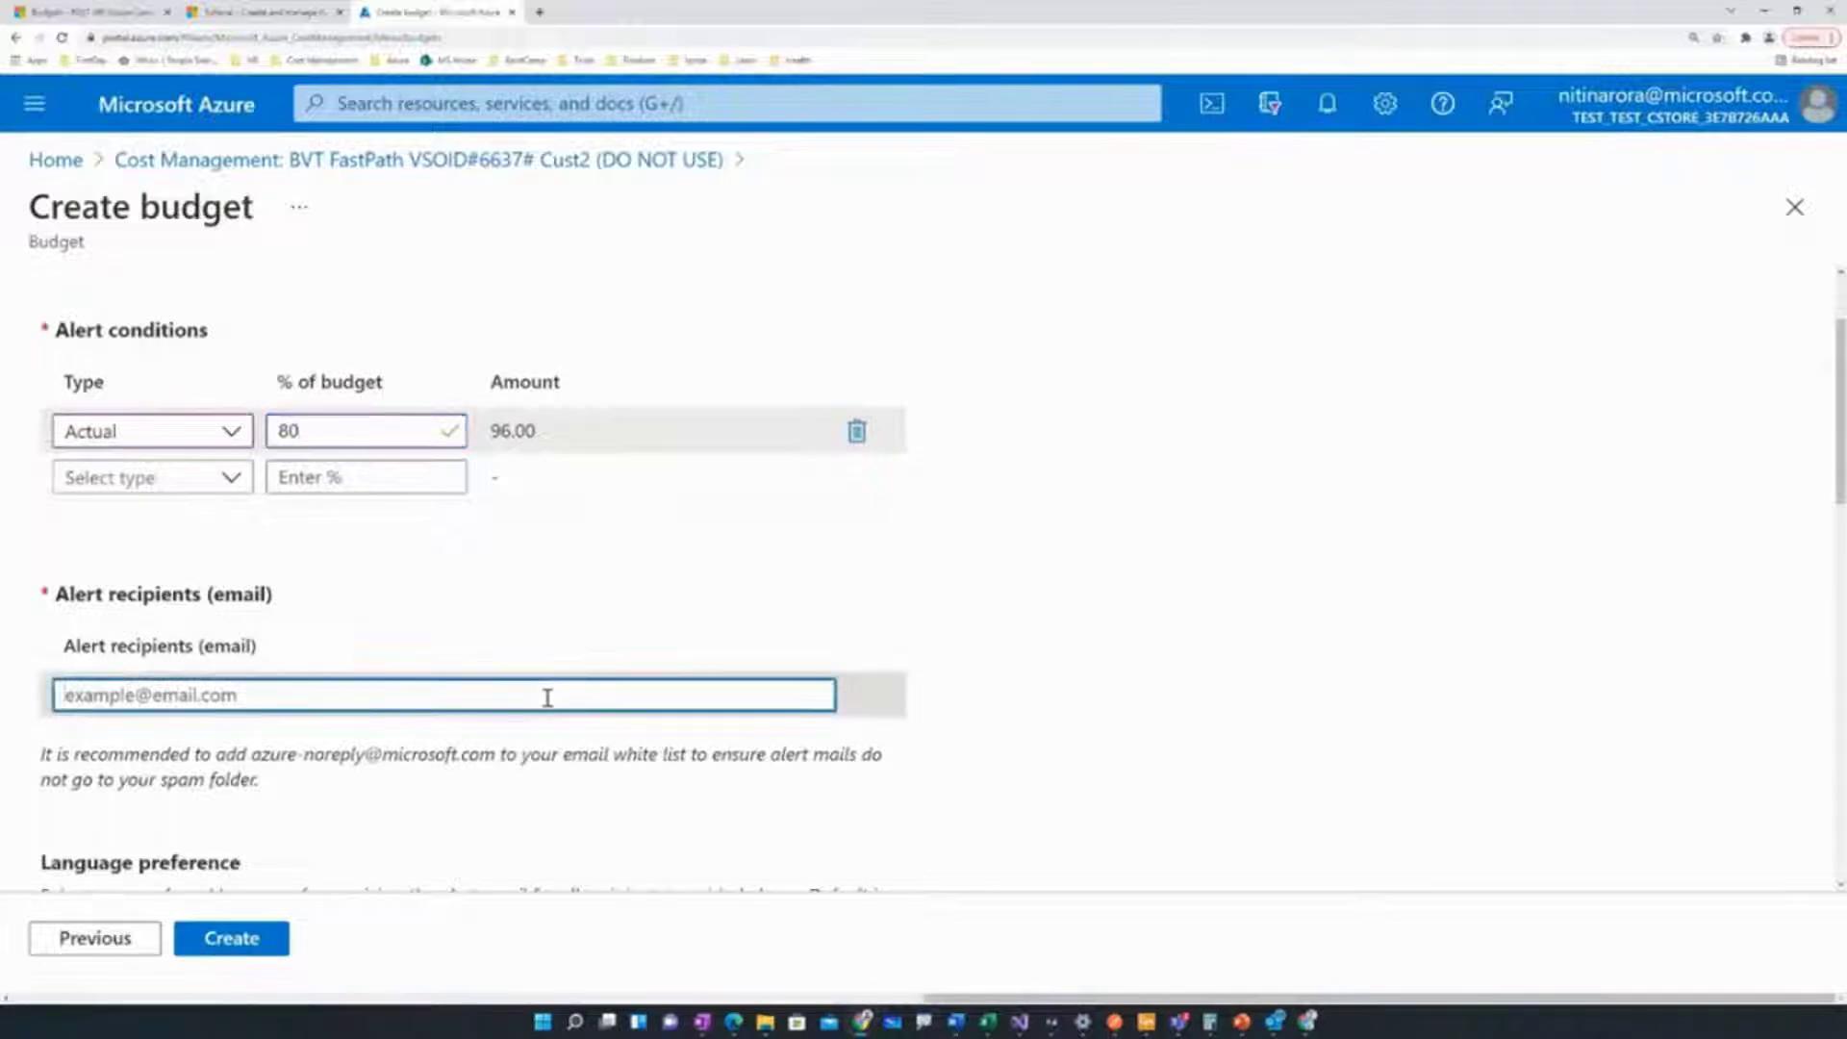
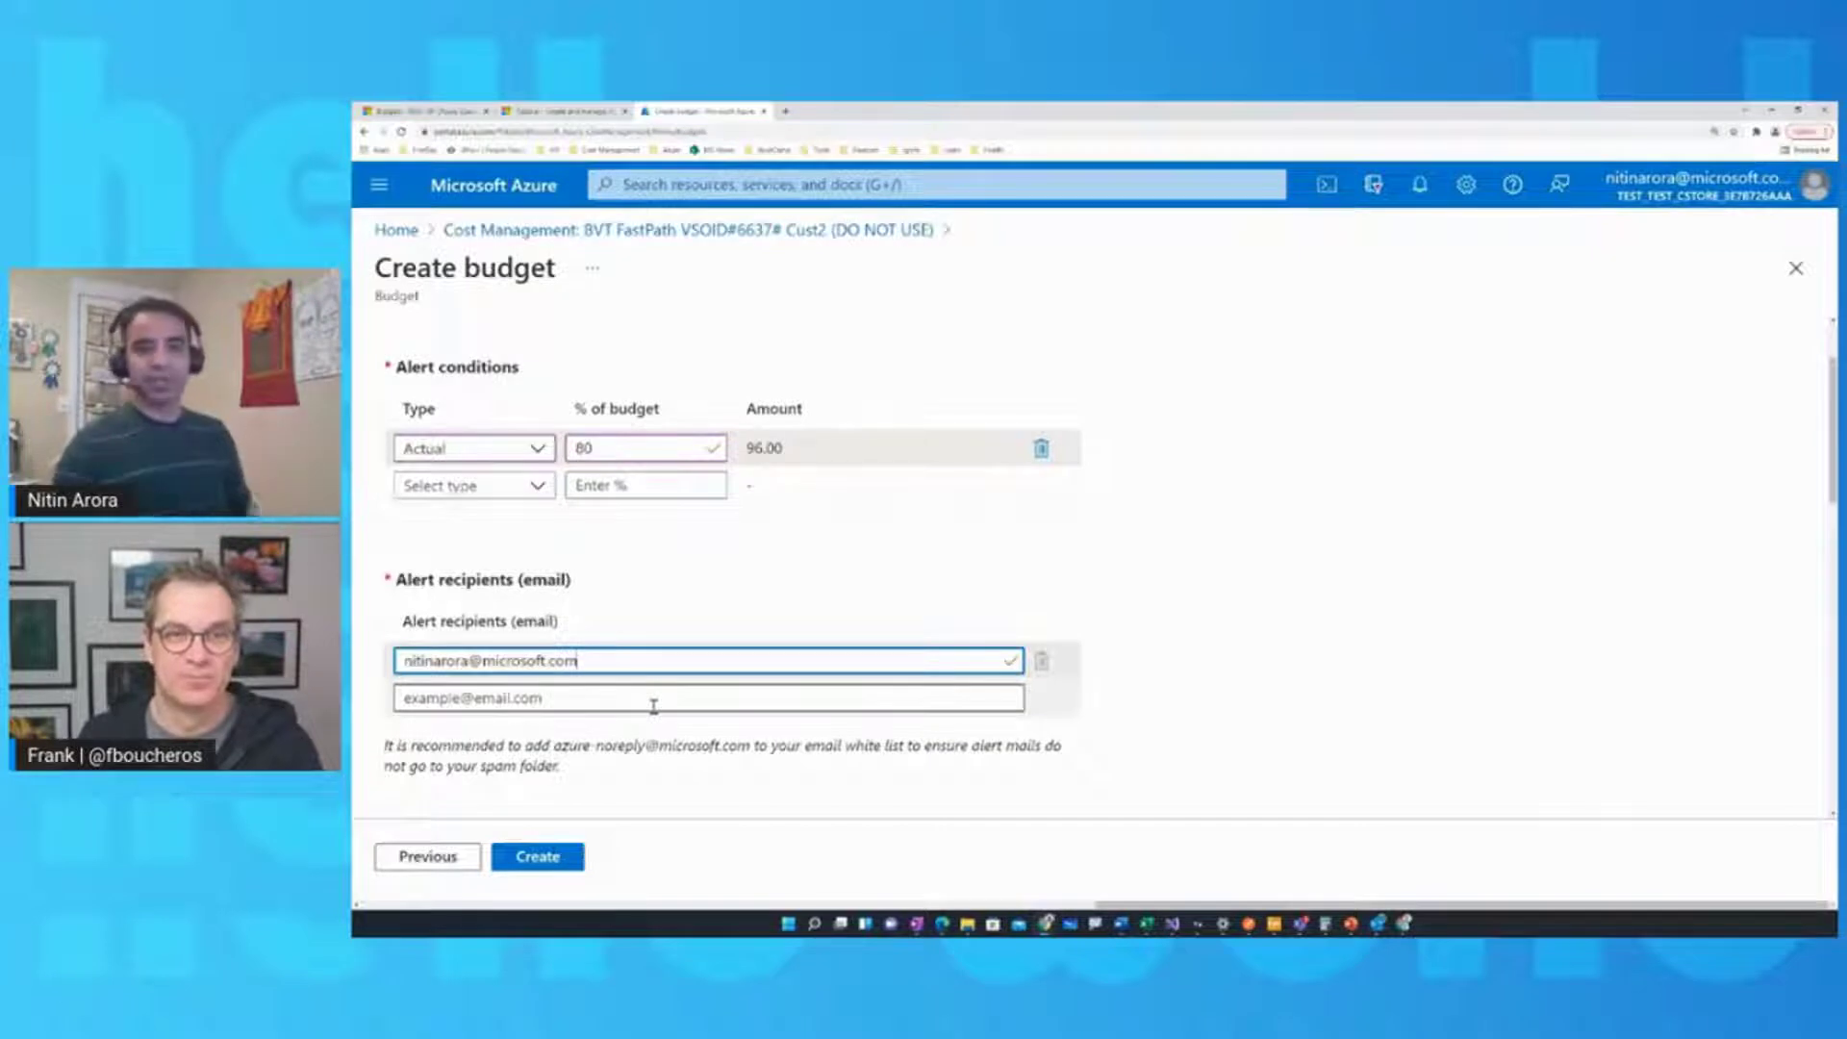
Create the HelloWorld-BillingAccount budget from the bottom of the Set alerts page
scroll(709, 754, down, 3)
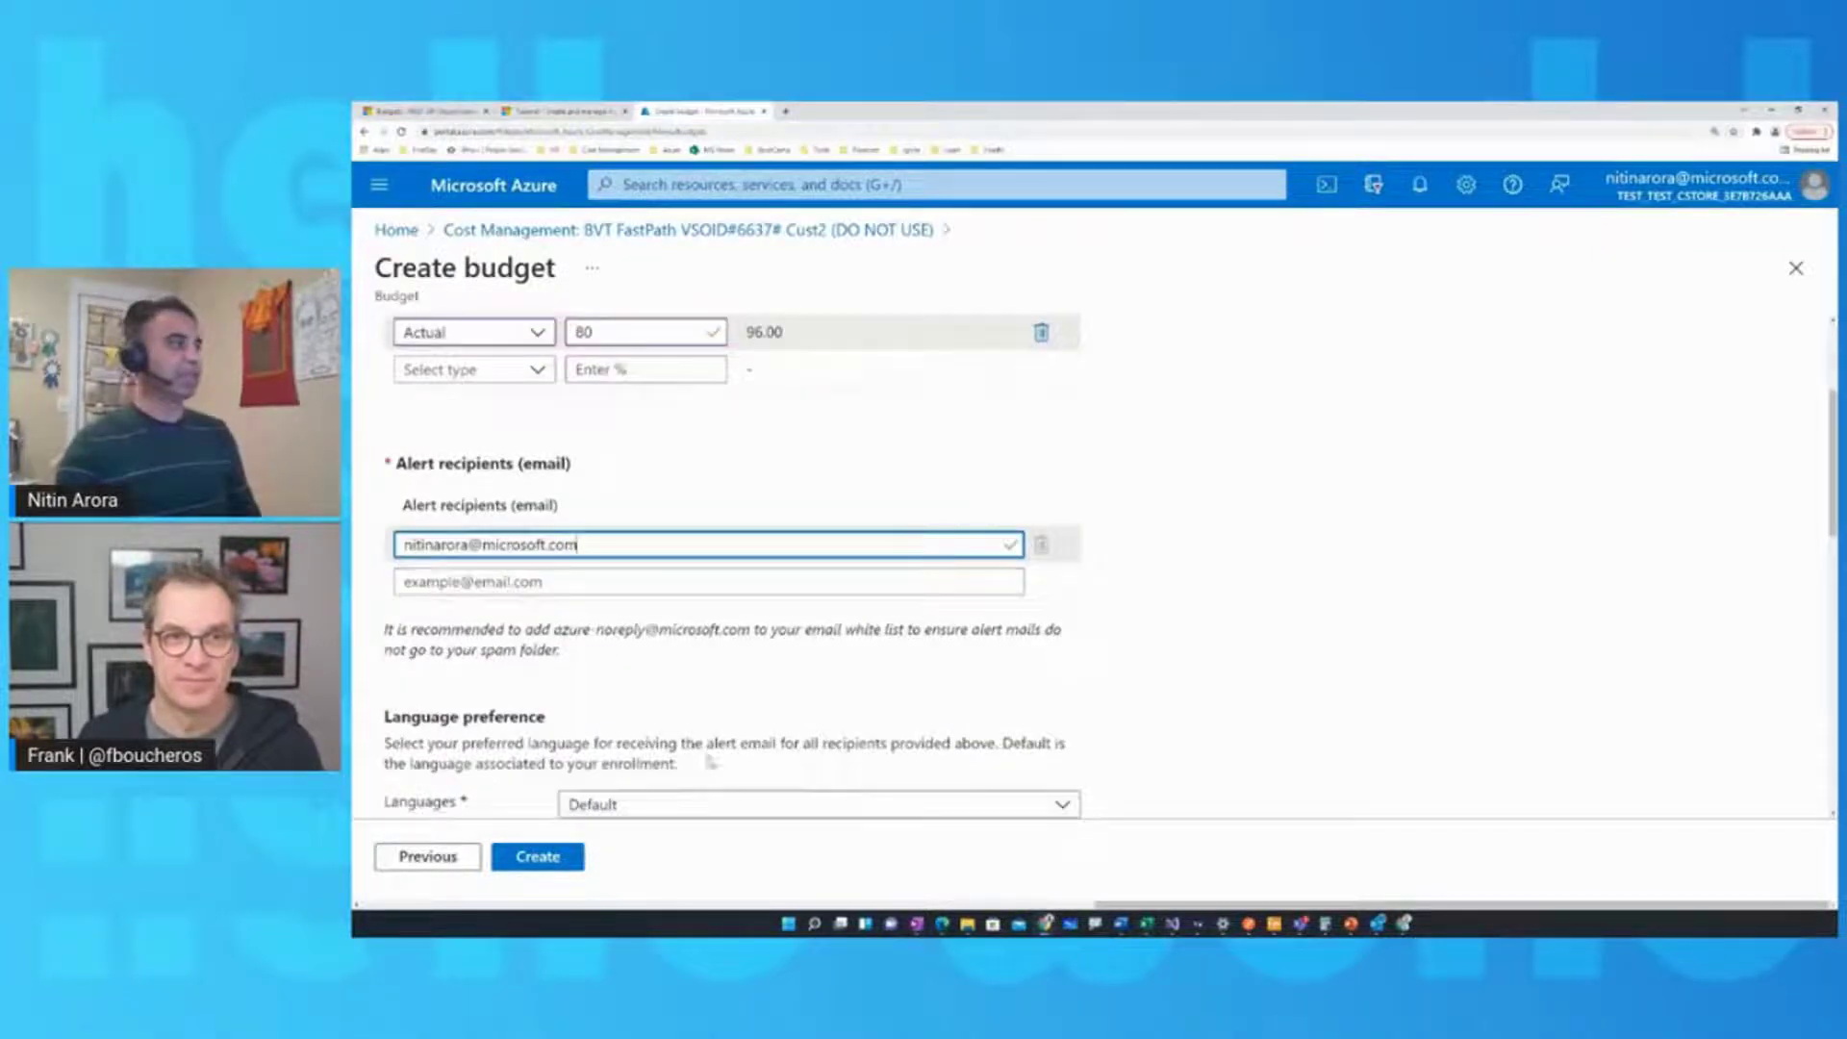
scroll(711, 761, down, 5)
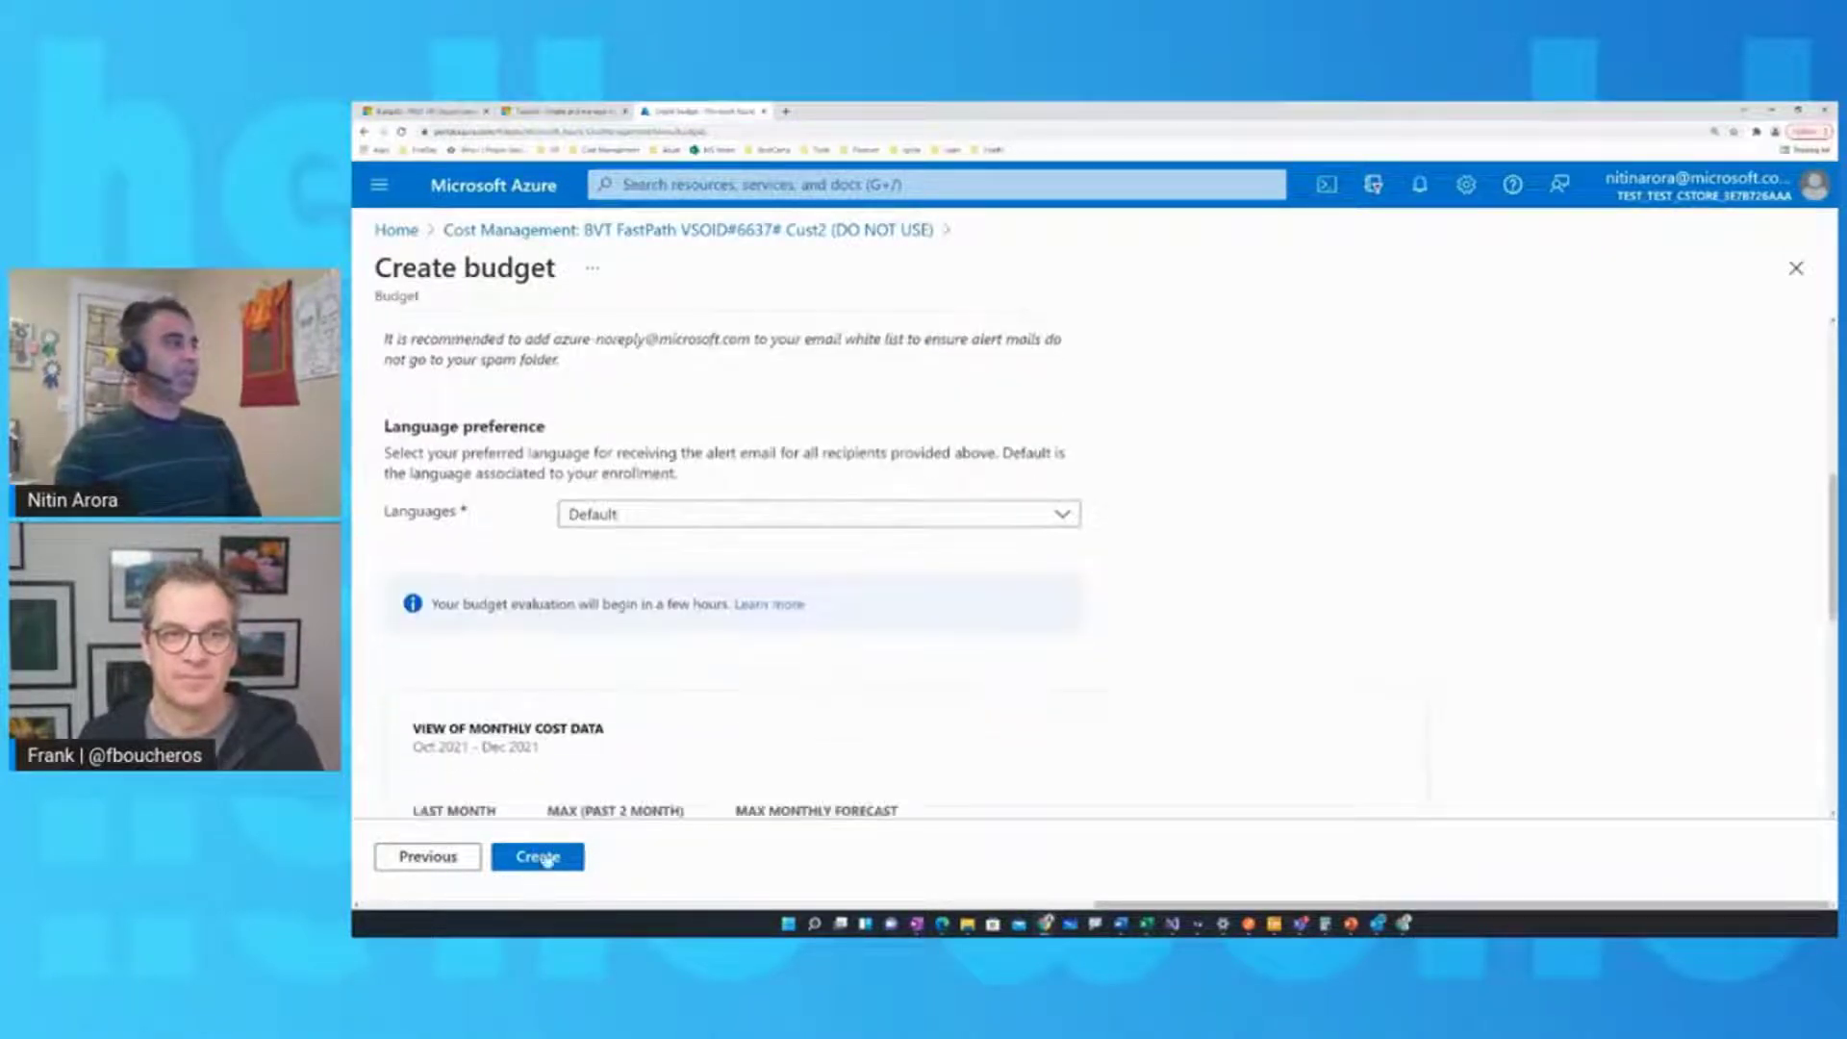
scroll(652, 737, down, 3)
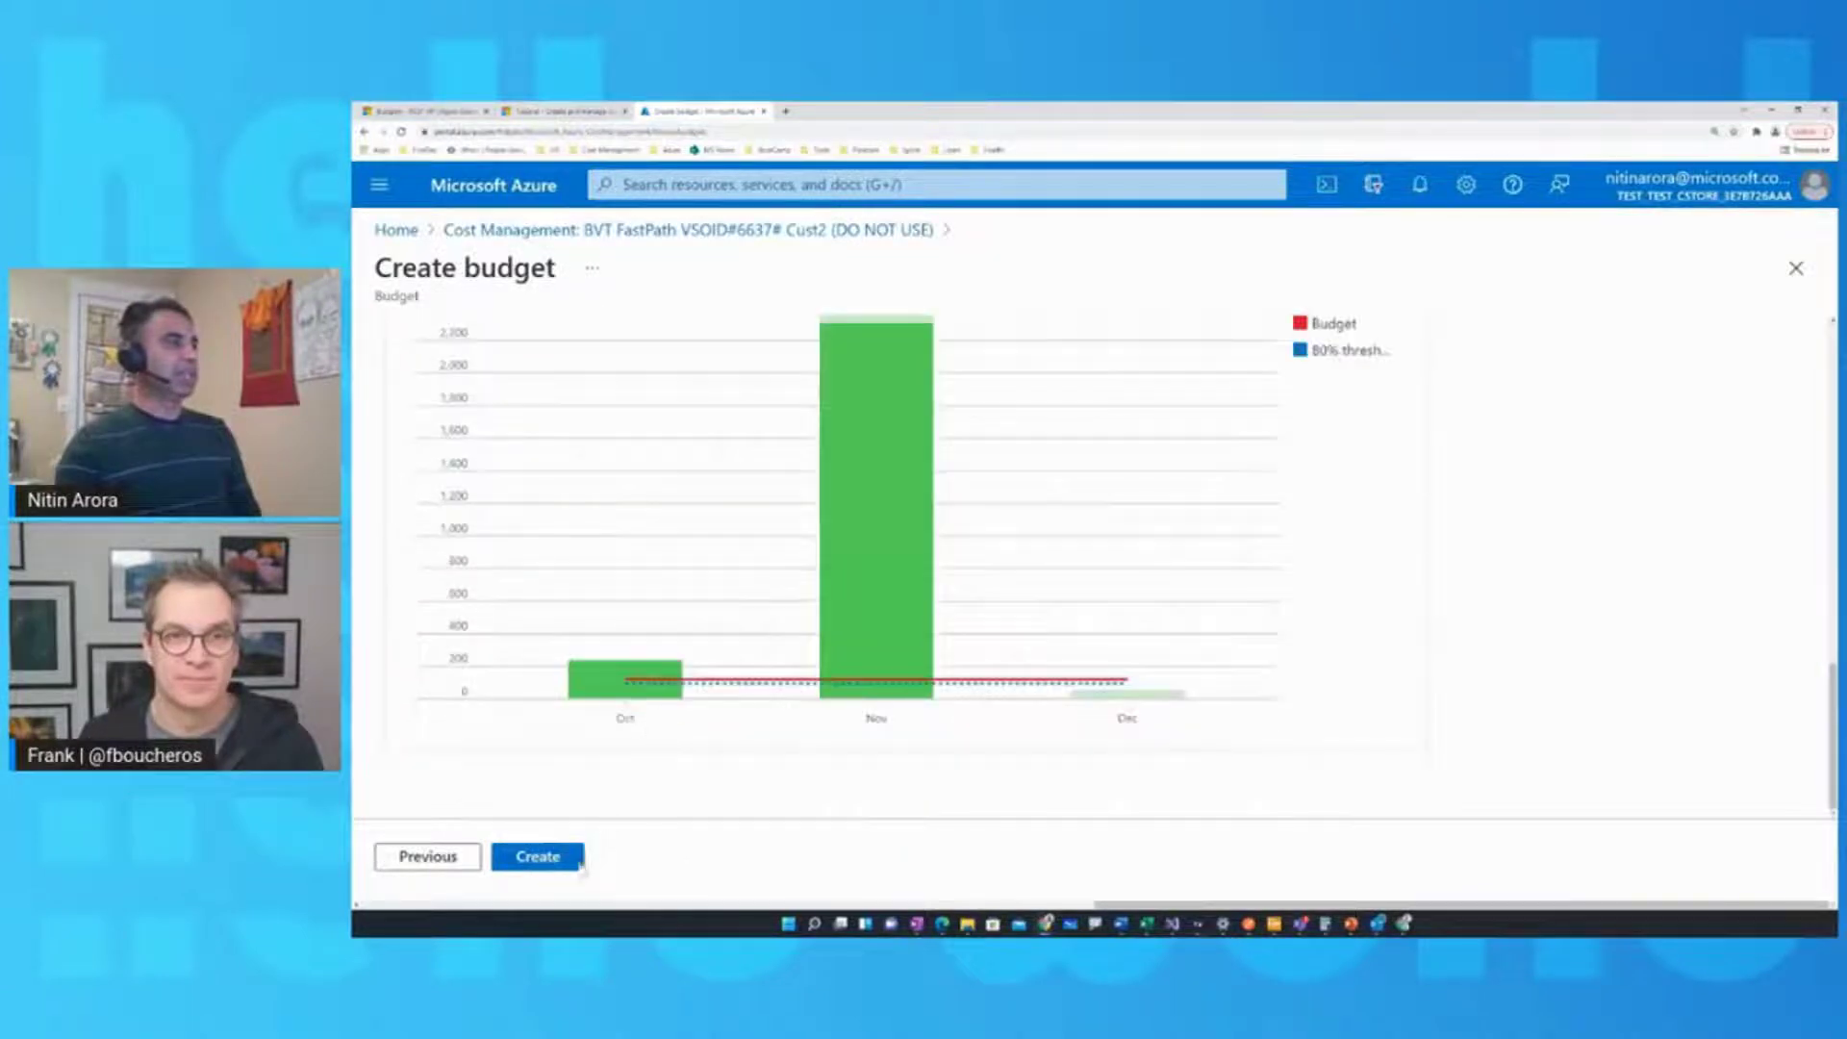
click(541, 859)
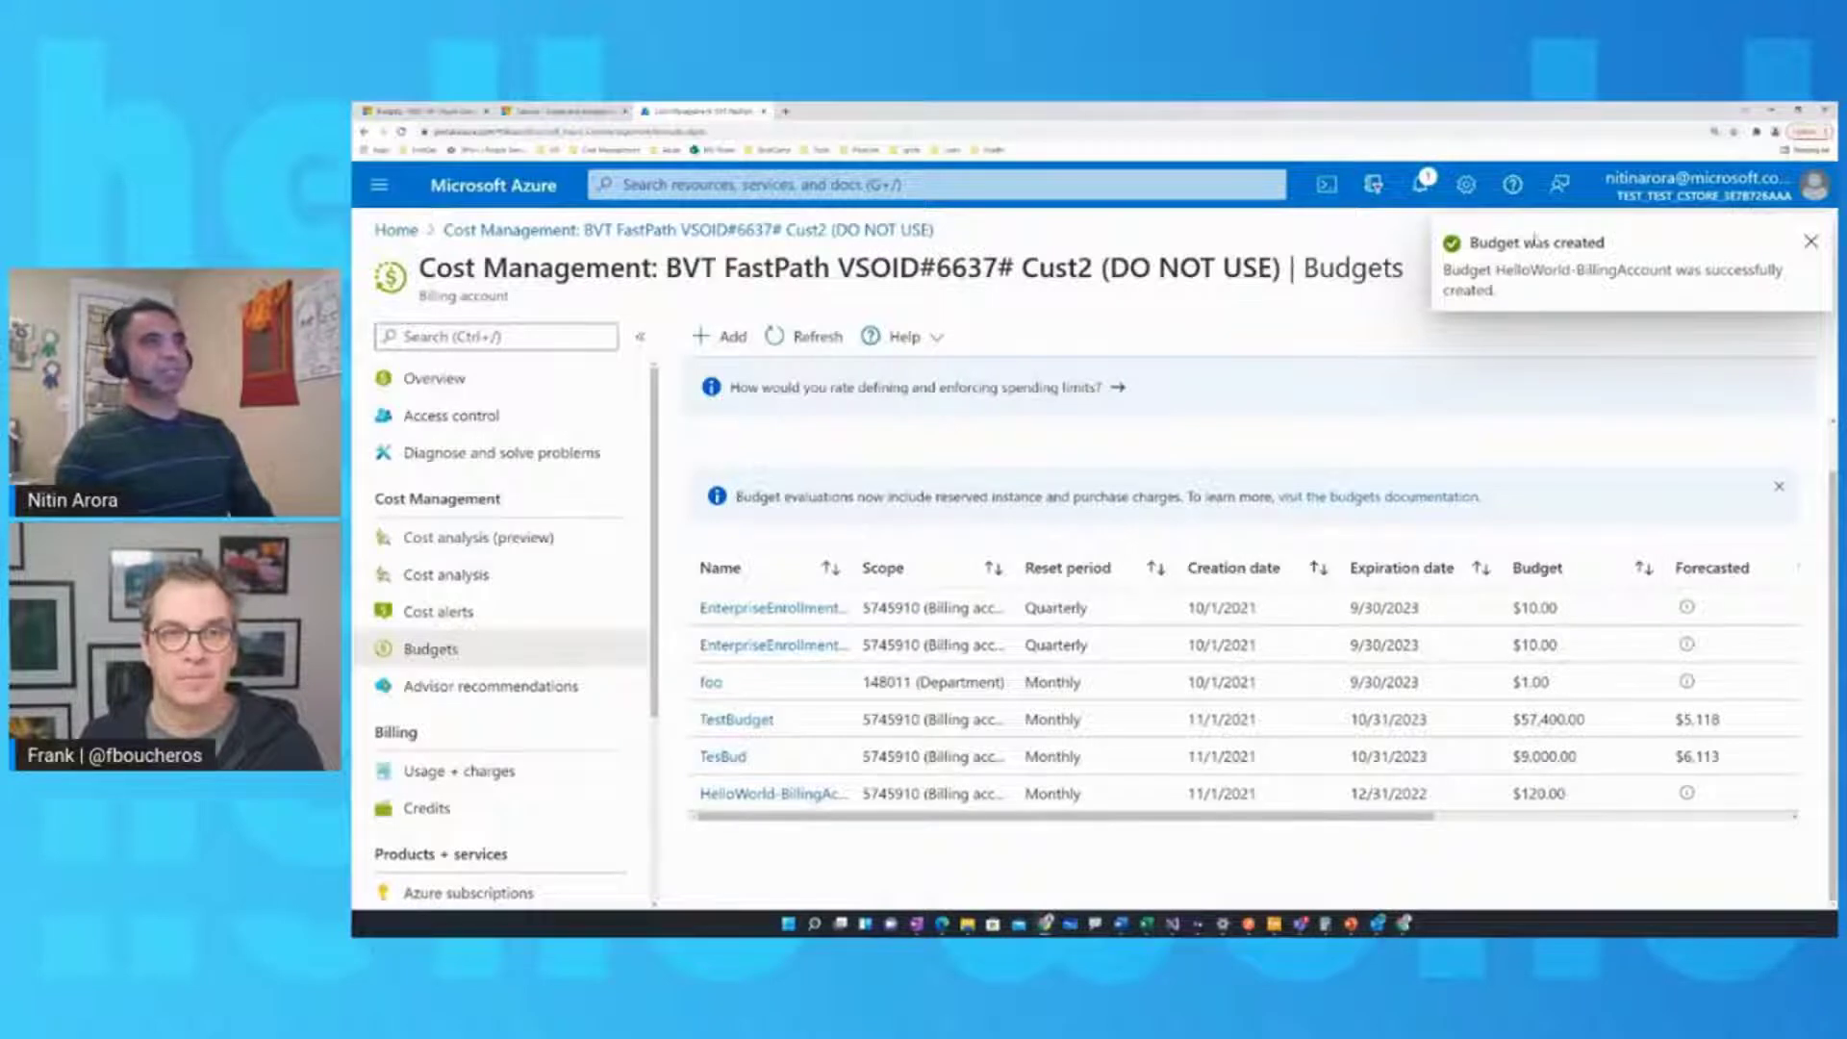
View HelloWorld-BillingAccount's details (0.00 of 120.00 USD), then switch to the Pay-As-You-Go budgets window
click(774, 793)
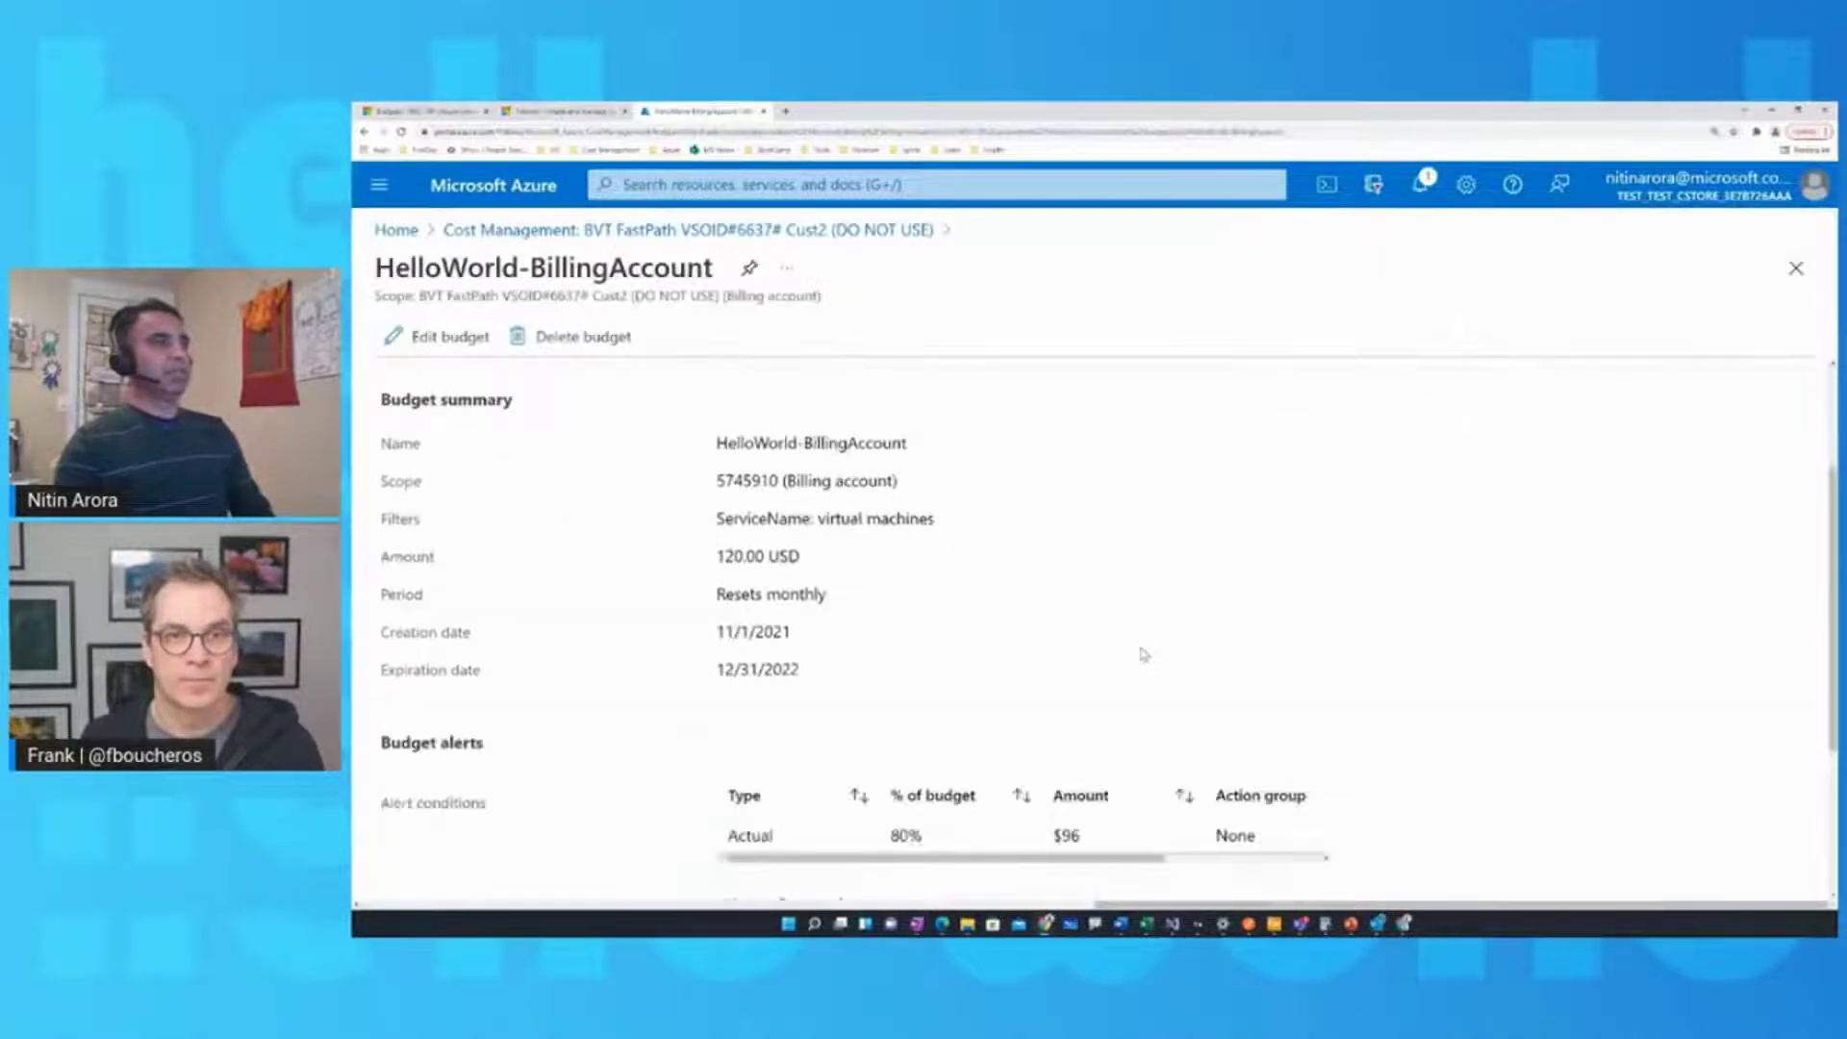
scroll(1145, 664, down, 3)
scroll(1151, 709, up, 5)
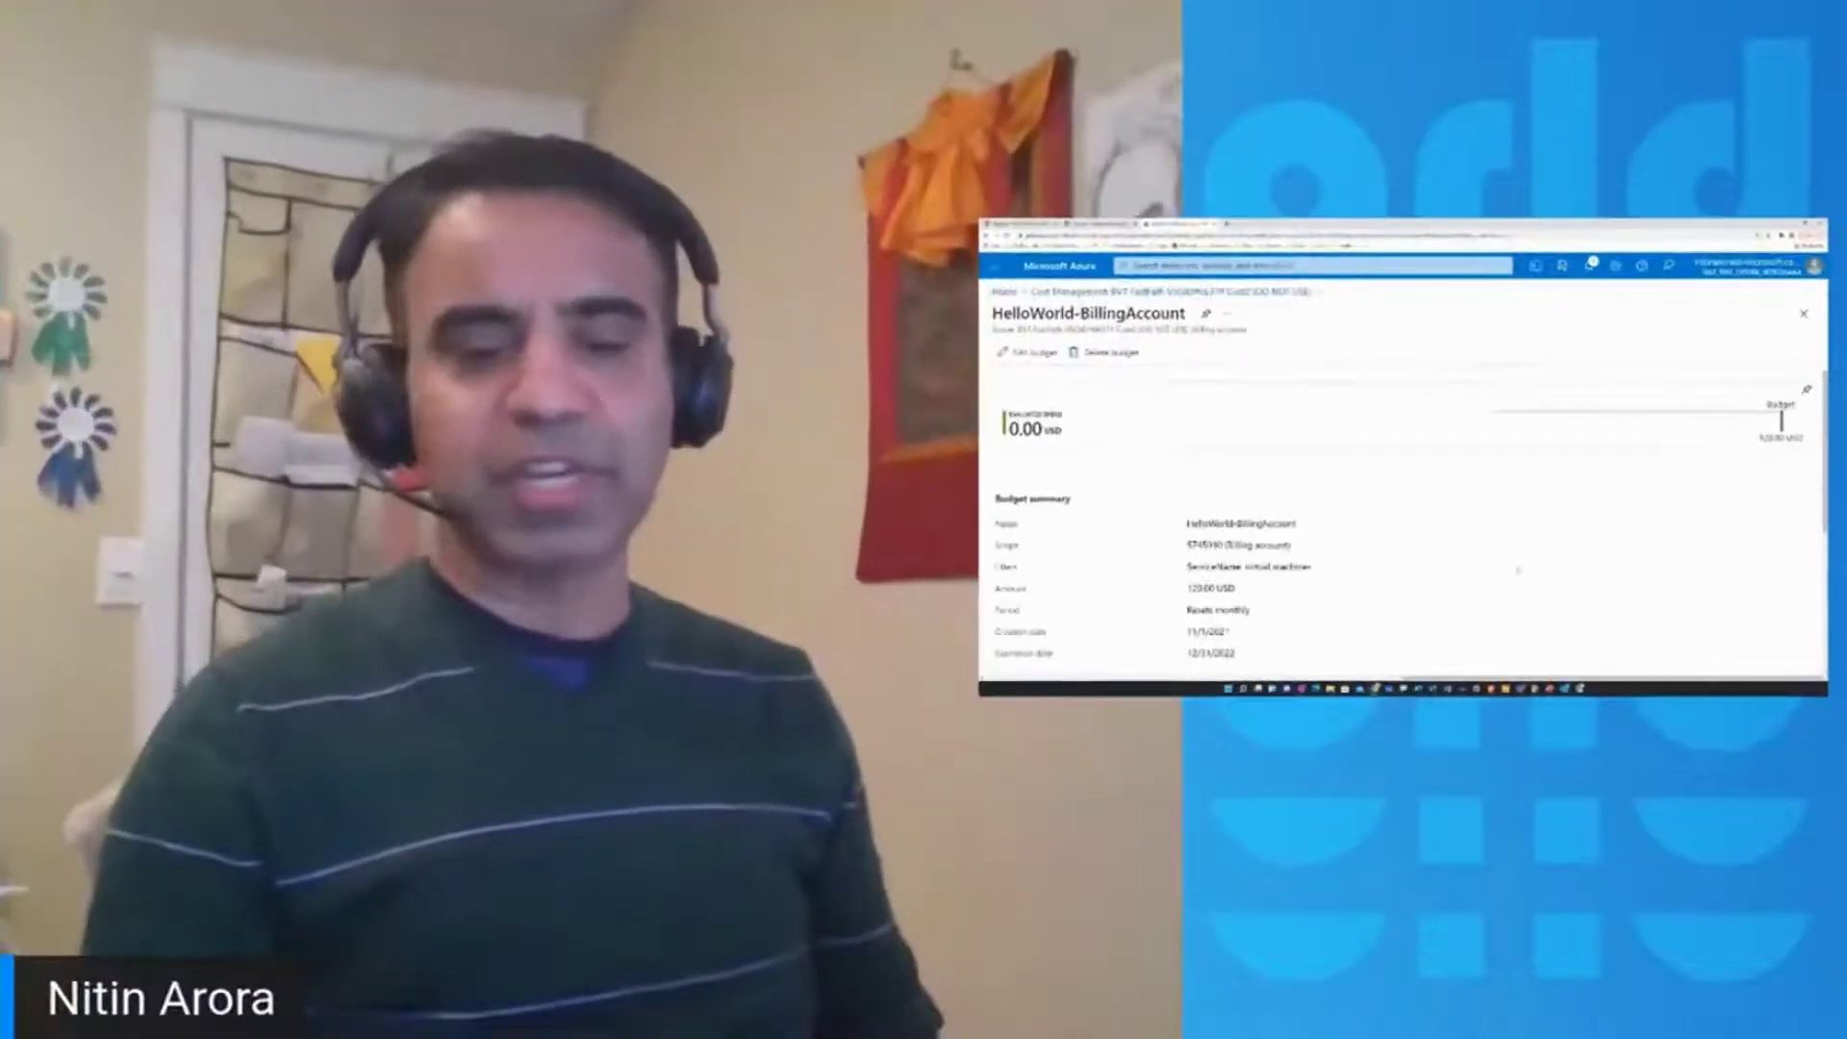
click(1579, 690)
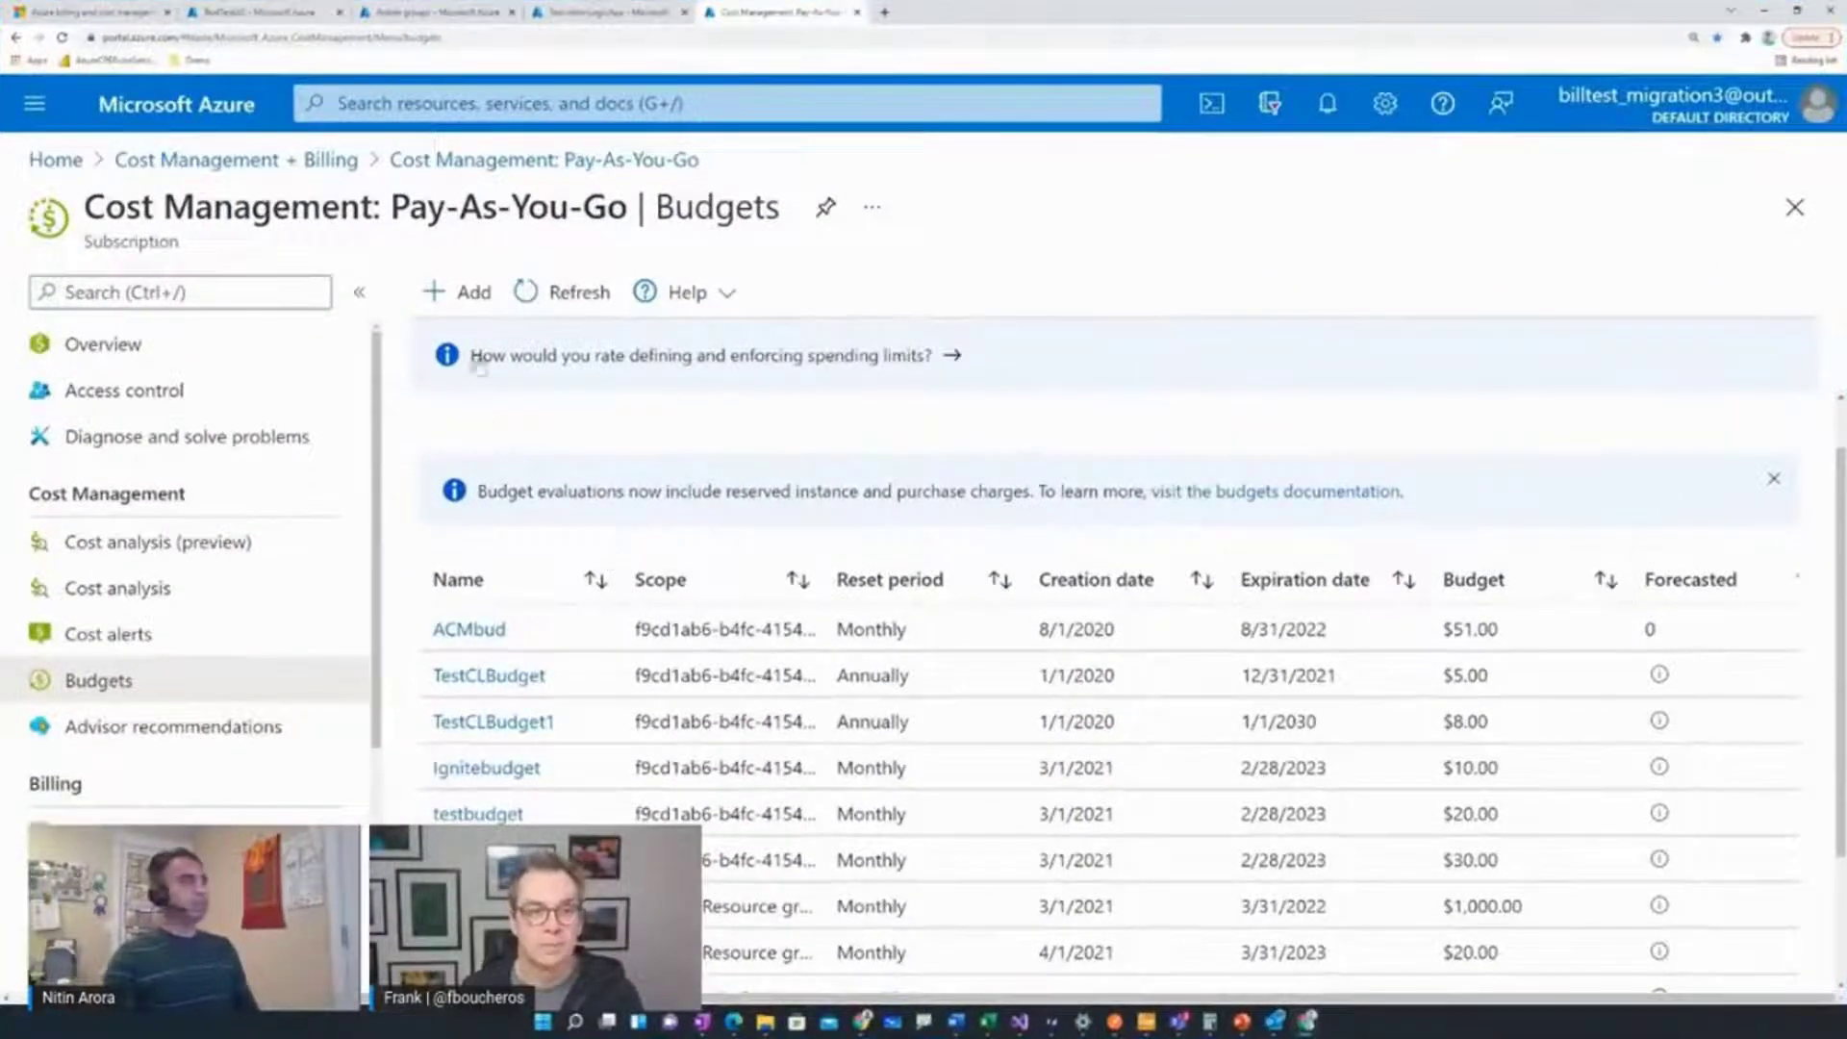
Start a new budget for the Pay-As-You-Go subscription and name it BudgetSub-AG
click(471, 294)
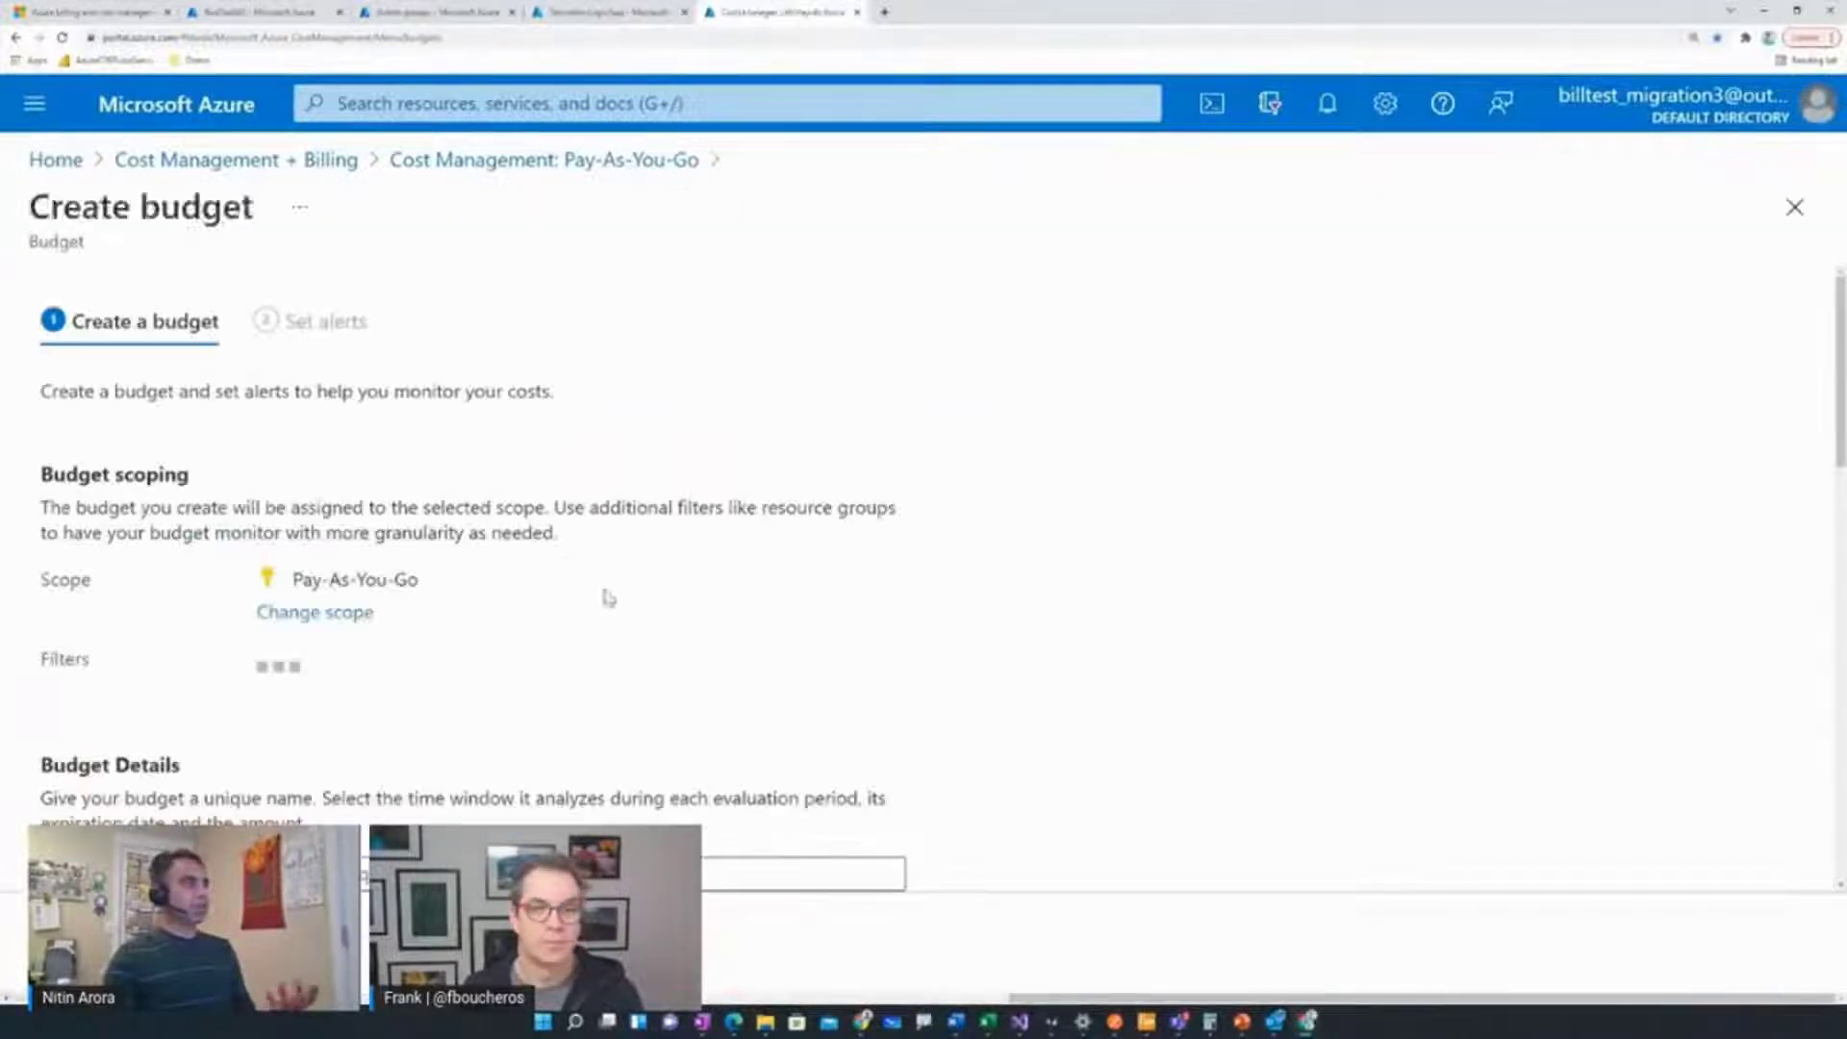
scroll(557, 605, down, 3)
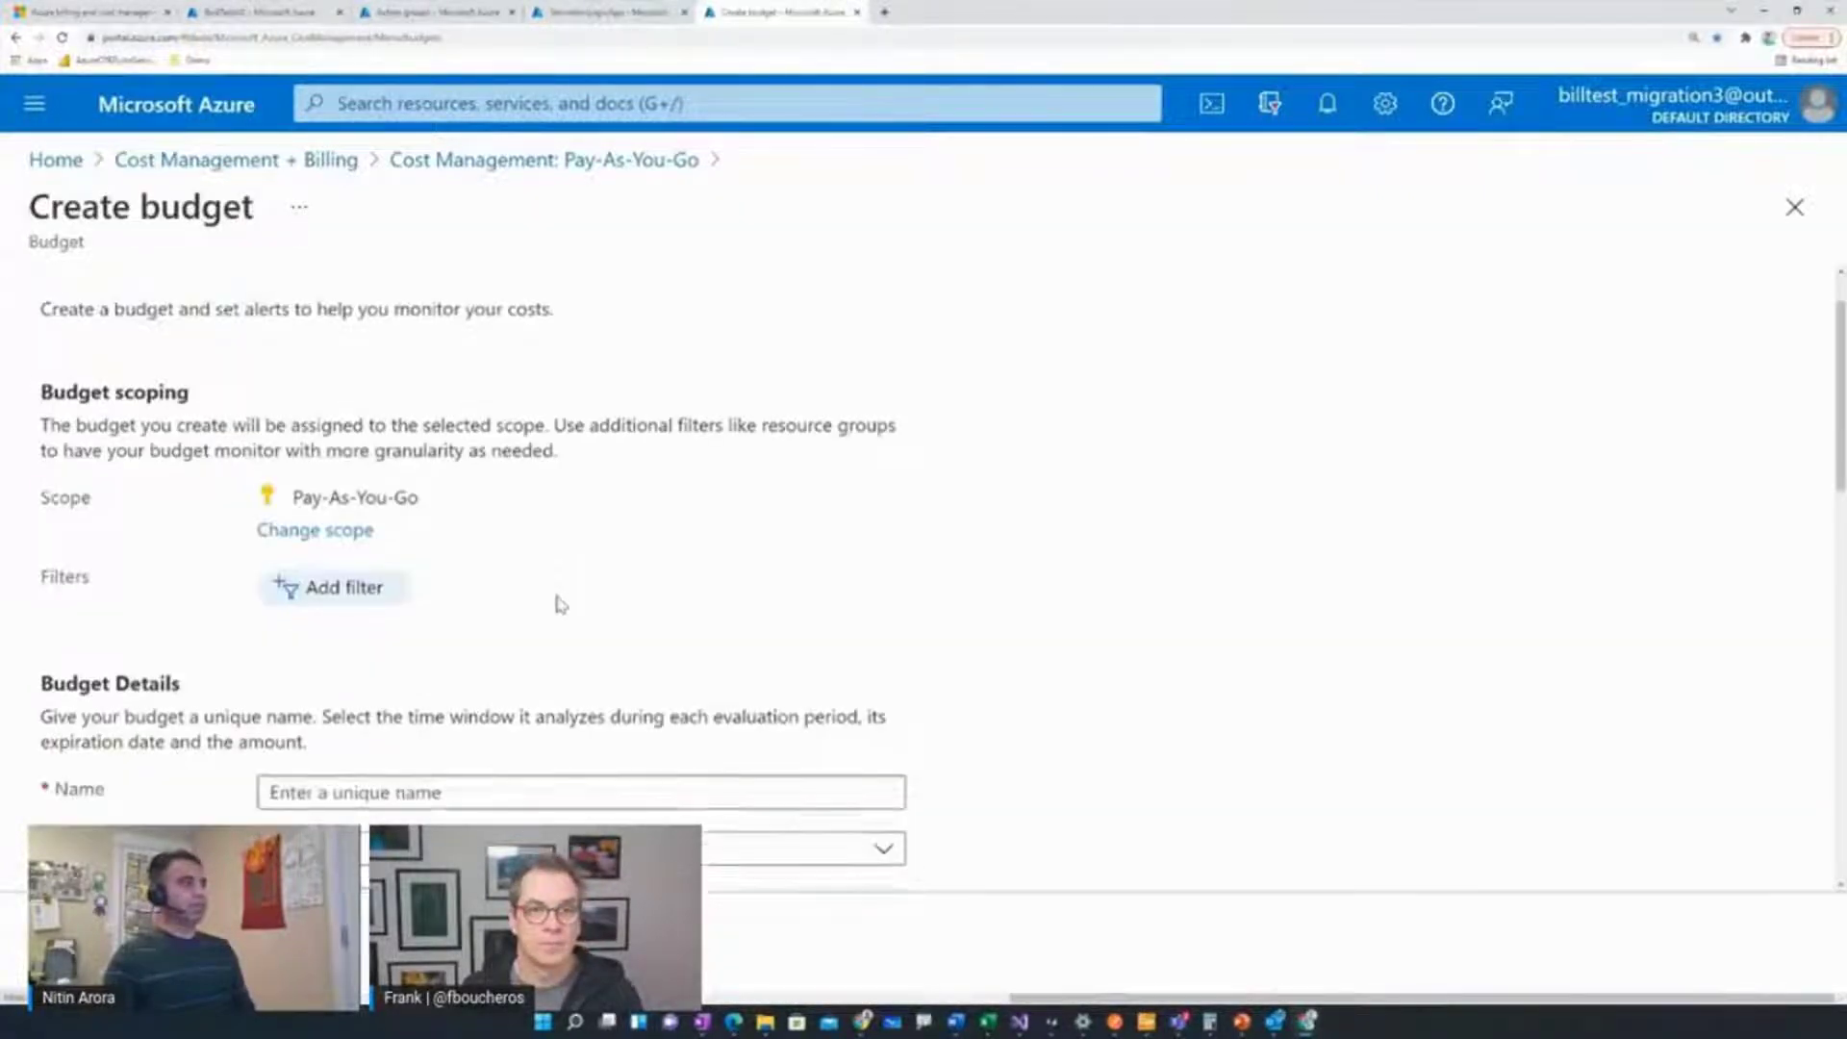
click(496, 587)
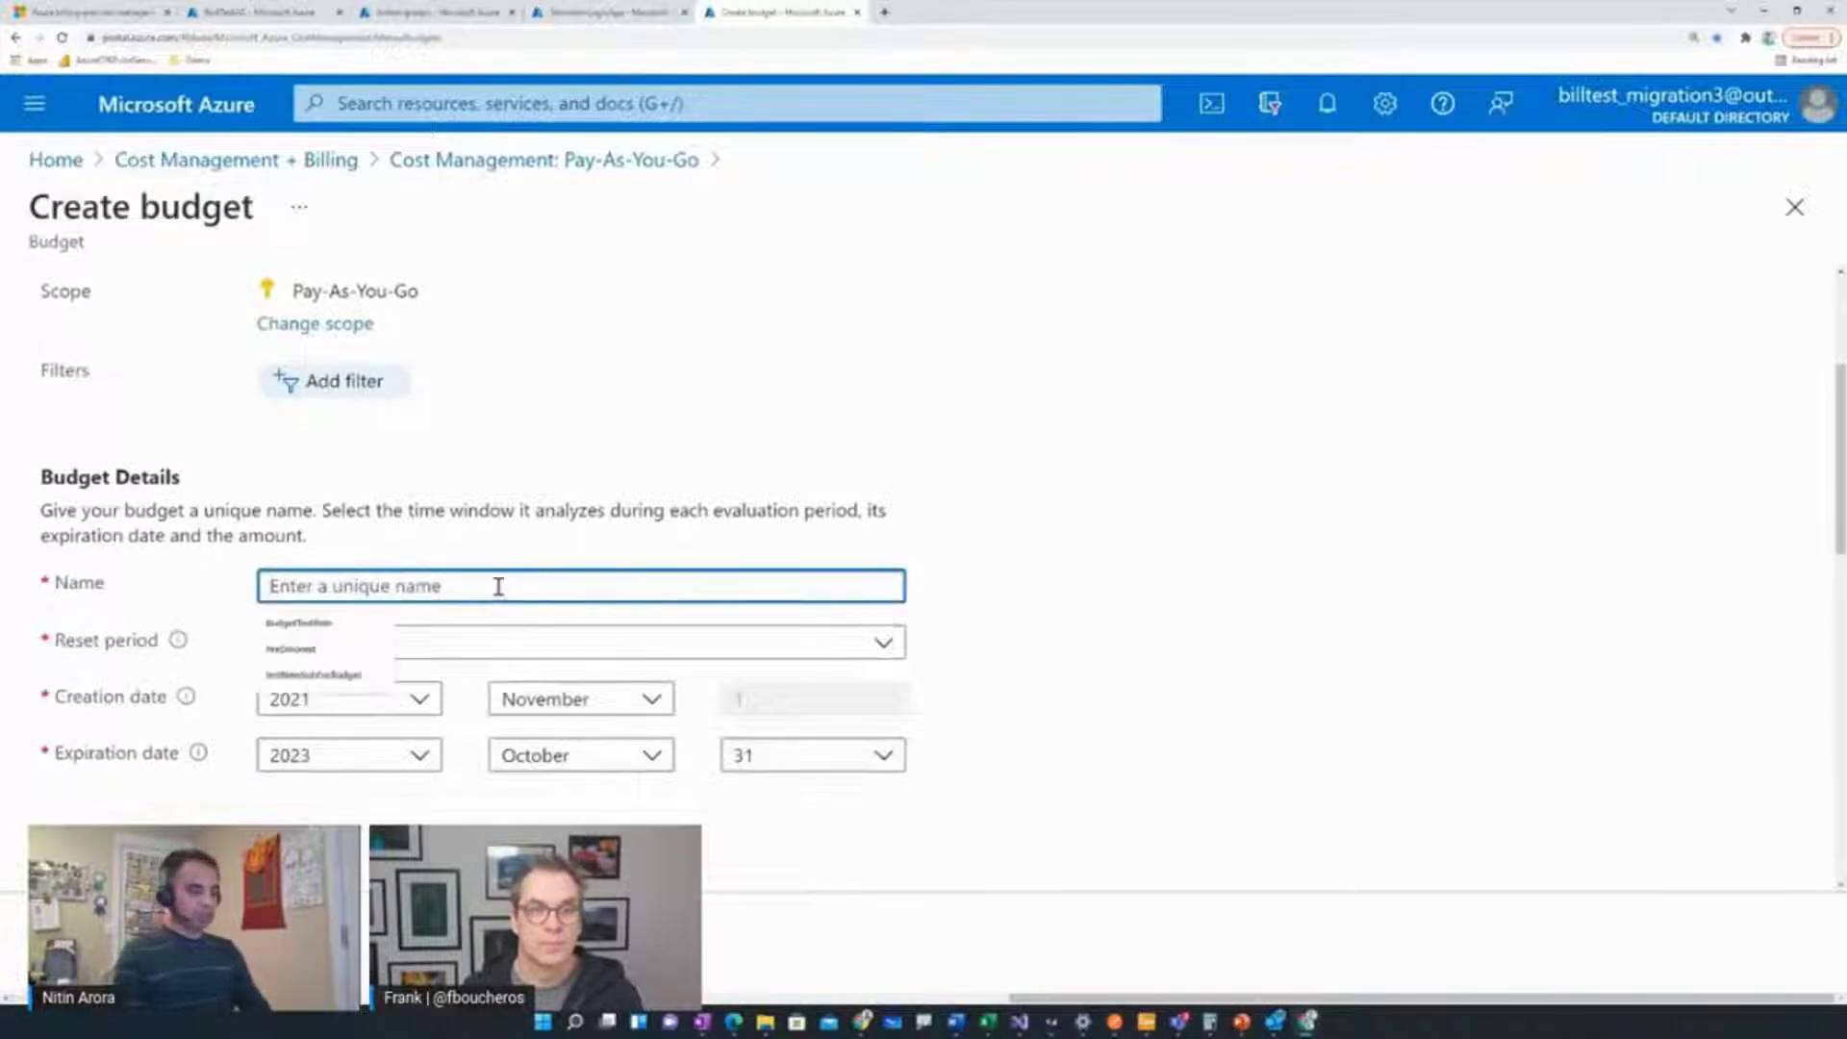
text(Budget)
key(BackSpace)
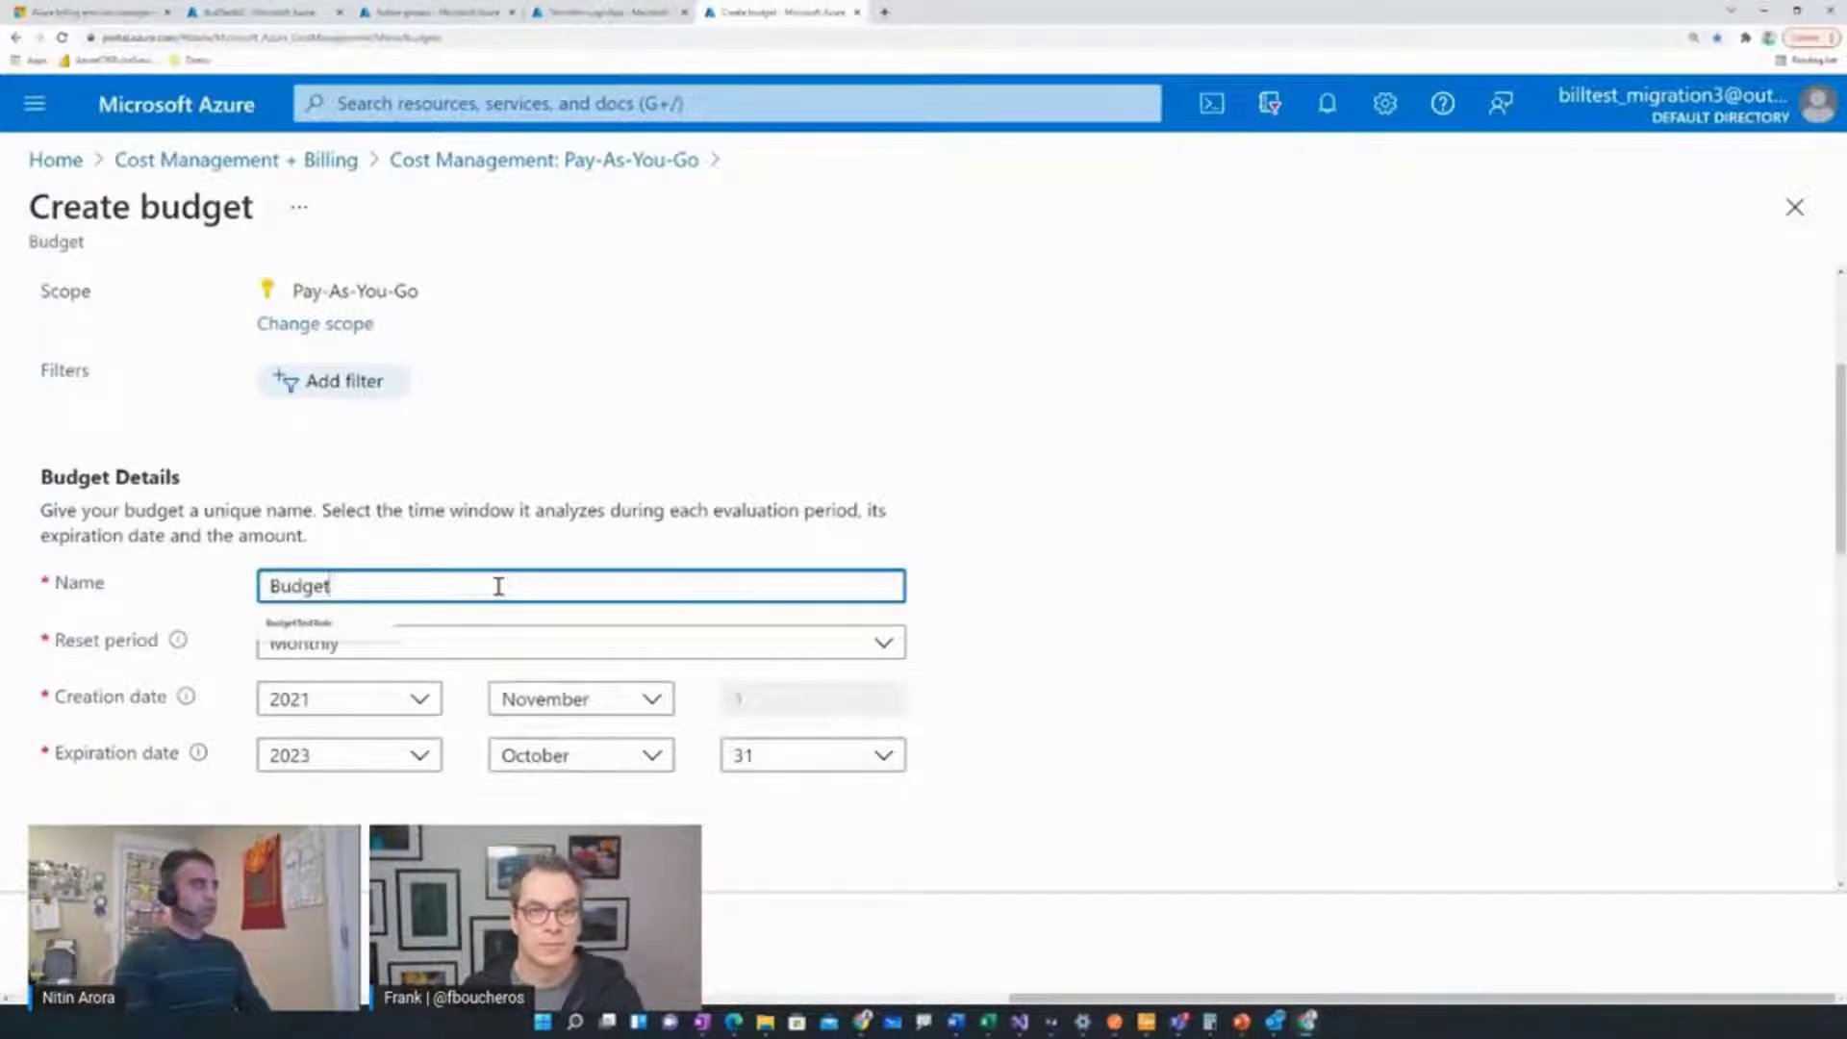
text(Sub)
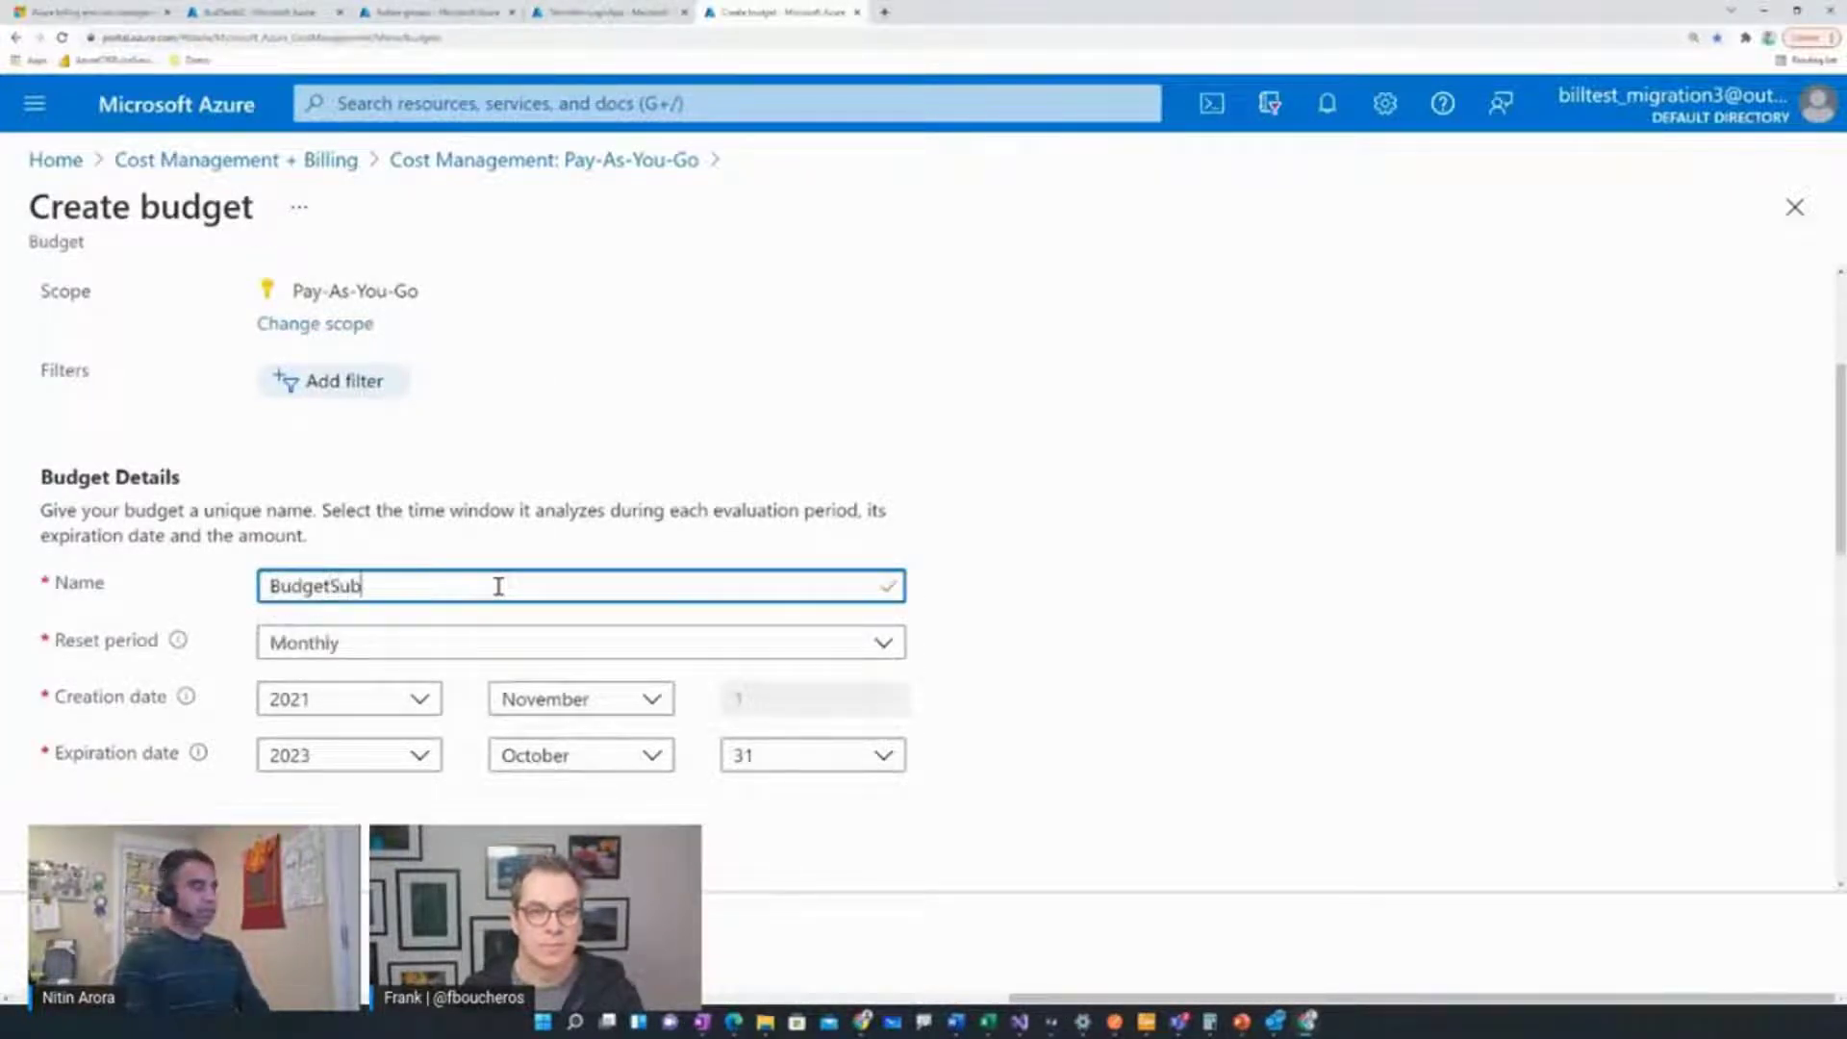
text(-A)
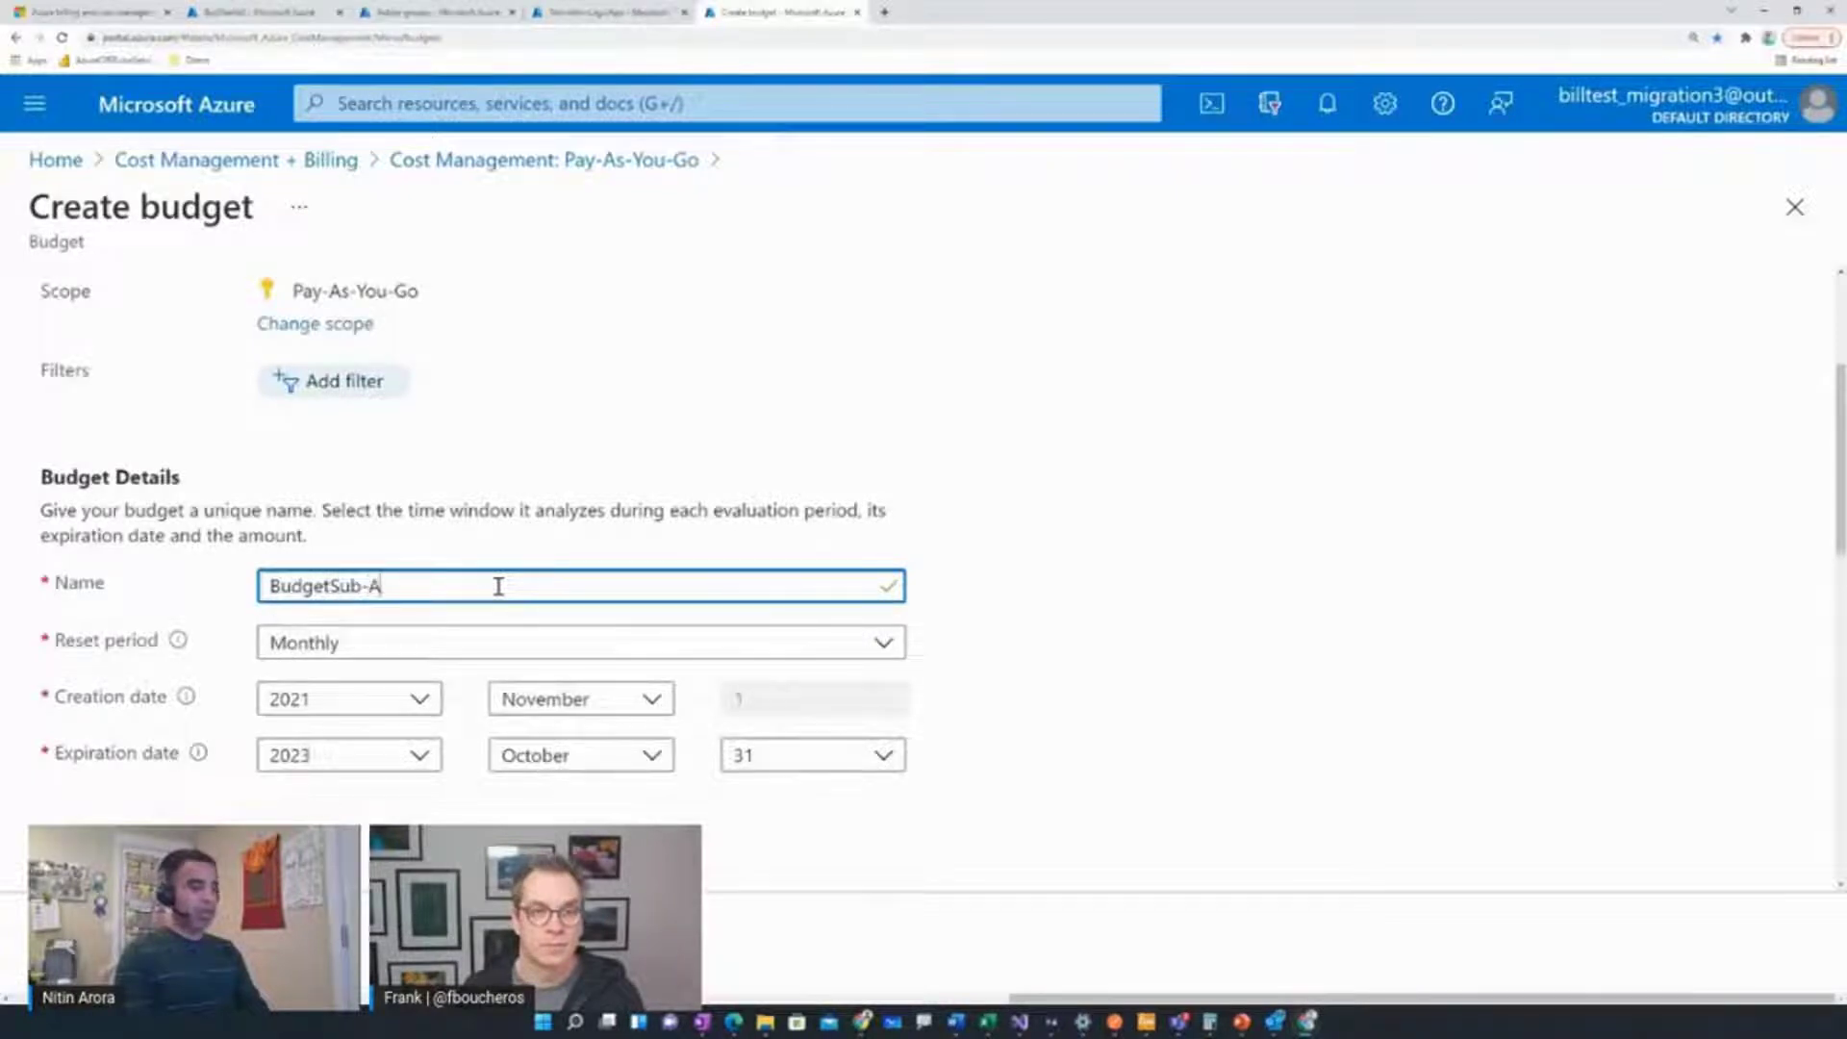
text(g)
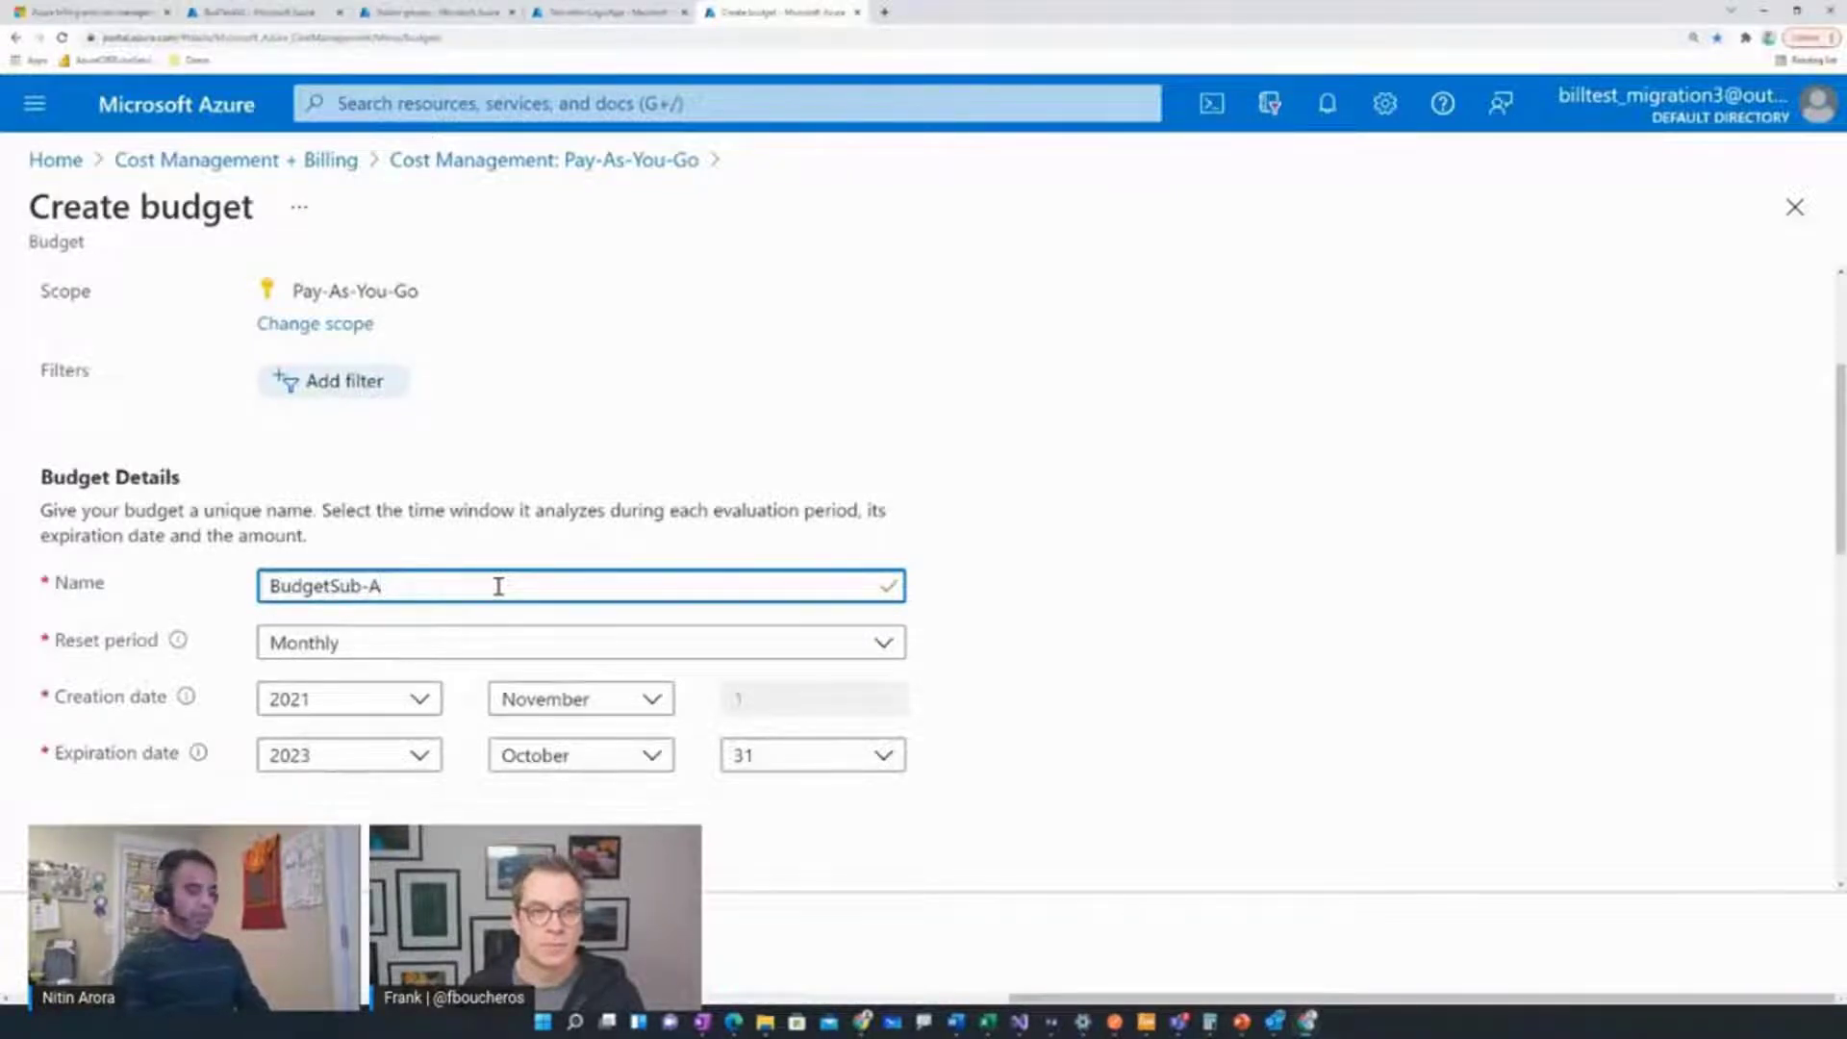
scroll(503, 548, down, 2)
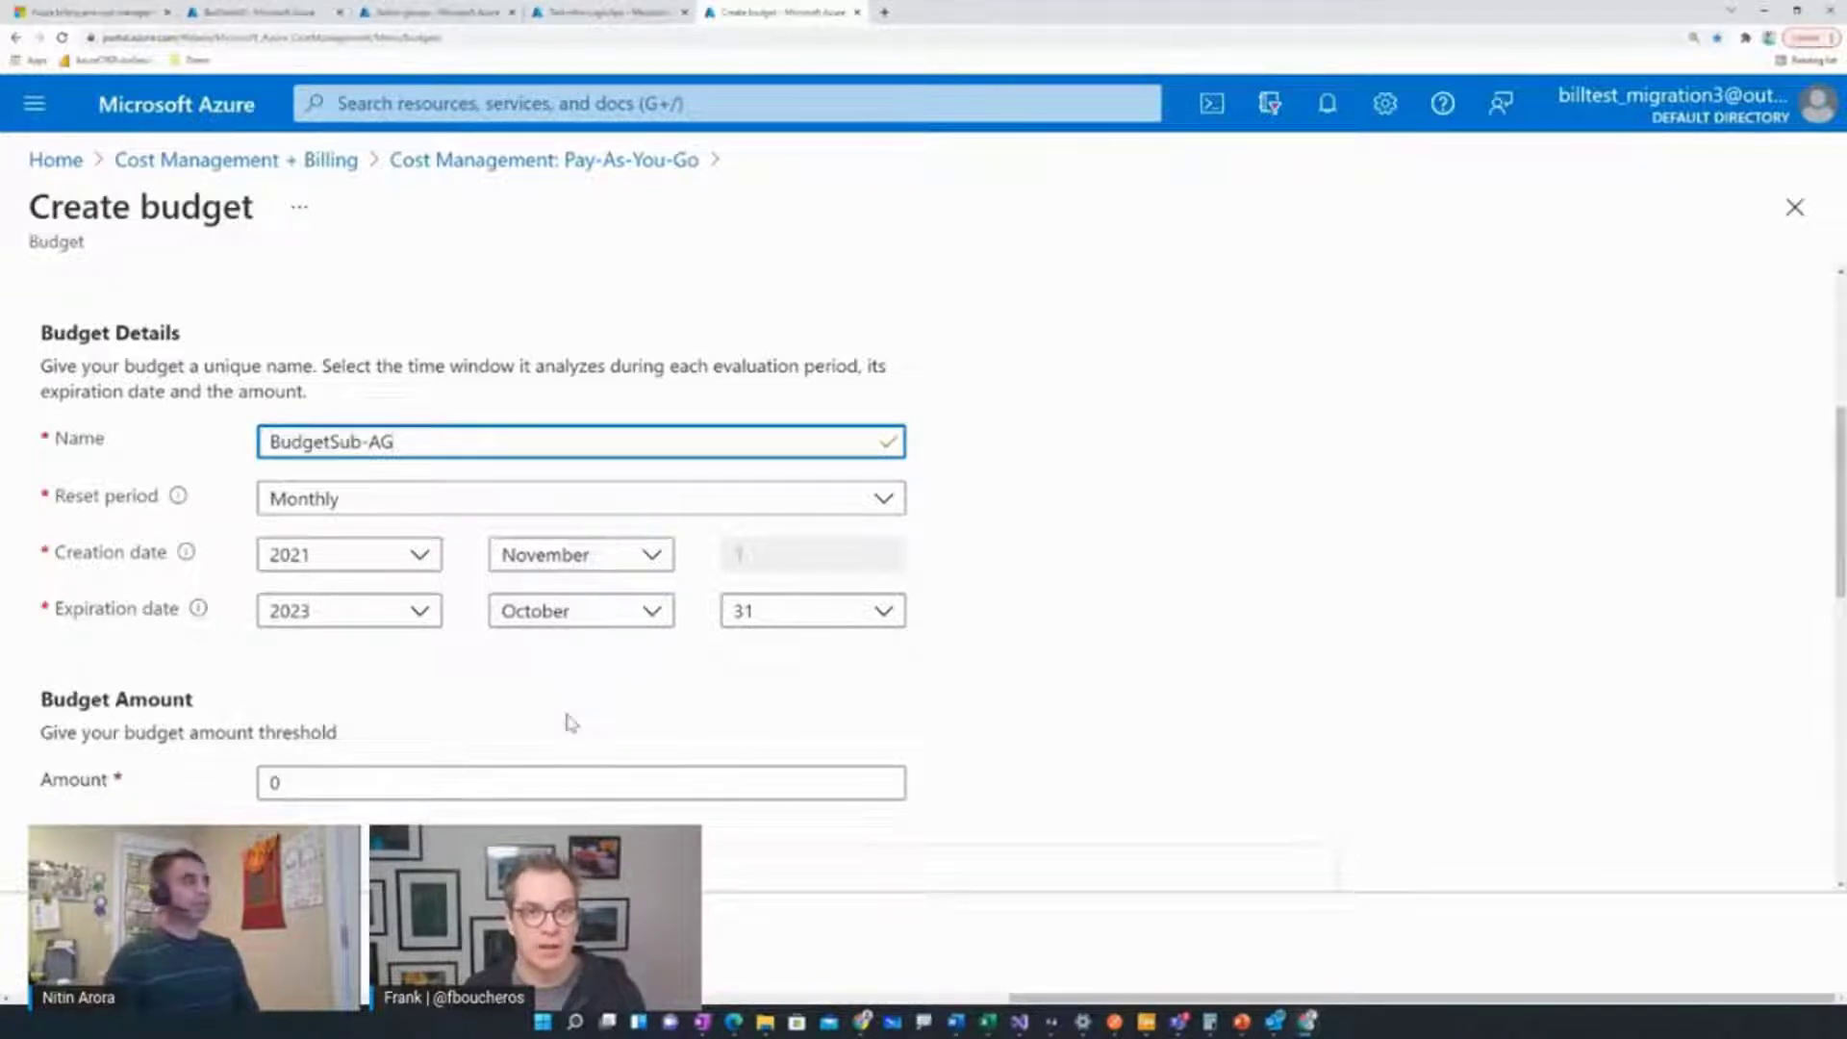
Replace the default 0 amount with 100 and check the budget line on the cost chart
scroll(813, 327, up, 3)
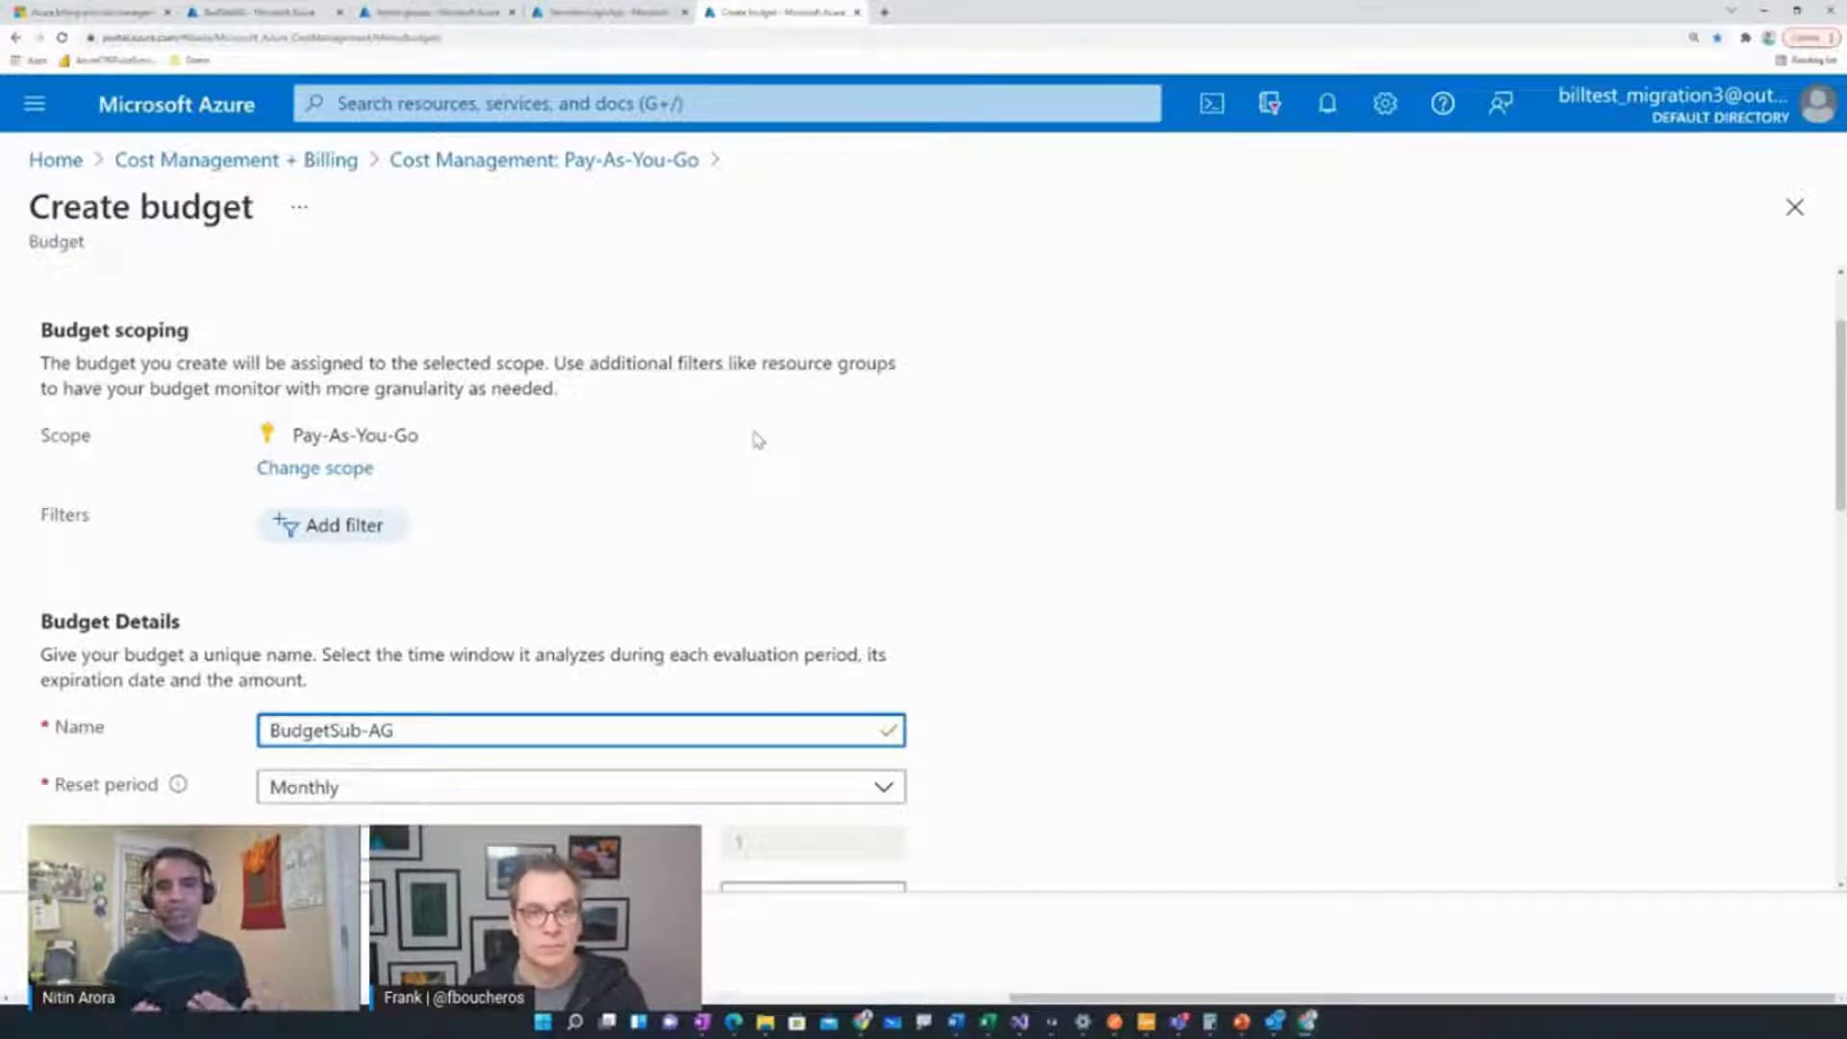
scroll(758, 438, down, 3)
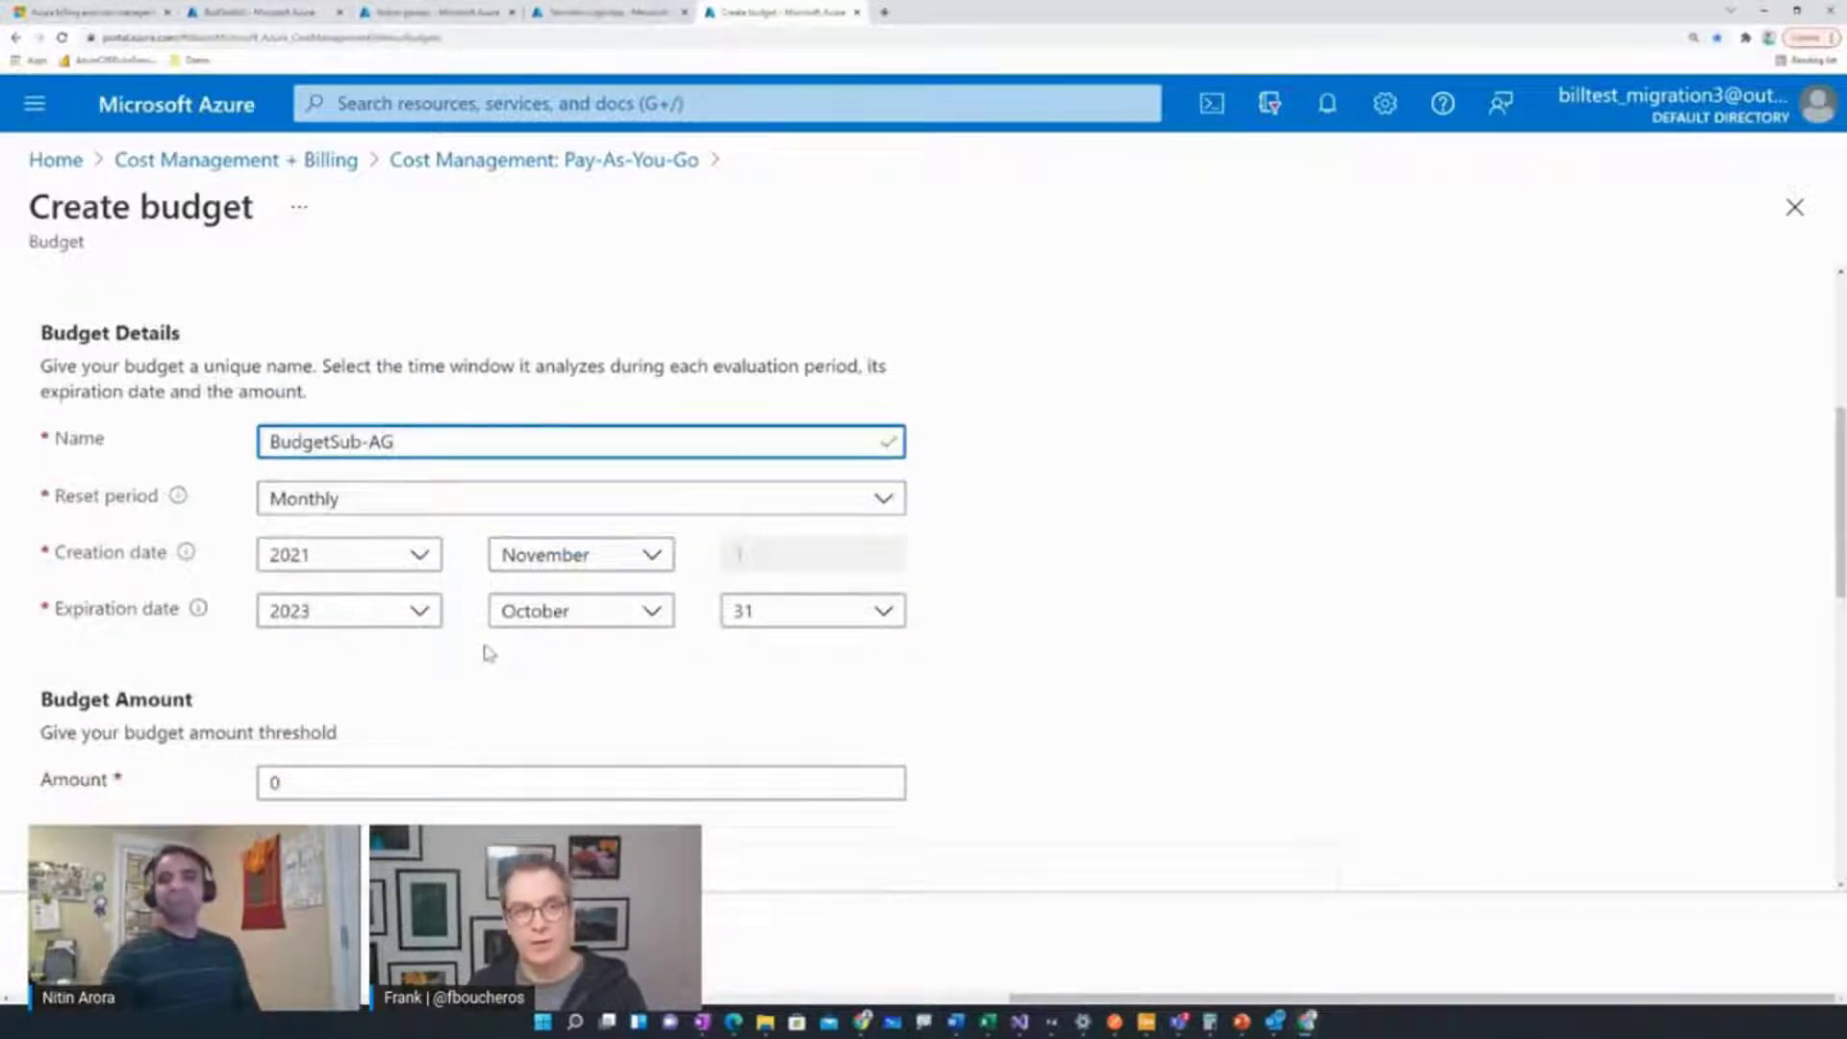
scroll(492, 656, down, 7)
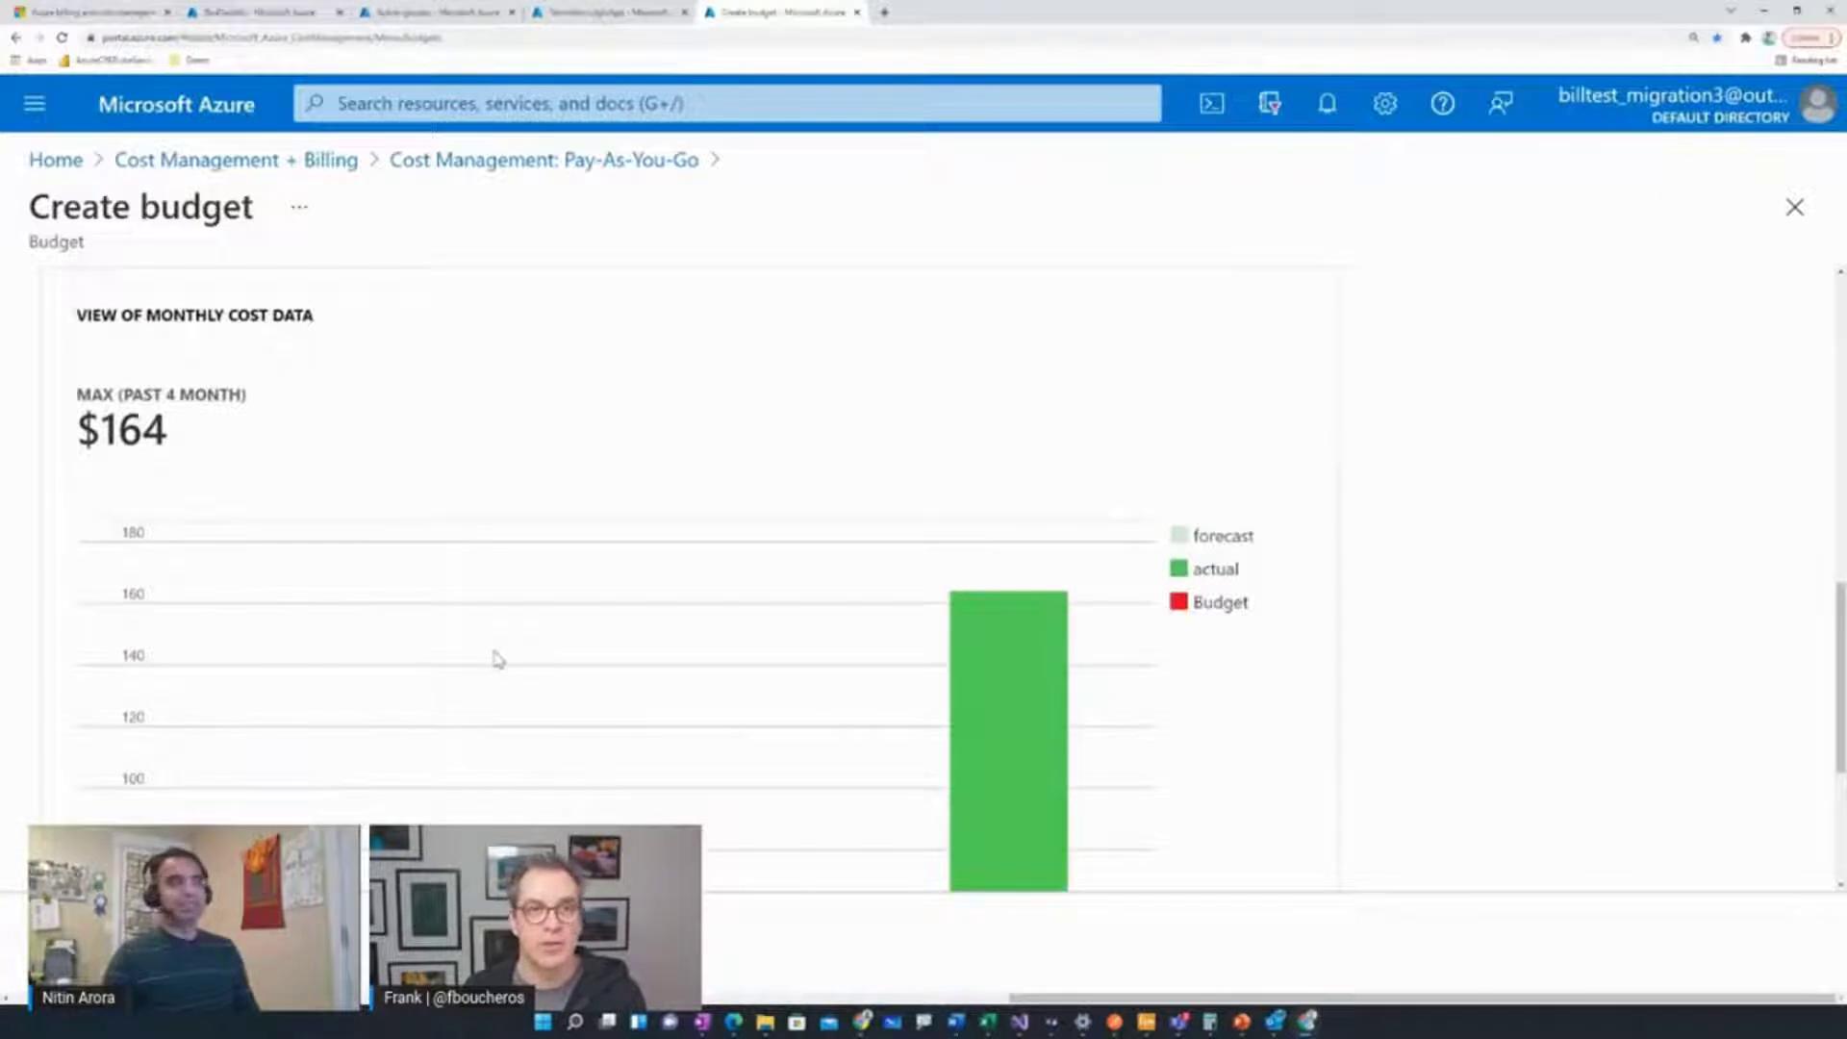
scroll(497, 658, down, 2)
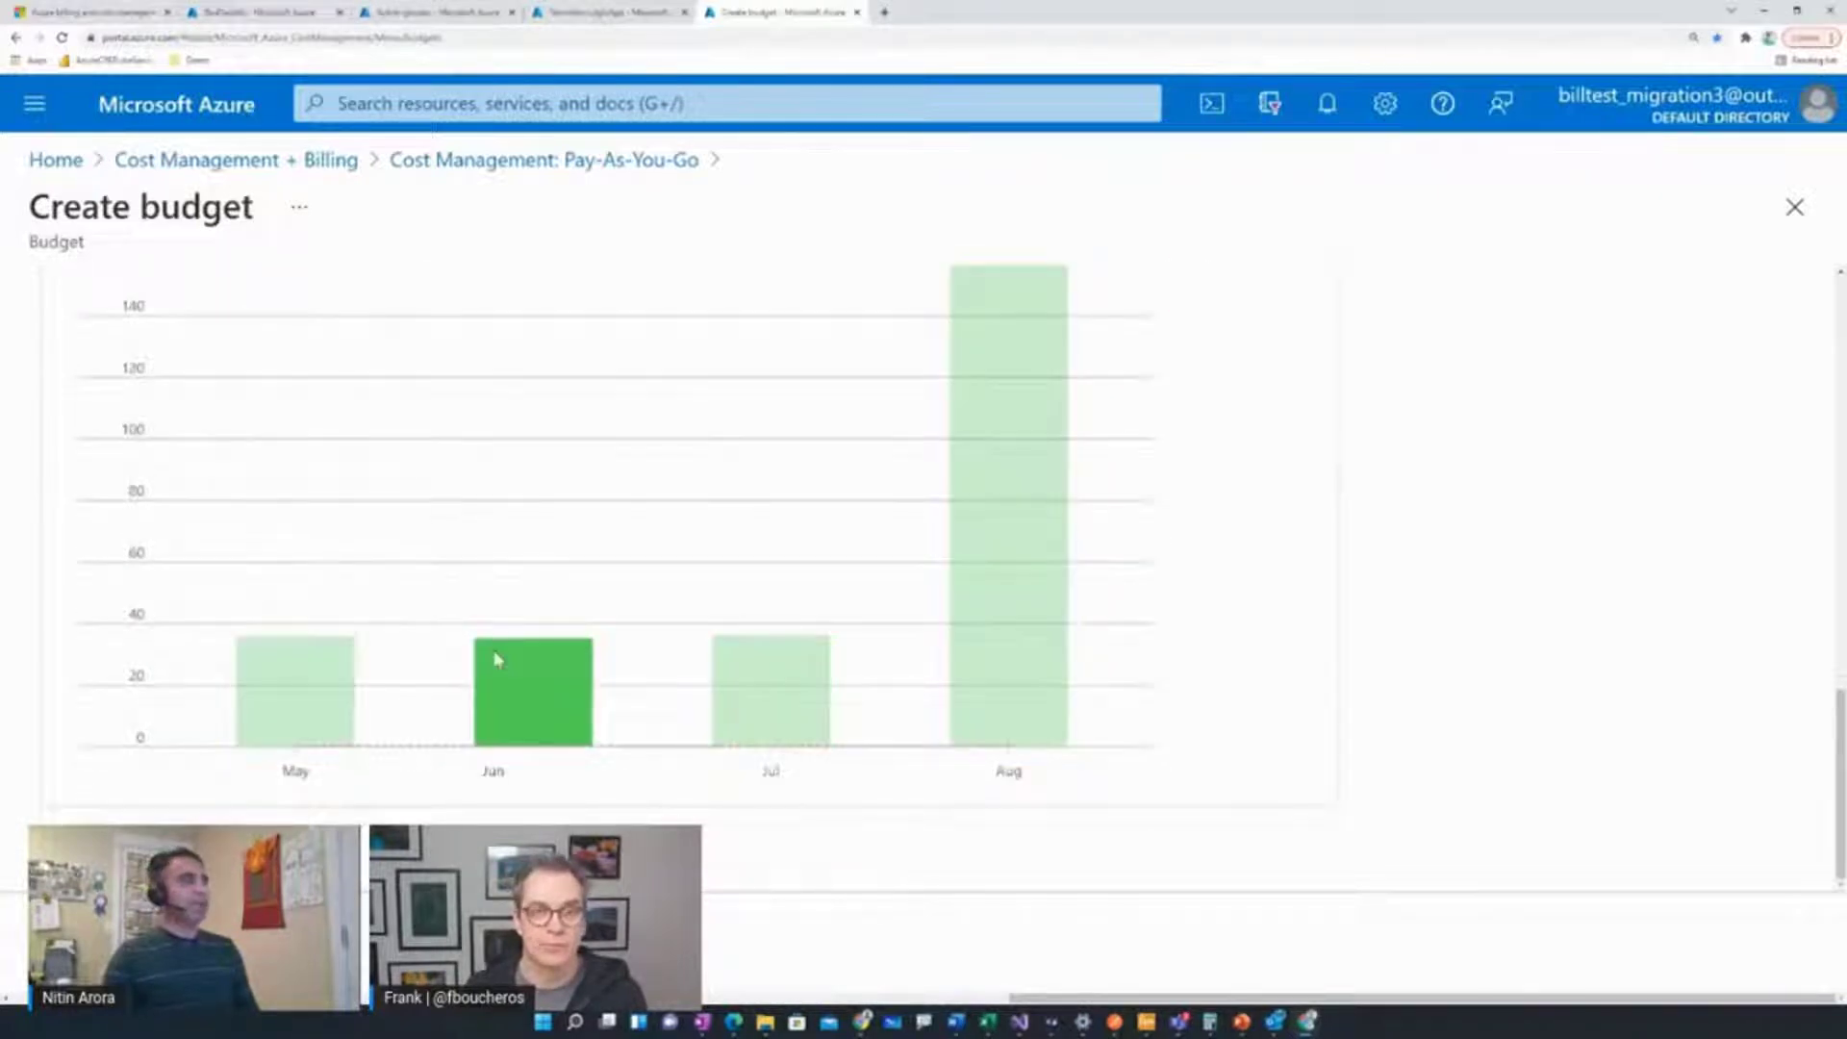
scroll(497, 658, up, 4)
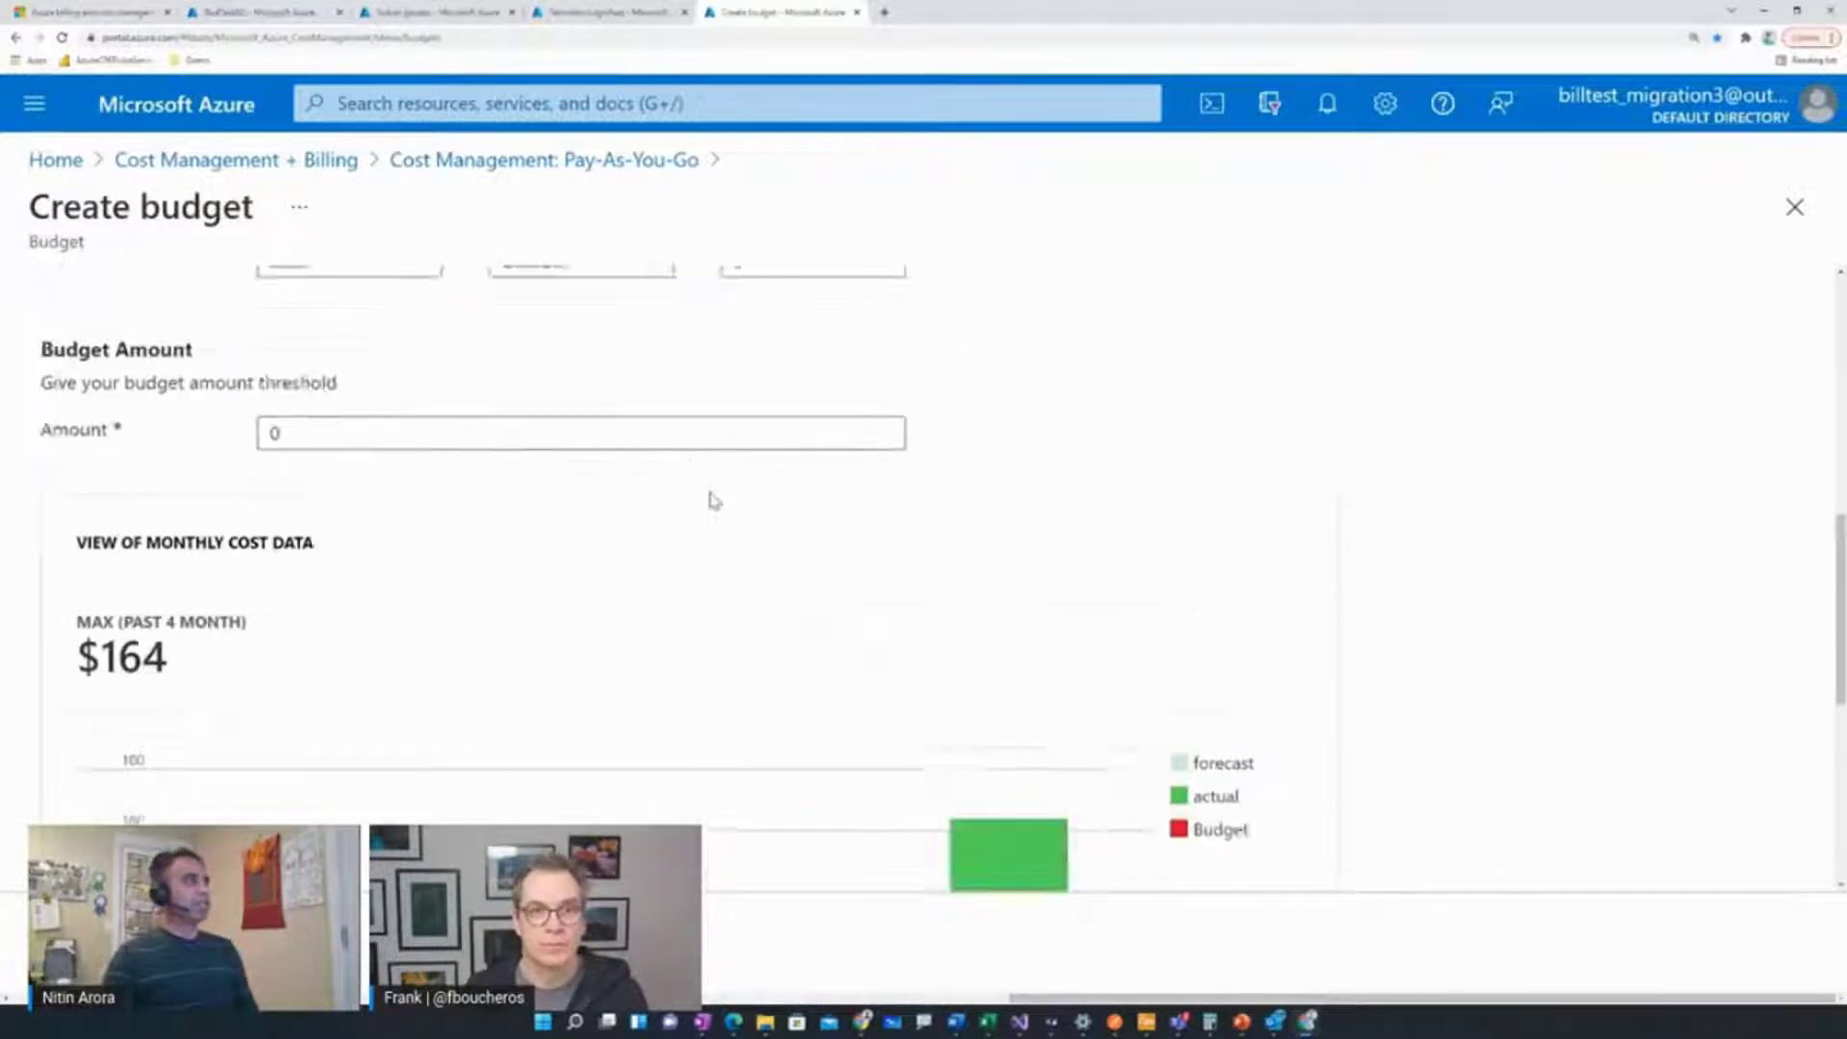
scroll(713, 499, up, 2)
click(409, 646)
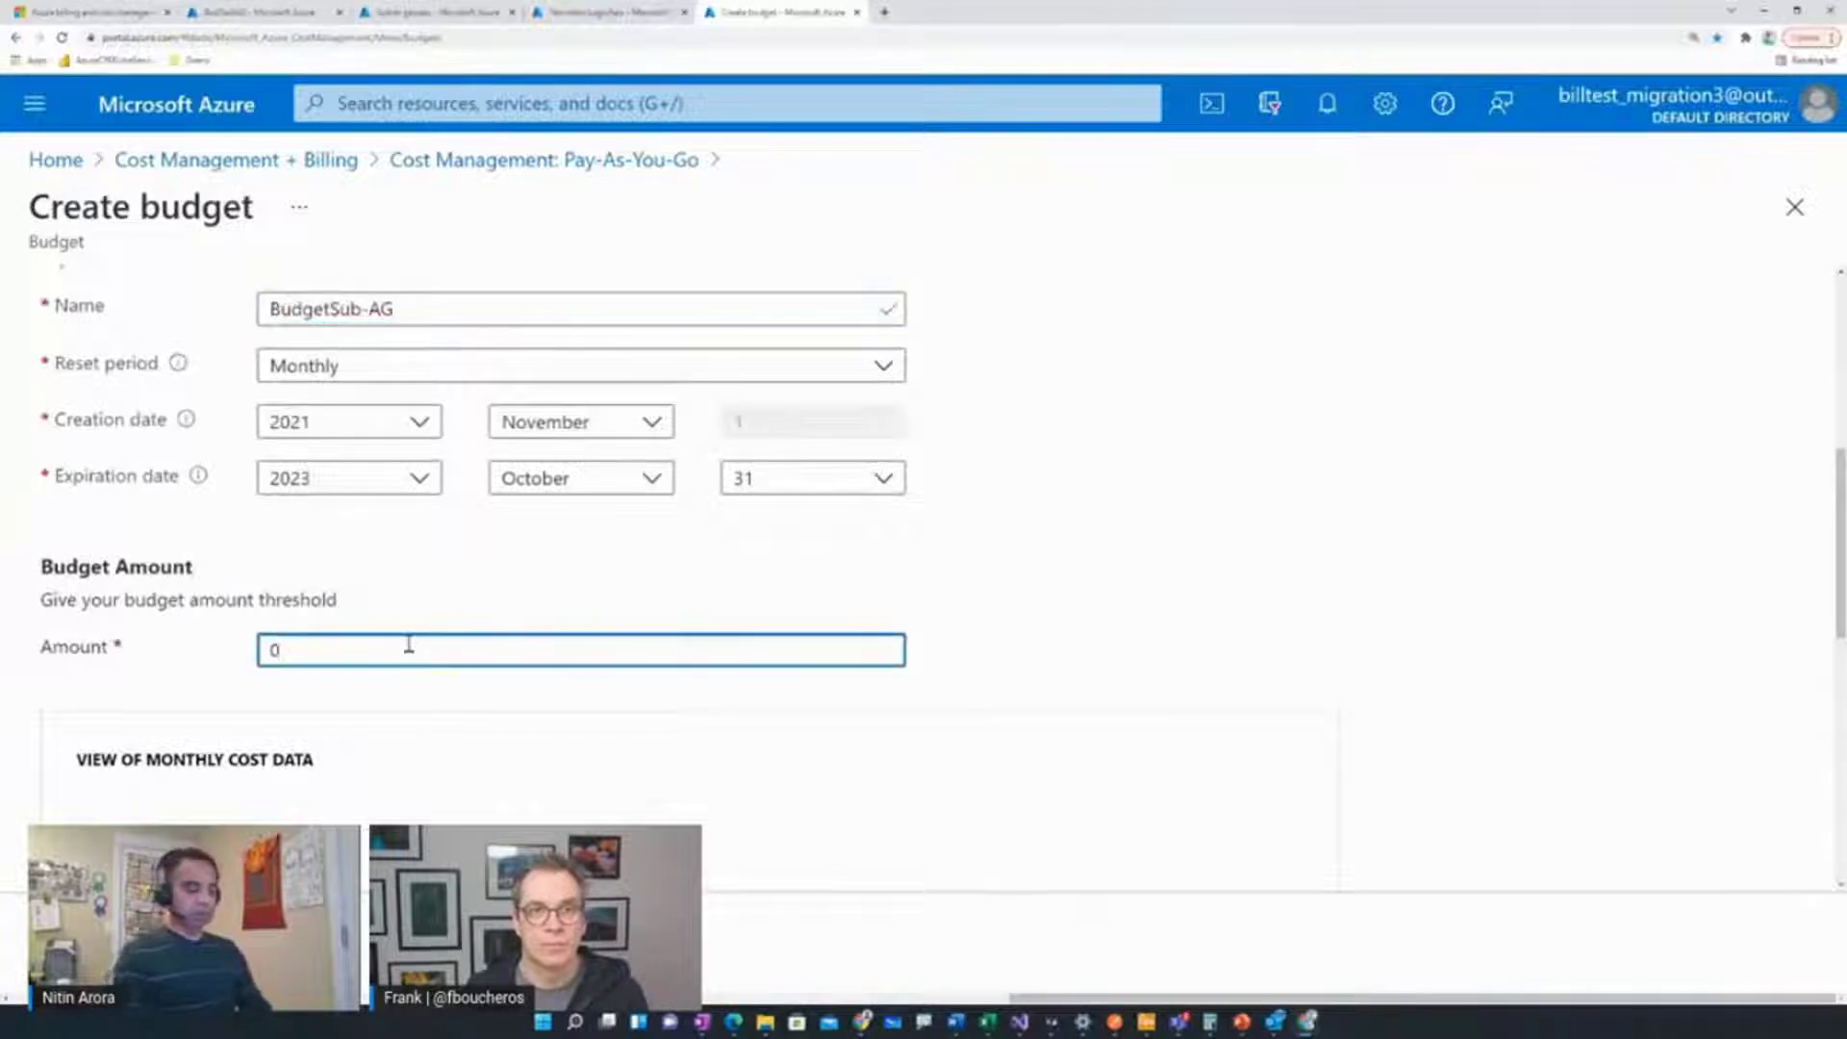
key(BackSpace)
text(100)
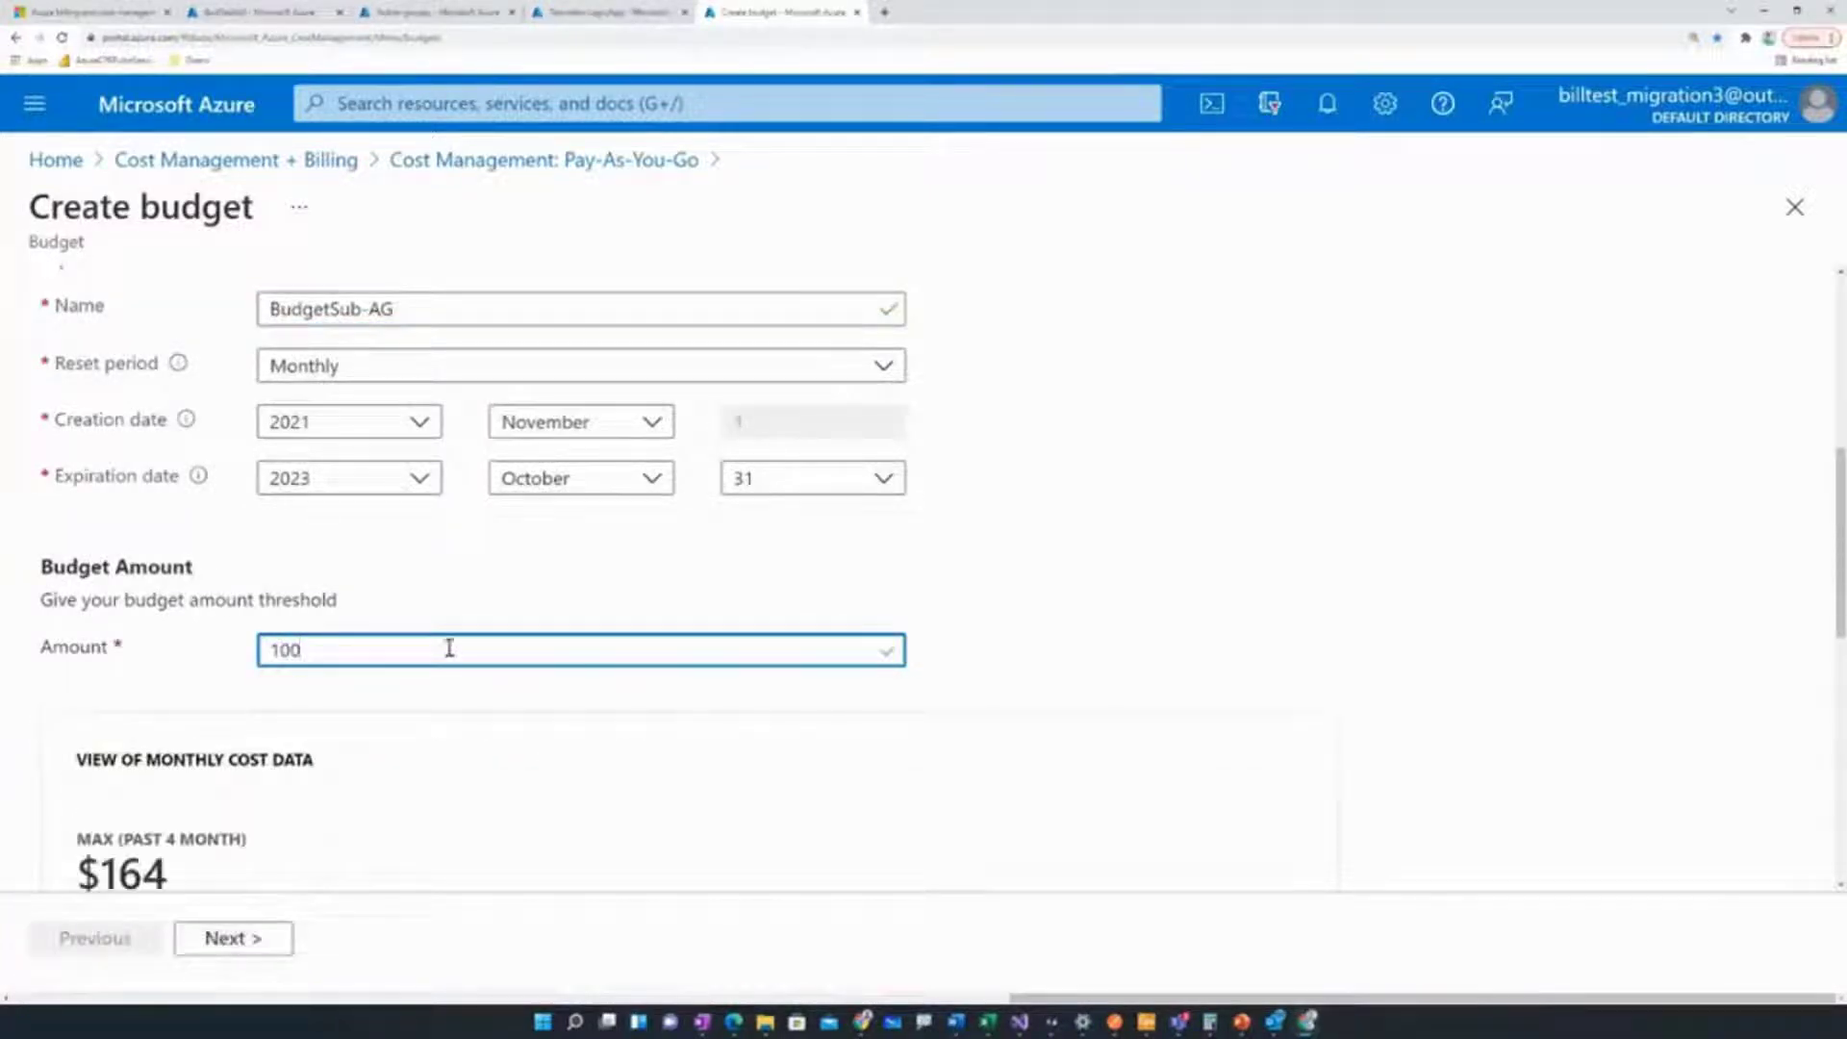
scroll(548, 762, down, 7)
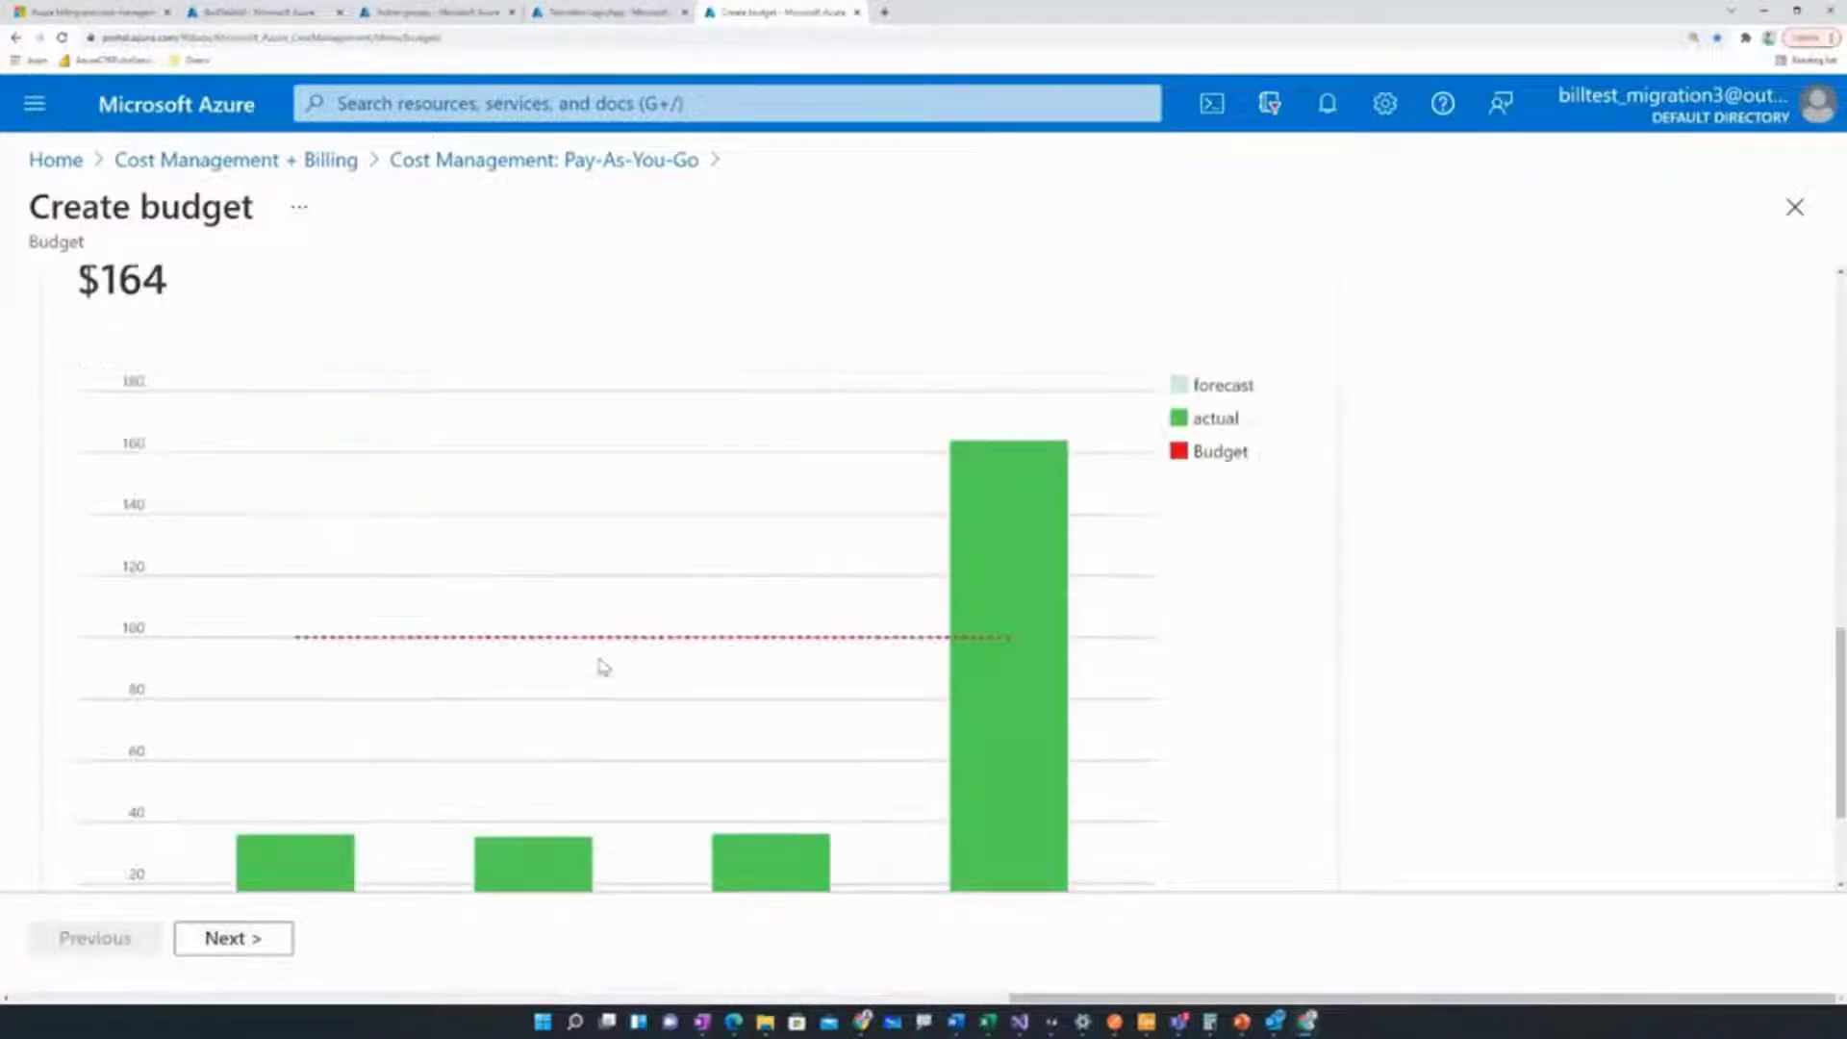
On the alerts step, add an Actual alert condition at 100% of the budget
click(248, 939)
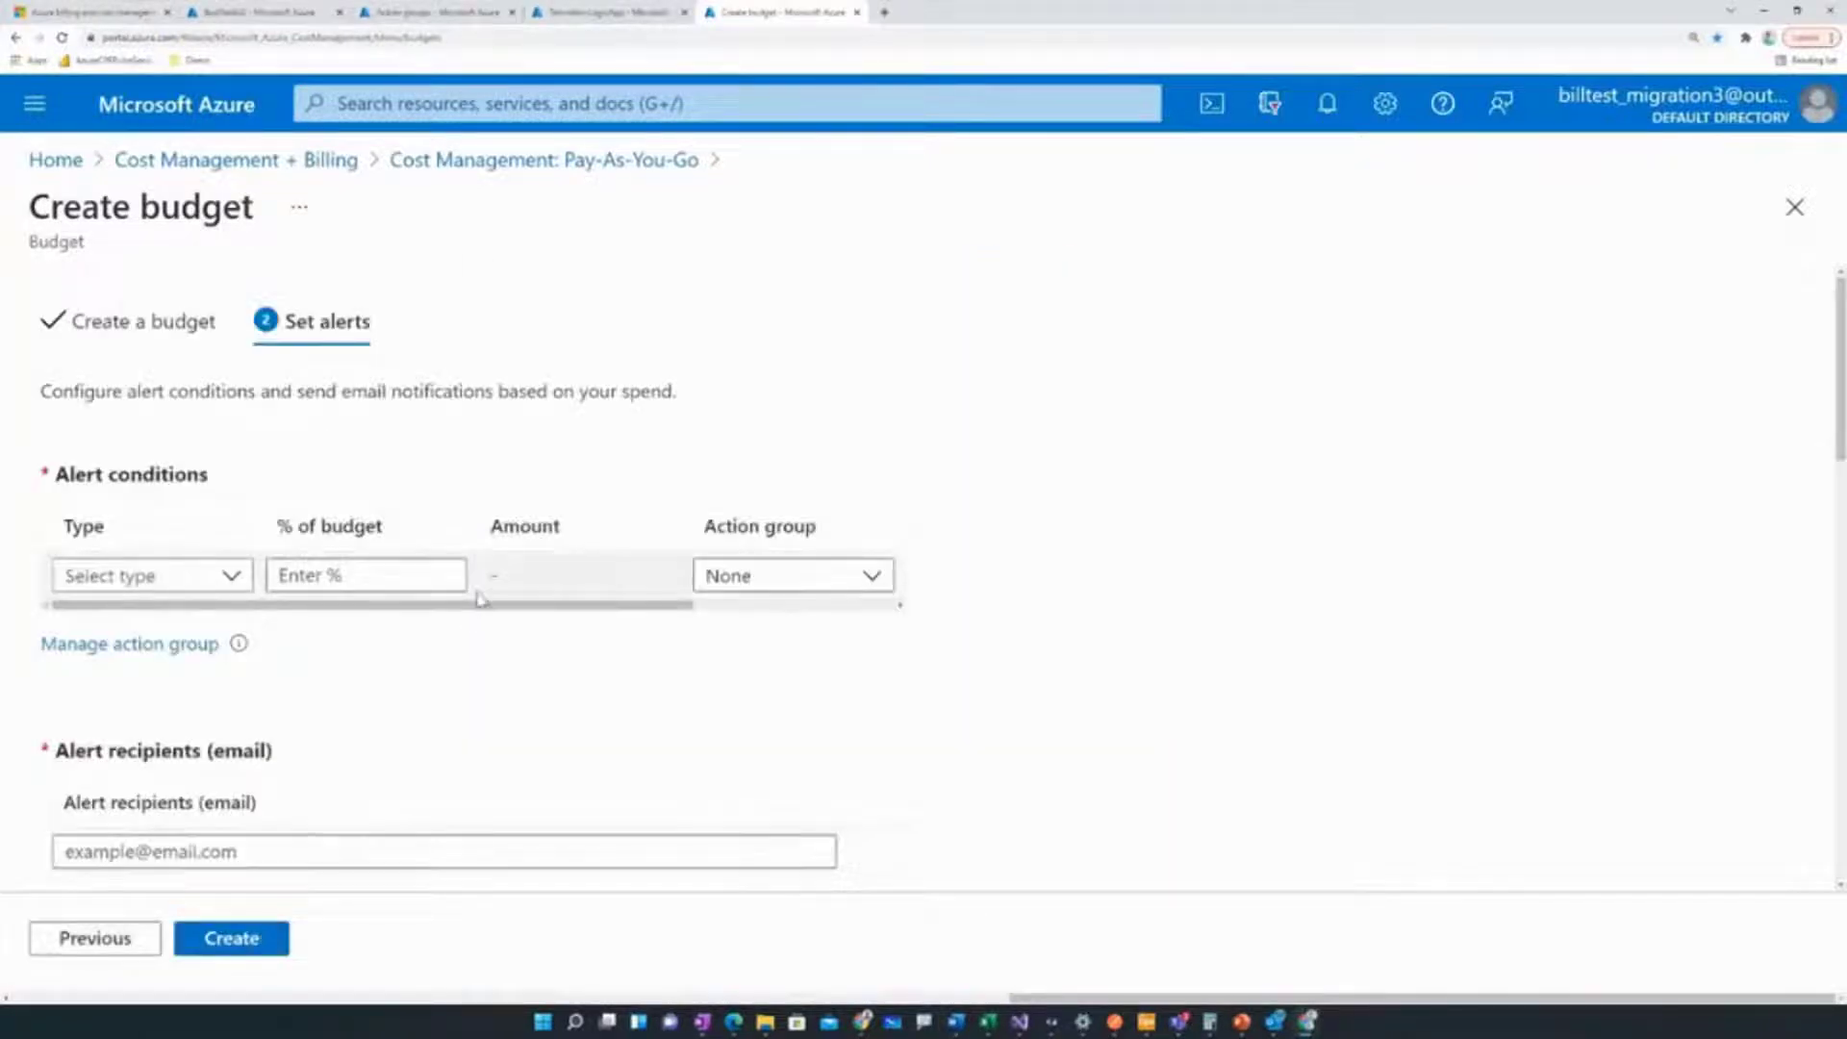
click(229, 574)
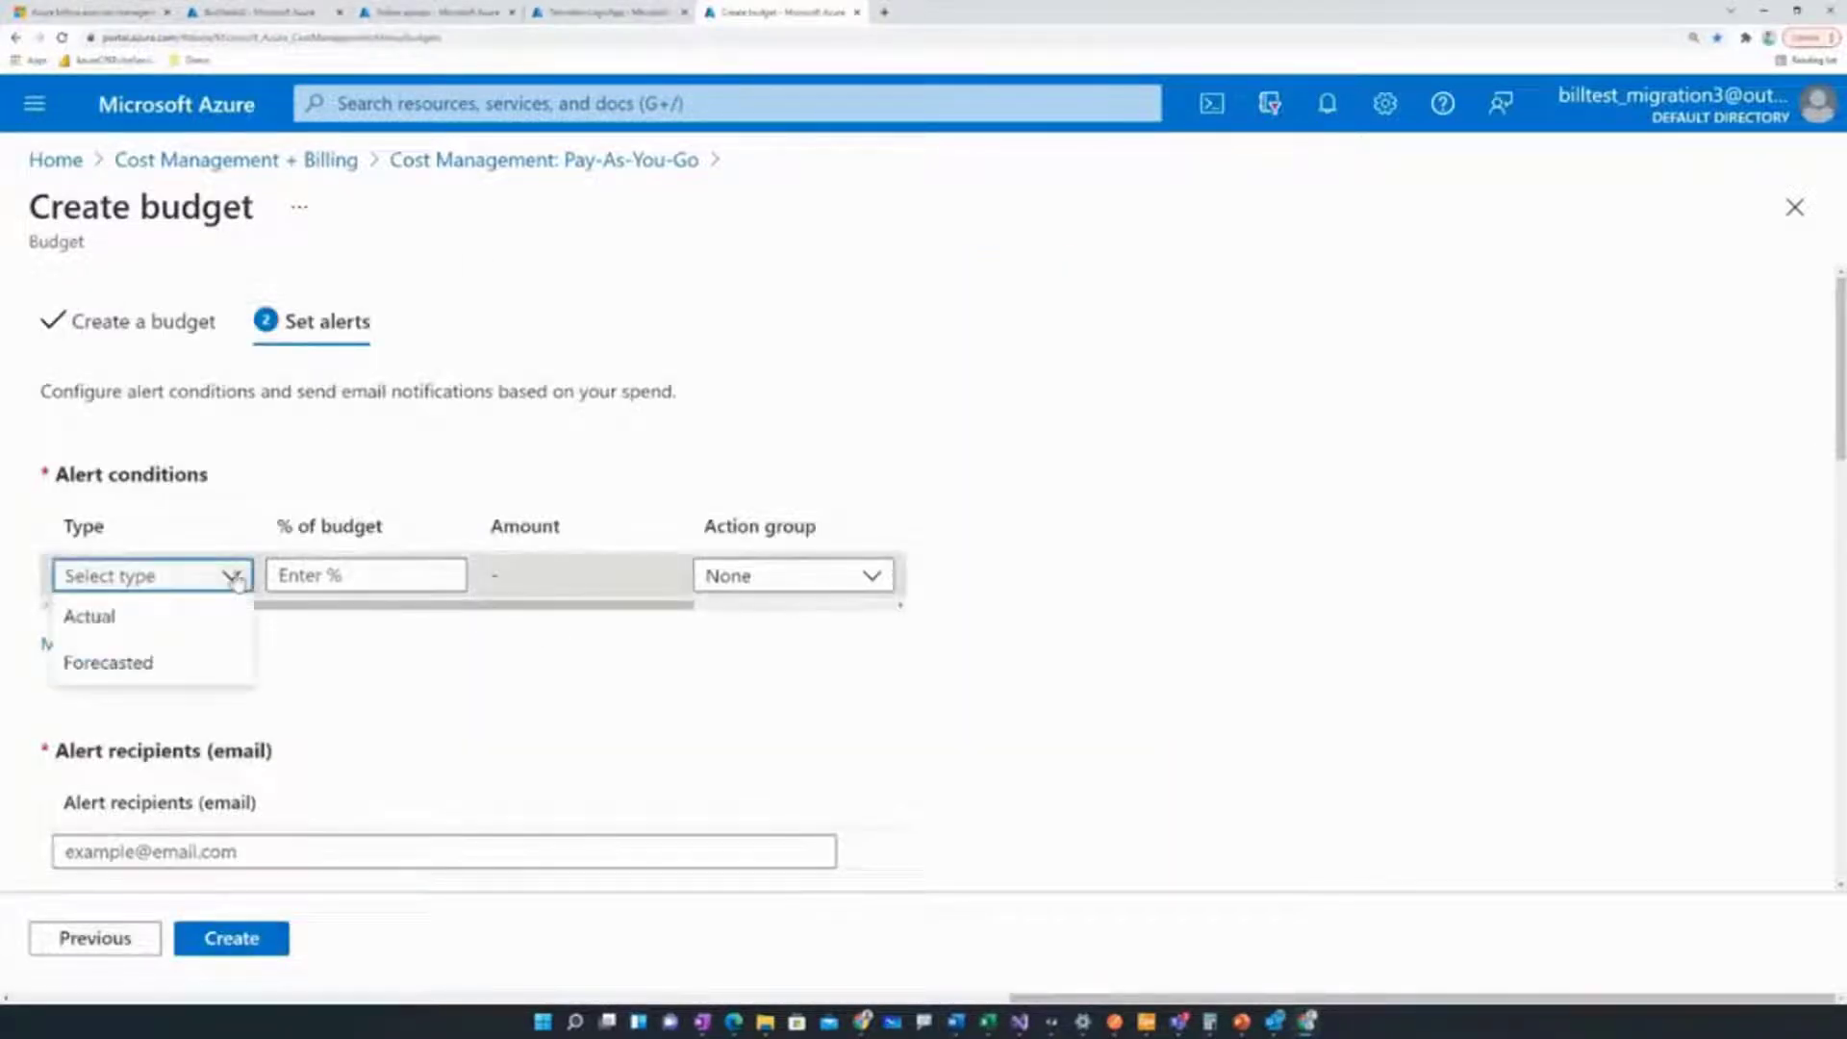
click(189, 622)
click(364, 573)
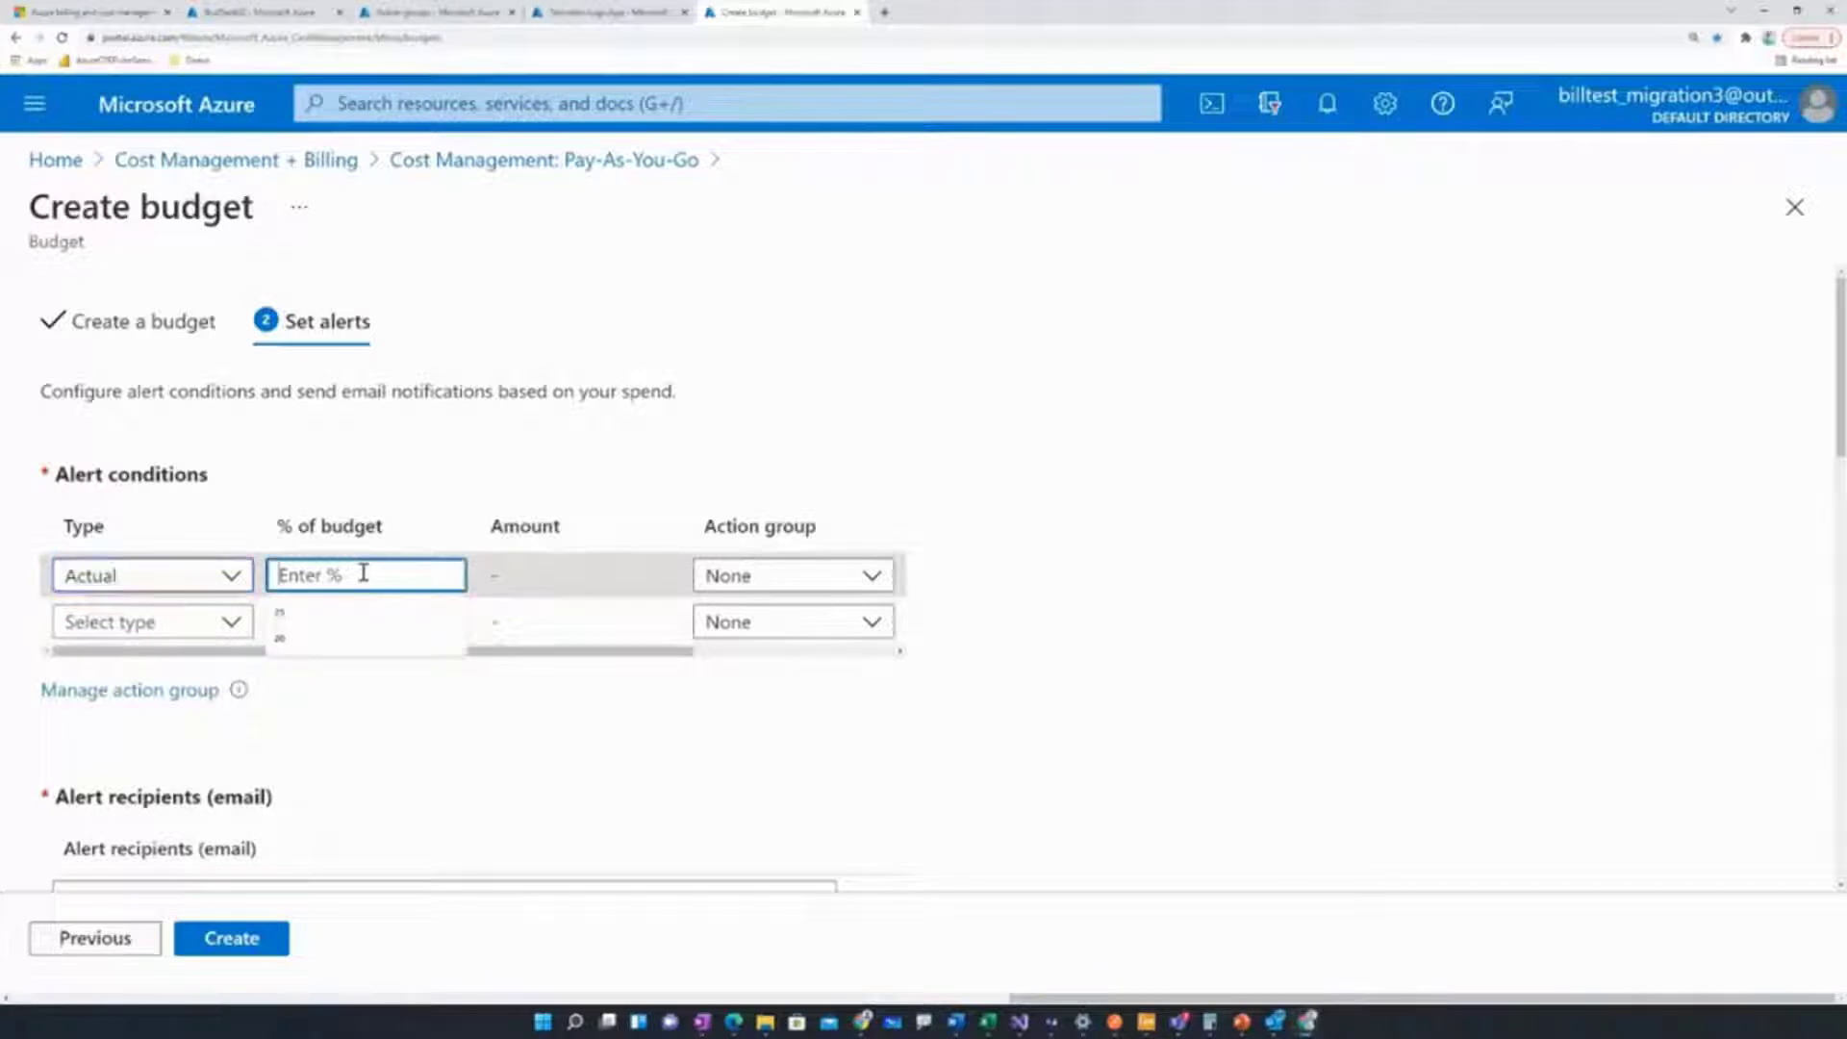
text(100)
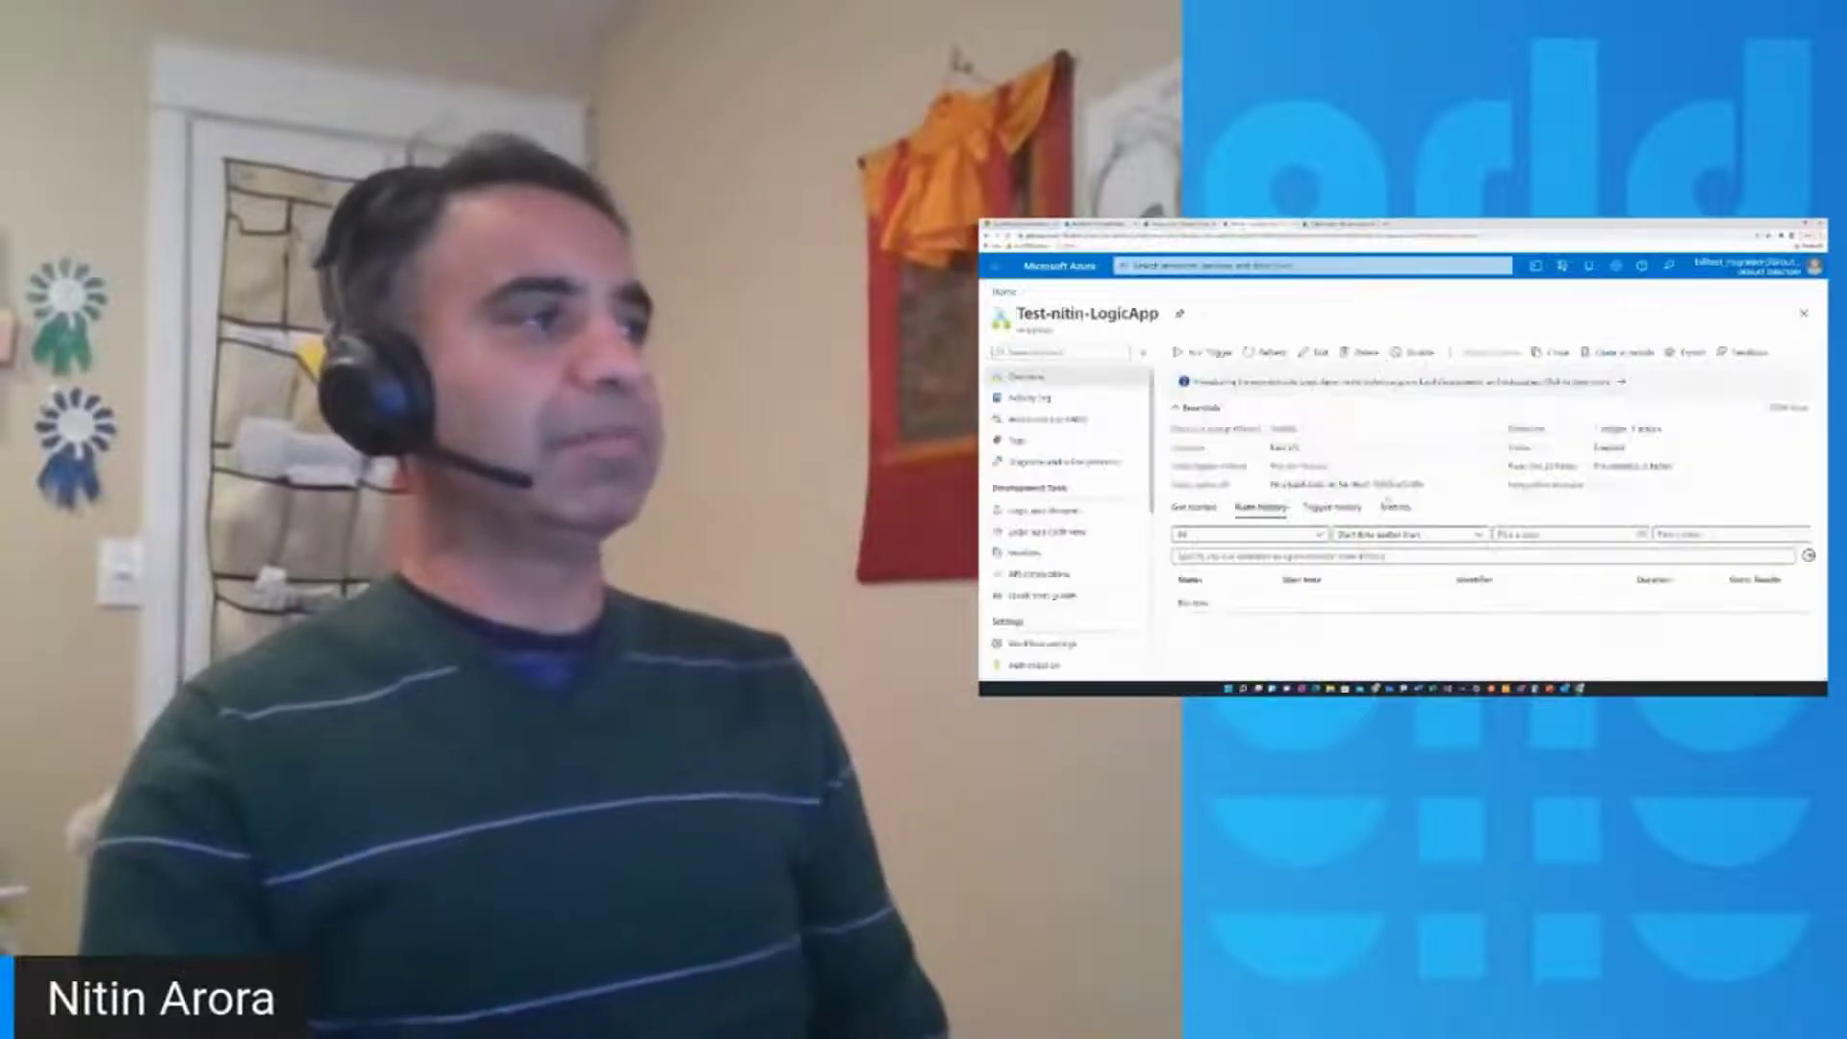
View the Test-nitin-LogicApp workflow (HTTP trigger, Send an email) in the designer, then return to budget creation
click(1314, 352)
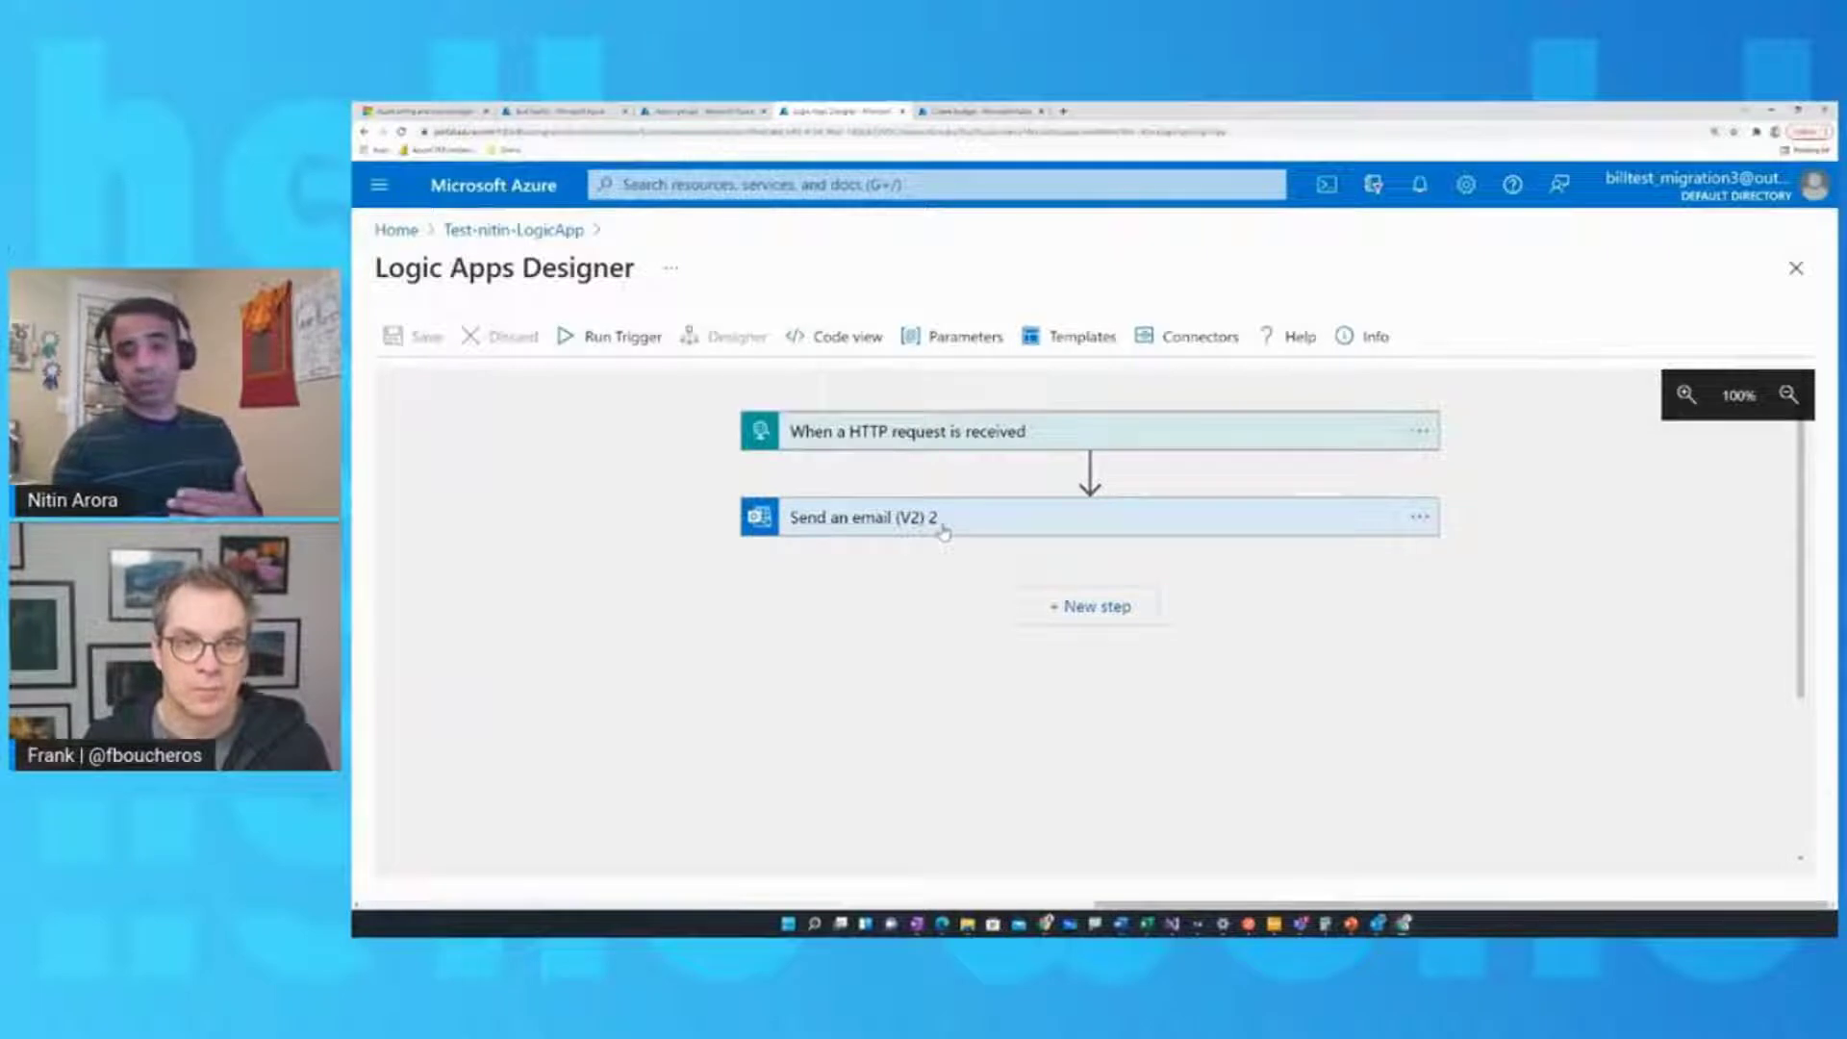
click(956, 112)
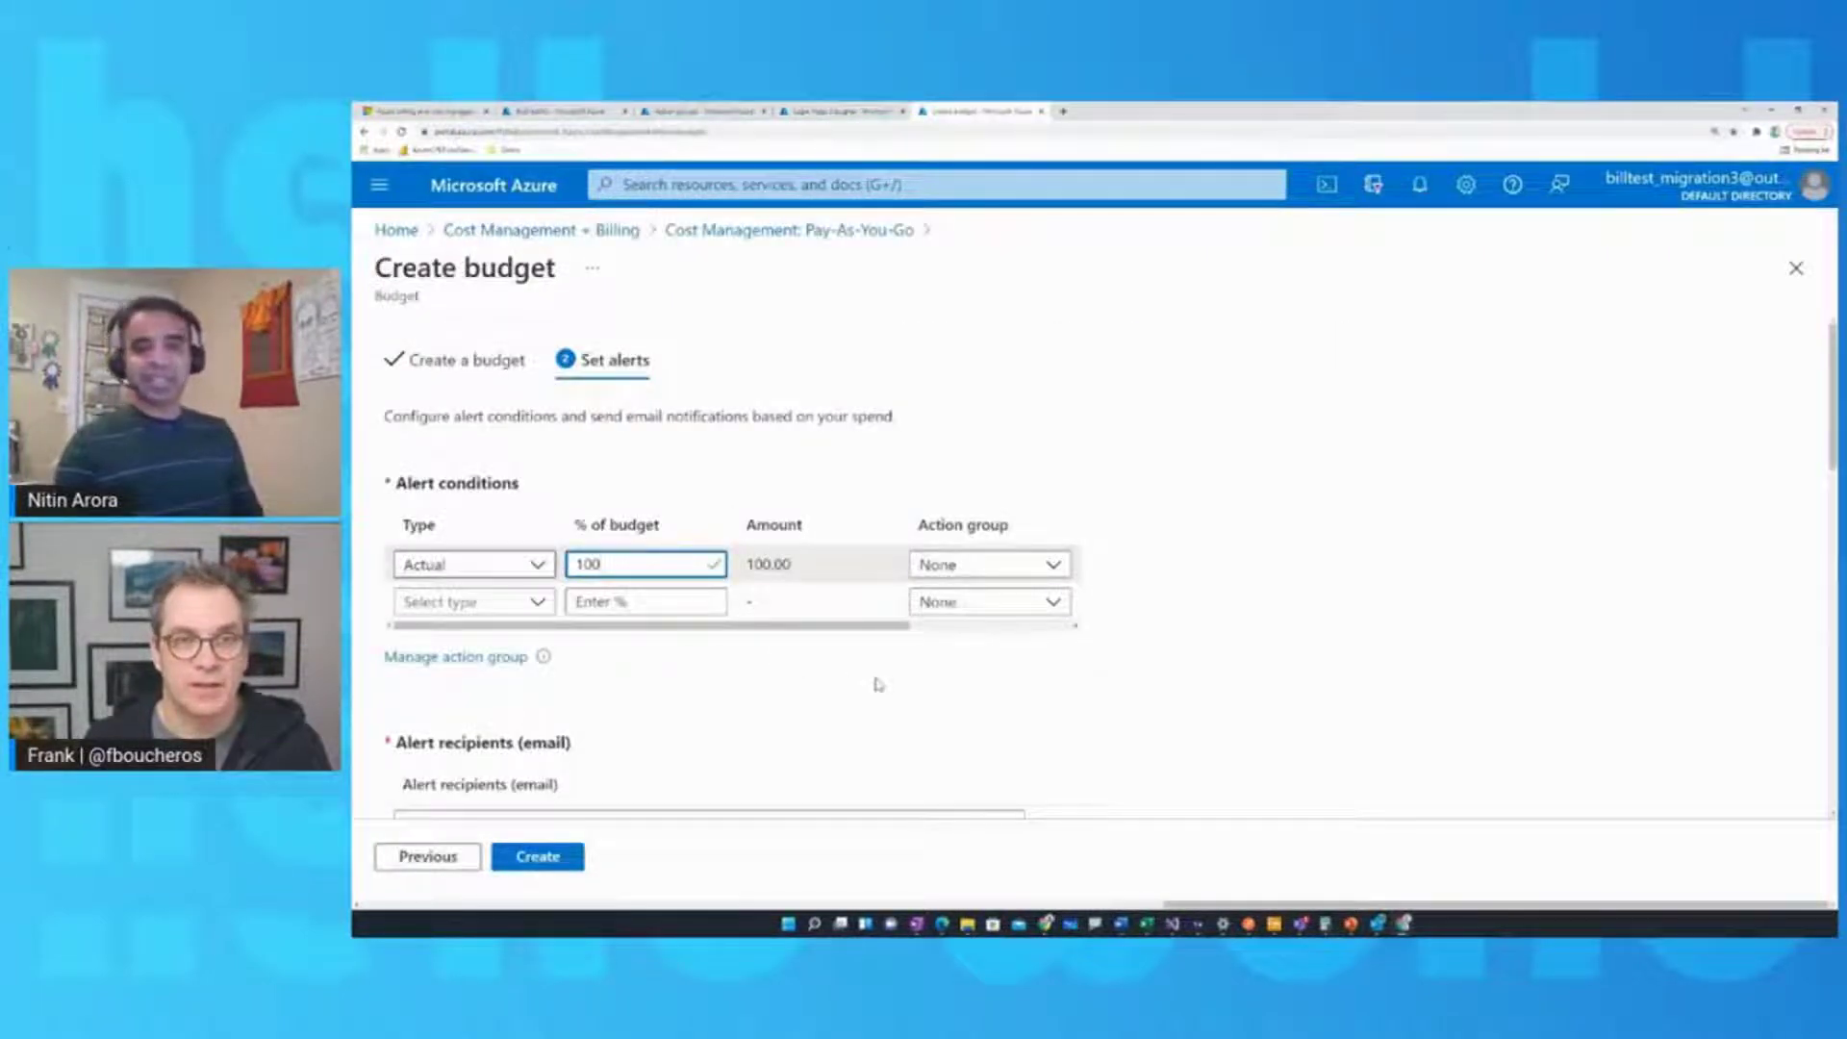
Set the 100% alert's action group to BudTestAG
click(1054, 567)
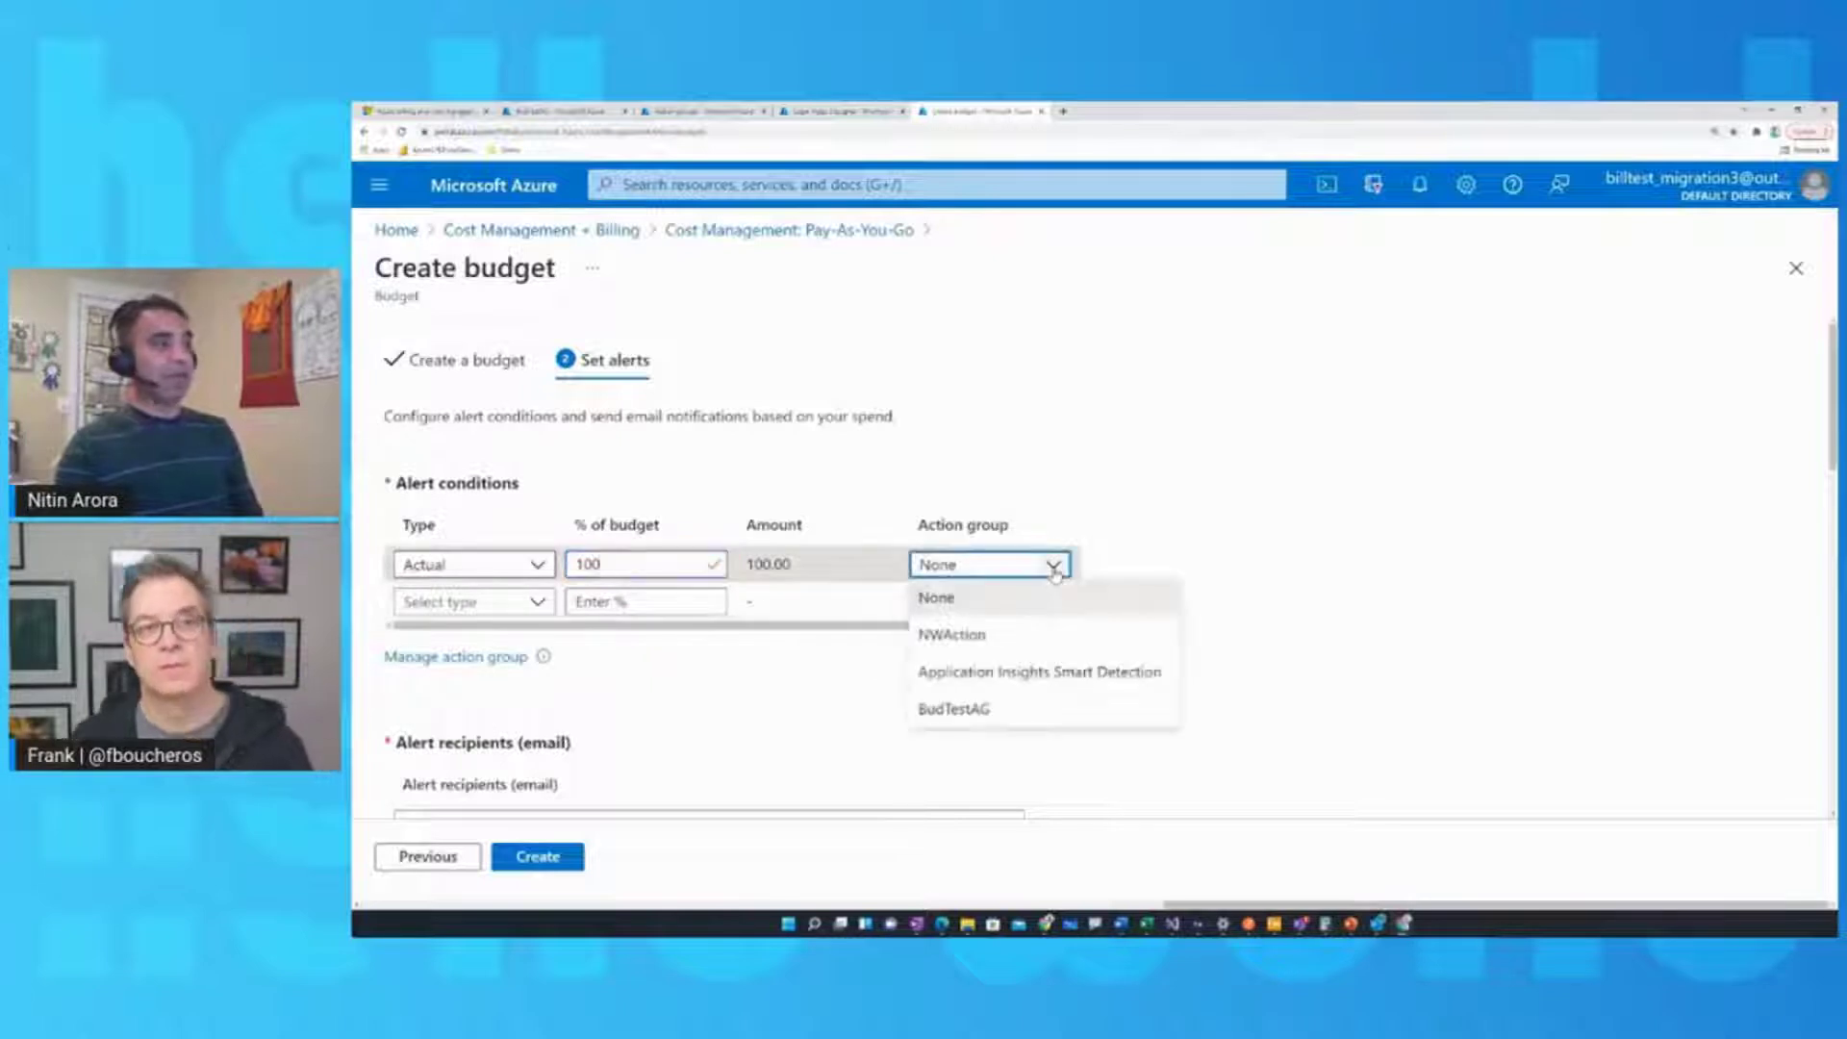
click(1002, 714)
scroll(1000, 707, down, 3)
Enter an alert recipient e-mail address and create the budget
click(784, 589)
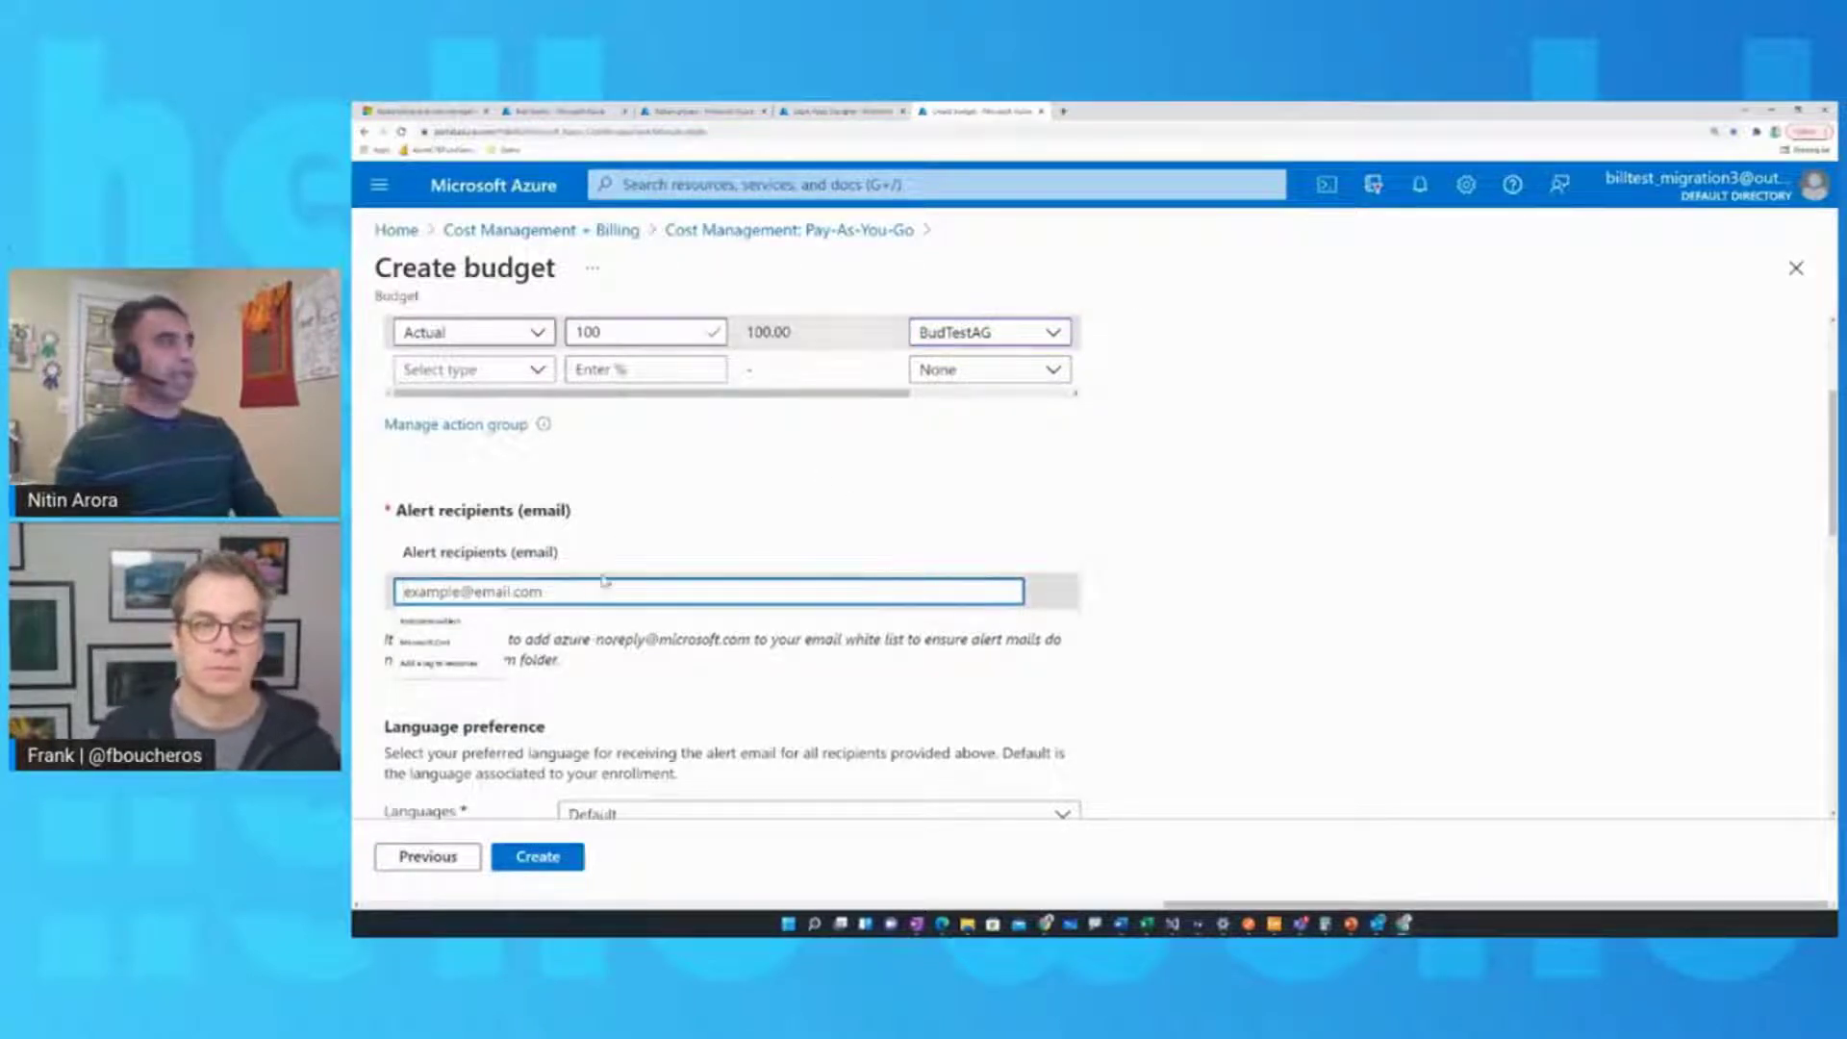
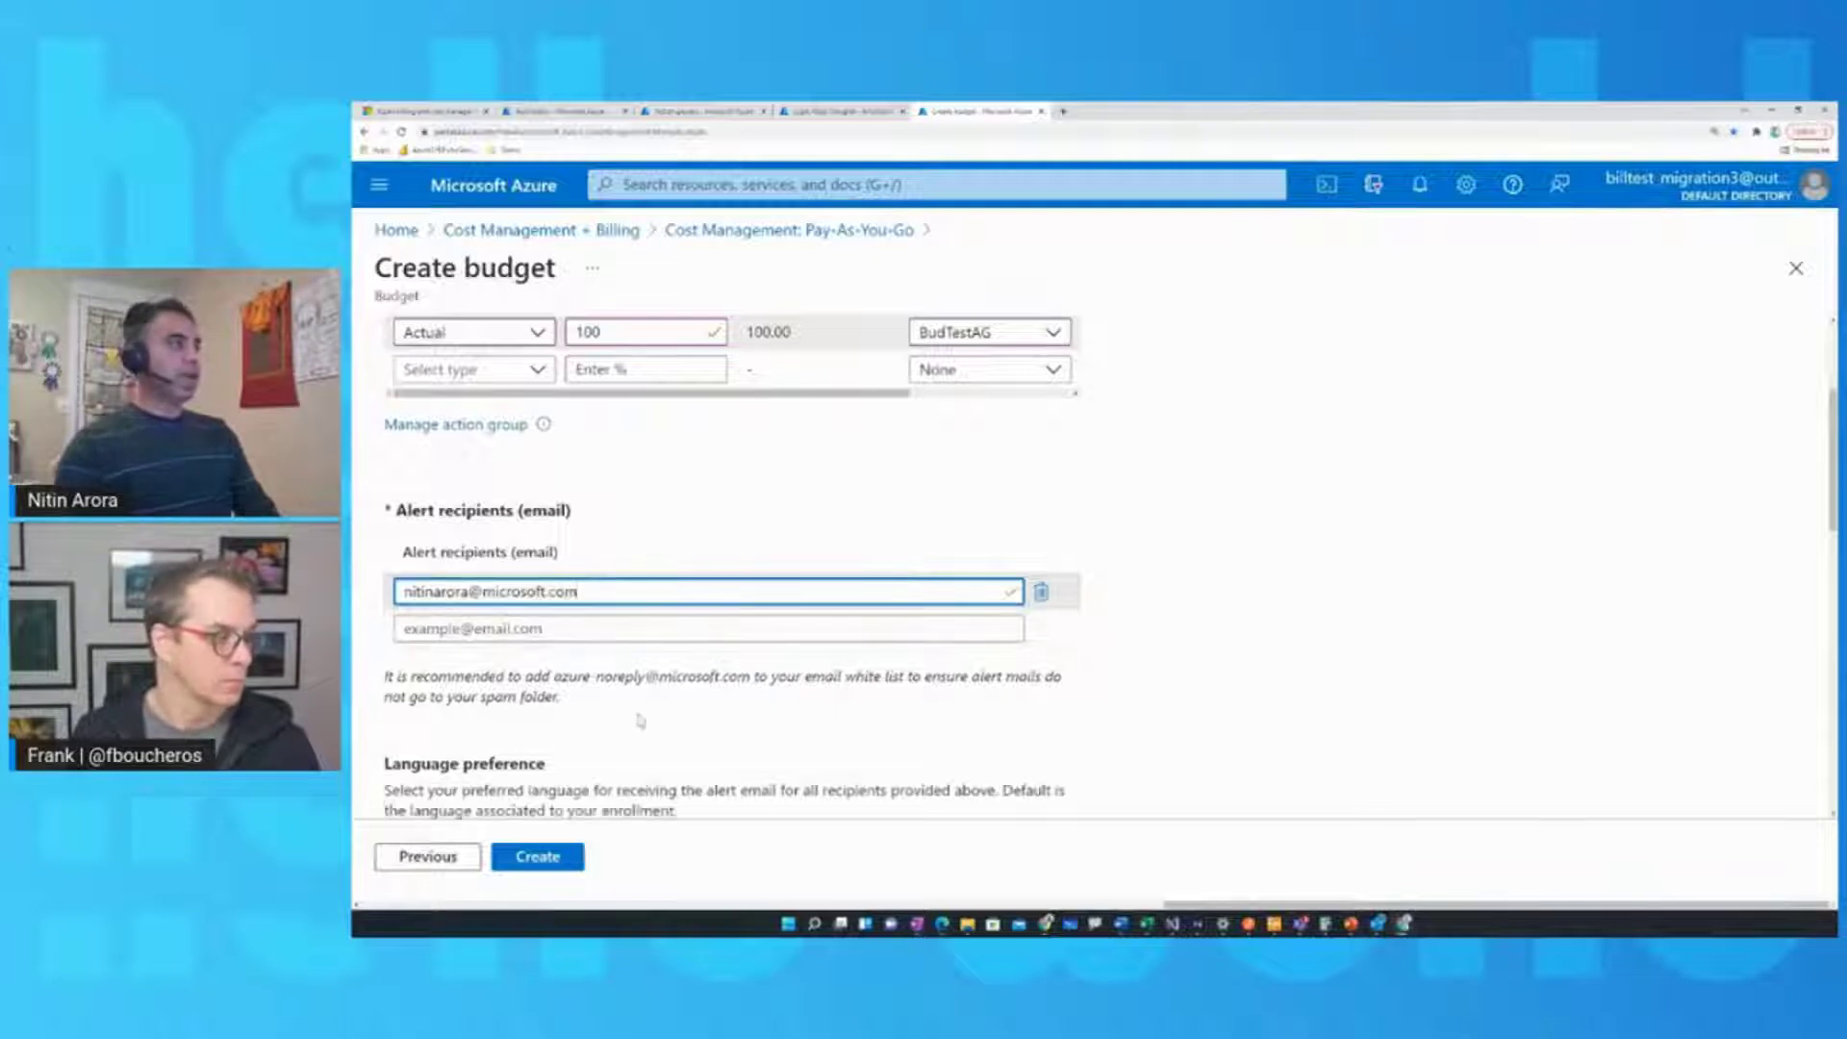
scroll(678, 789, down, 2)
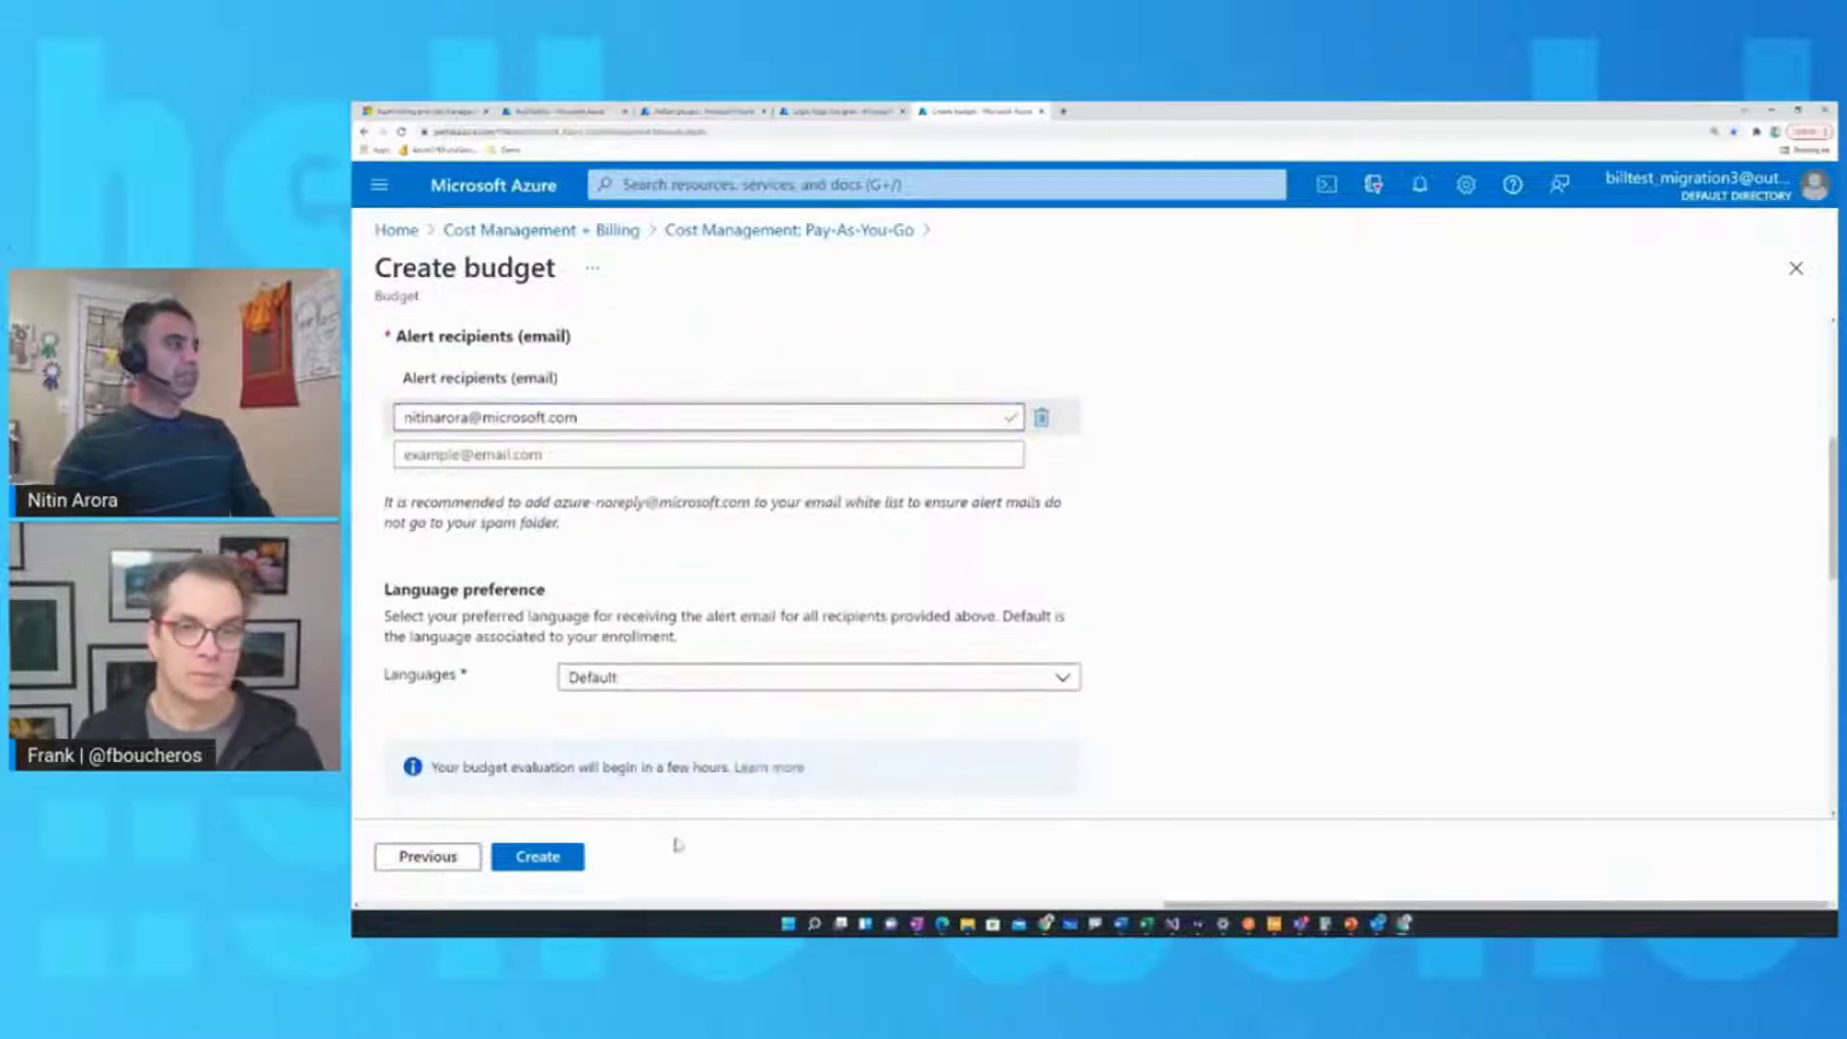
click(563, 859)
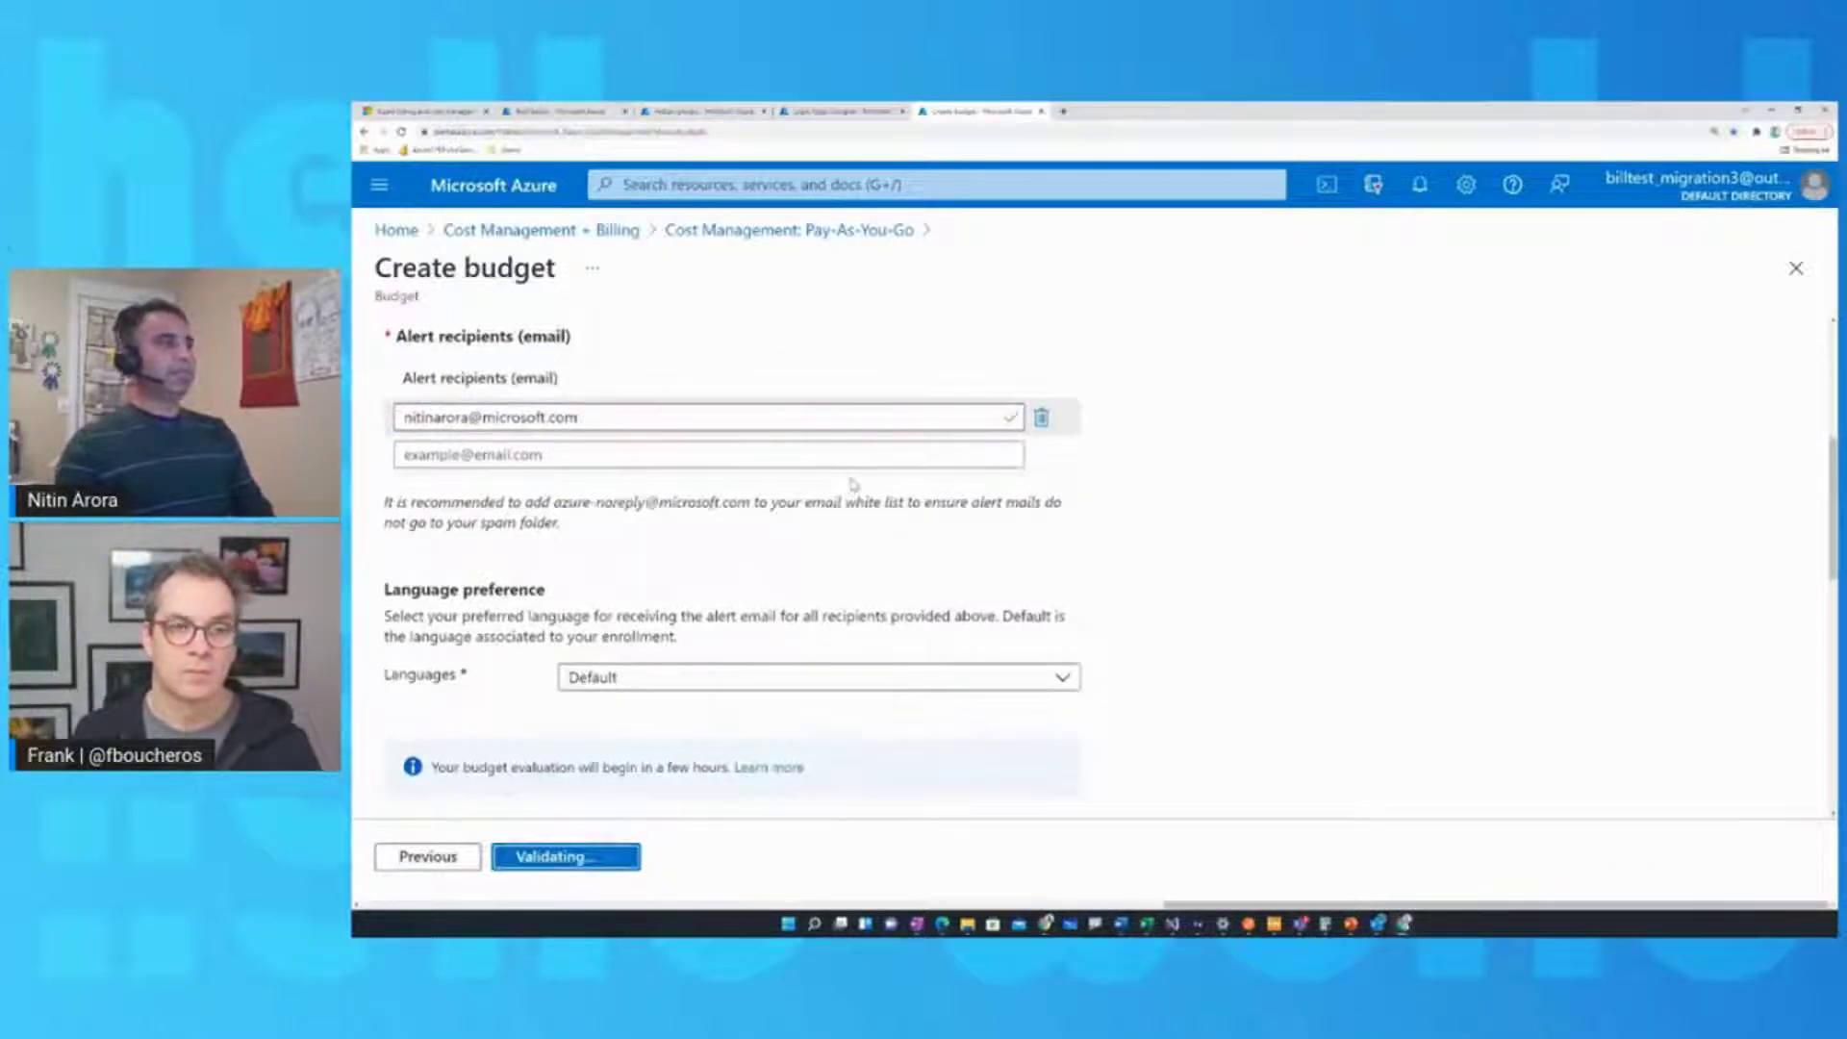
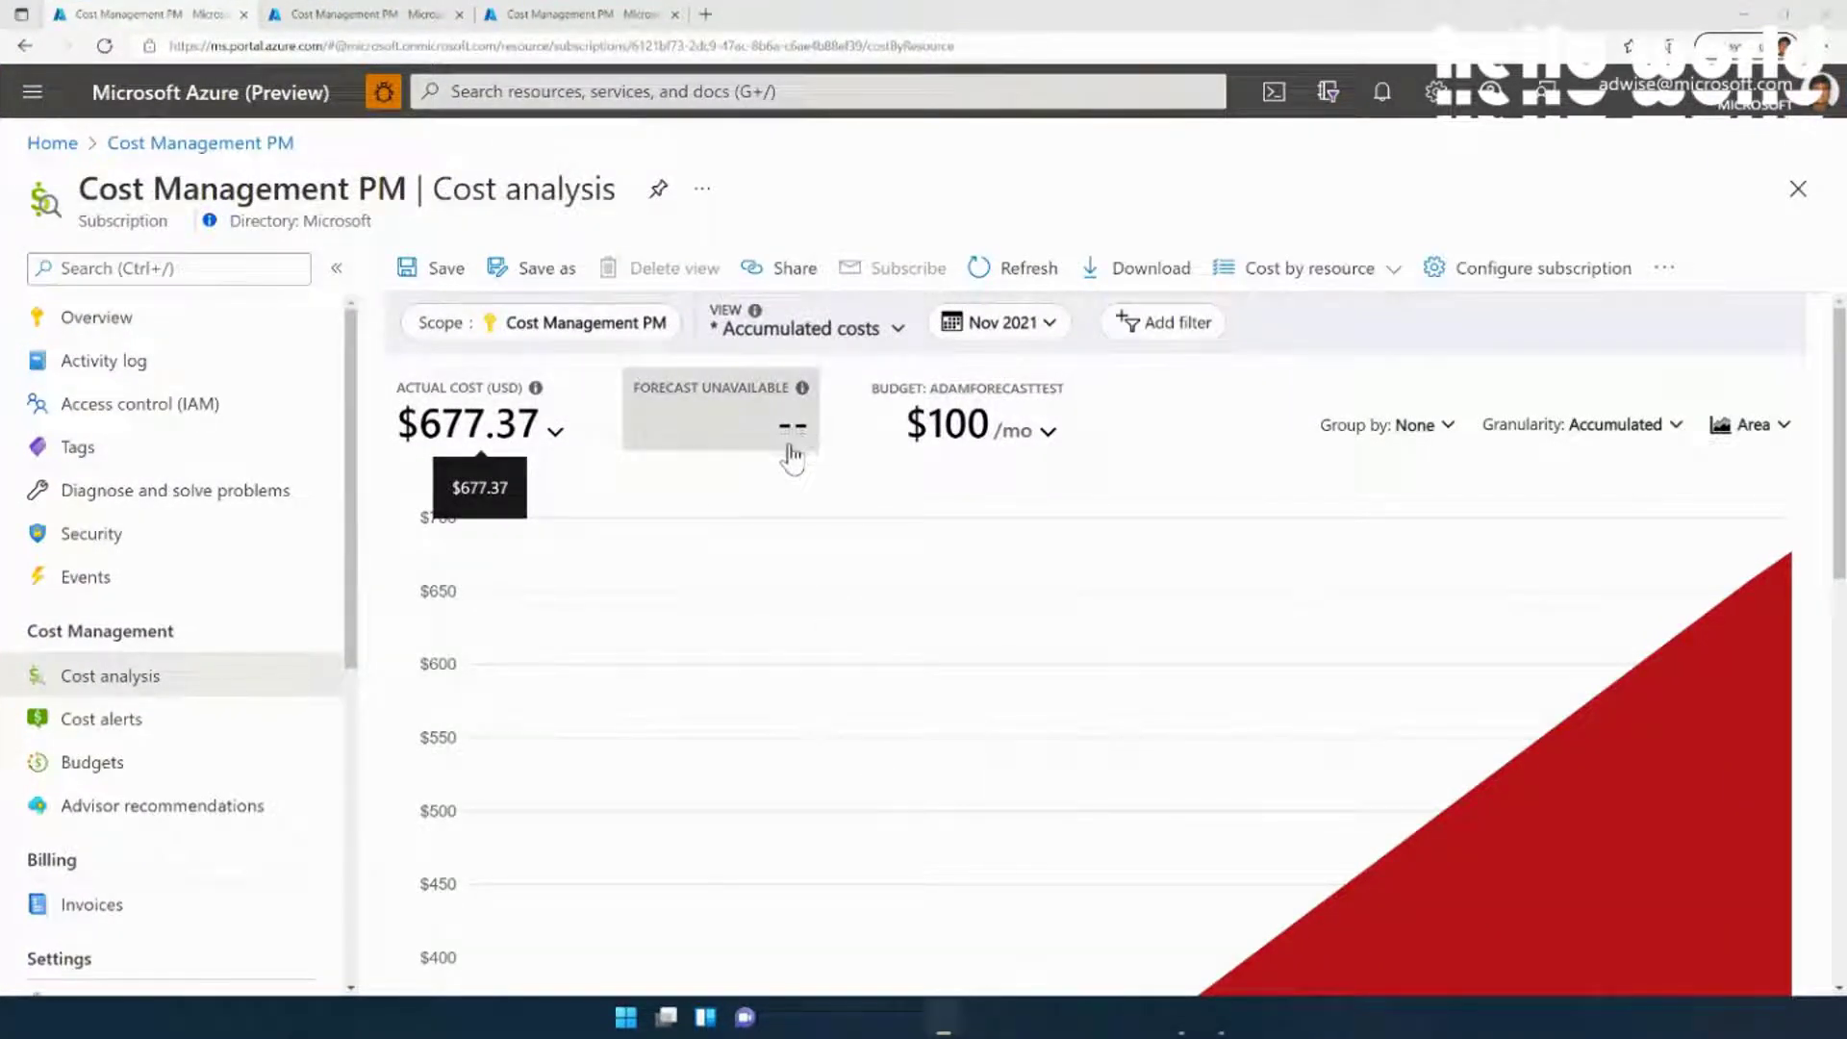
scroll(792, 471, down, 1)
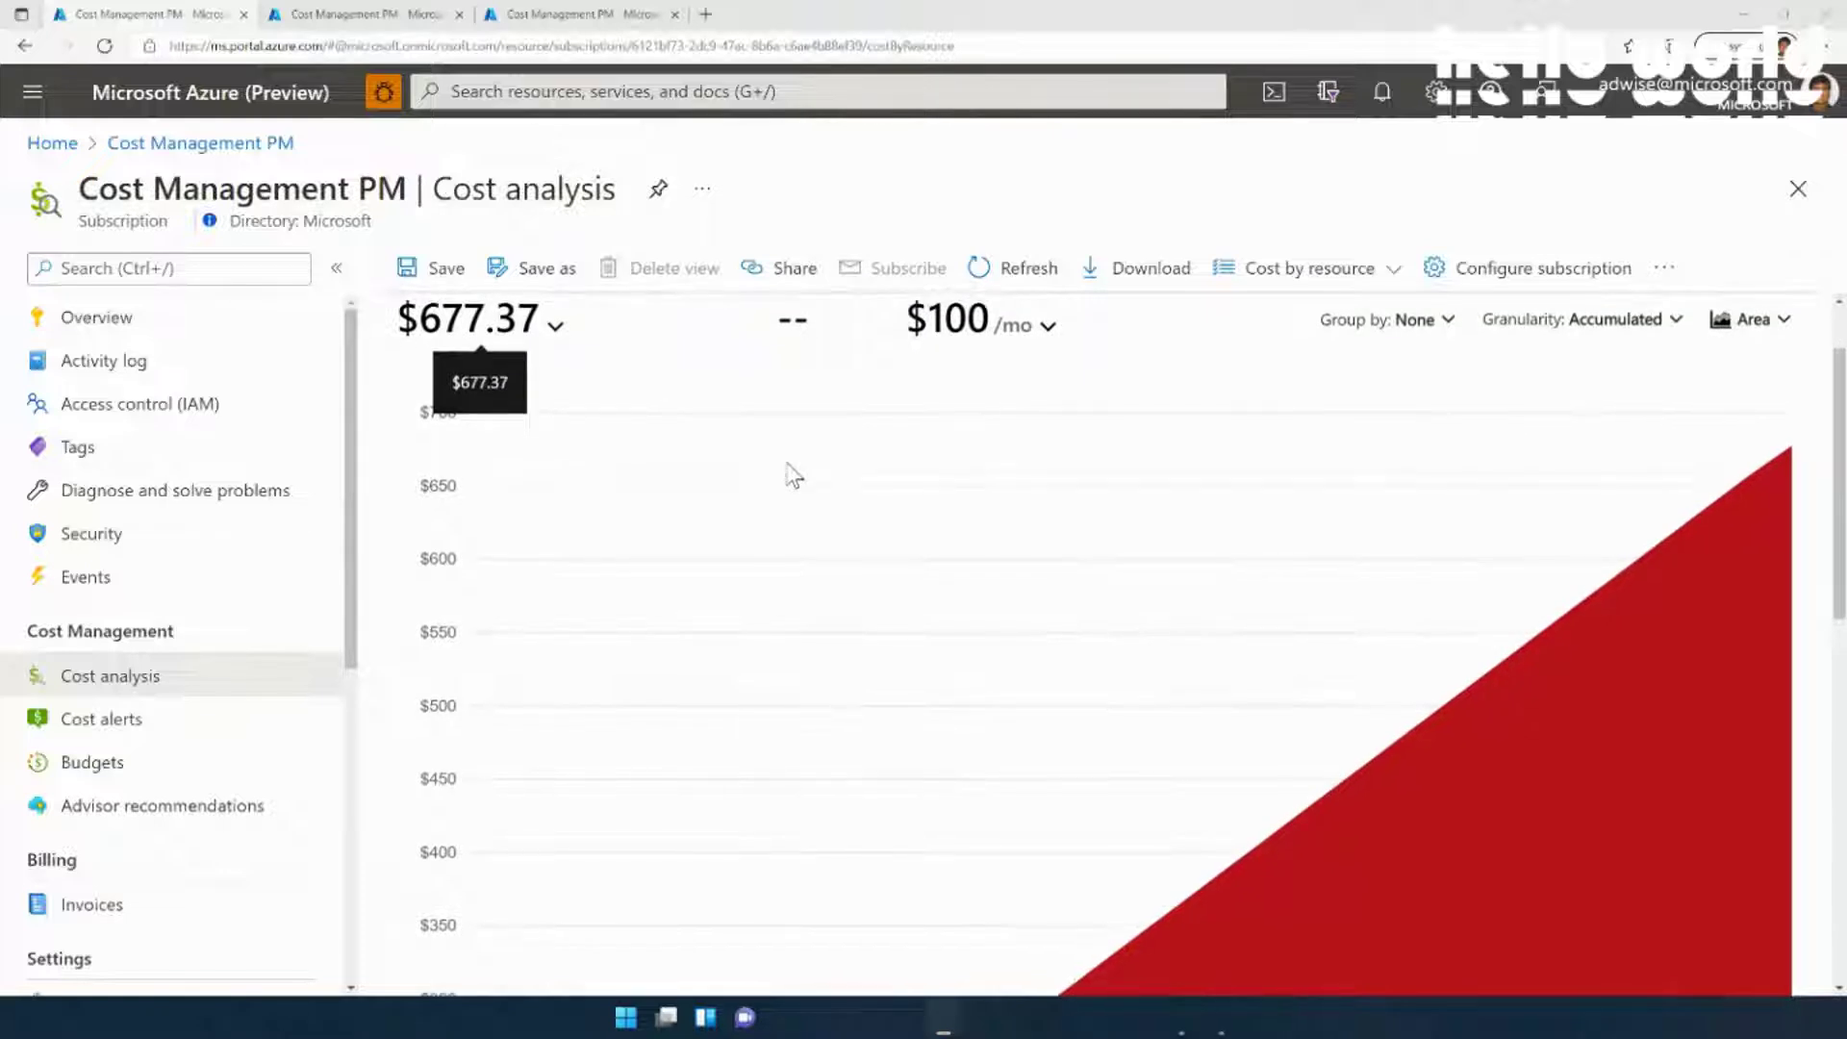
scroll(793, 475, up, 1)
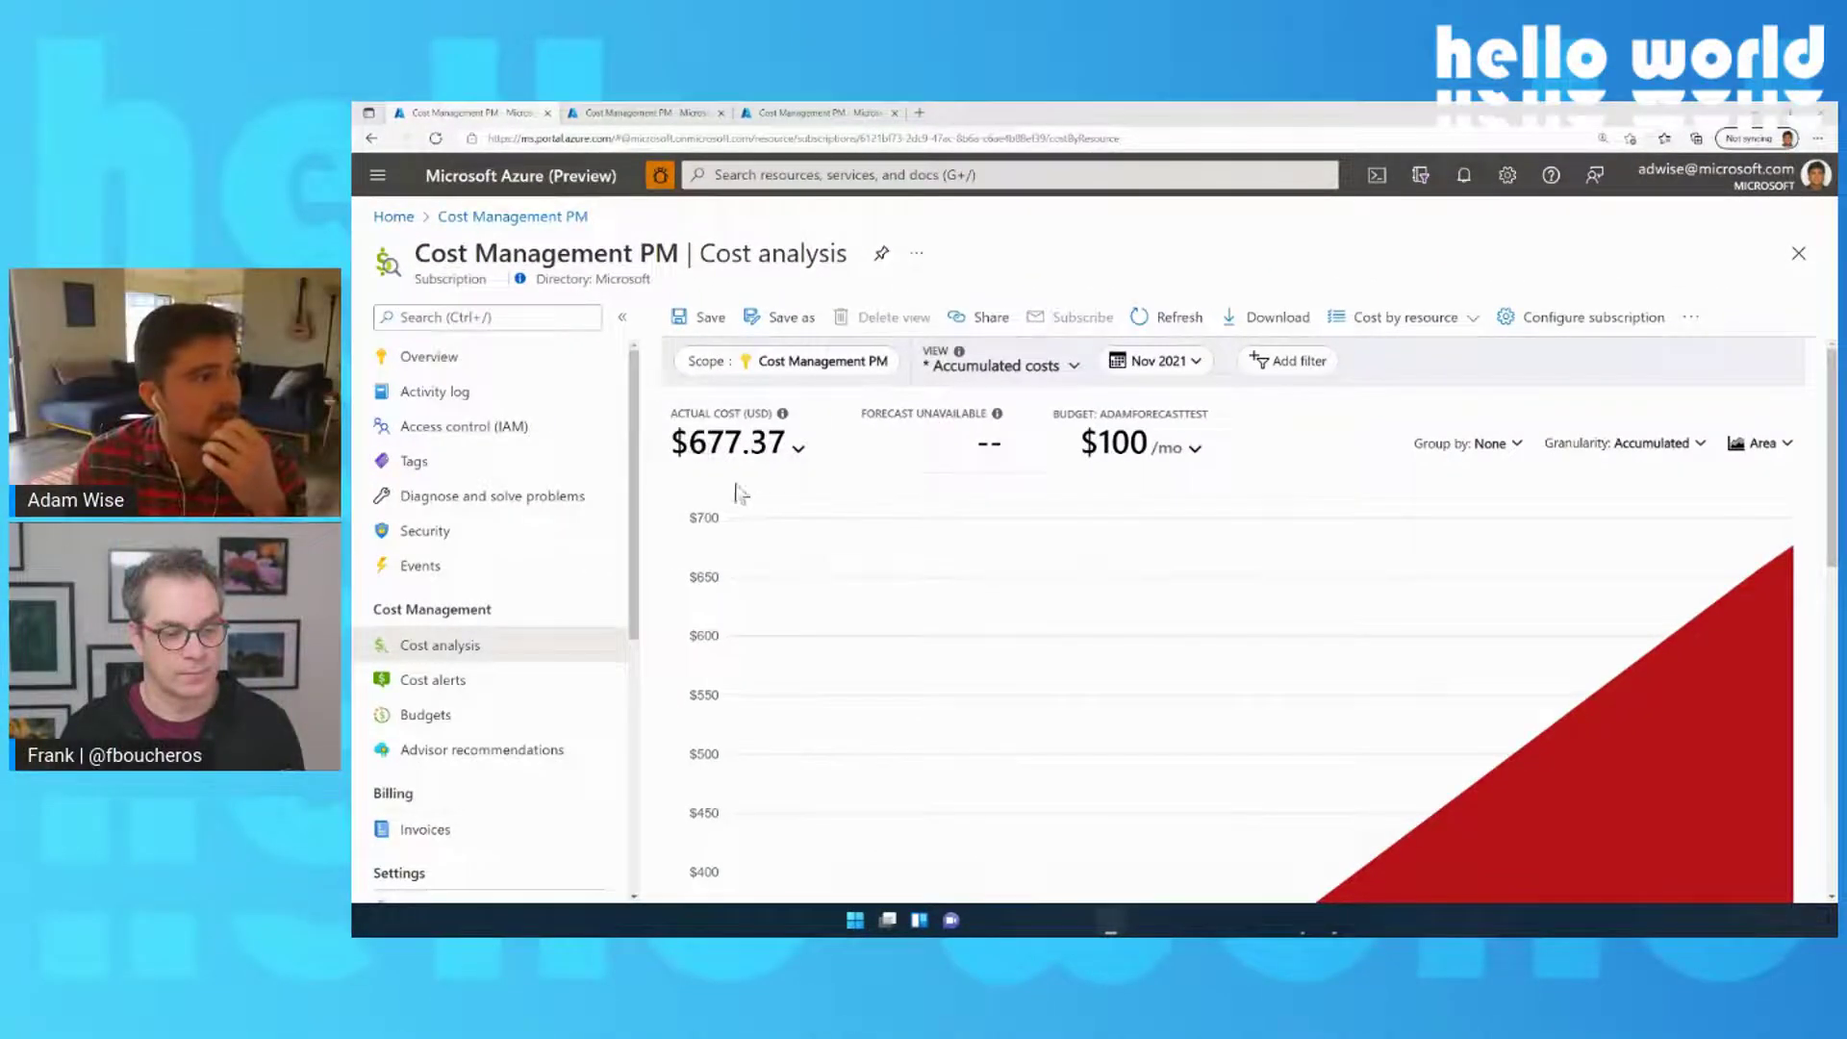
mouse_move(824, 537)
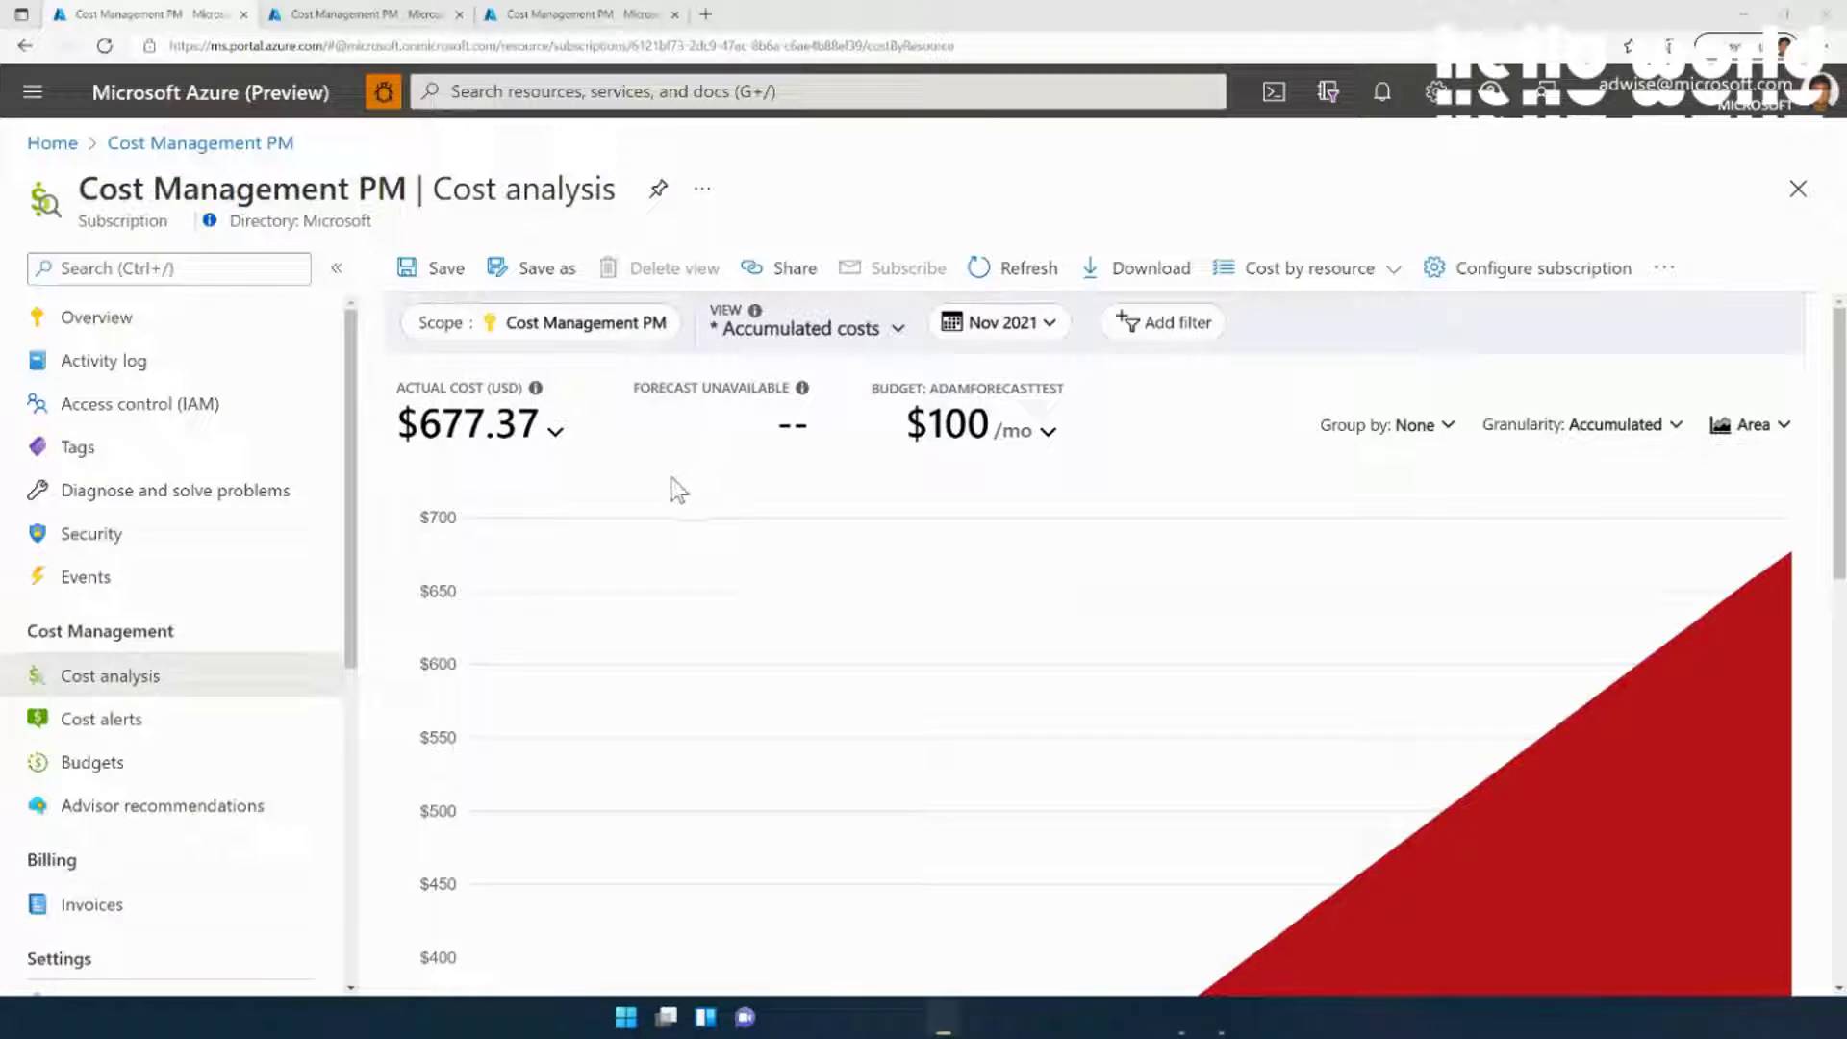
scroll(671, 480, down, 1)
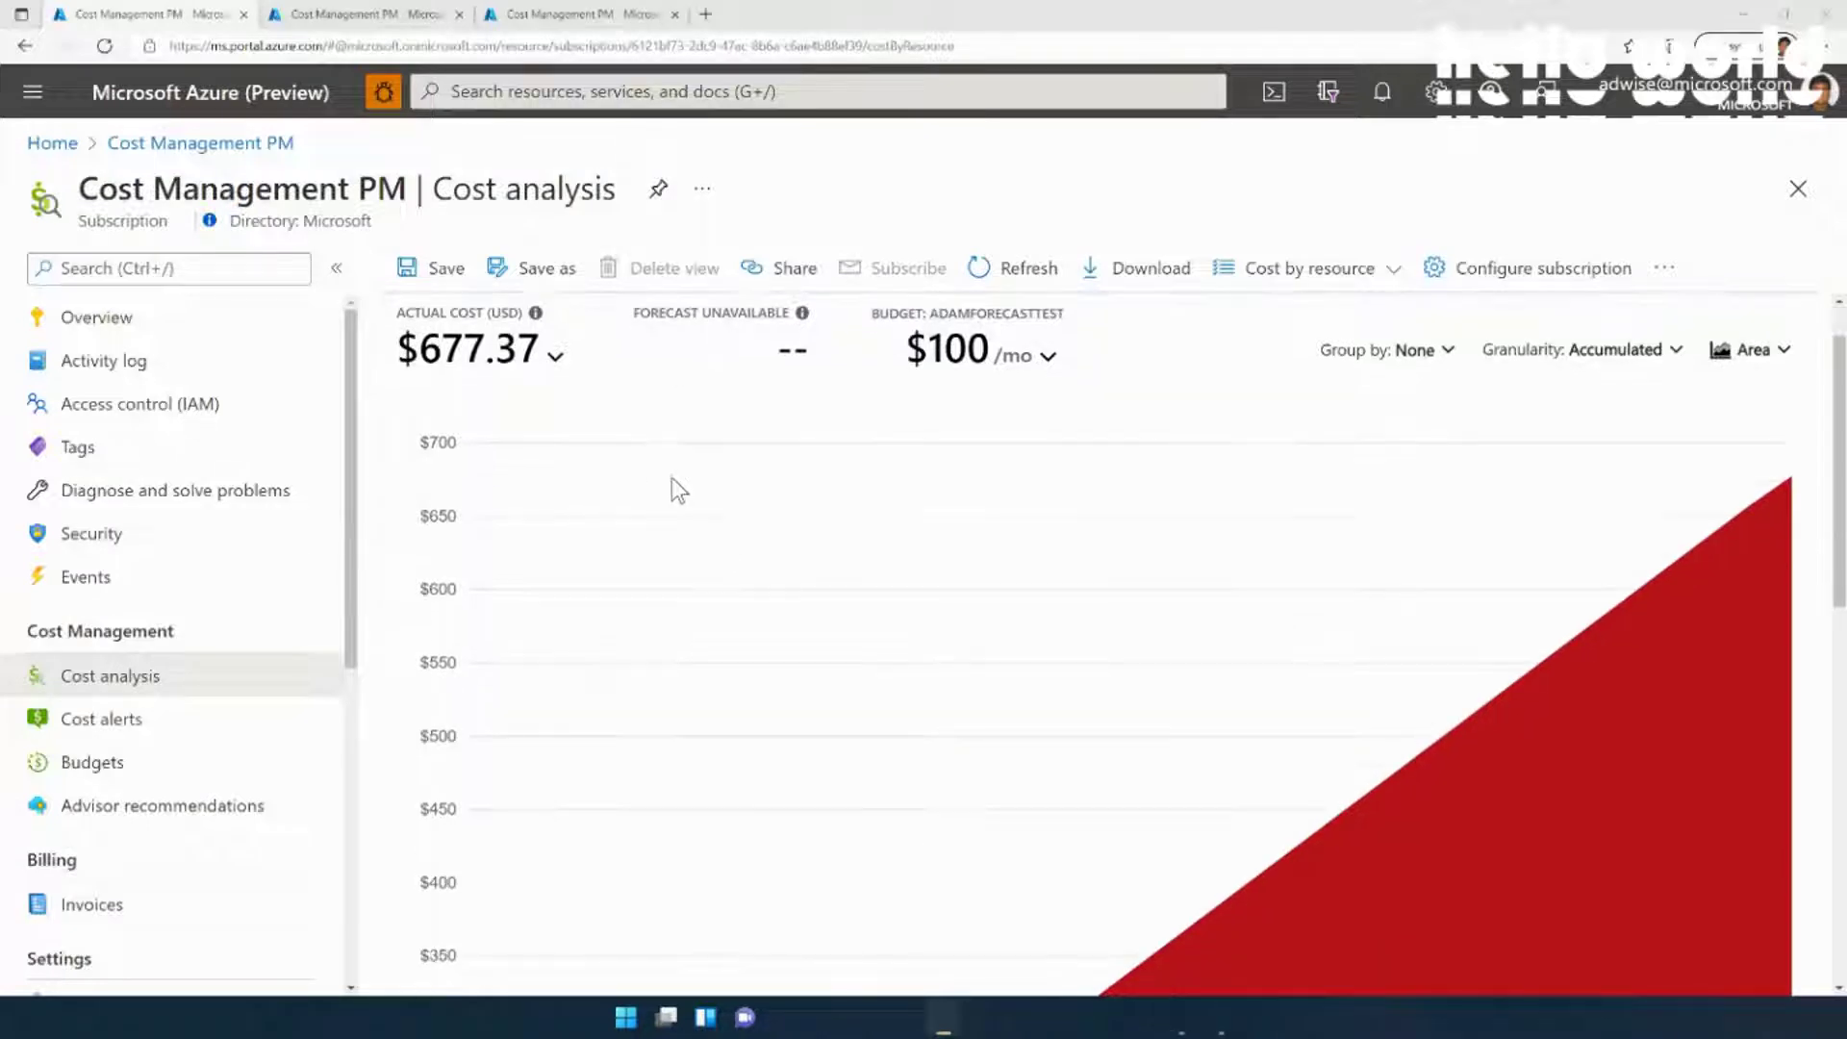
scroll(671, 481, up, 1)
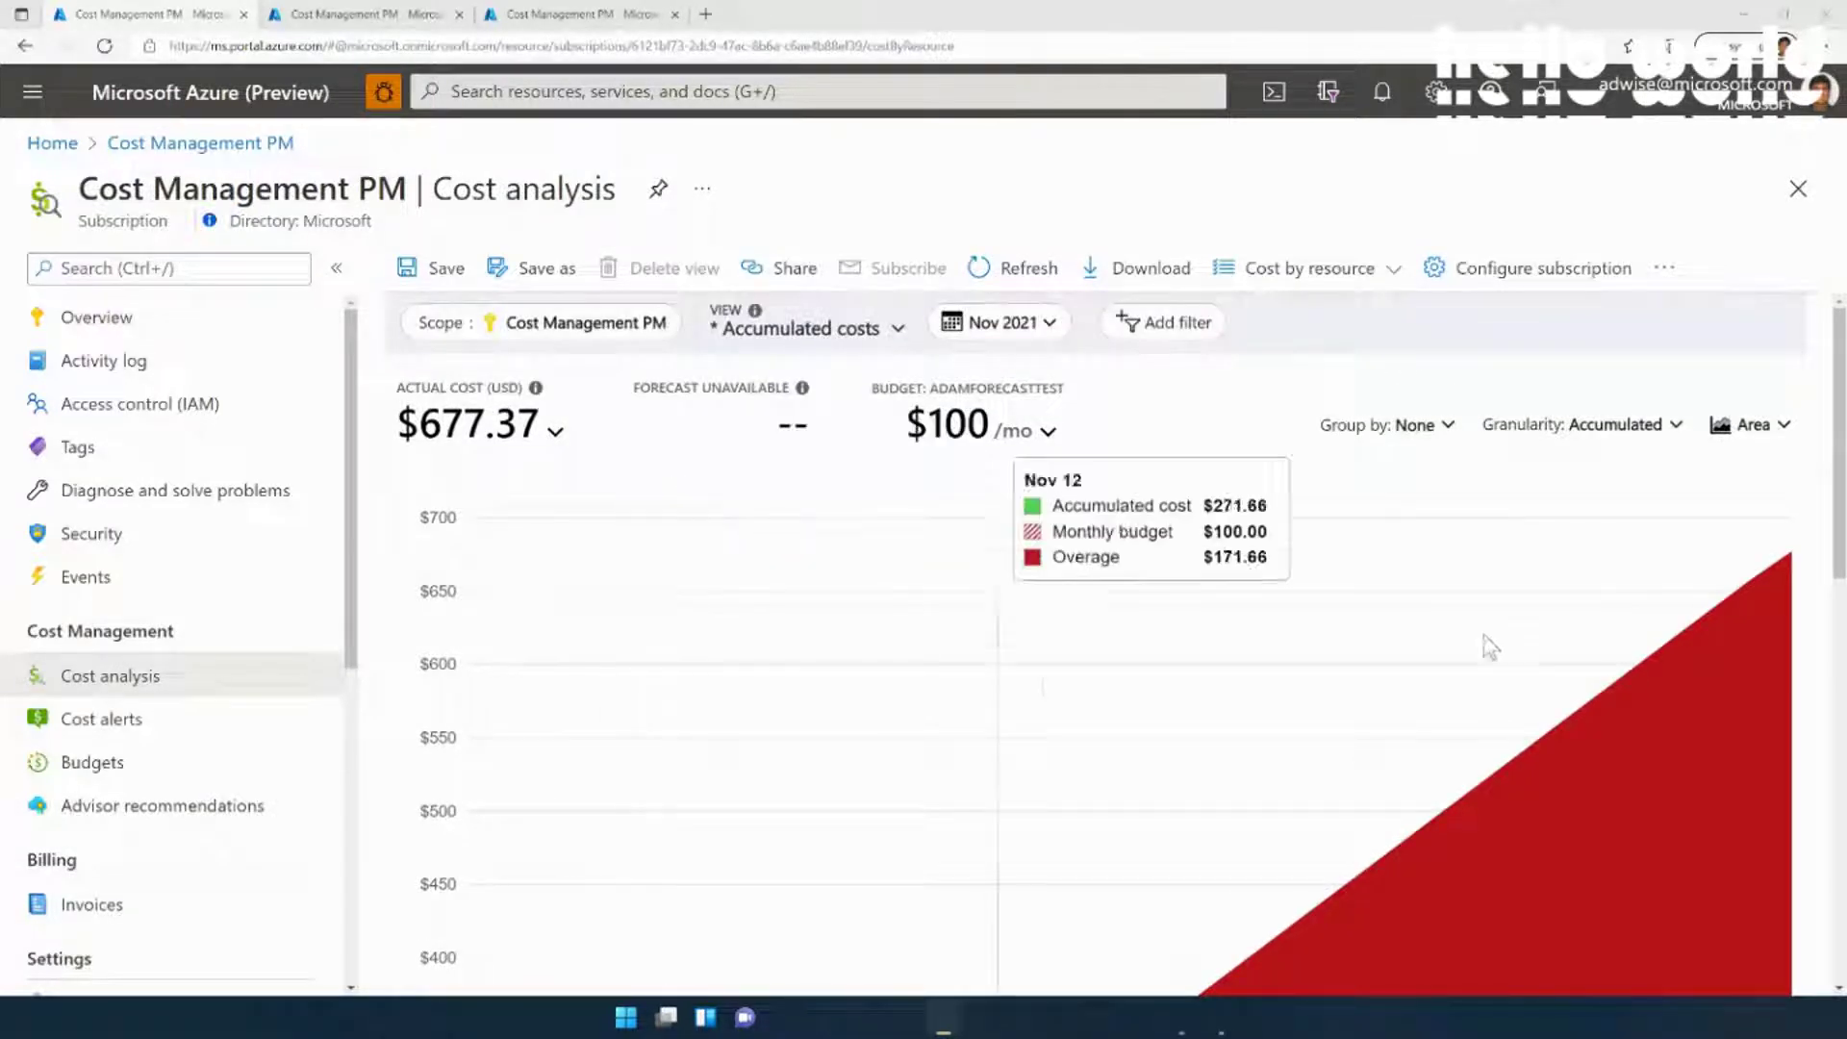
scroll(998, 701, down, 1)
scroll(1010, 673, up, 1)
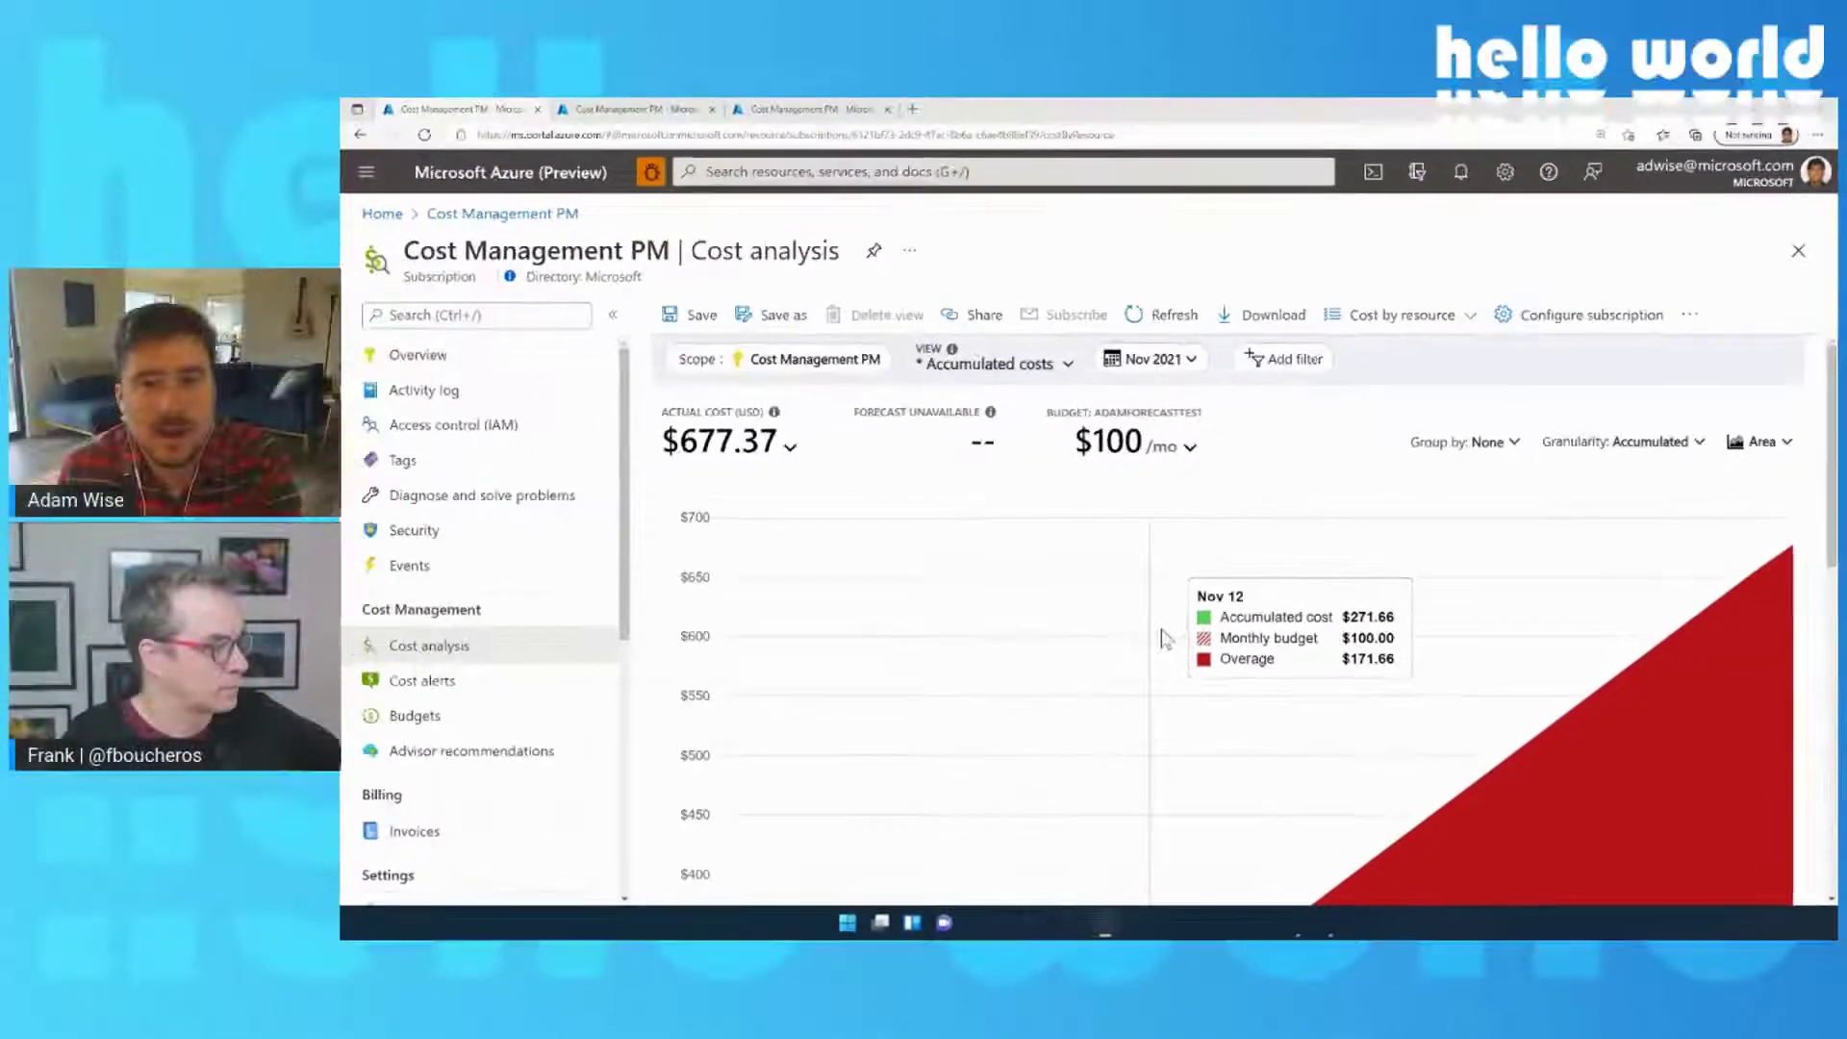
scroll(1020, 666, down, 2)
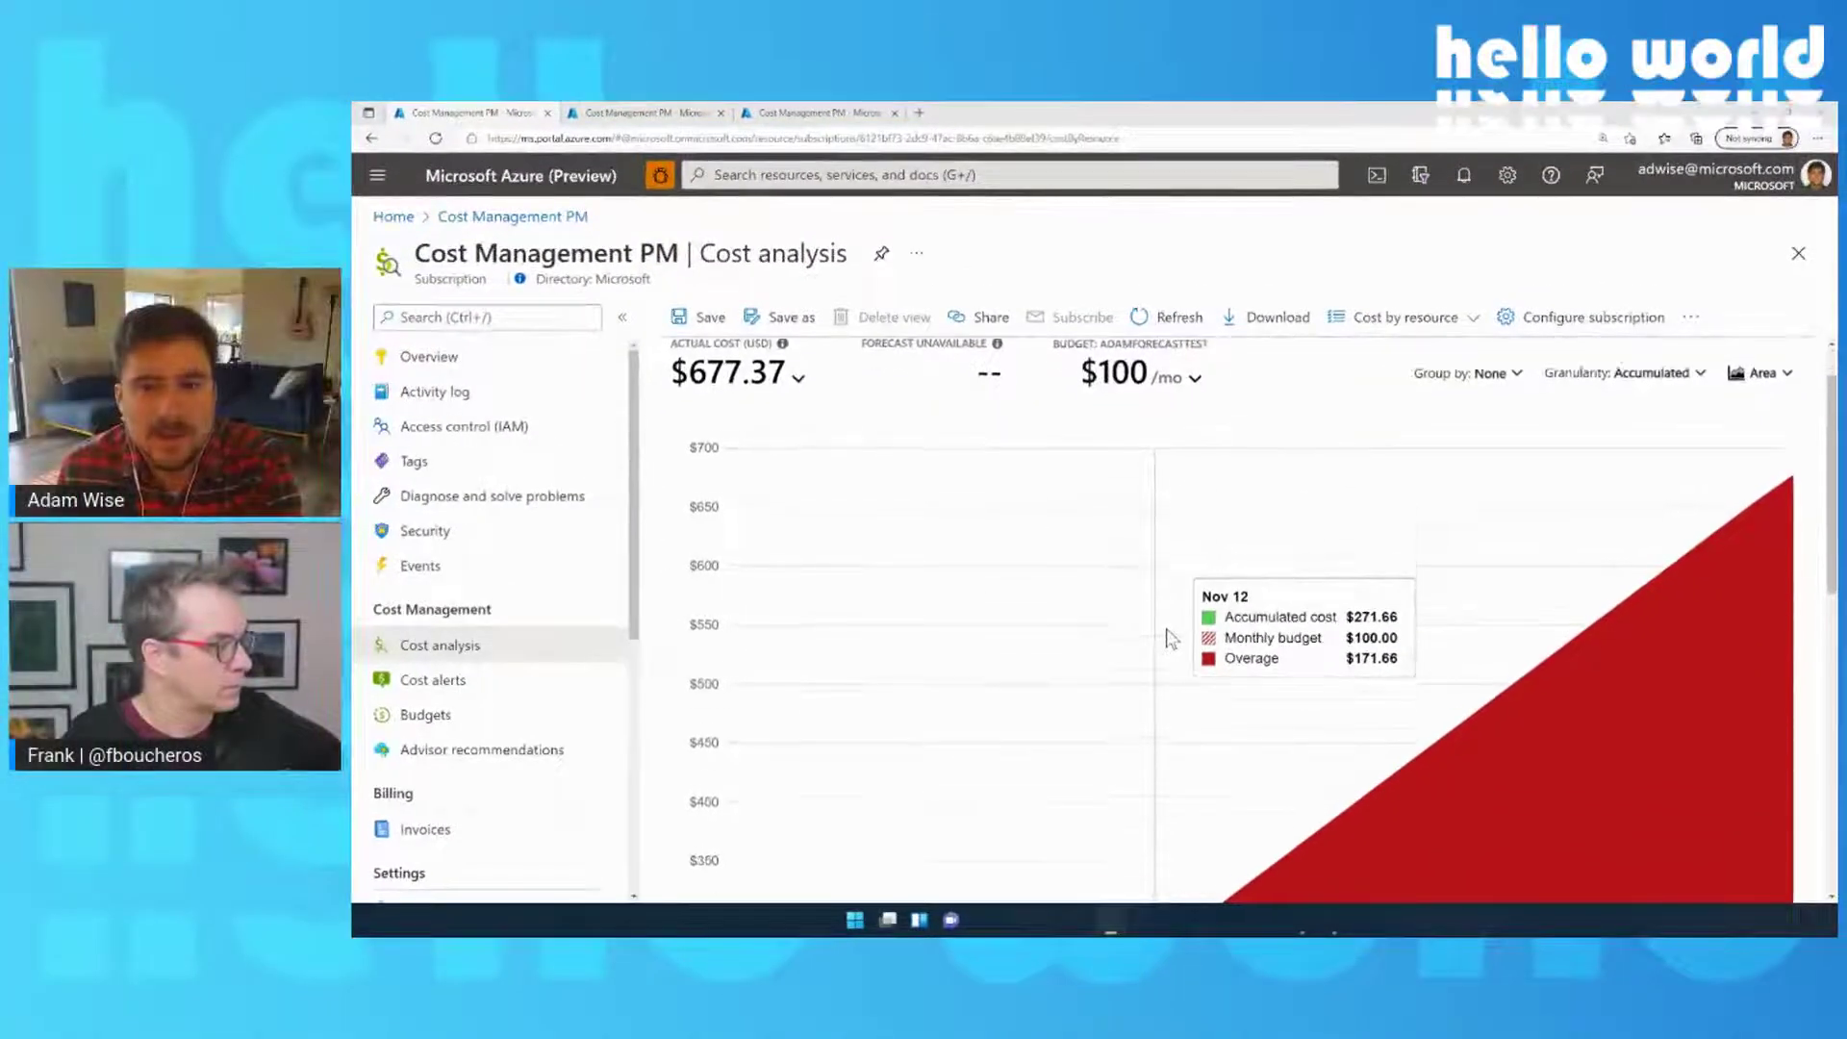
scroll(1167, 638, down, 3)
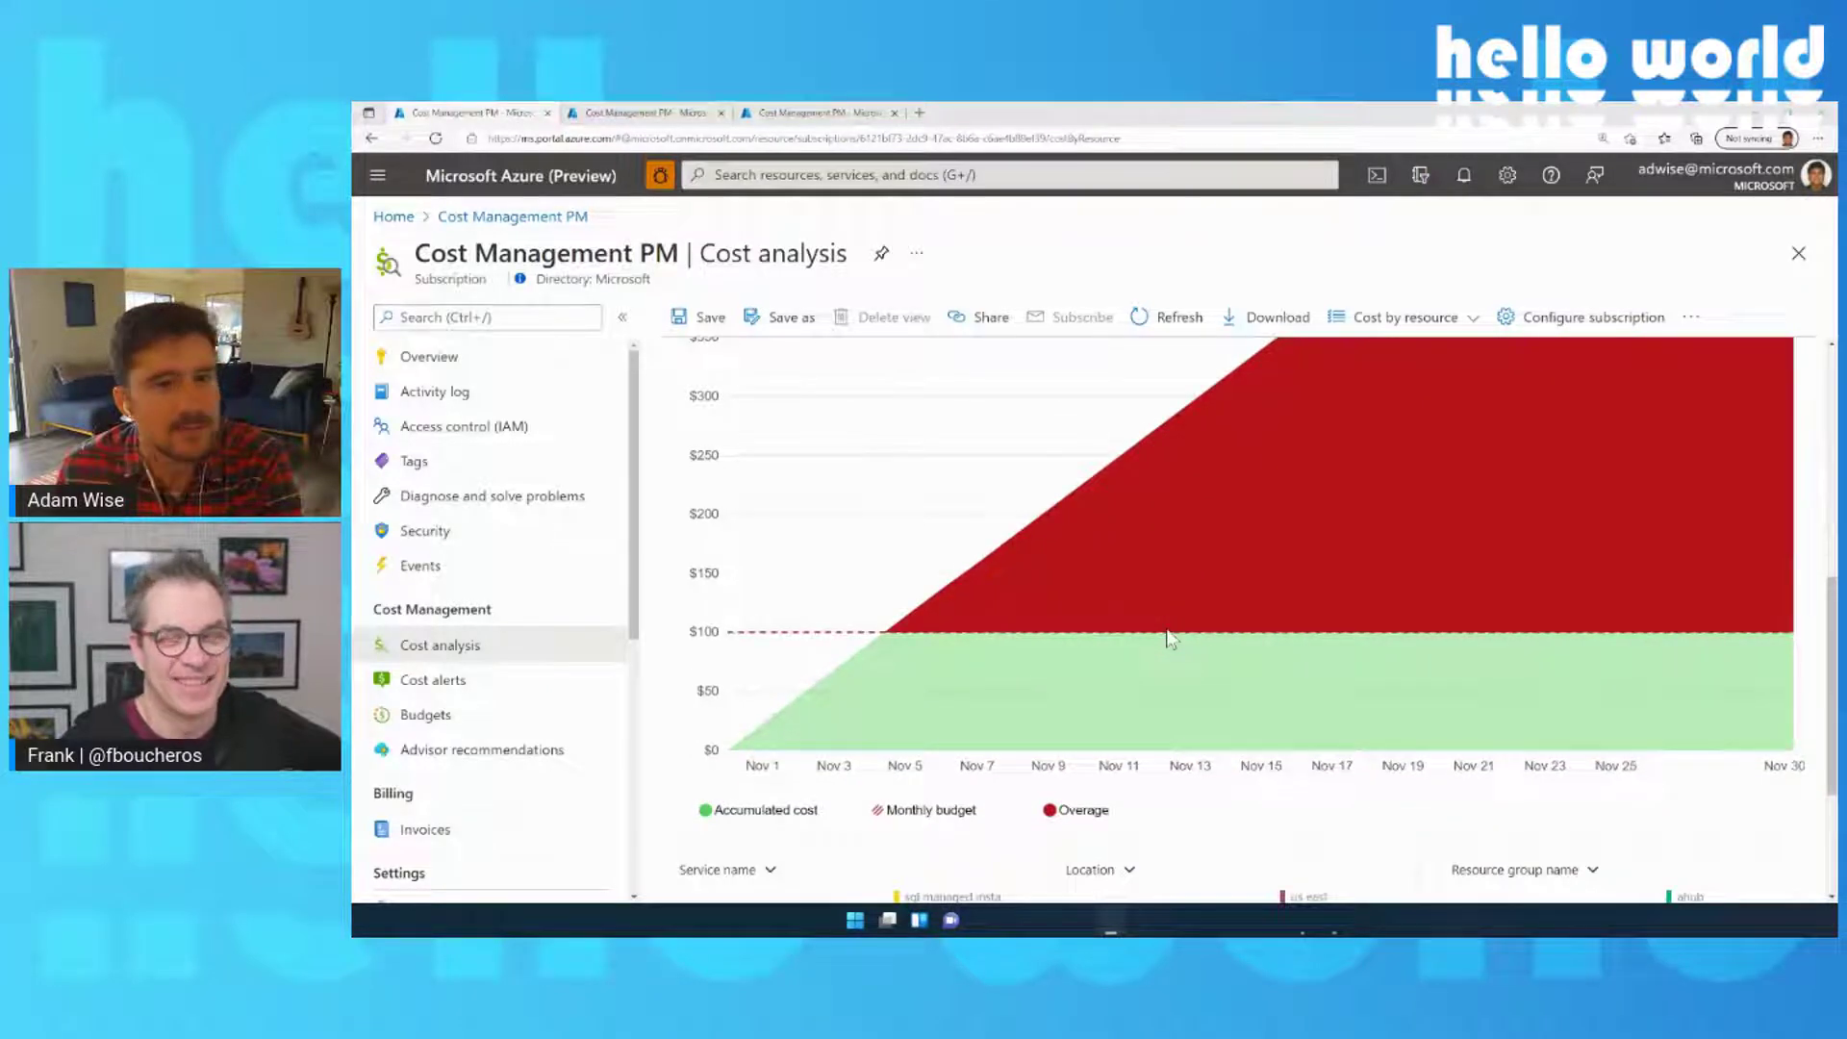
scroll(1169, 638, down, 1)
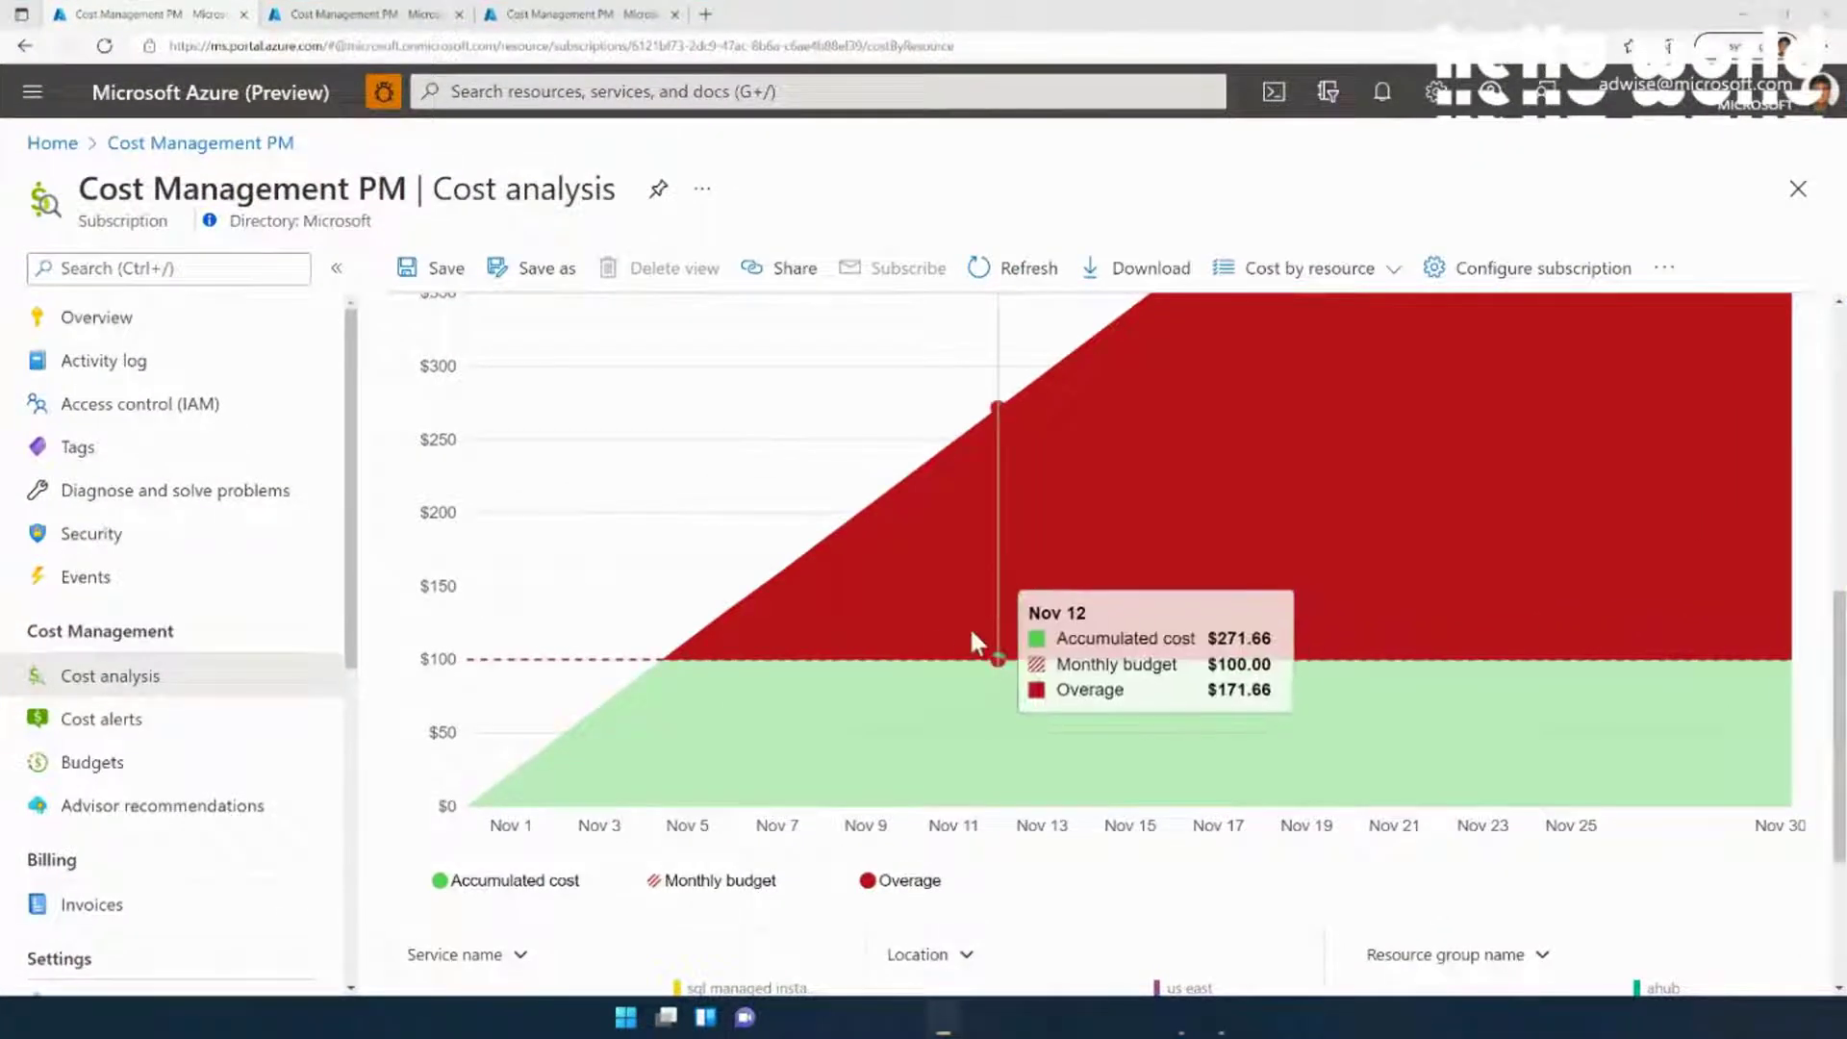
mouse_move(796, 779)
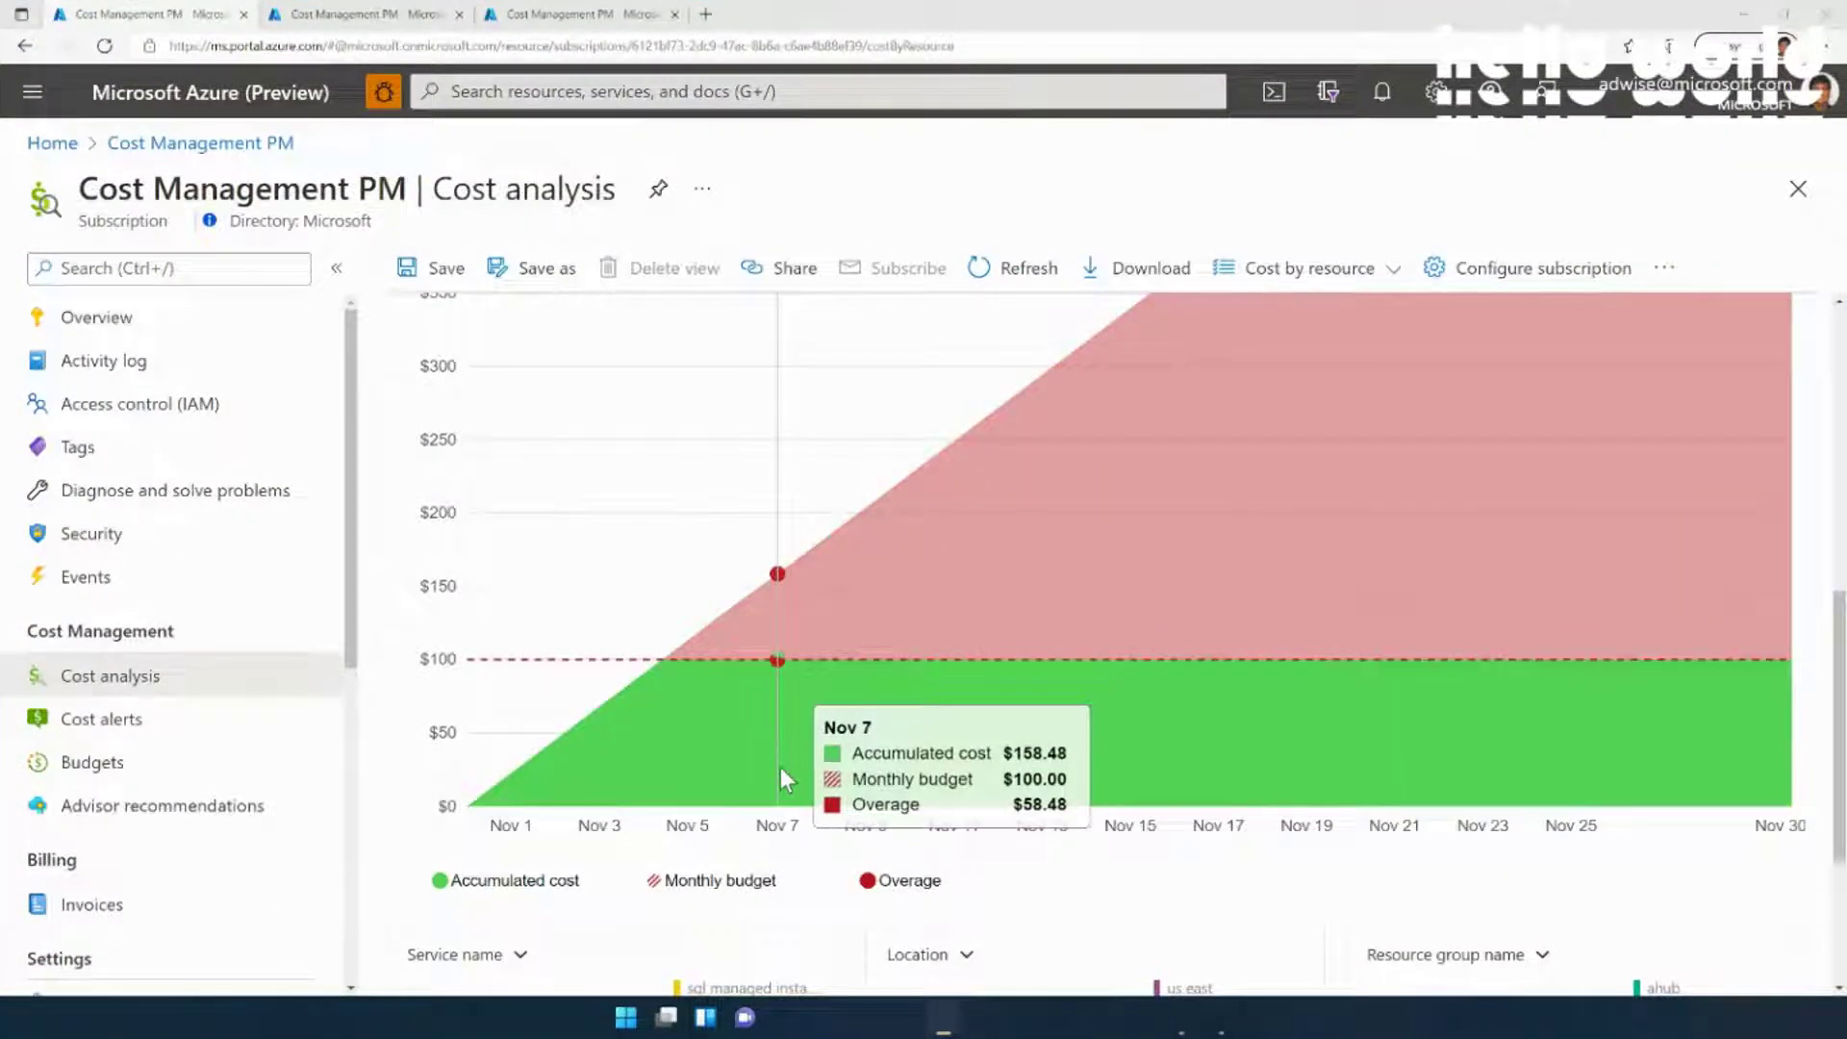
scroll(781, 766, up, 4)
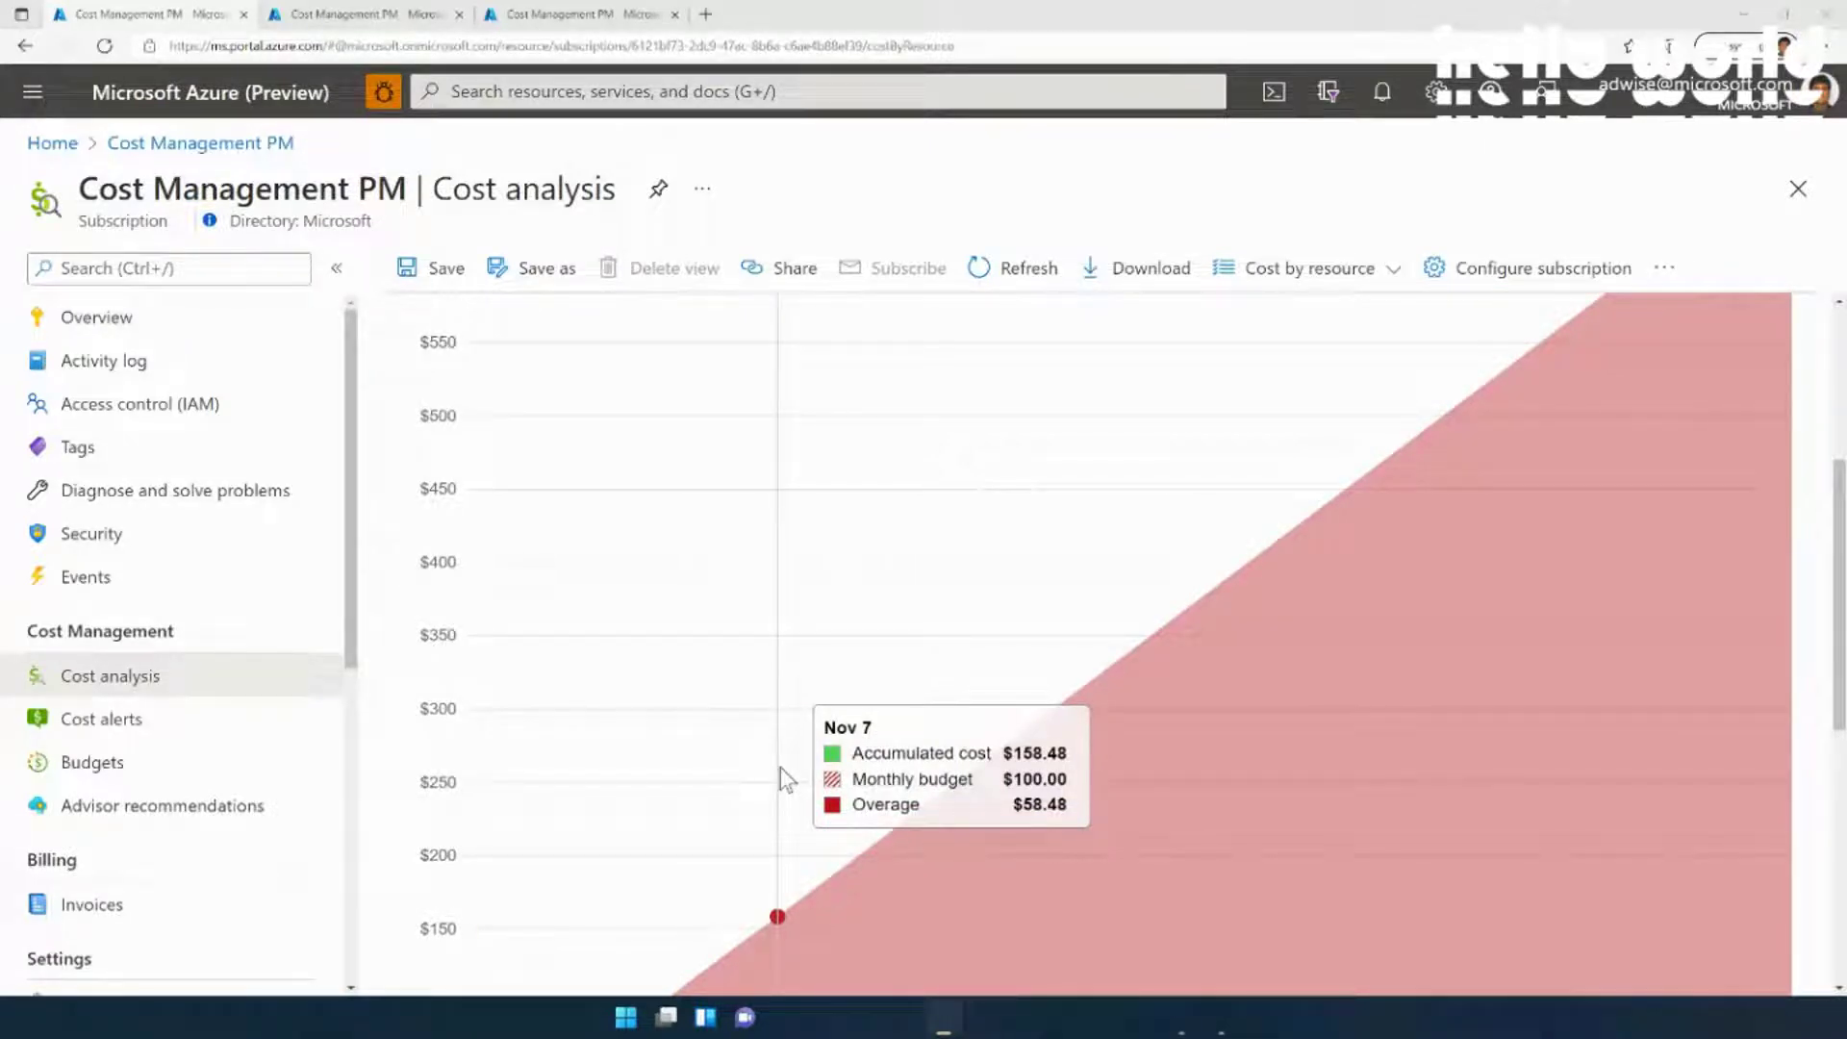
scroll(781, 769, up, 3)
scroll(781, 770, down, 3)
scroll(781, 765, up, 4)
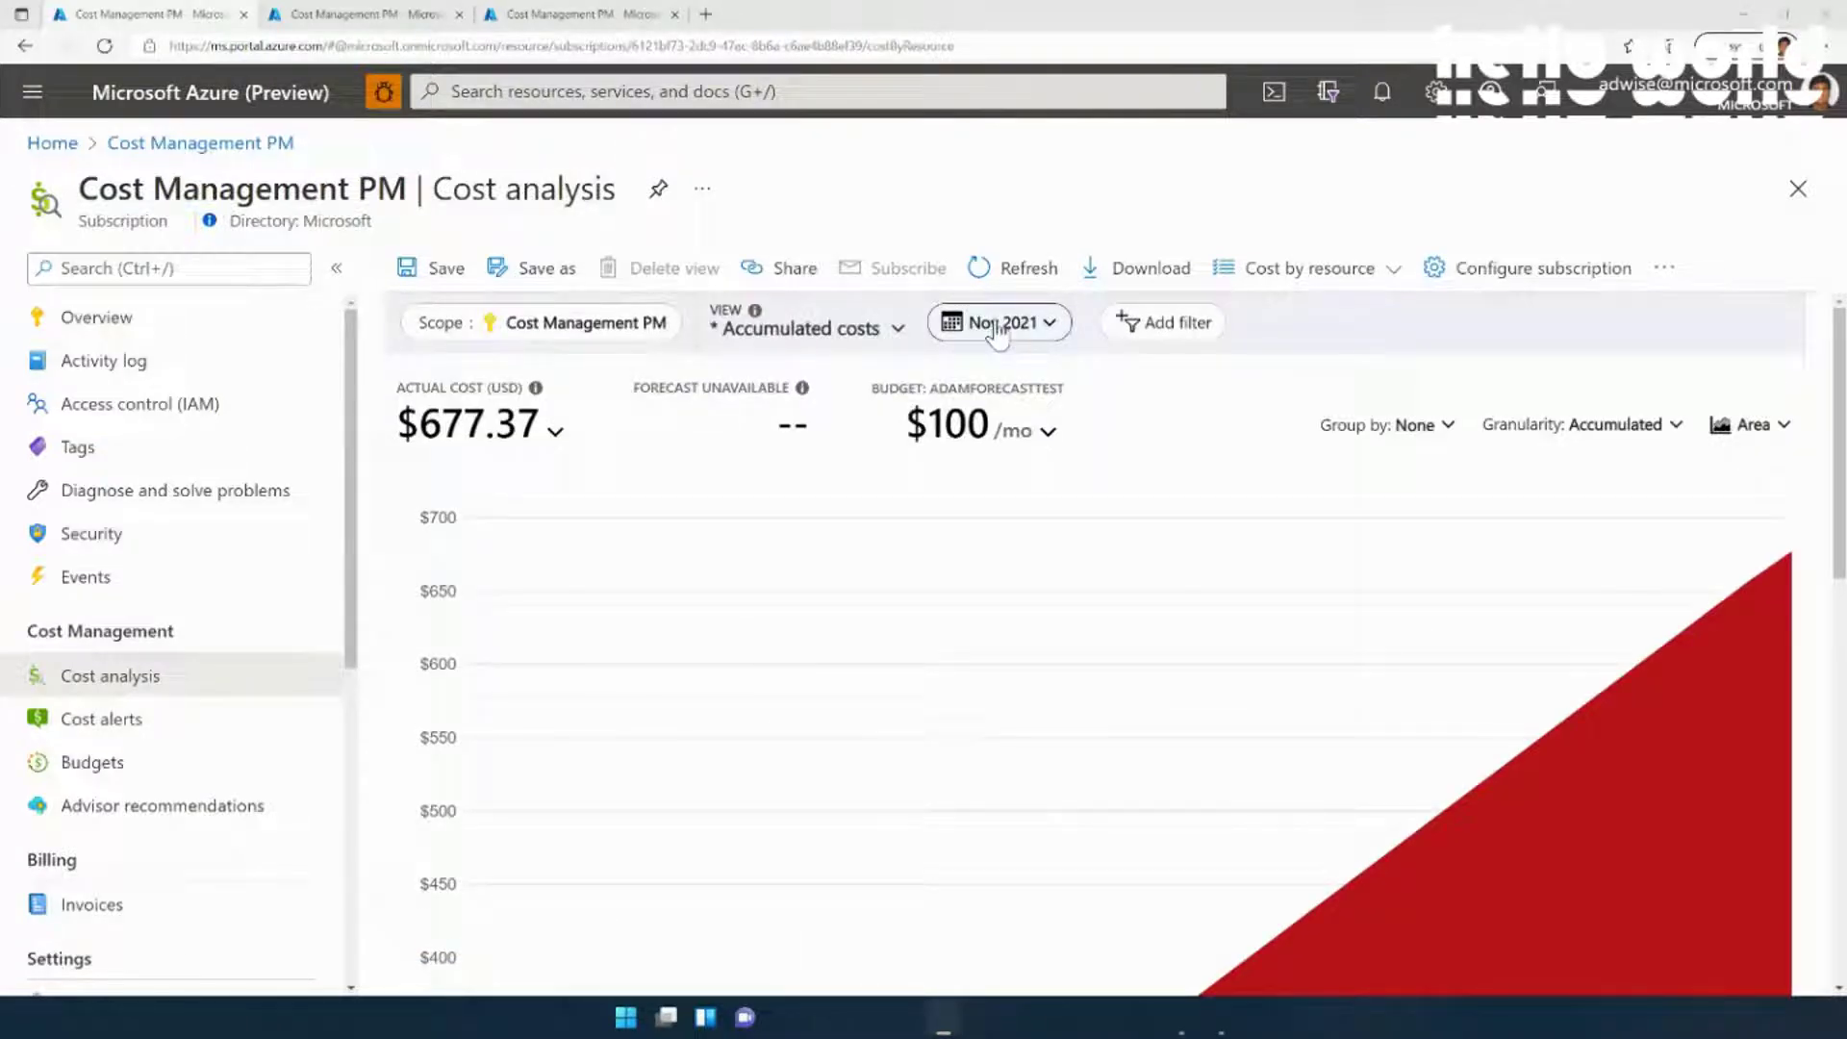
scroll(674, 876, down, 5)
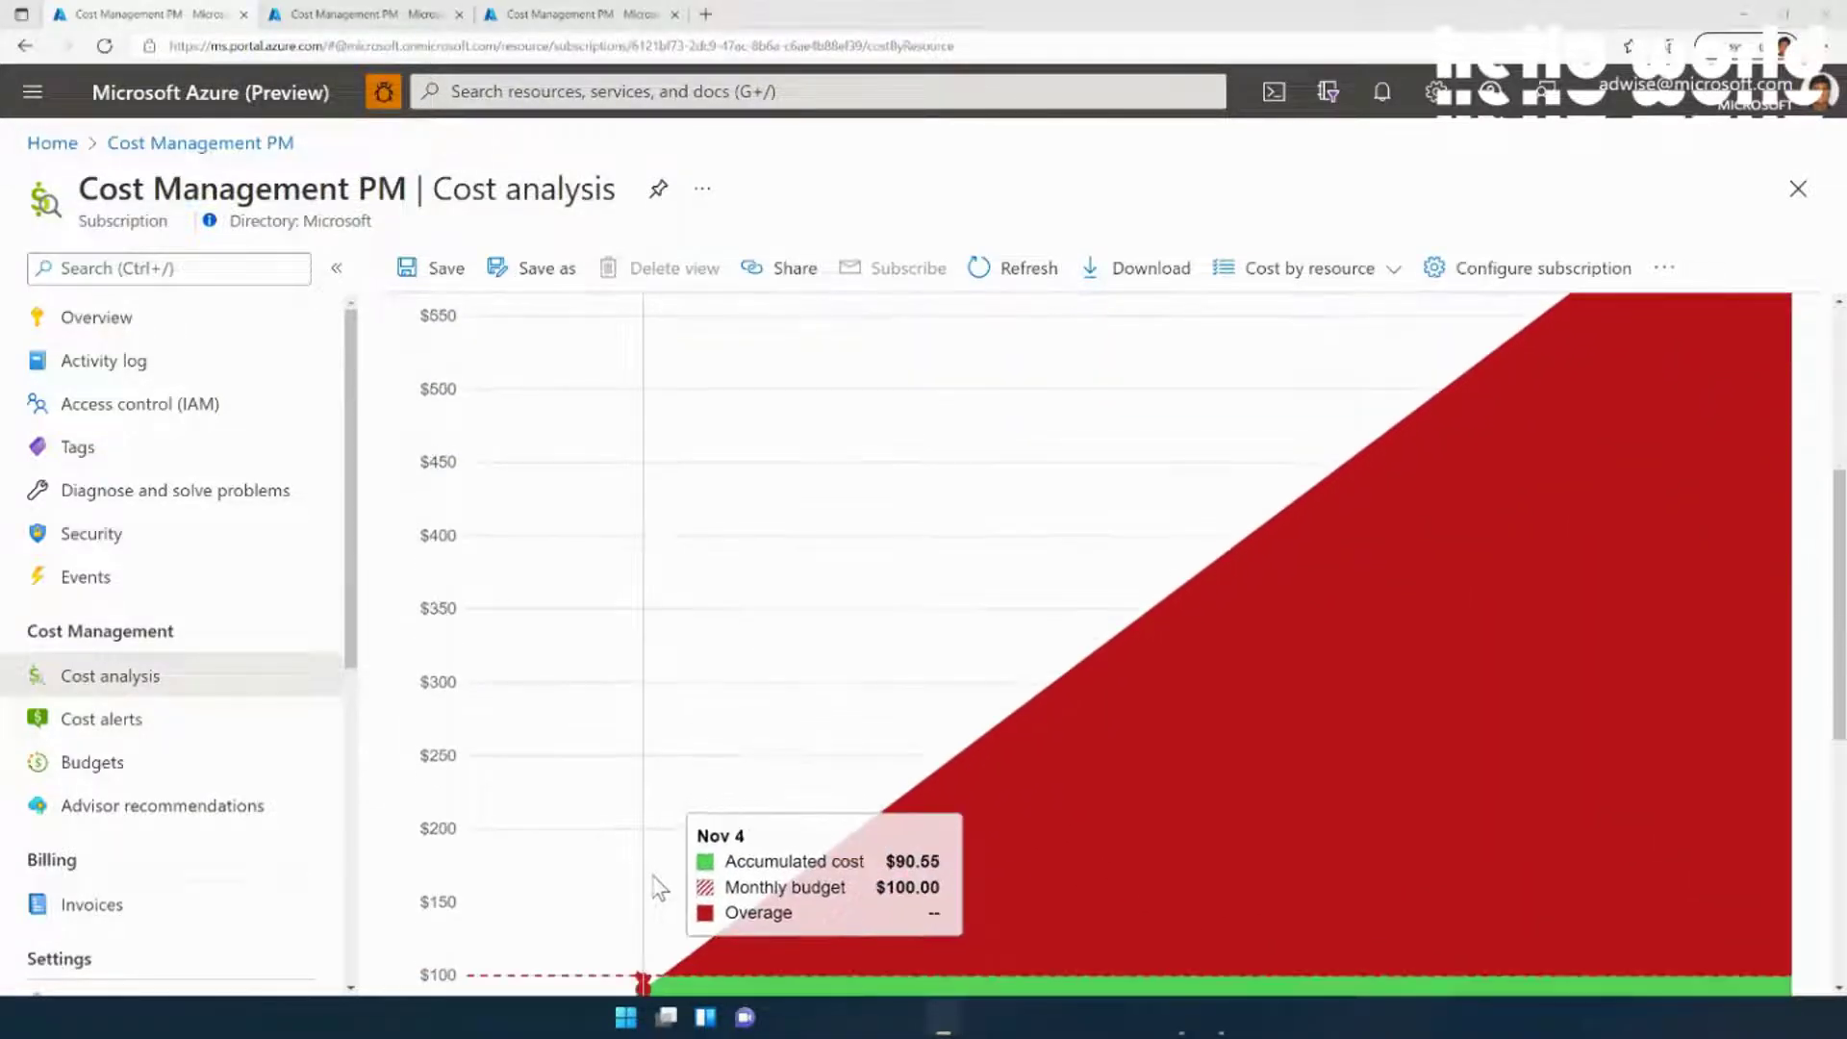
scroll(660, 886, down, 1)
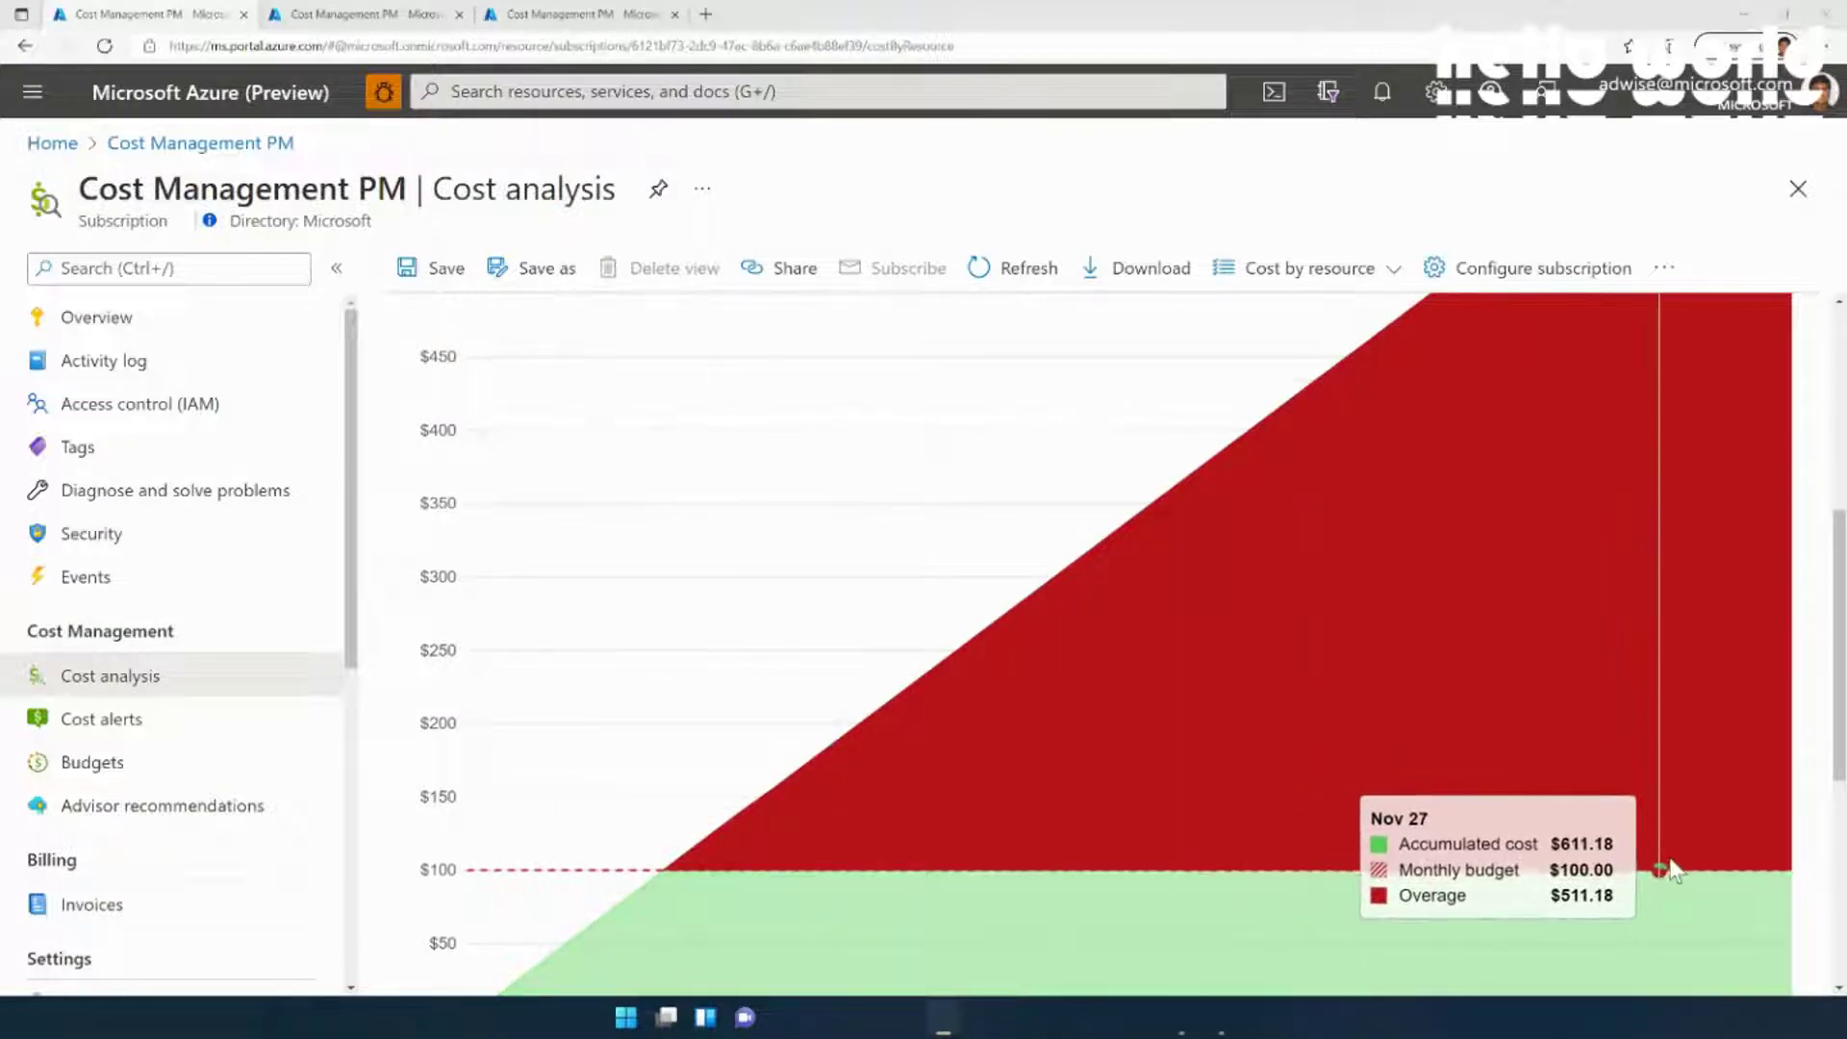
scroll(1347, 804, down, 2)
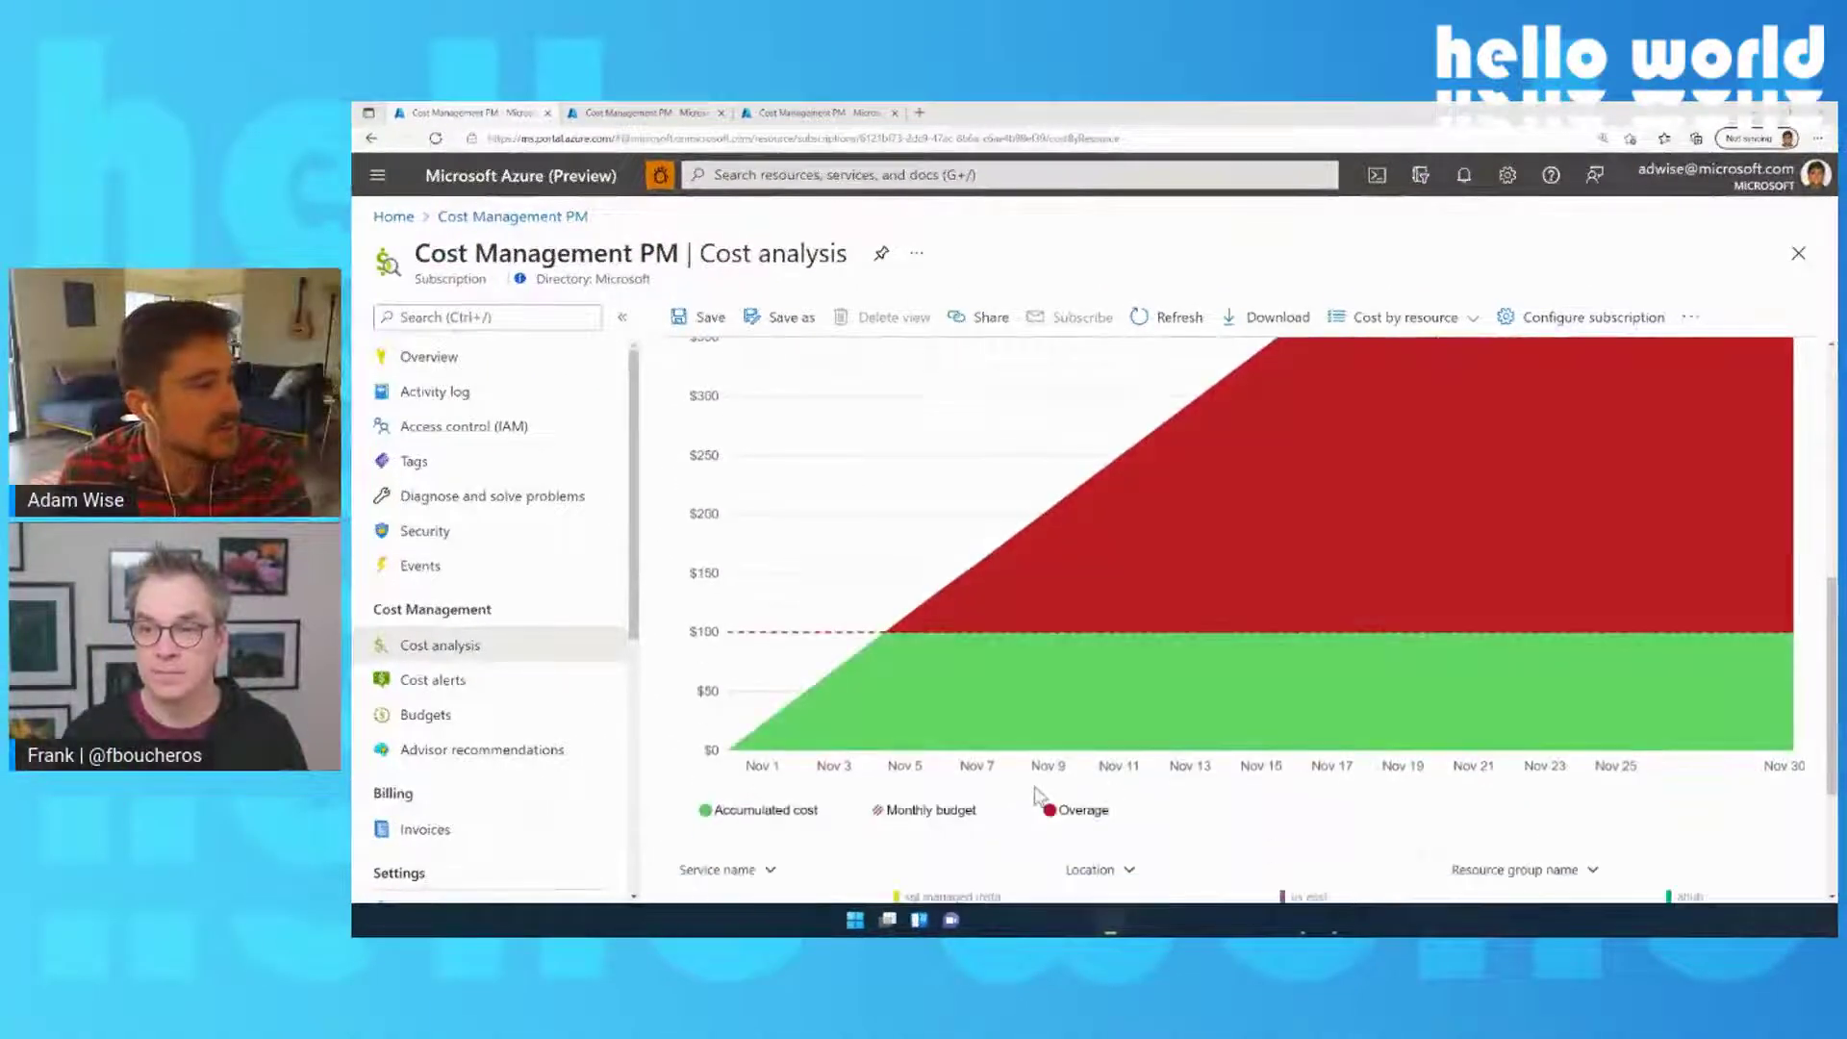
mouse_move(887, 650)
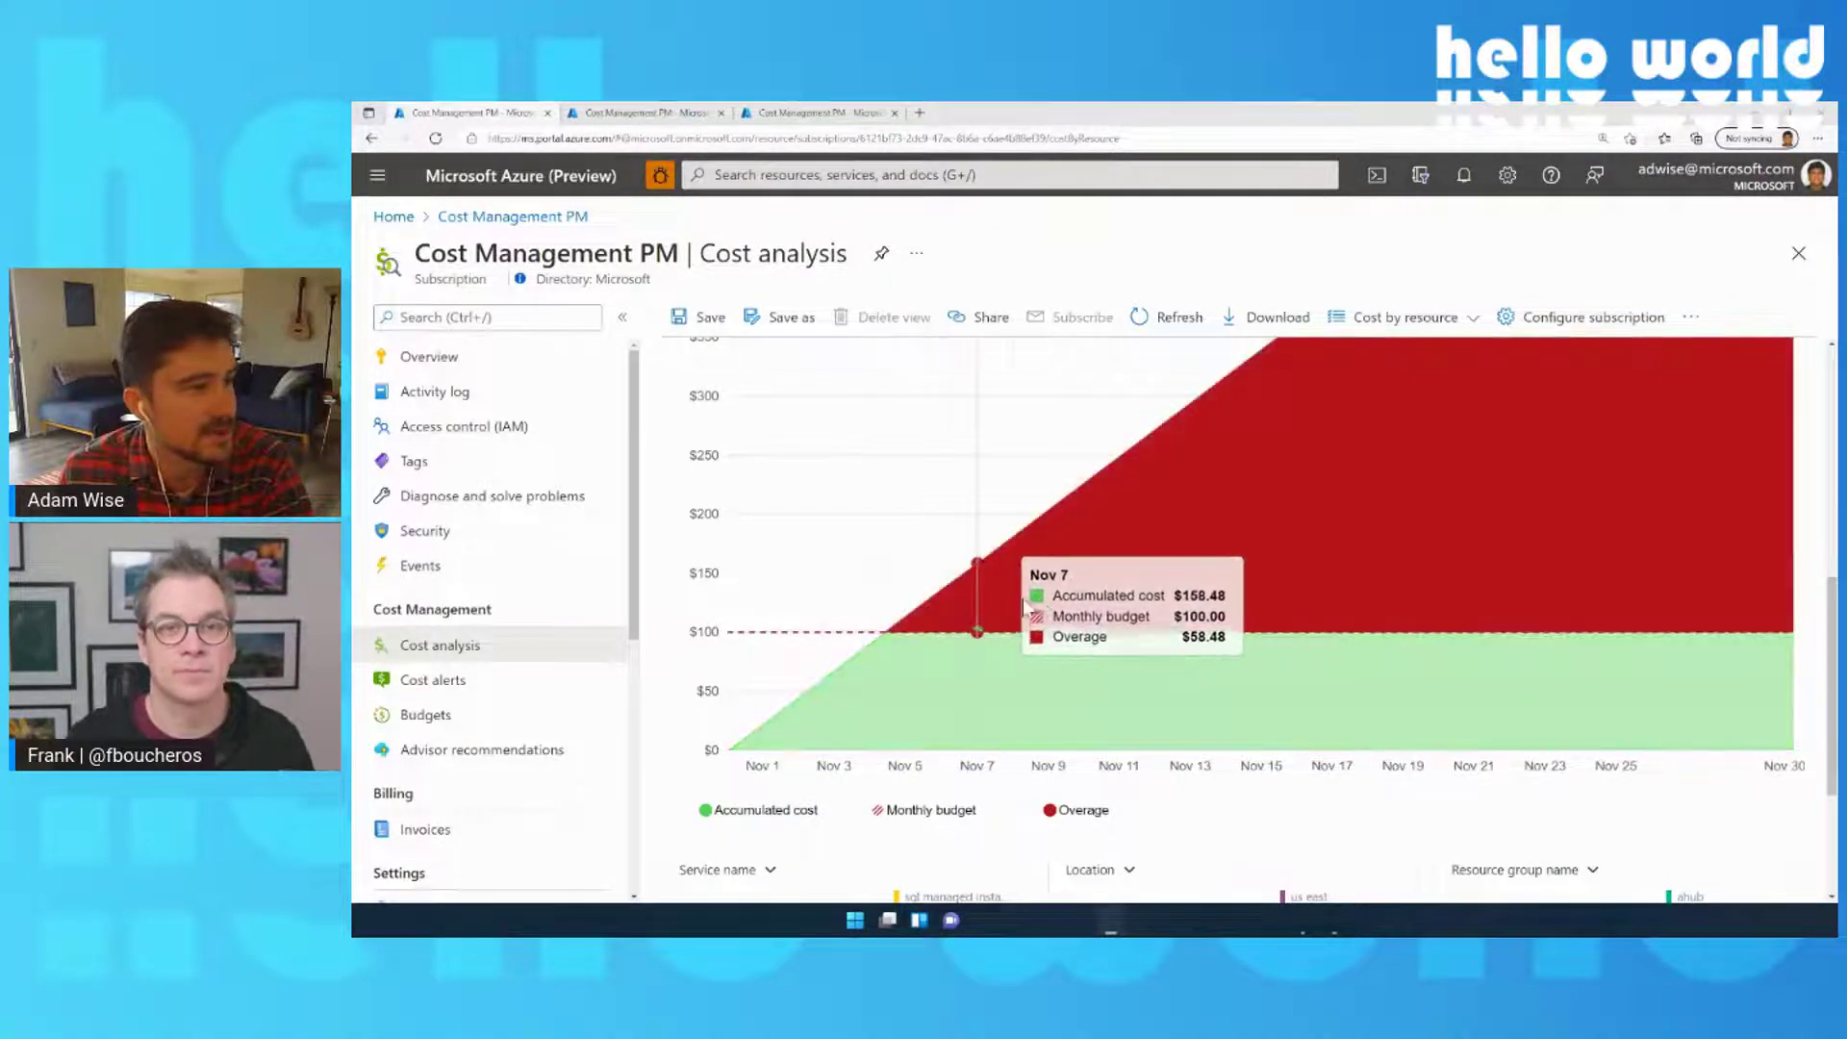
scroll(1224, 596, up, 3)
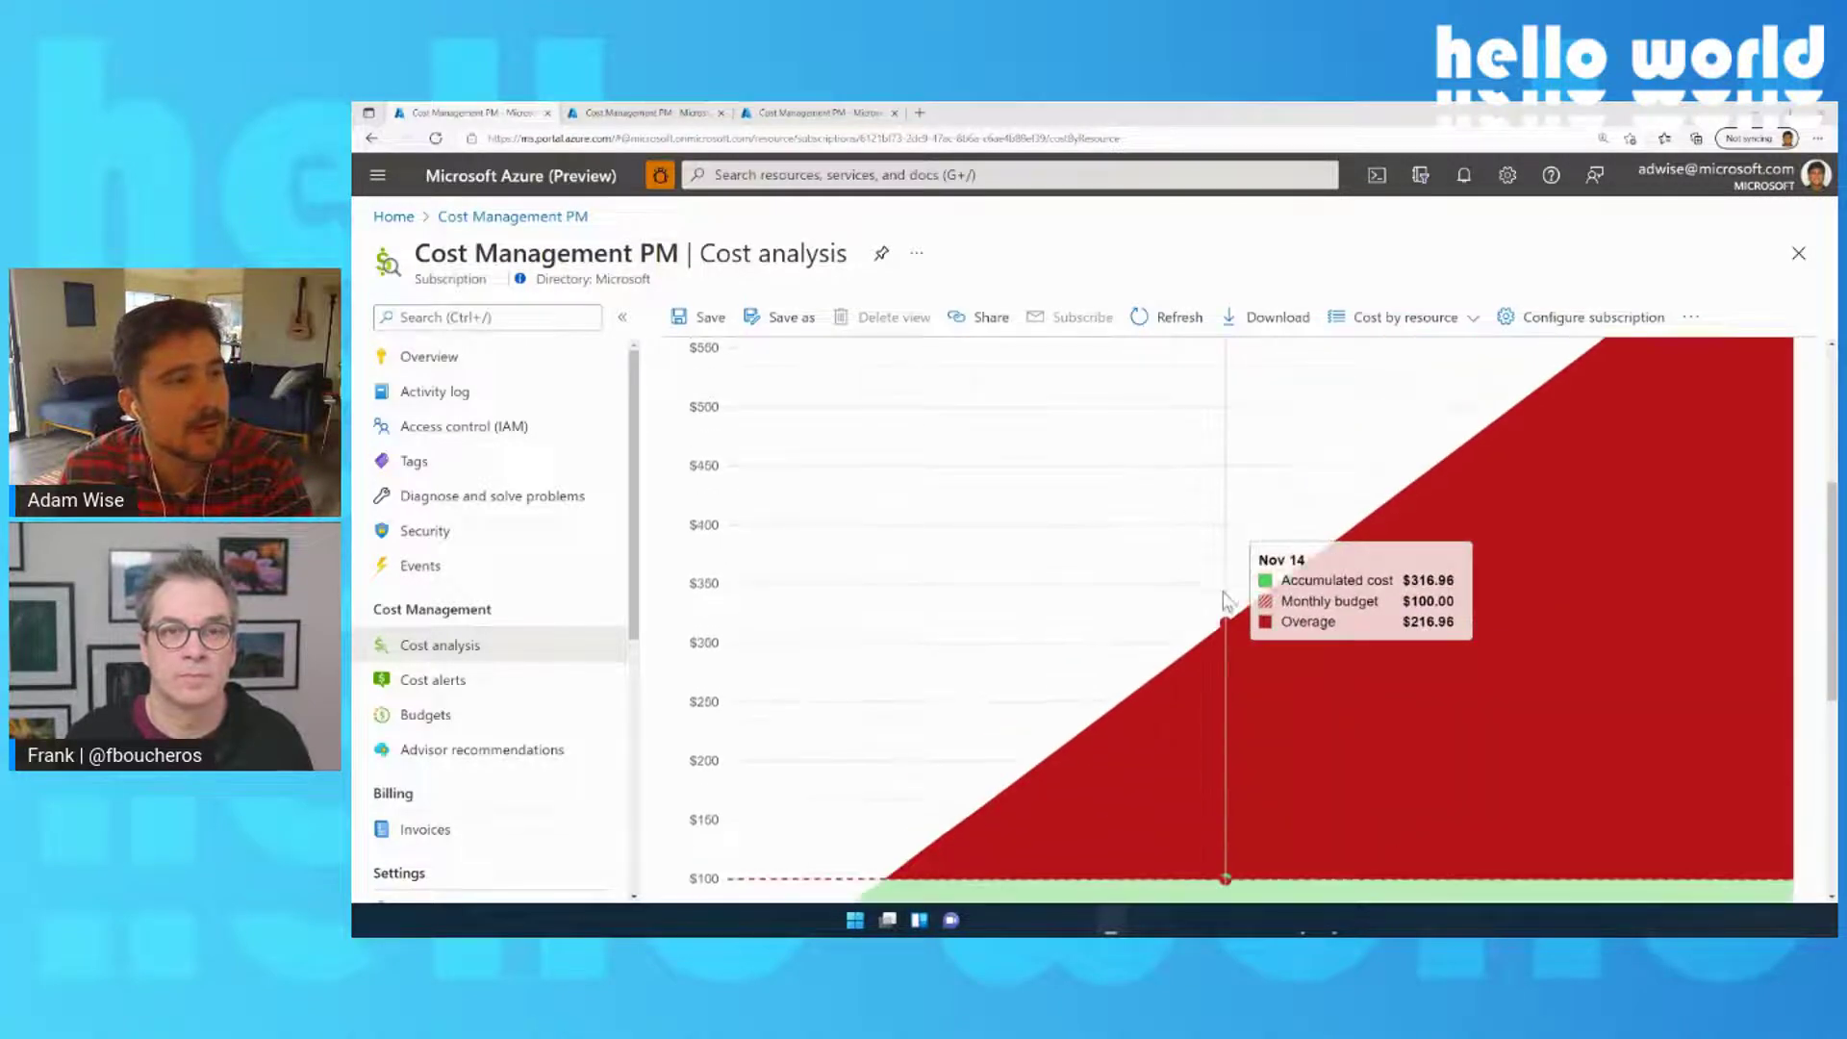
scroll(1223, 601, up, 2)
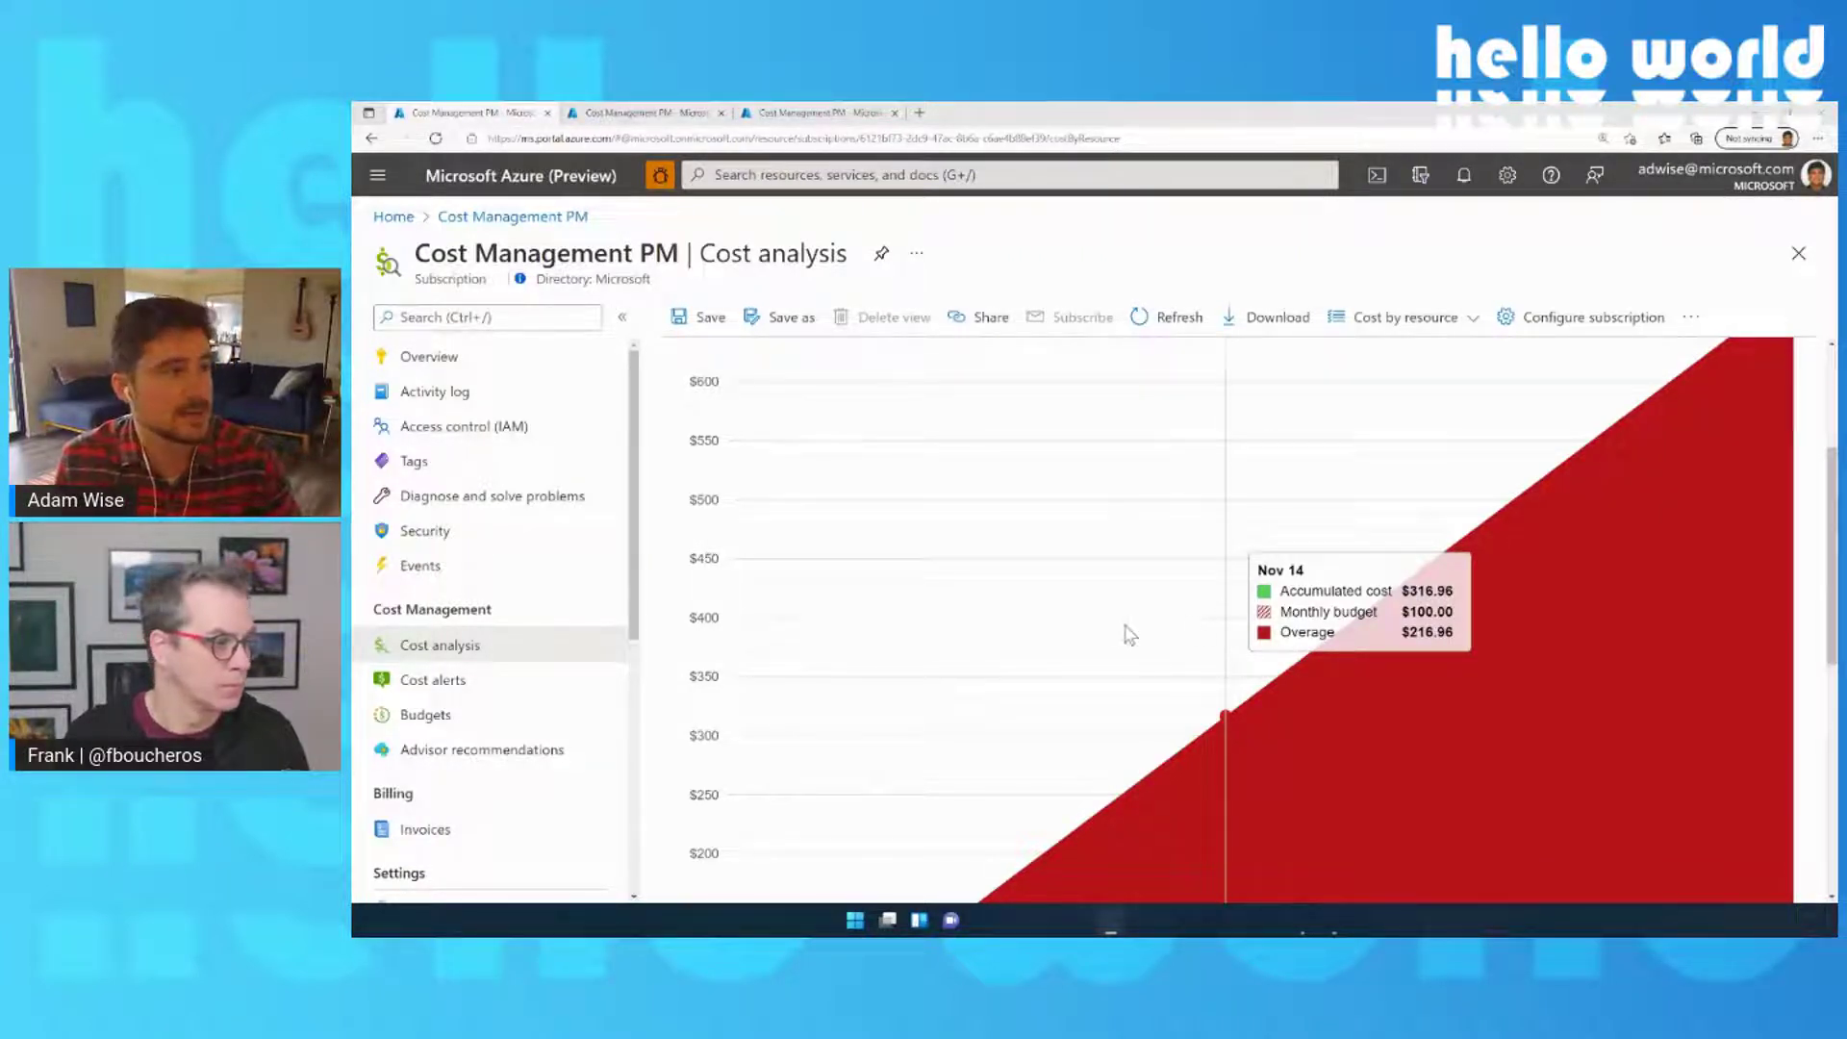
scroll(1130, 635, up, 3)
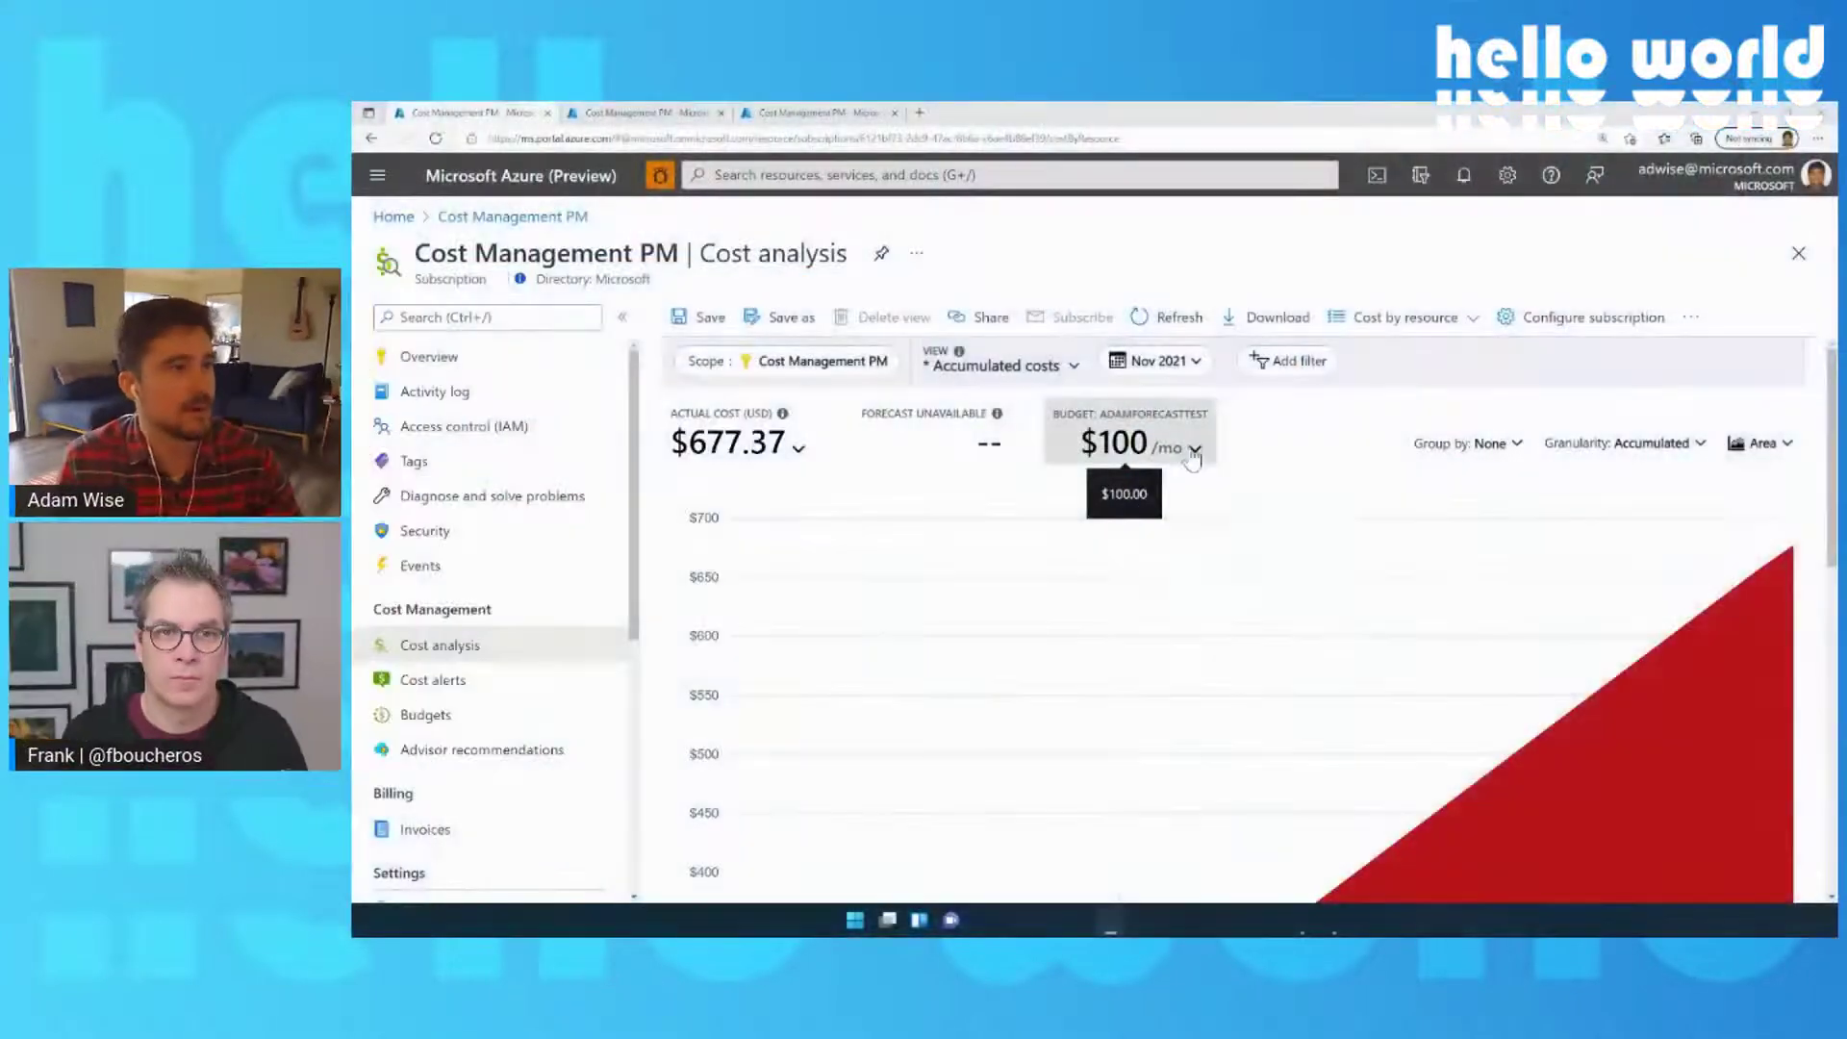
scroll(1292, 446, down, 1)
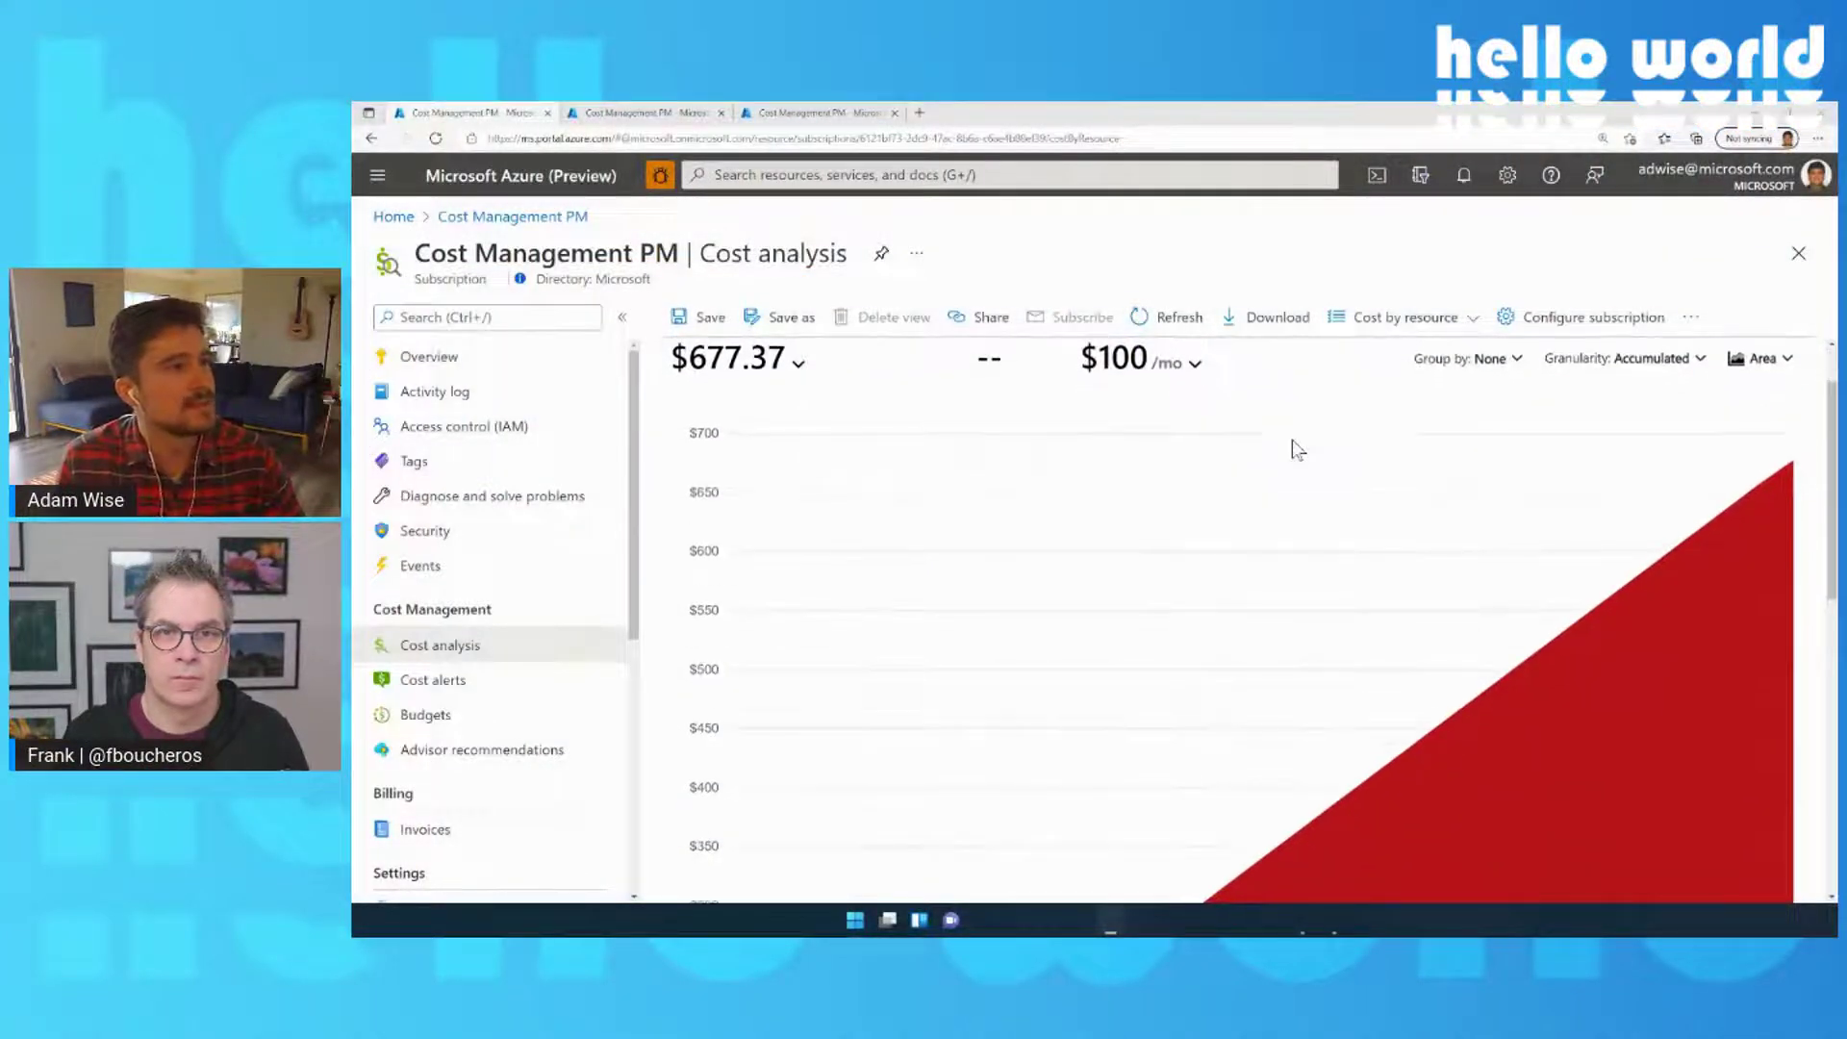
scroll(1294, 448, up, 1)
scroll(1299, 450, down, 4)
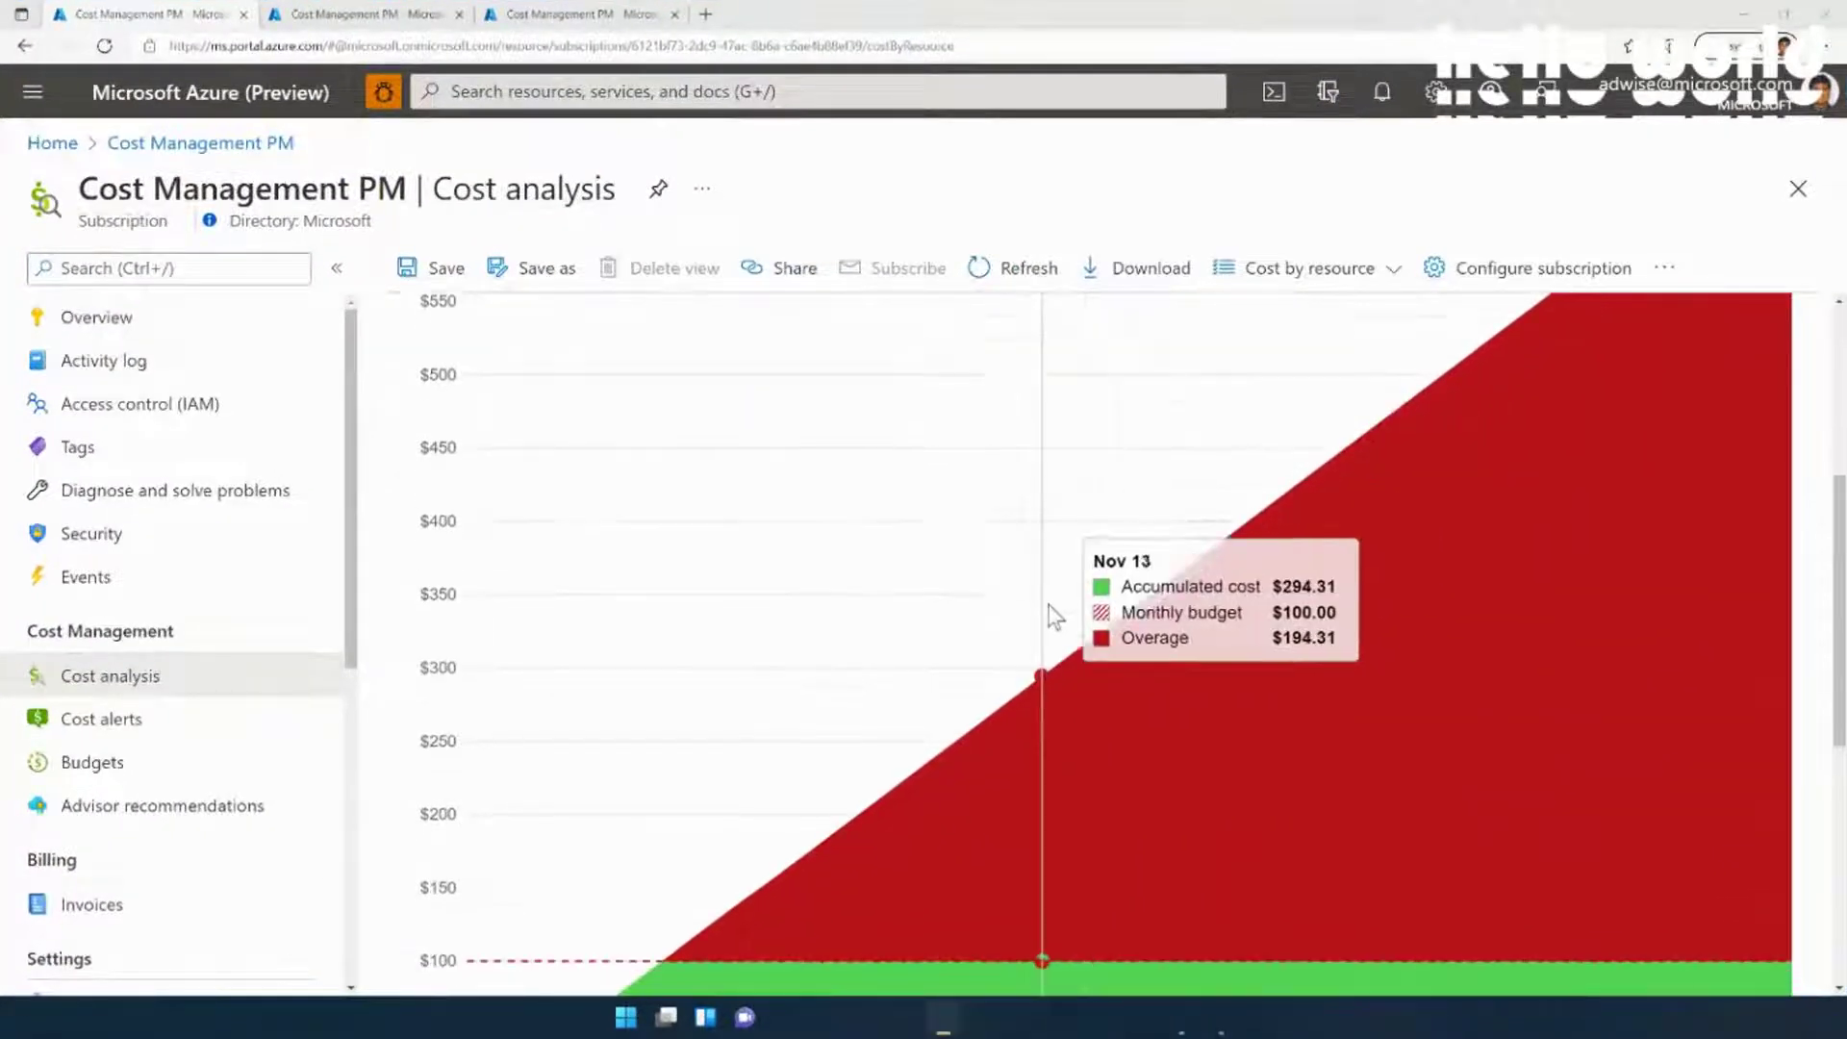
scroll(1055, 615, down, 2)
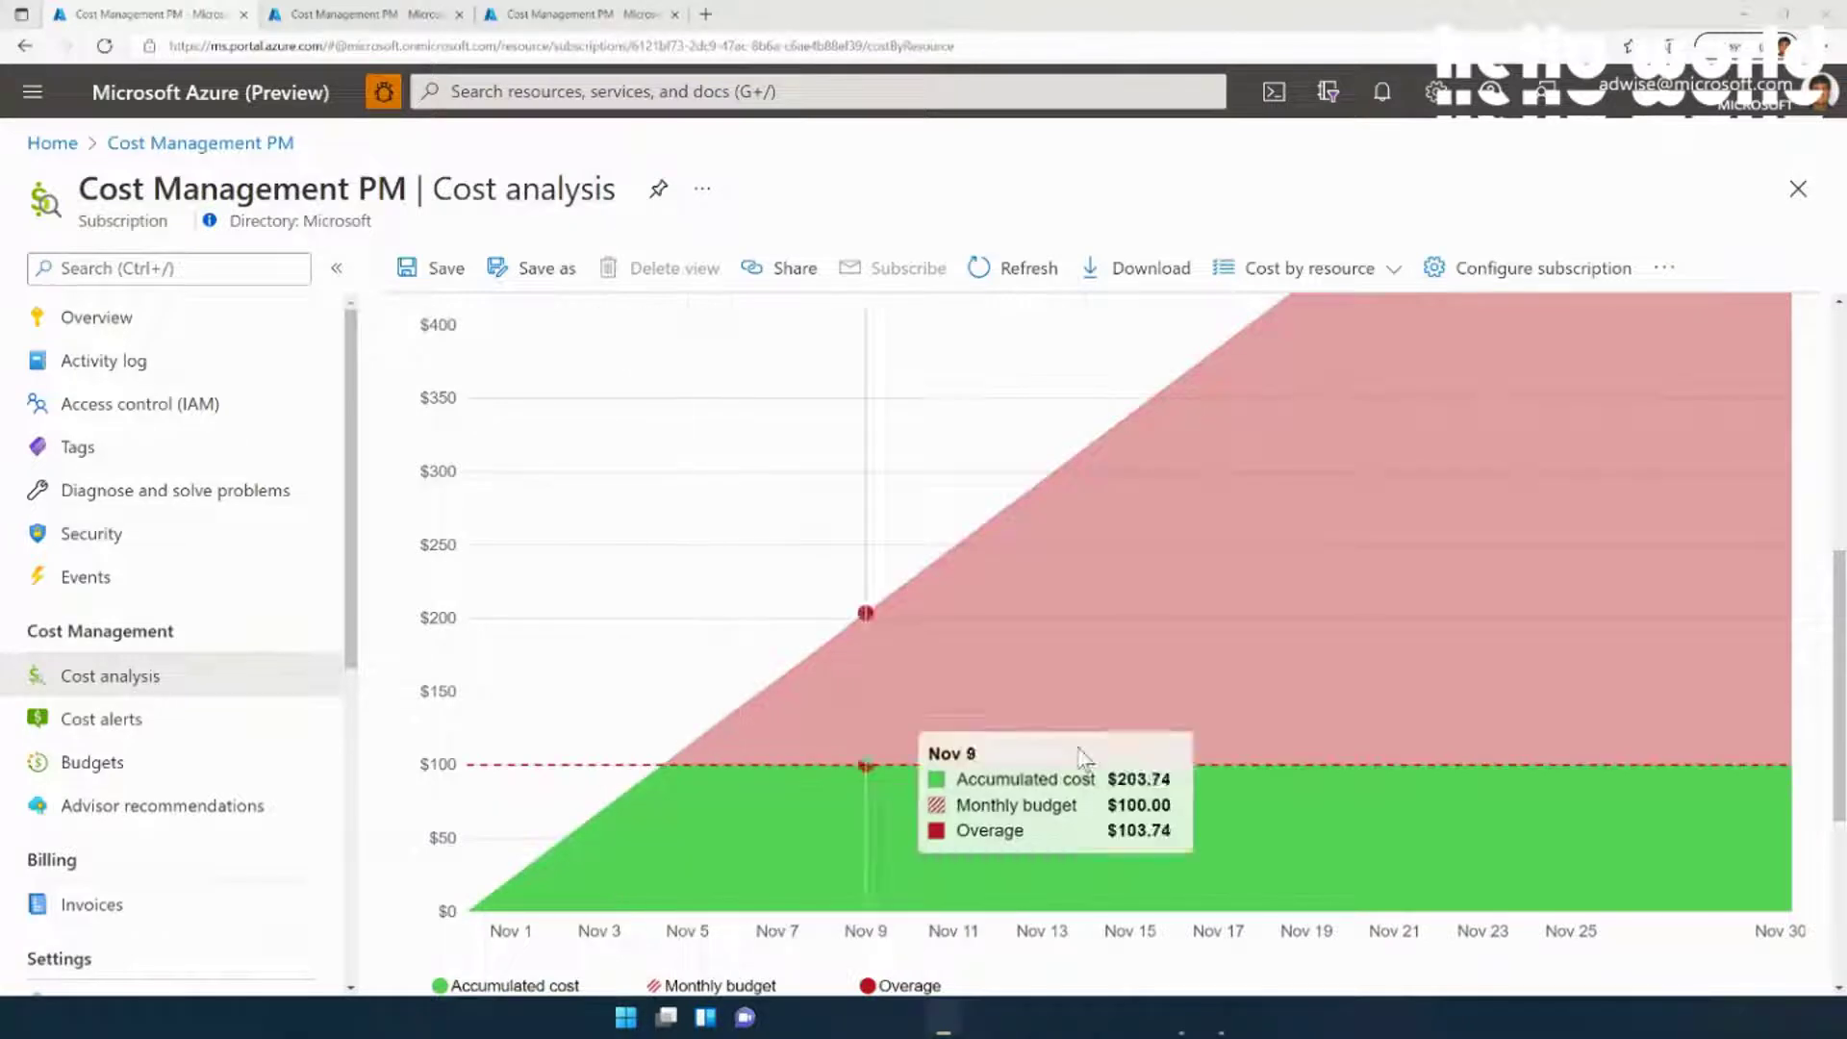
scroll(1075, 741, up, 5)
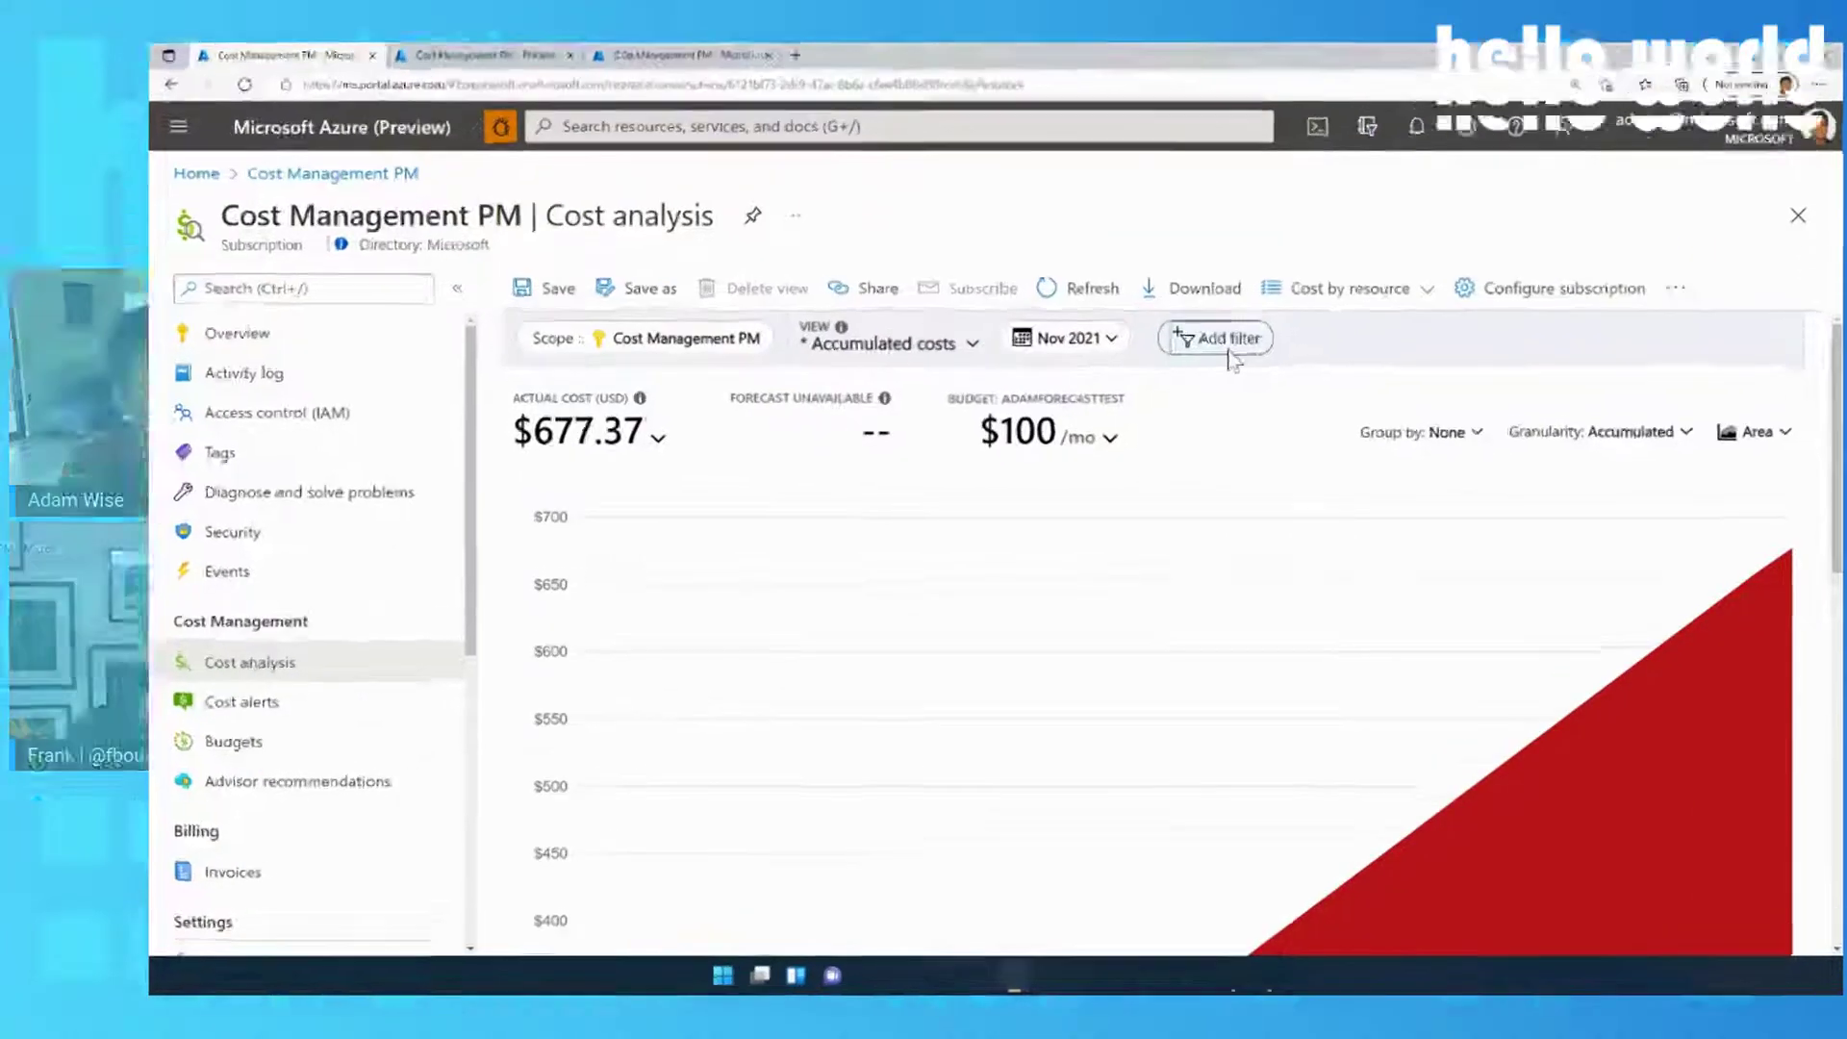
click(1298, 373)
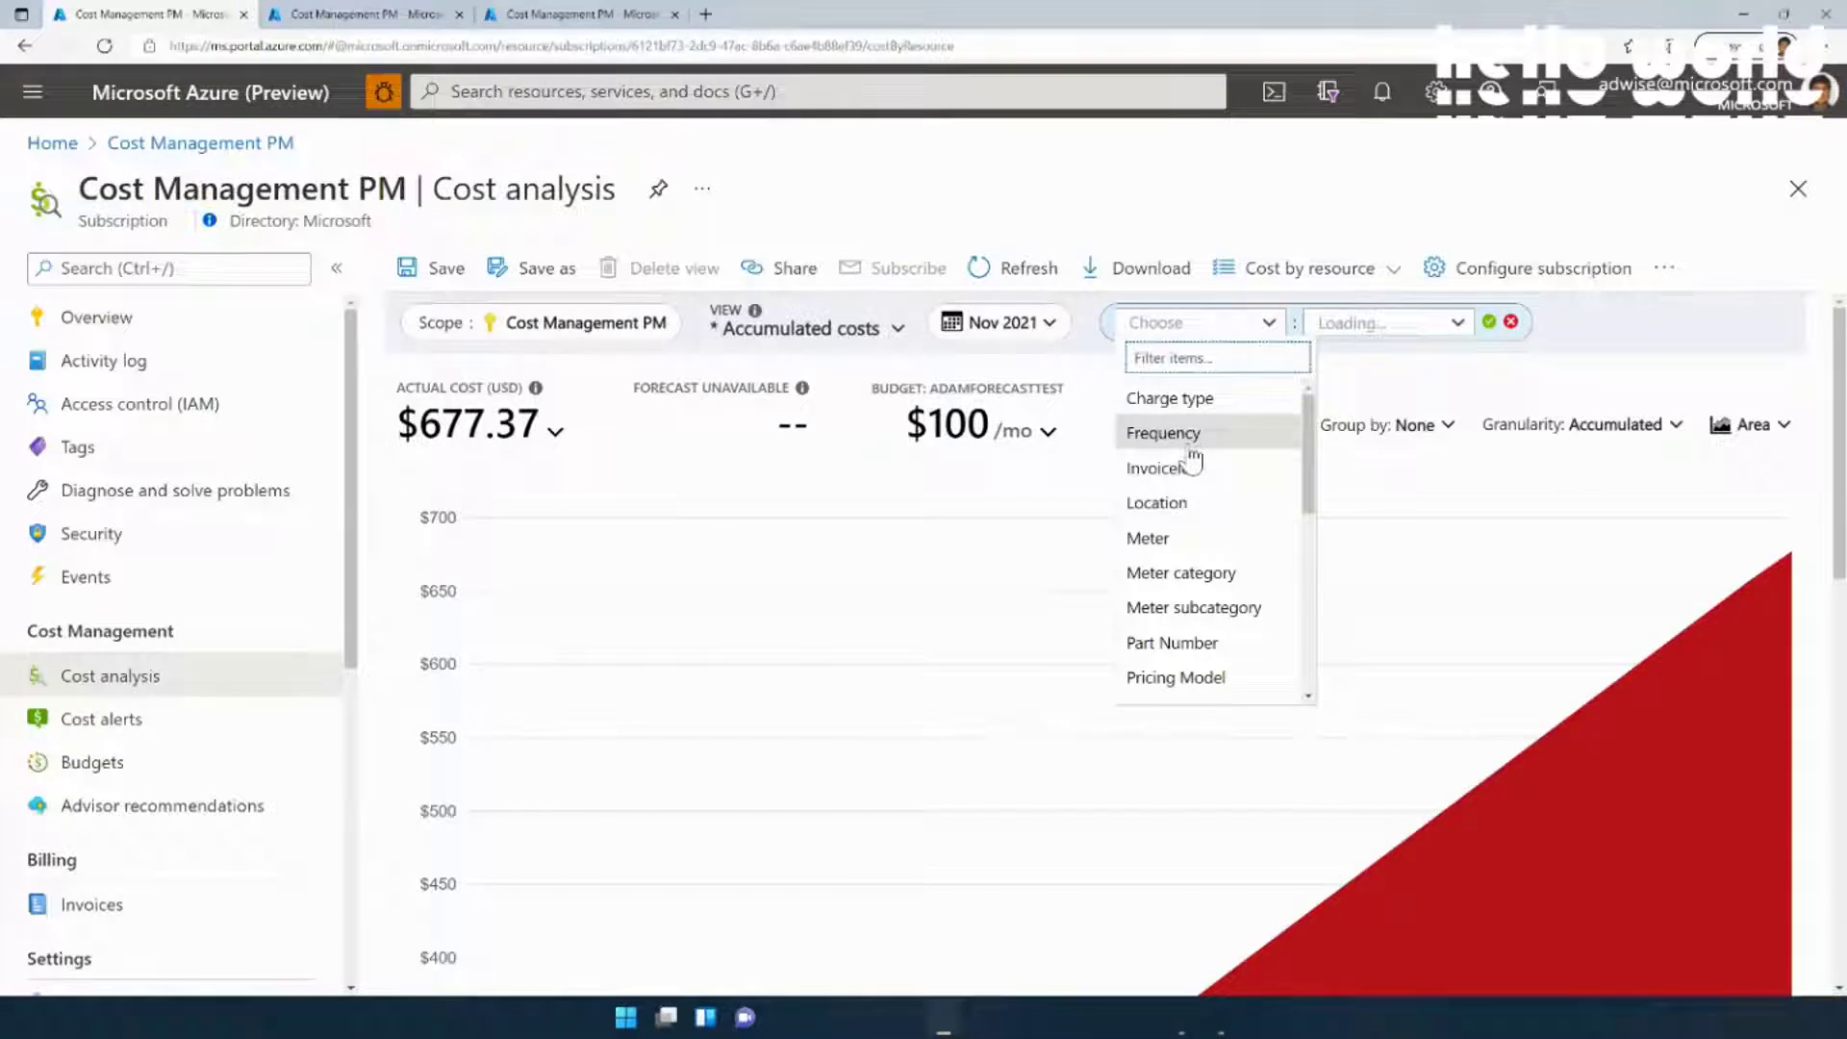
scroll(1193, 461, down, 3)
scroll(1197, 472, down, 6)
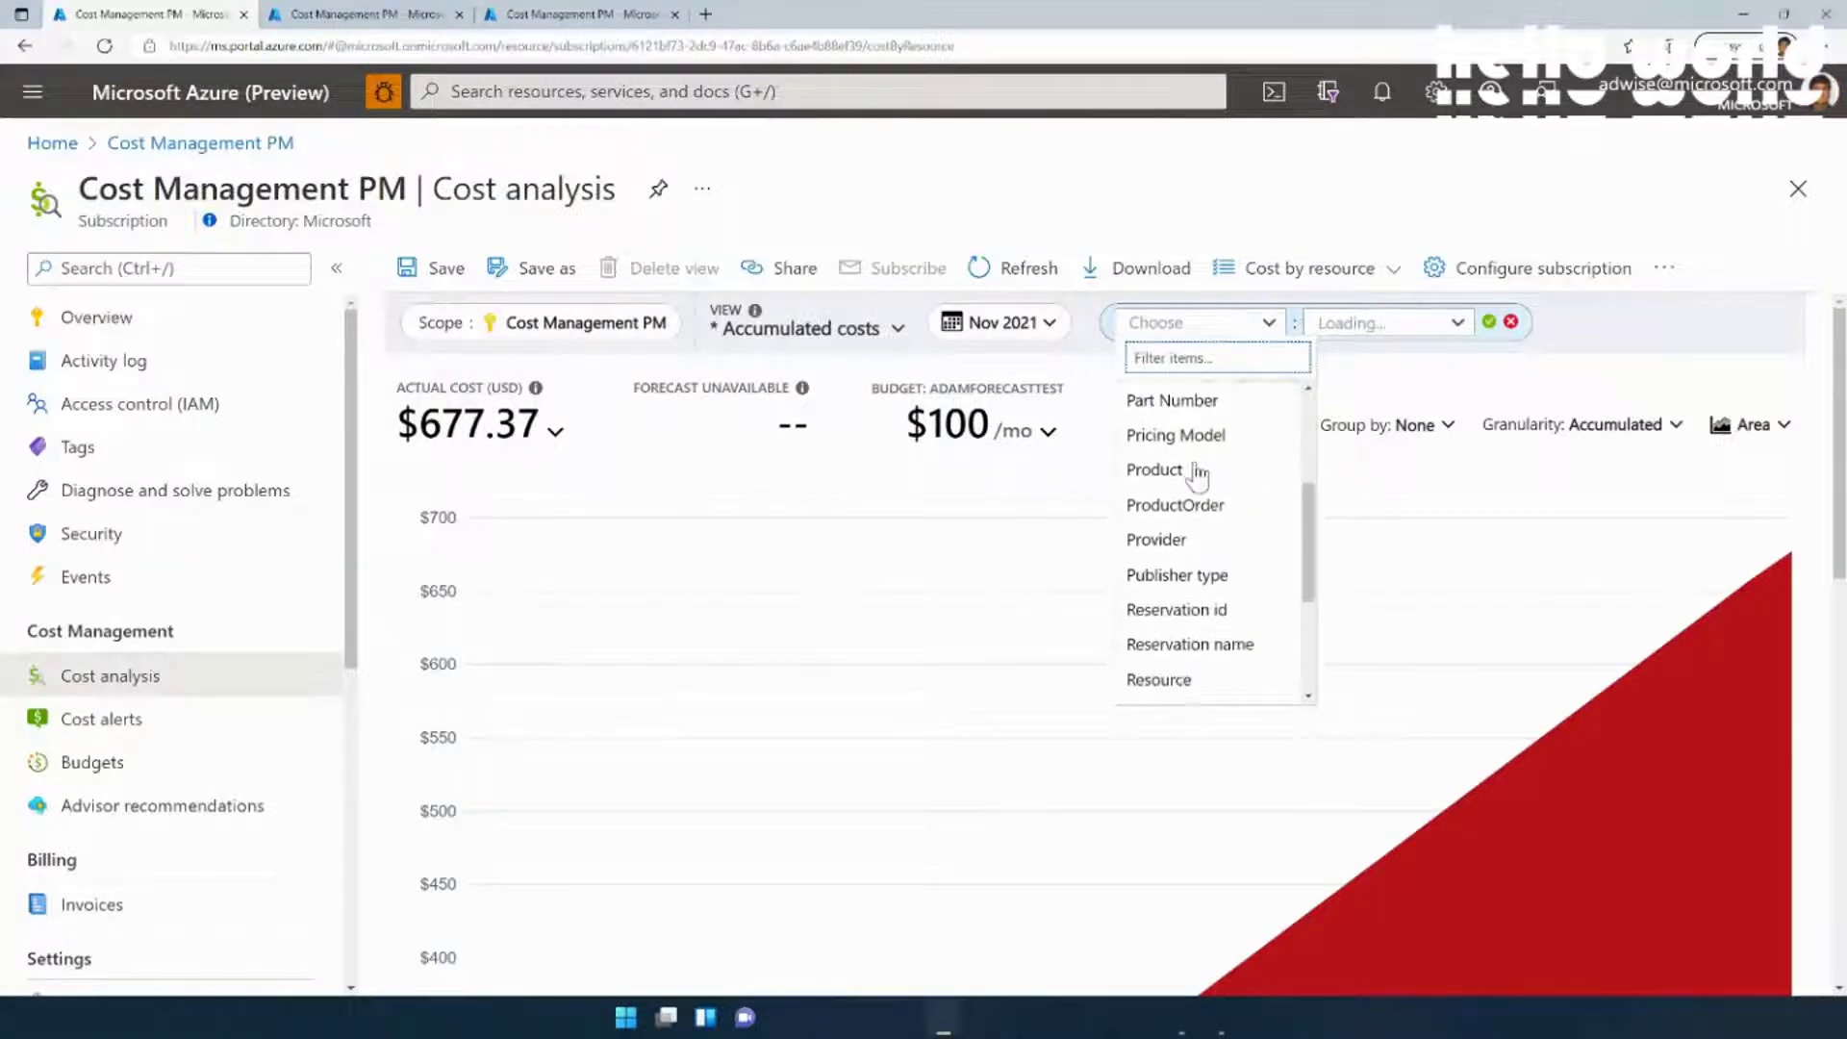
scroll(1197, 475, down, 1)
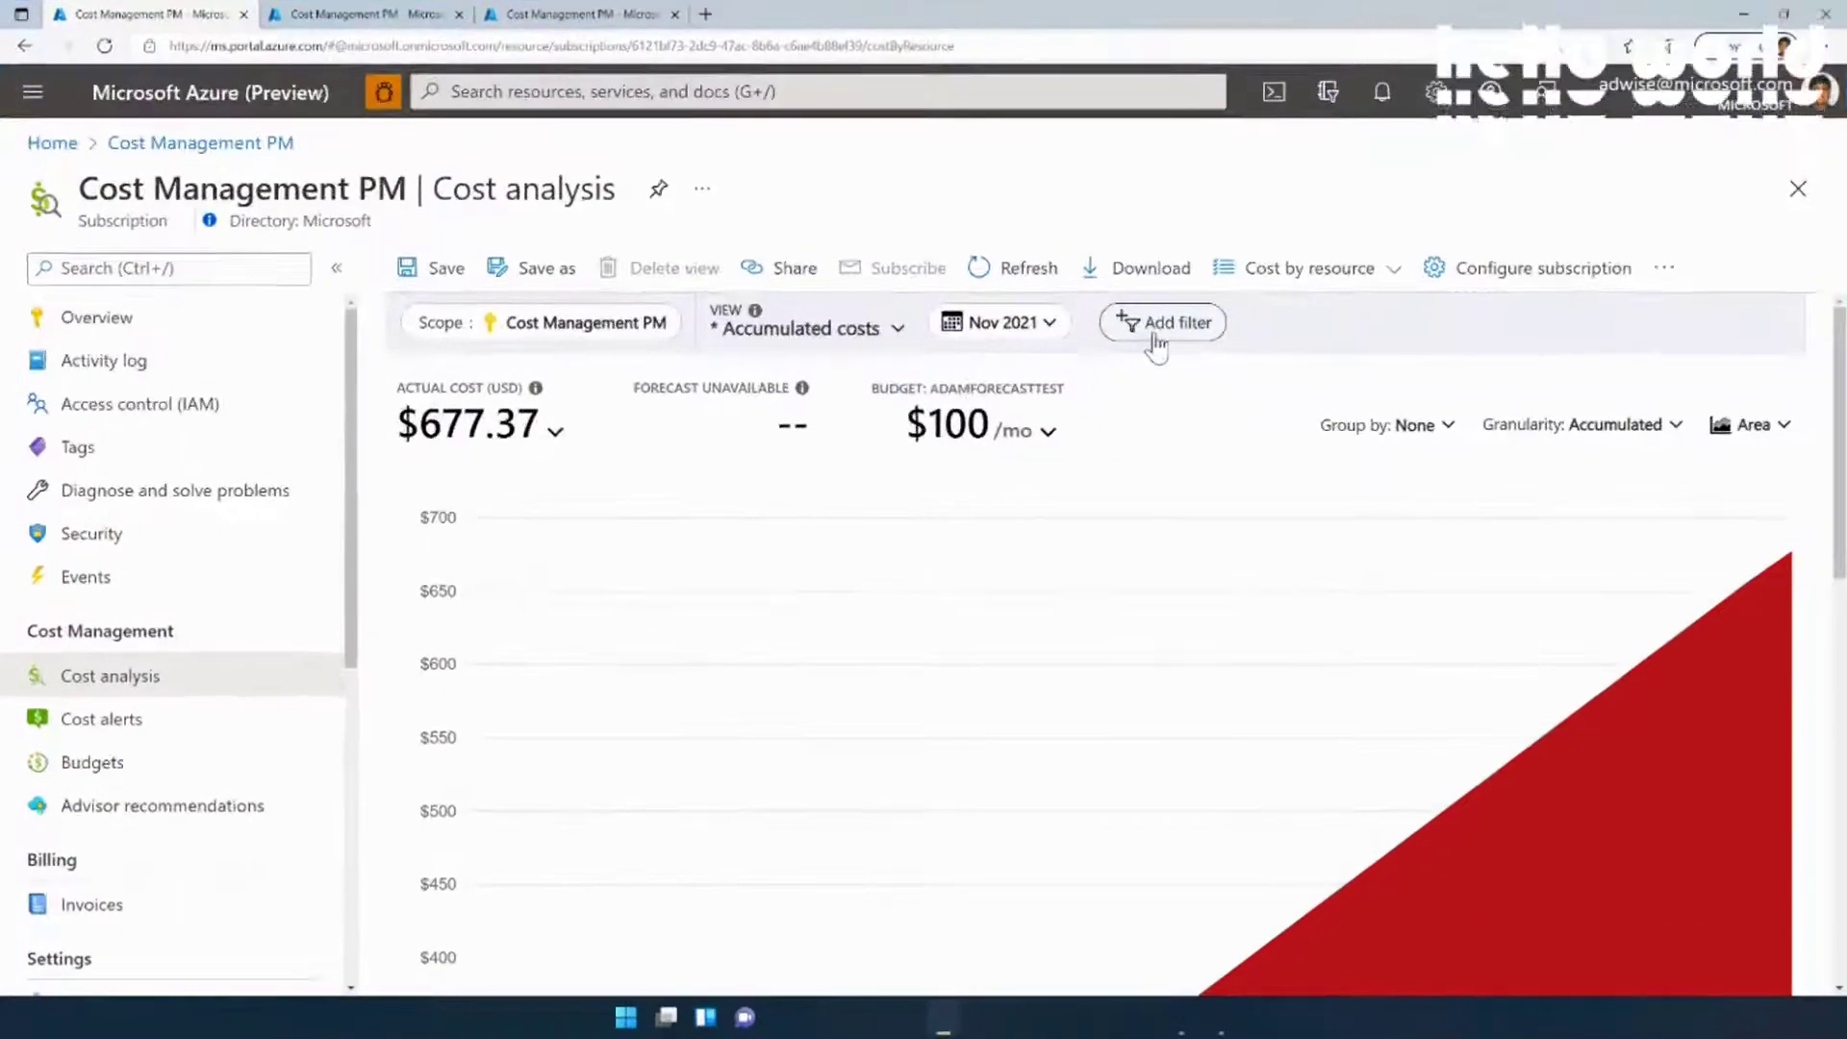
click(1387, 430)
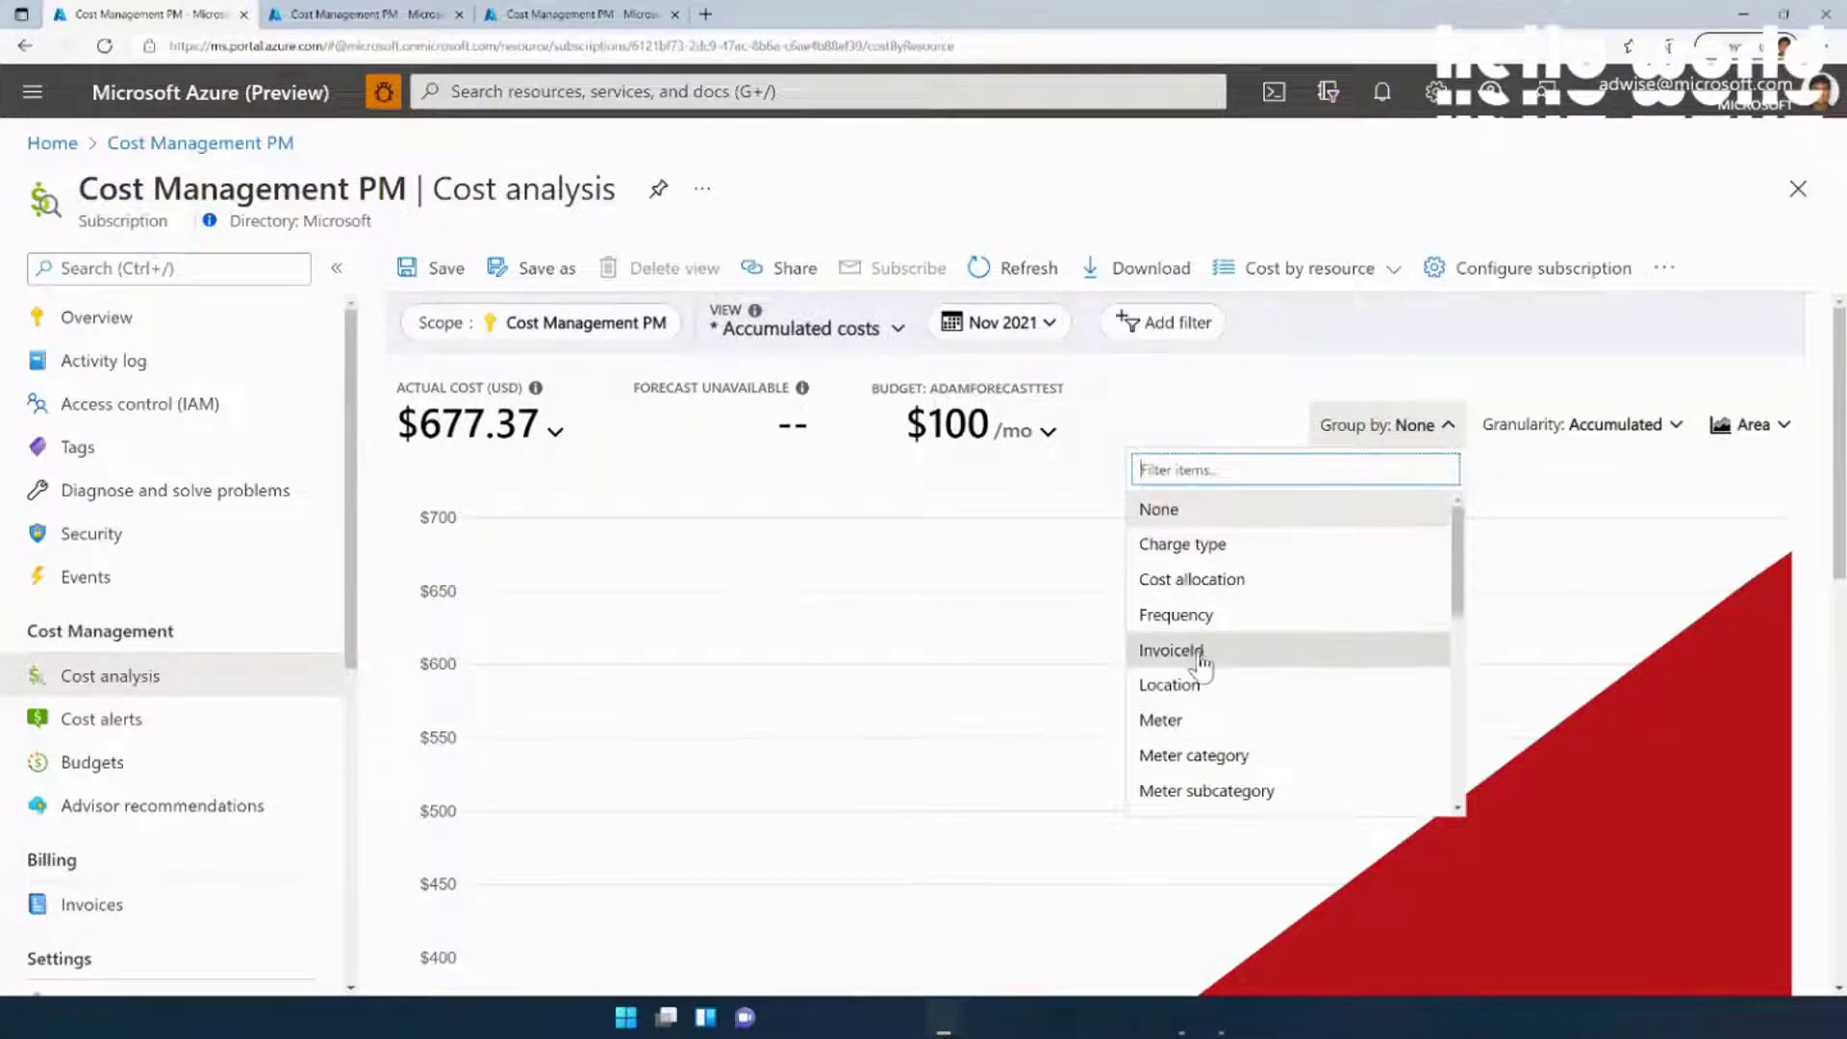
scroll(1196, 660, down, 3)
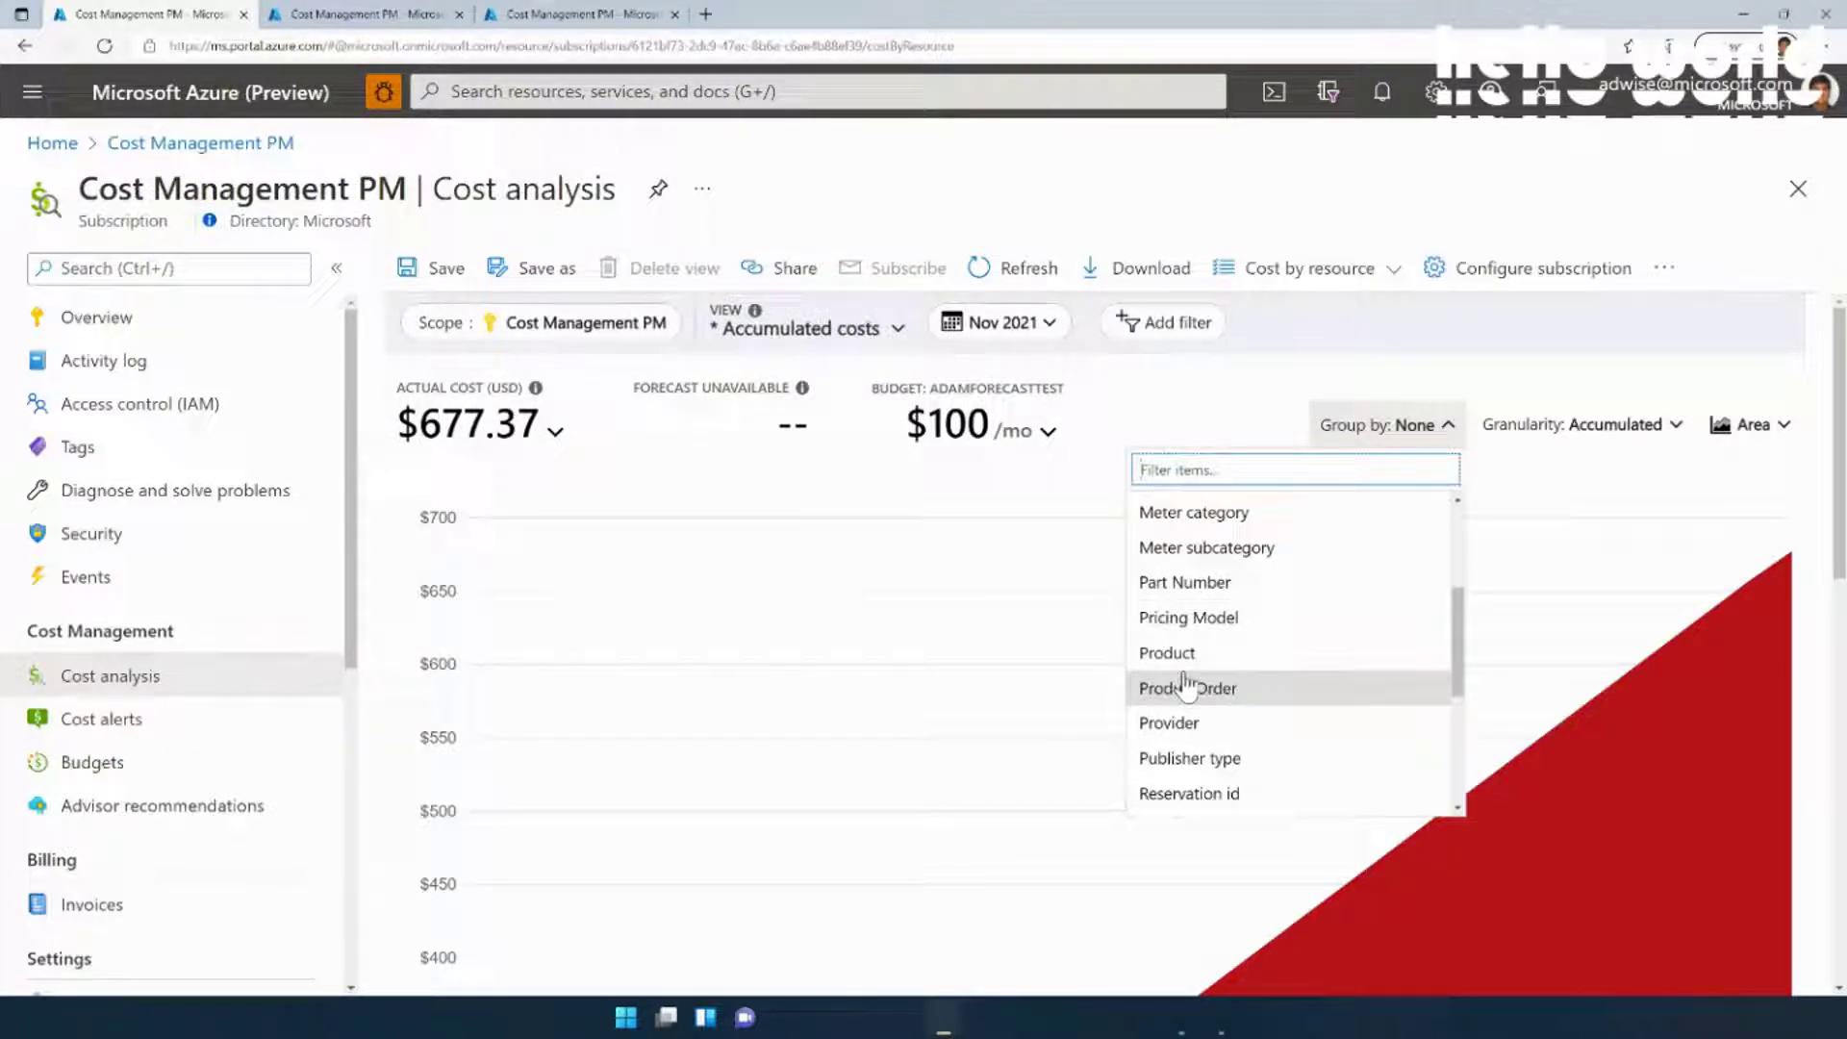
click(1220, 412)
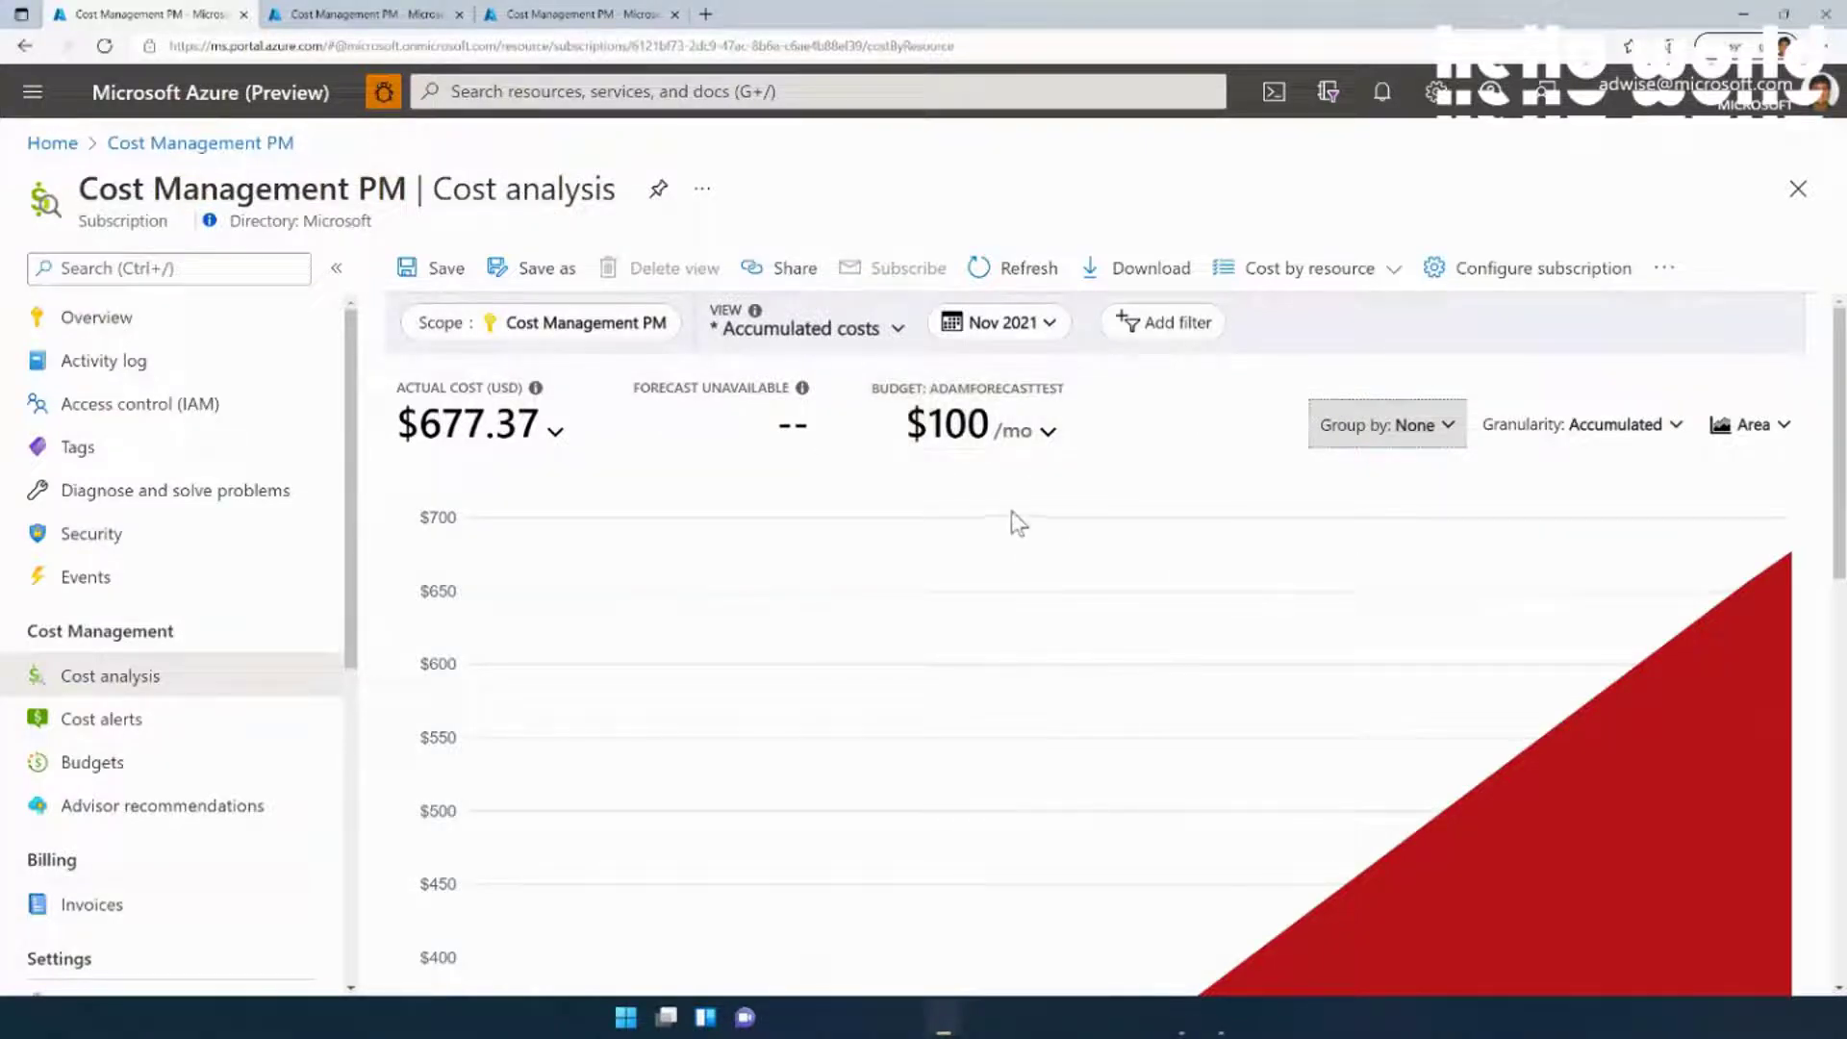
Switch to the built-in Invoice details view, listing November costs by meter in a table
click(833, 343)
scroll(820, 563, up, 1)
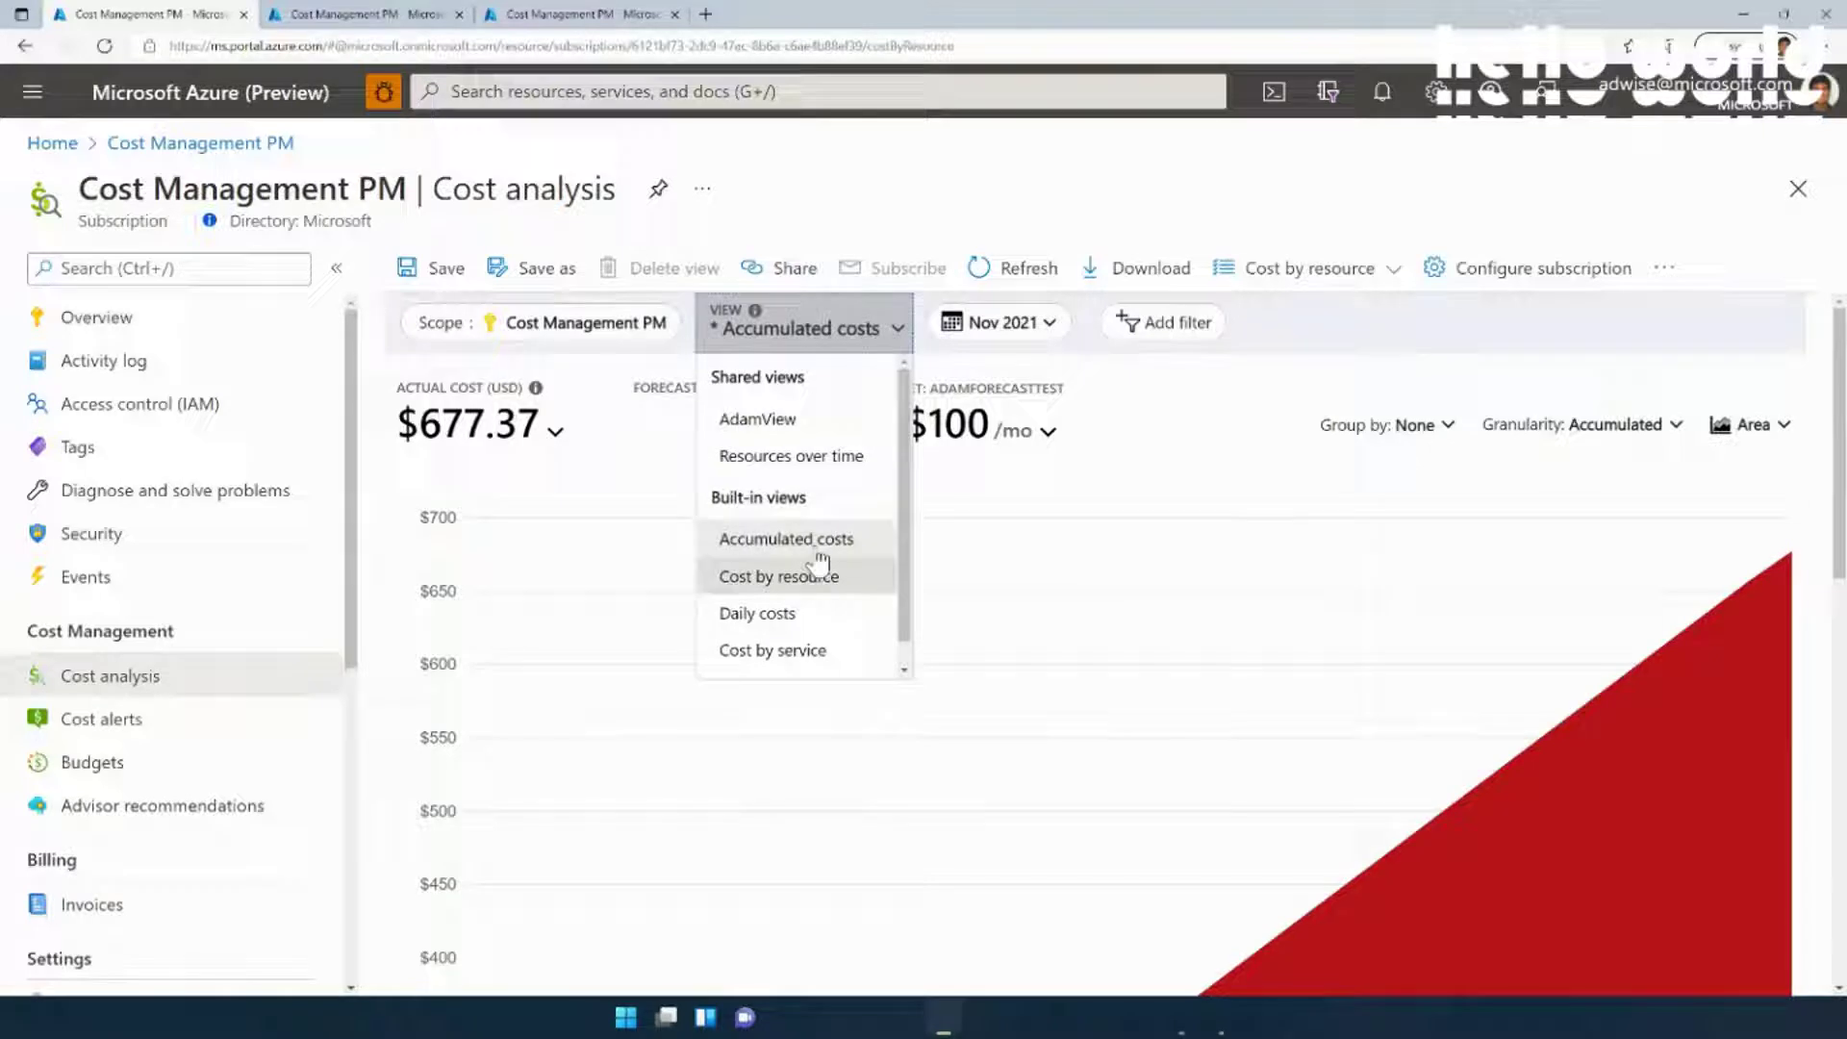
scroll(820, 563, down, 1)
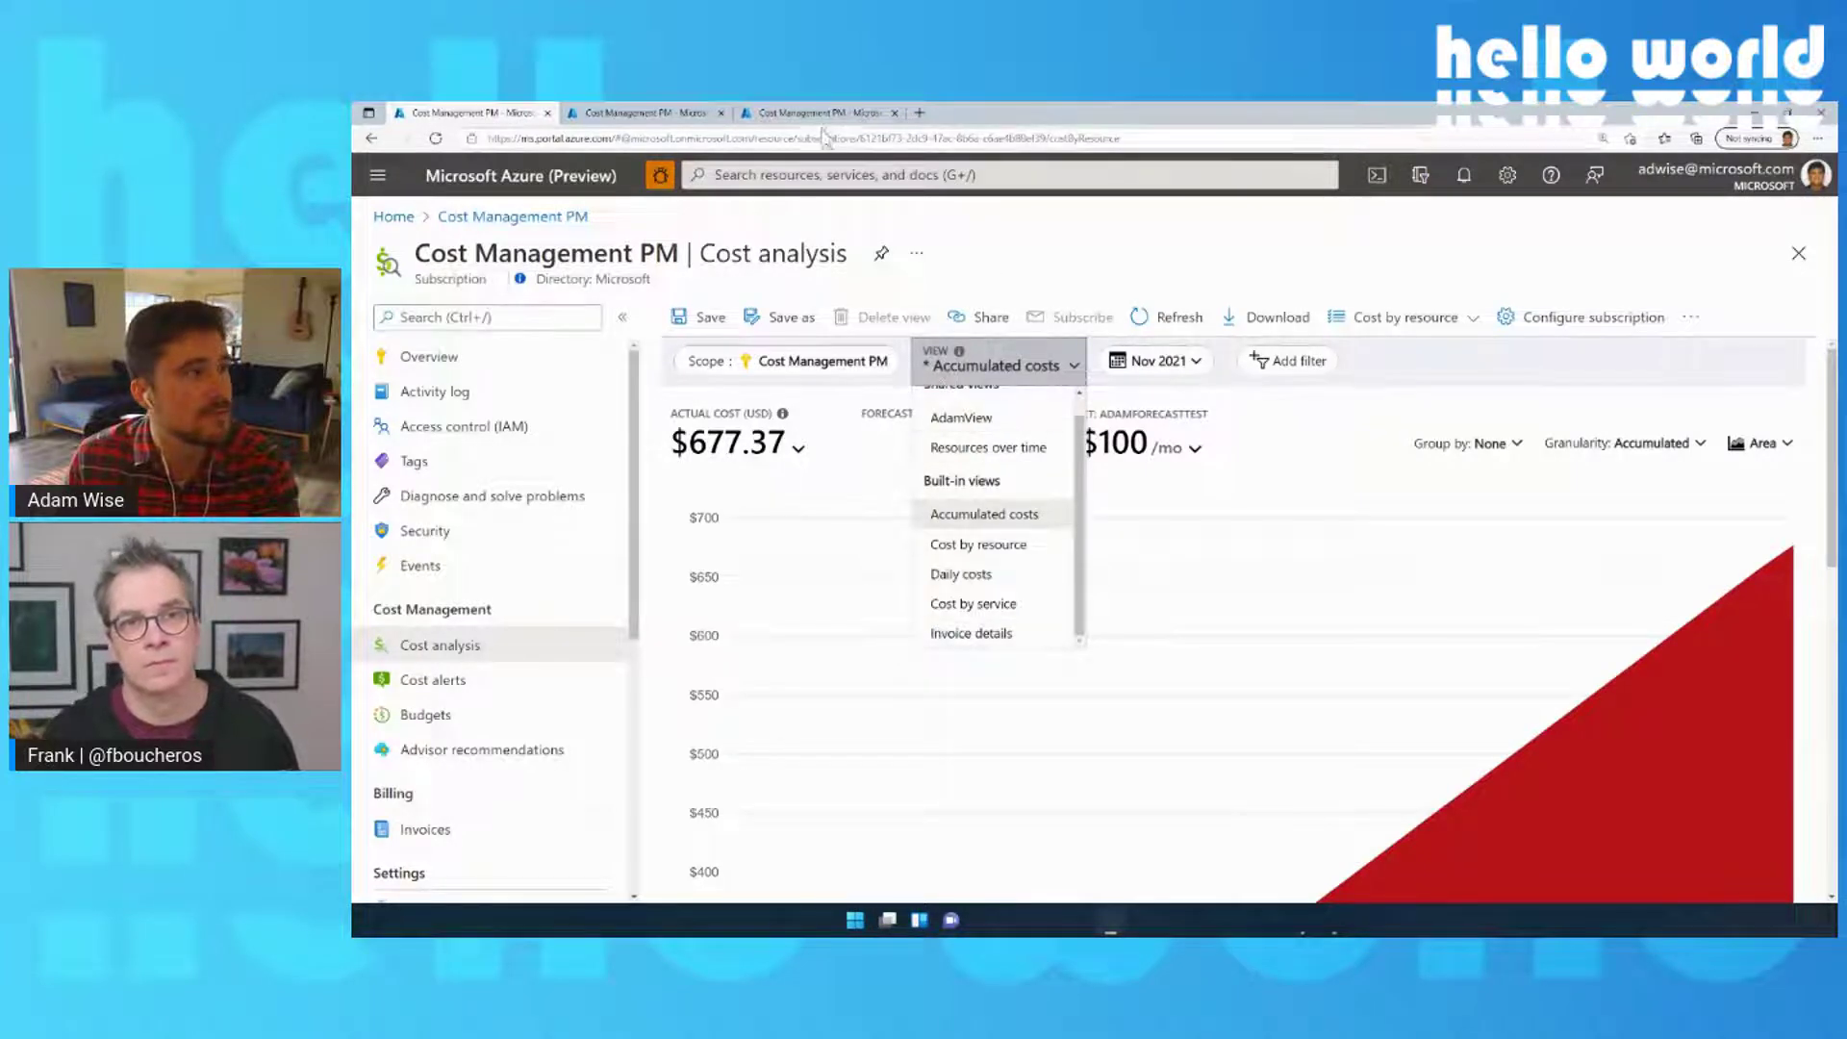
click(971, 633)
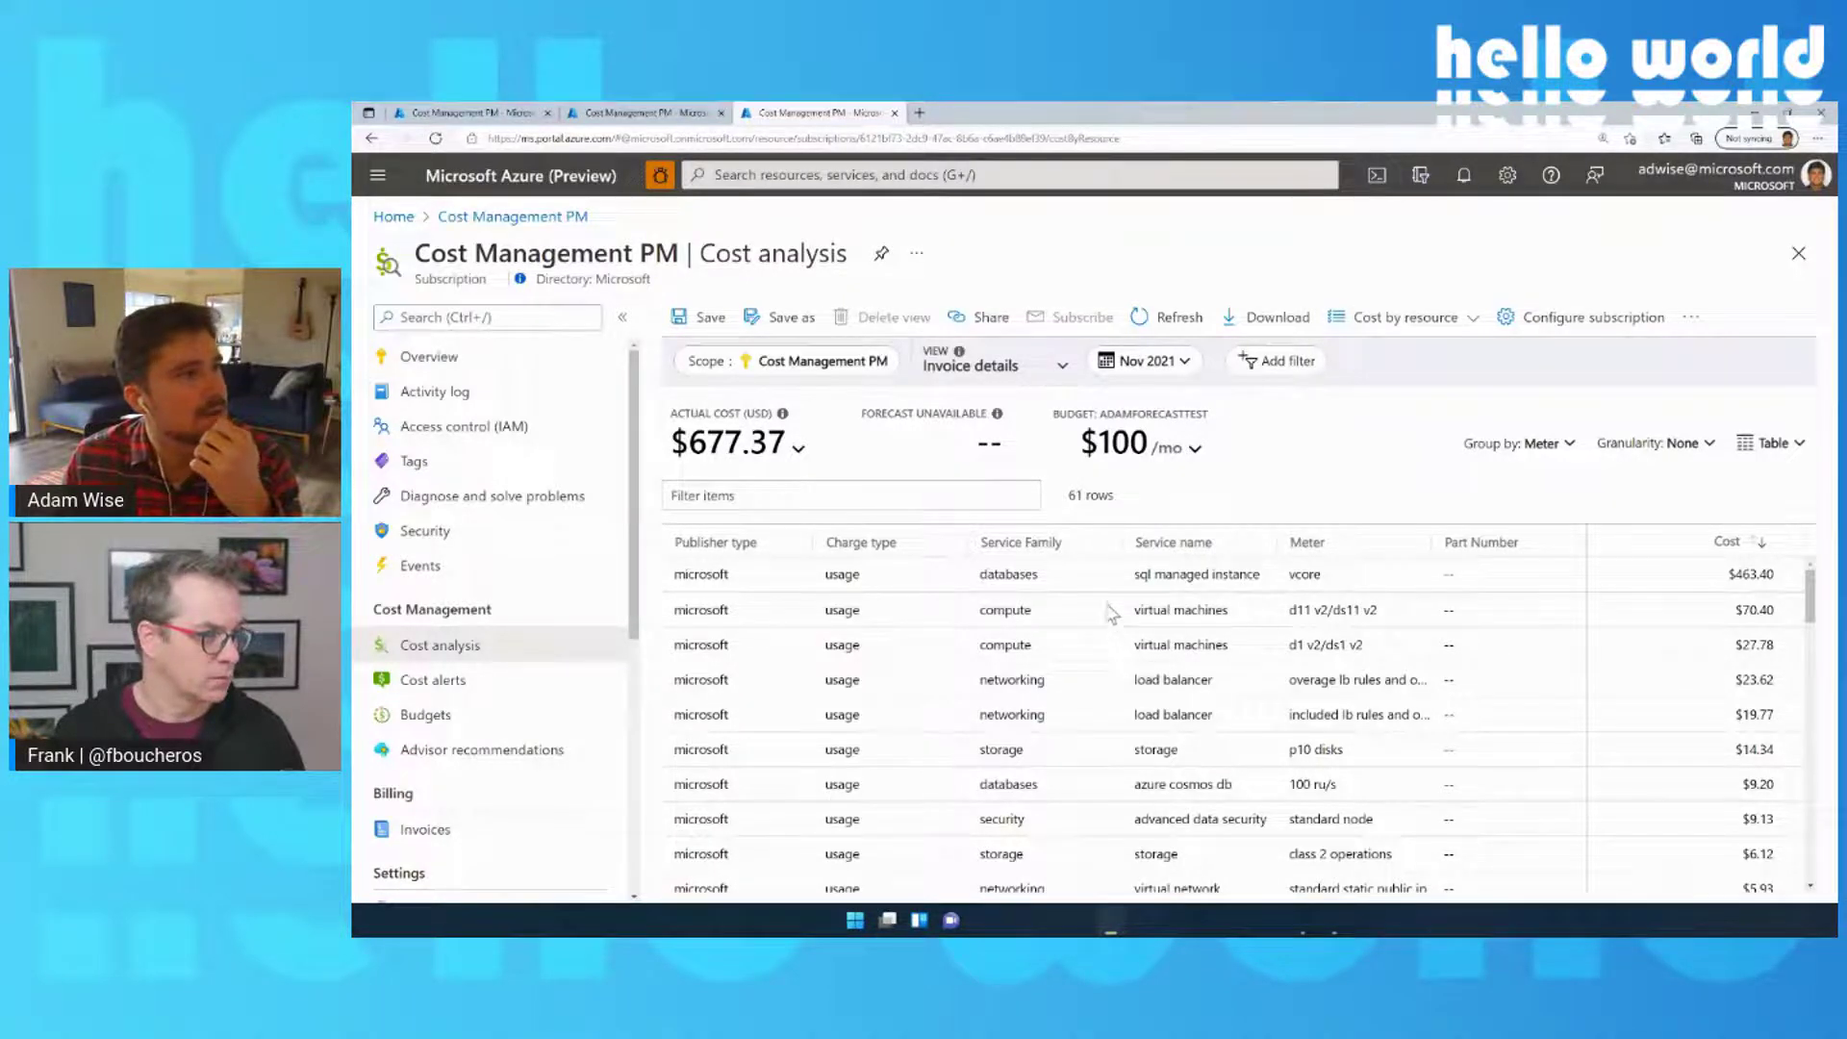
Switch the view back to the saved daily stacked column chart grouped by resource group
click(1001, 364)
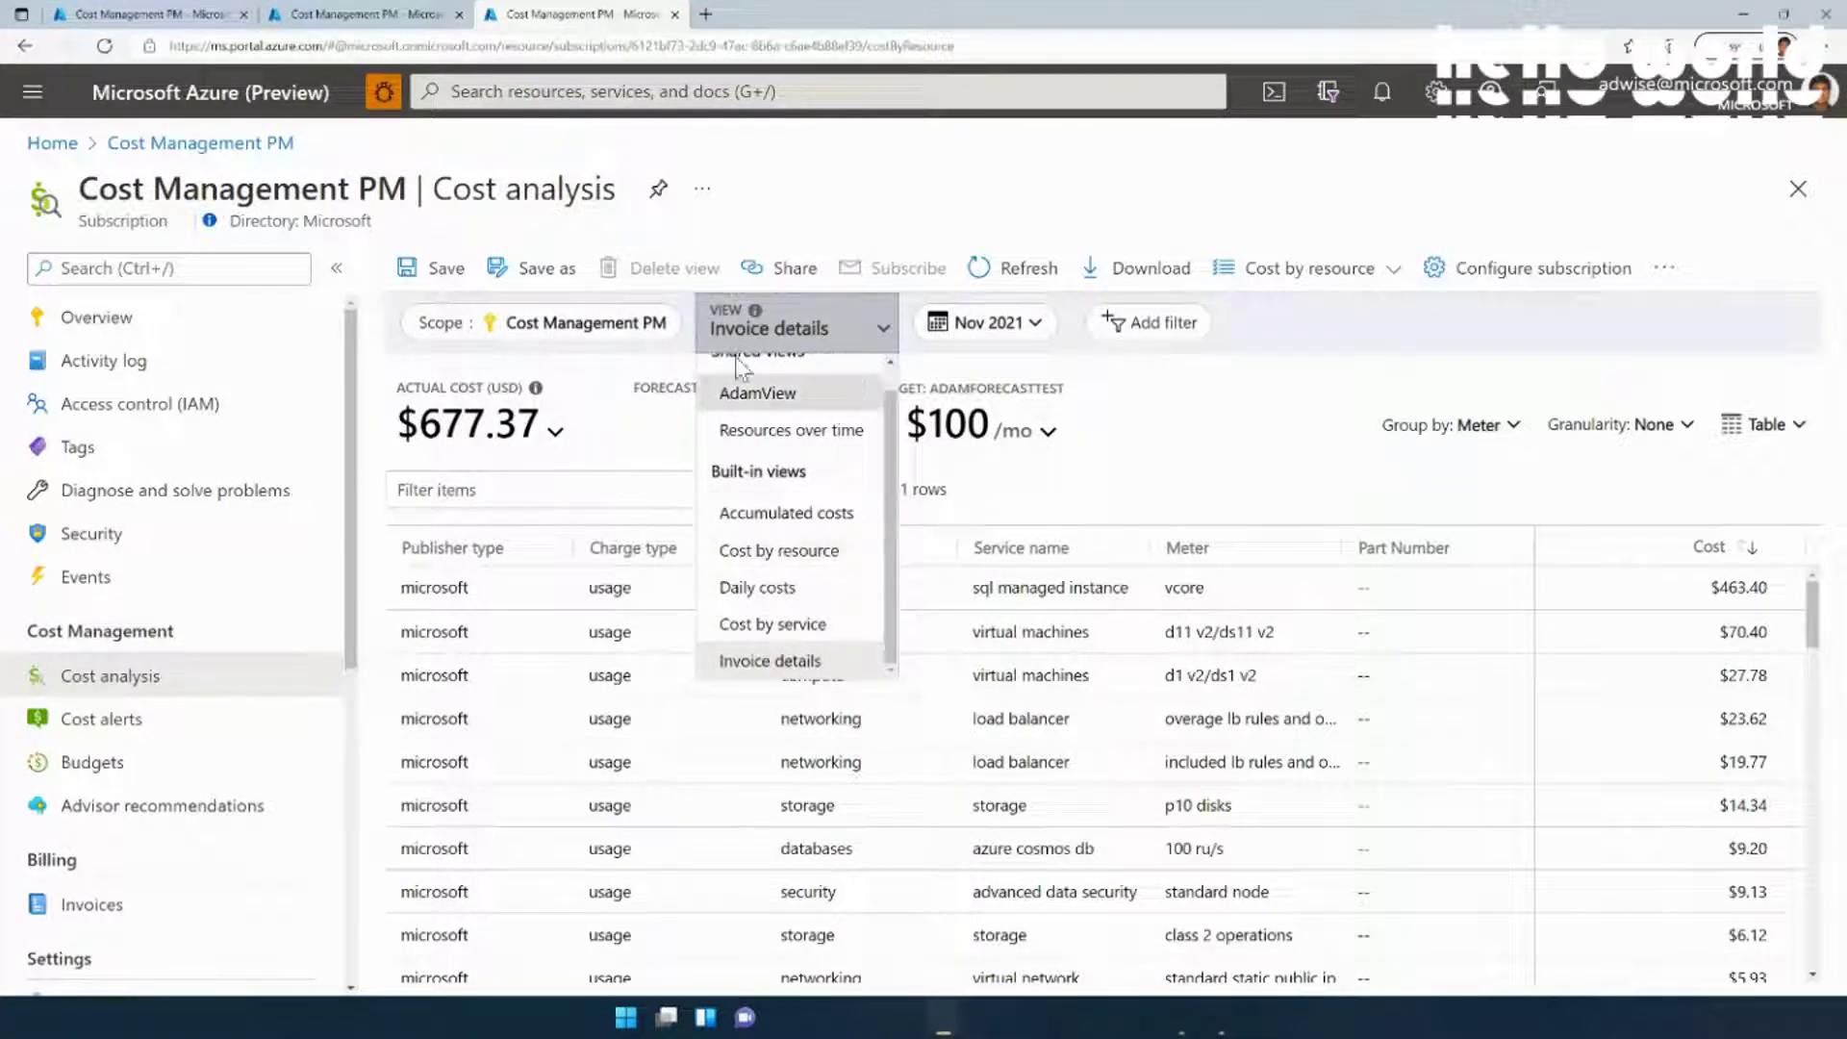
click(786, 513)
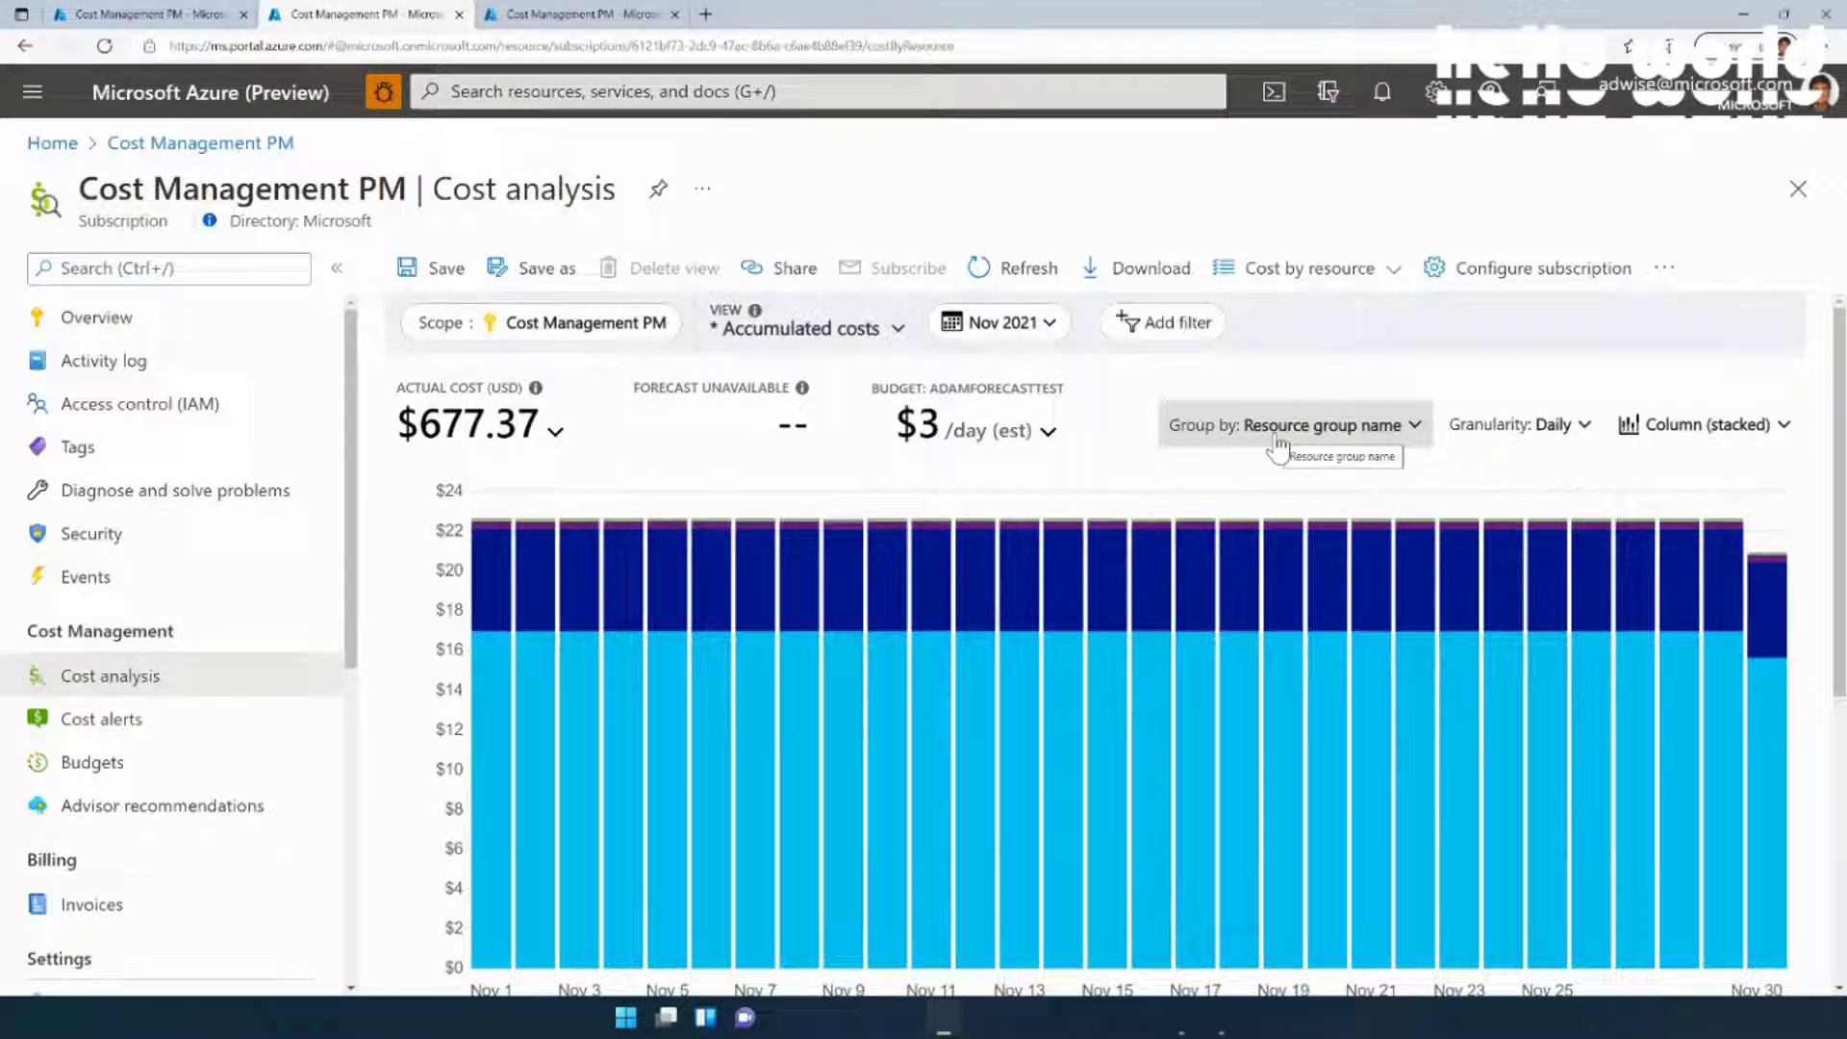
Compare the first tab's accumulated area chart, then open the Column (stacked) chart-type choices
click(154, 15)
scroll(1135, 780, down, 3)
scroll(1157, 766, down, 3)
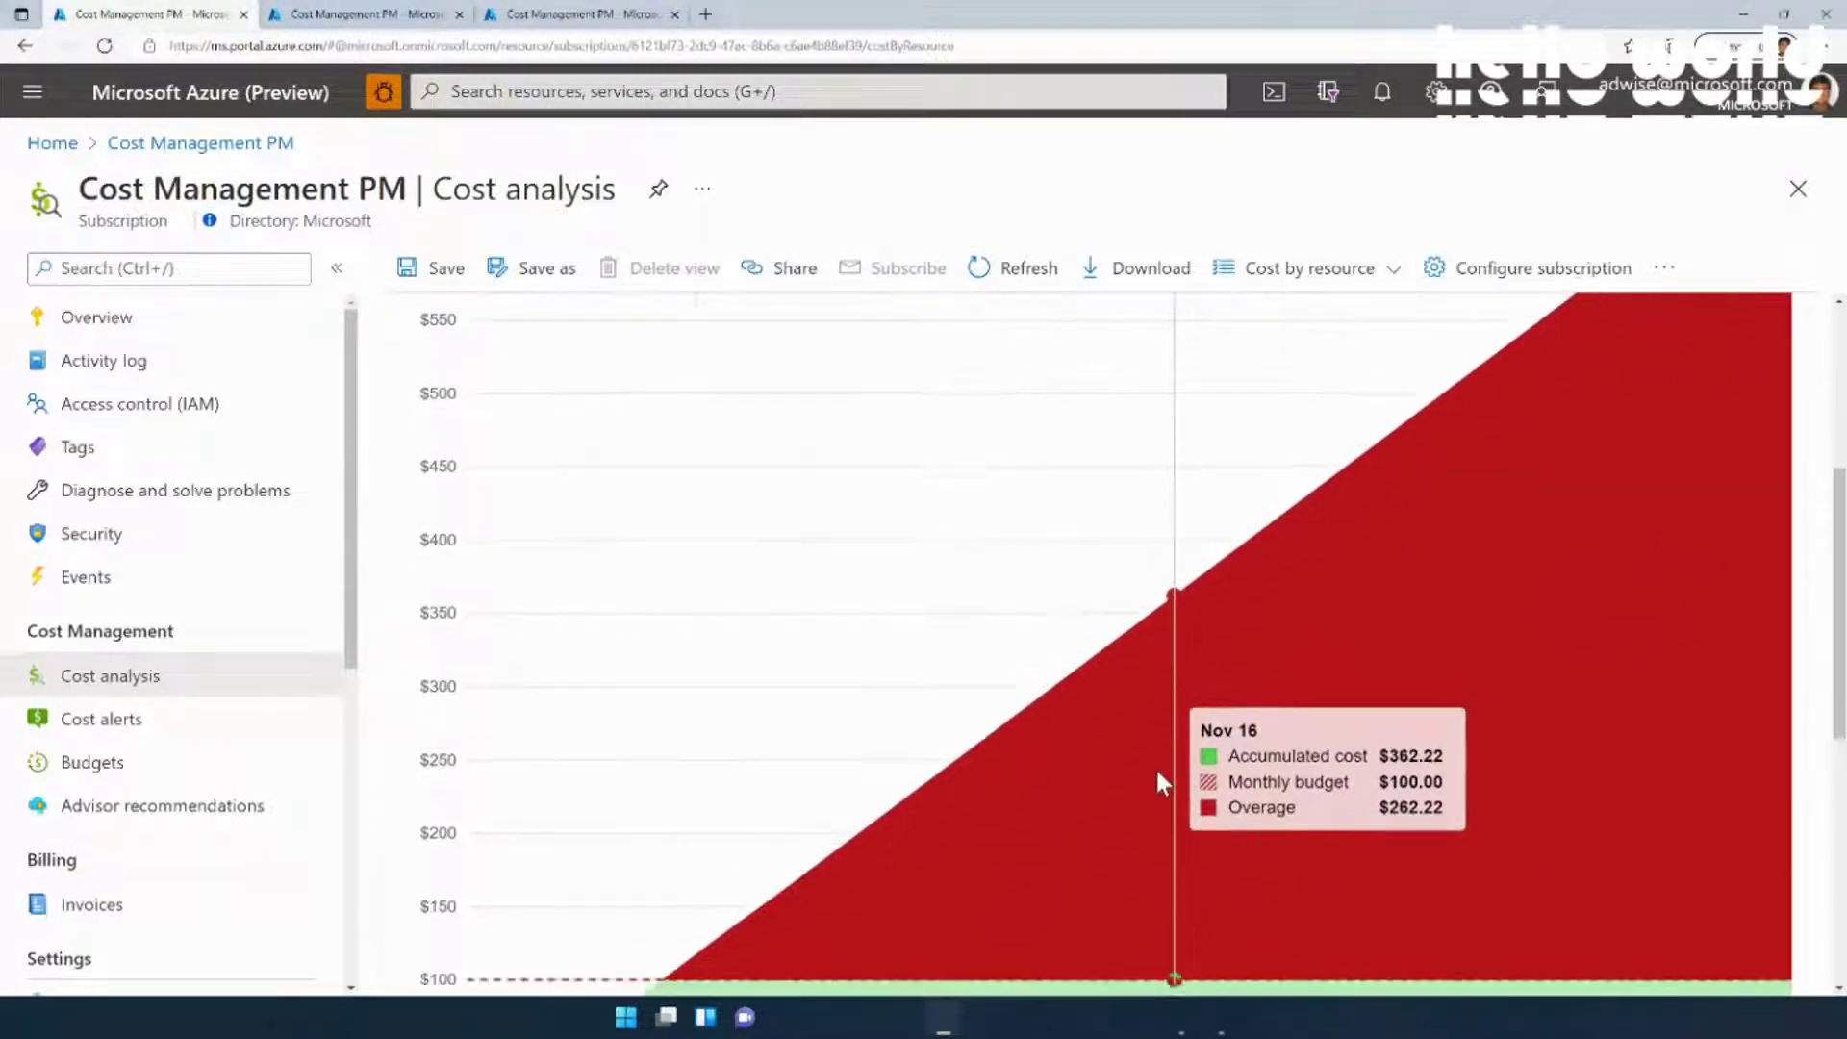
click(330, 17)
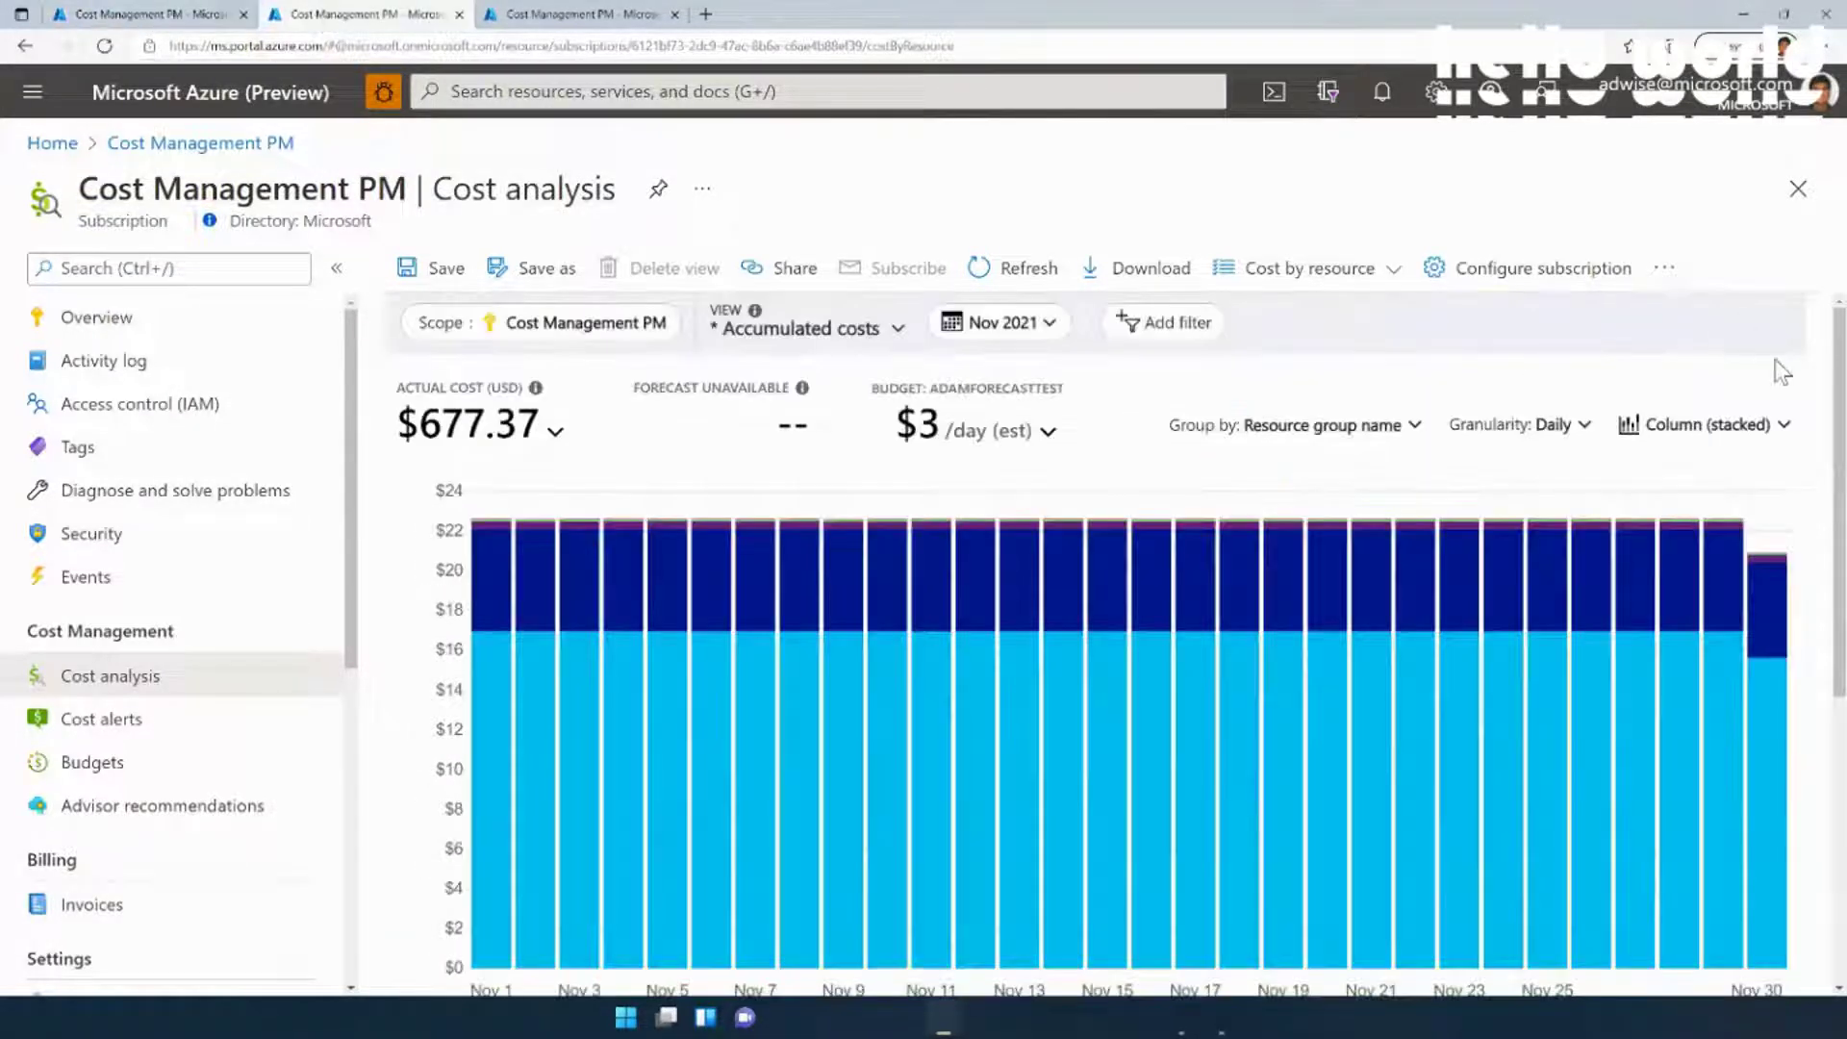
click(1672, 438)
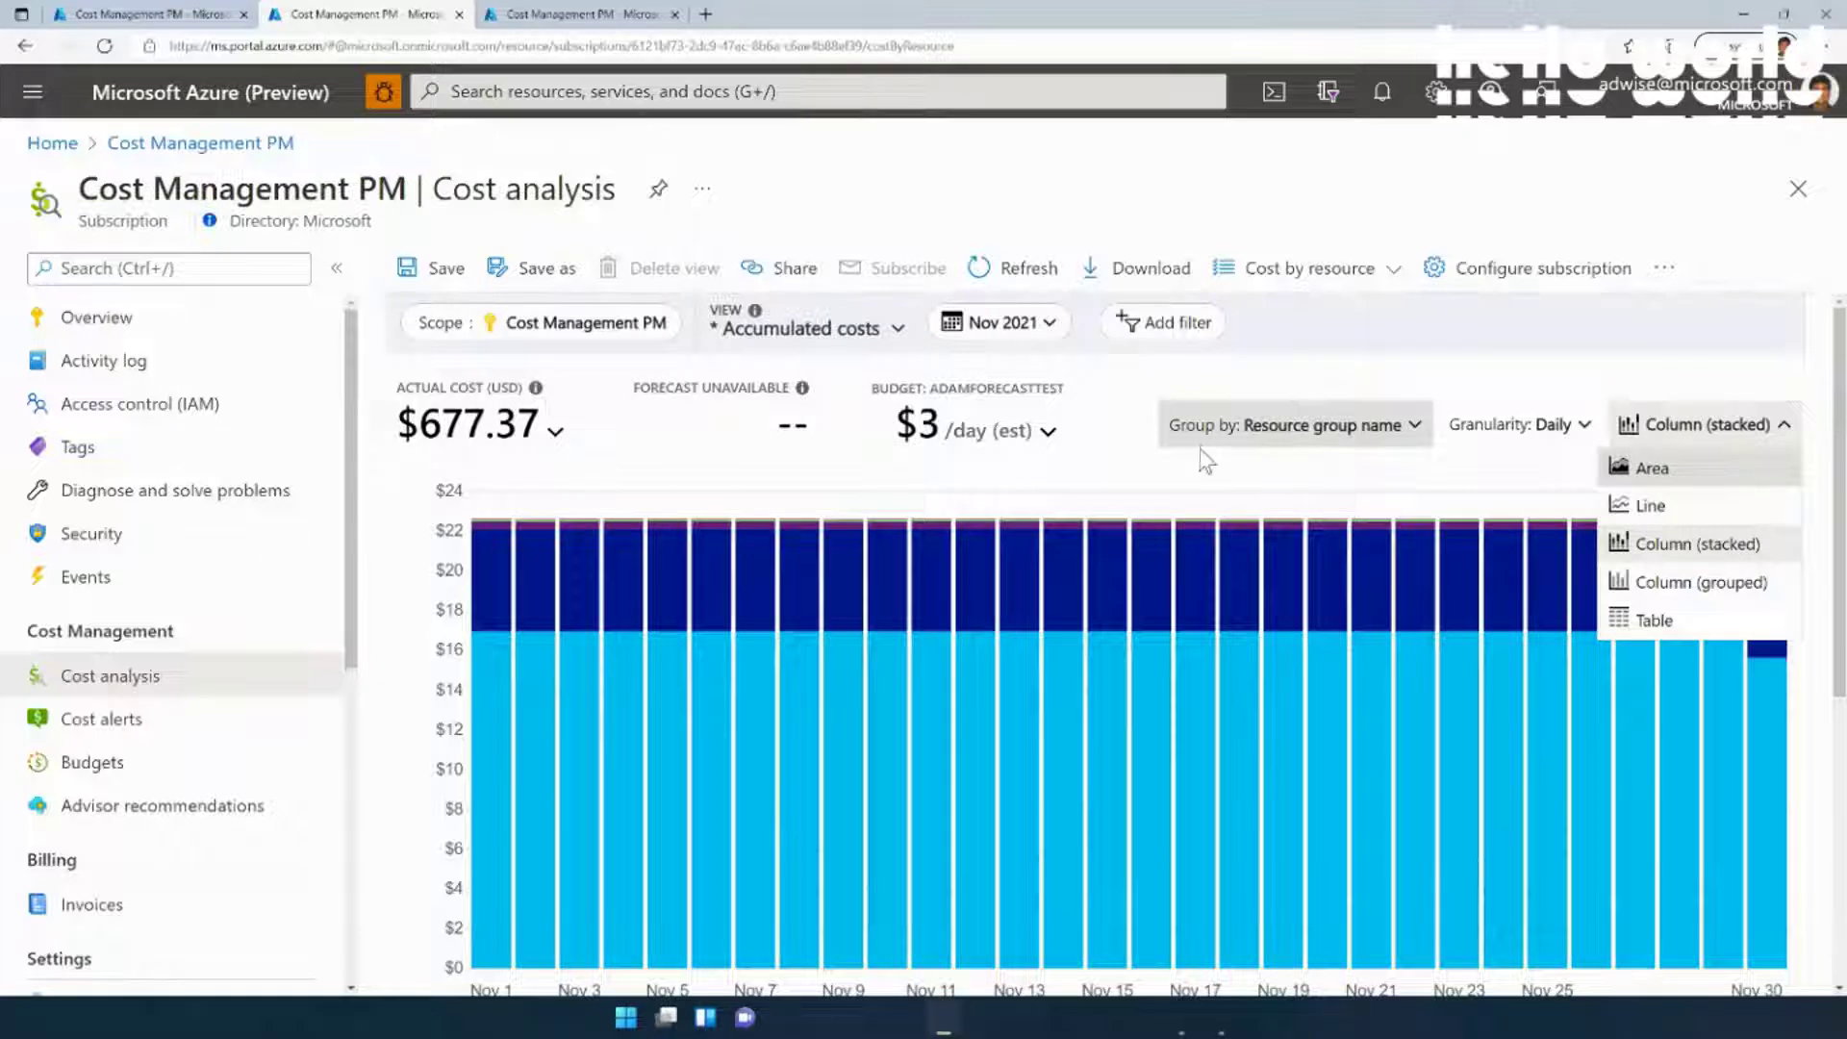
Dismiss the chart-type choices unchanged and inspect the resource group legend and daily bars
scroll(1395, 457, down, 1)
scroll(1510, 452, up, 1)
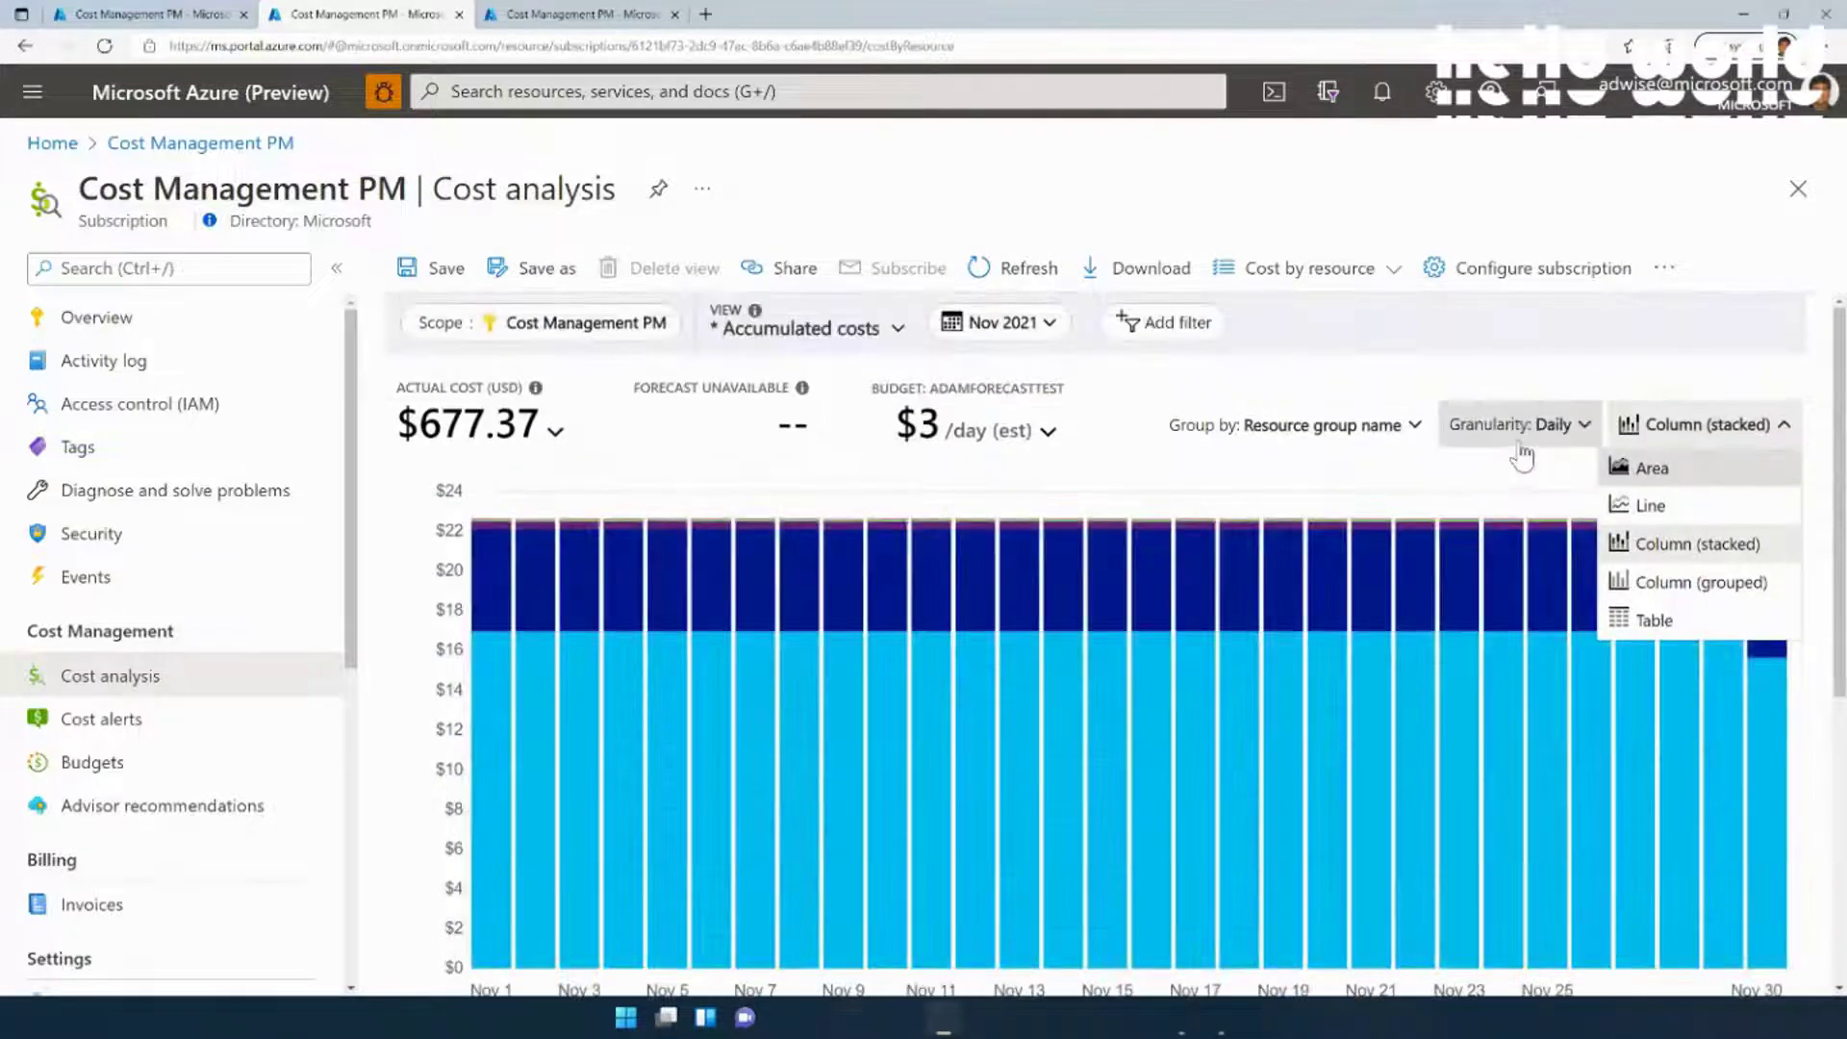
click(1532, 380)
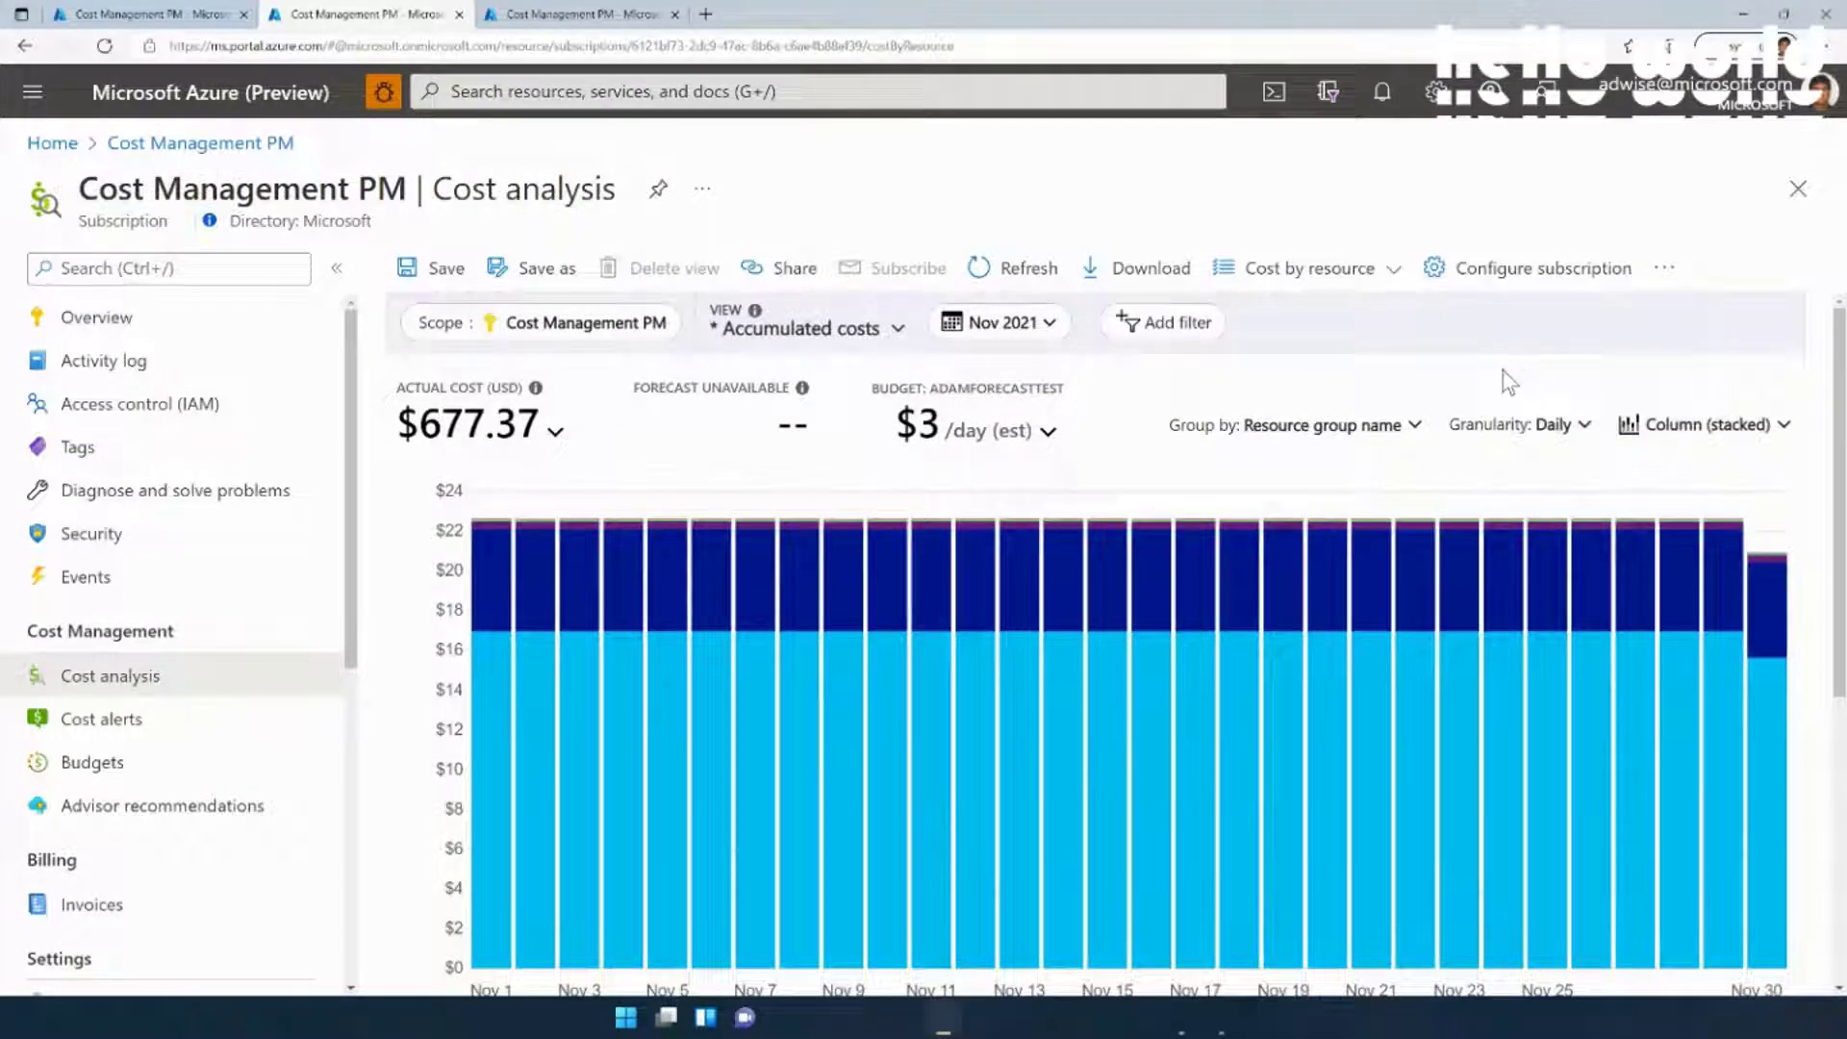
scroll(1509, 382, down, 1)
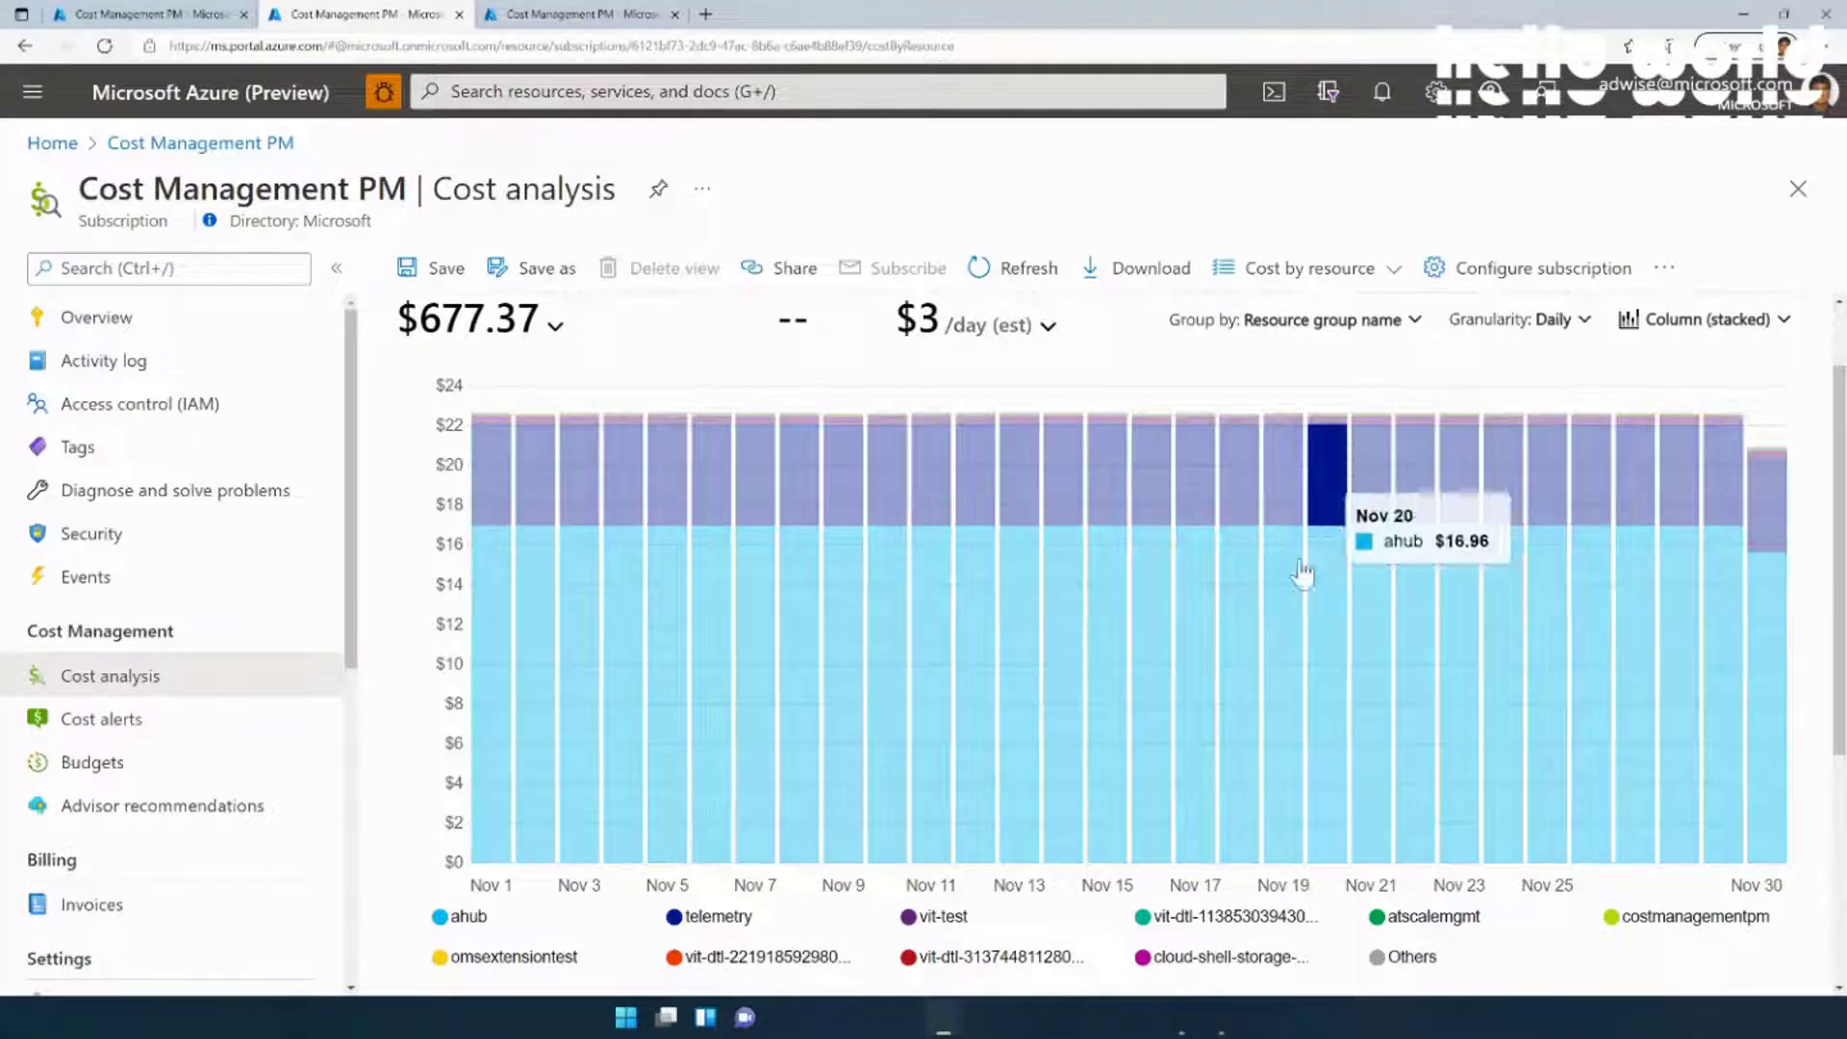
mouse_move(1294, 630)
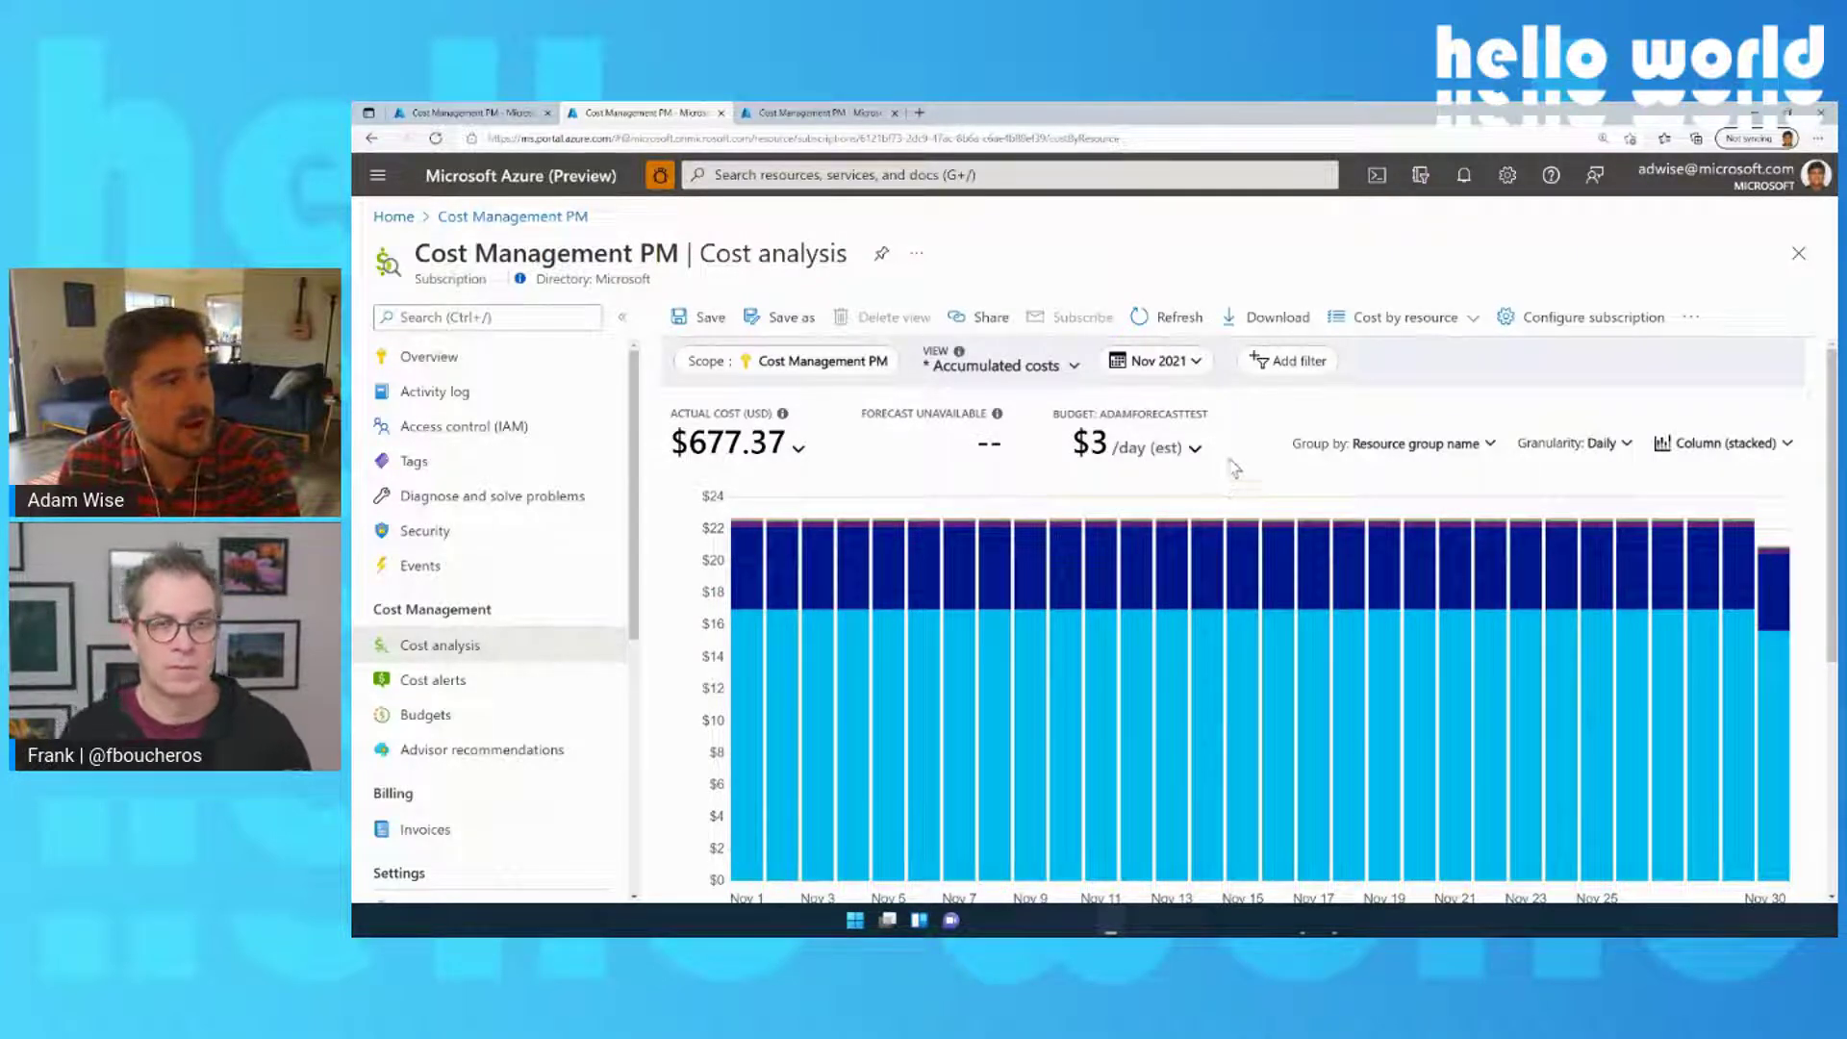
scroll(1228, 454, down, 1)
scroll(1227, 454, up, 1)
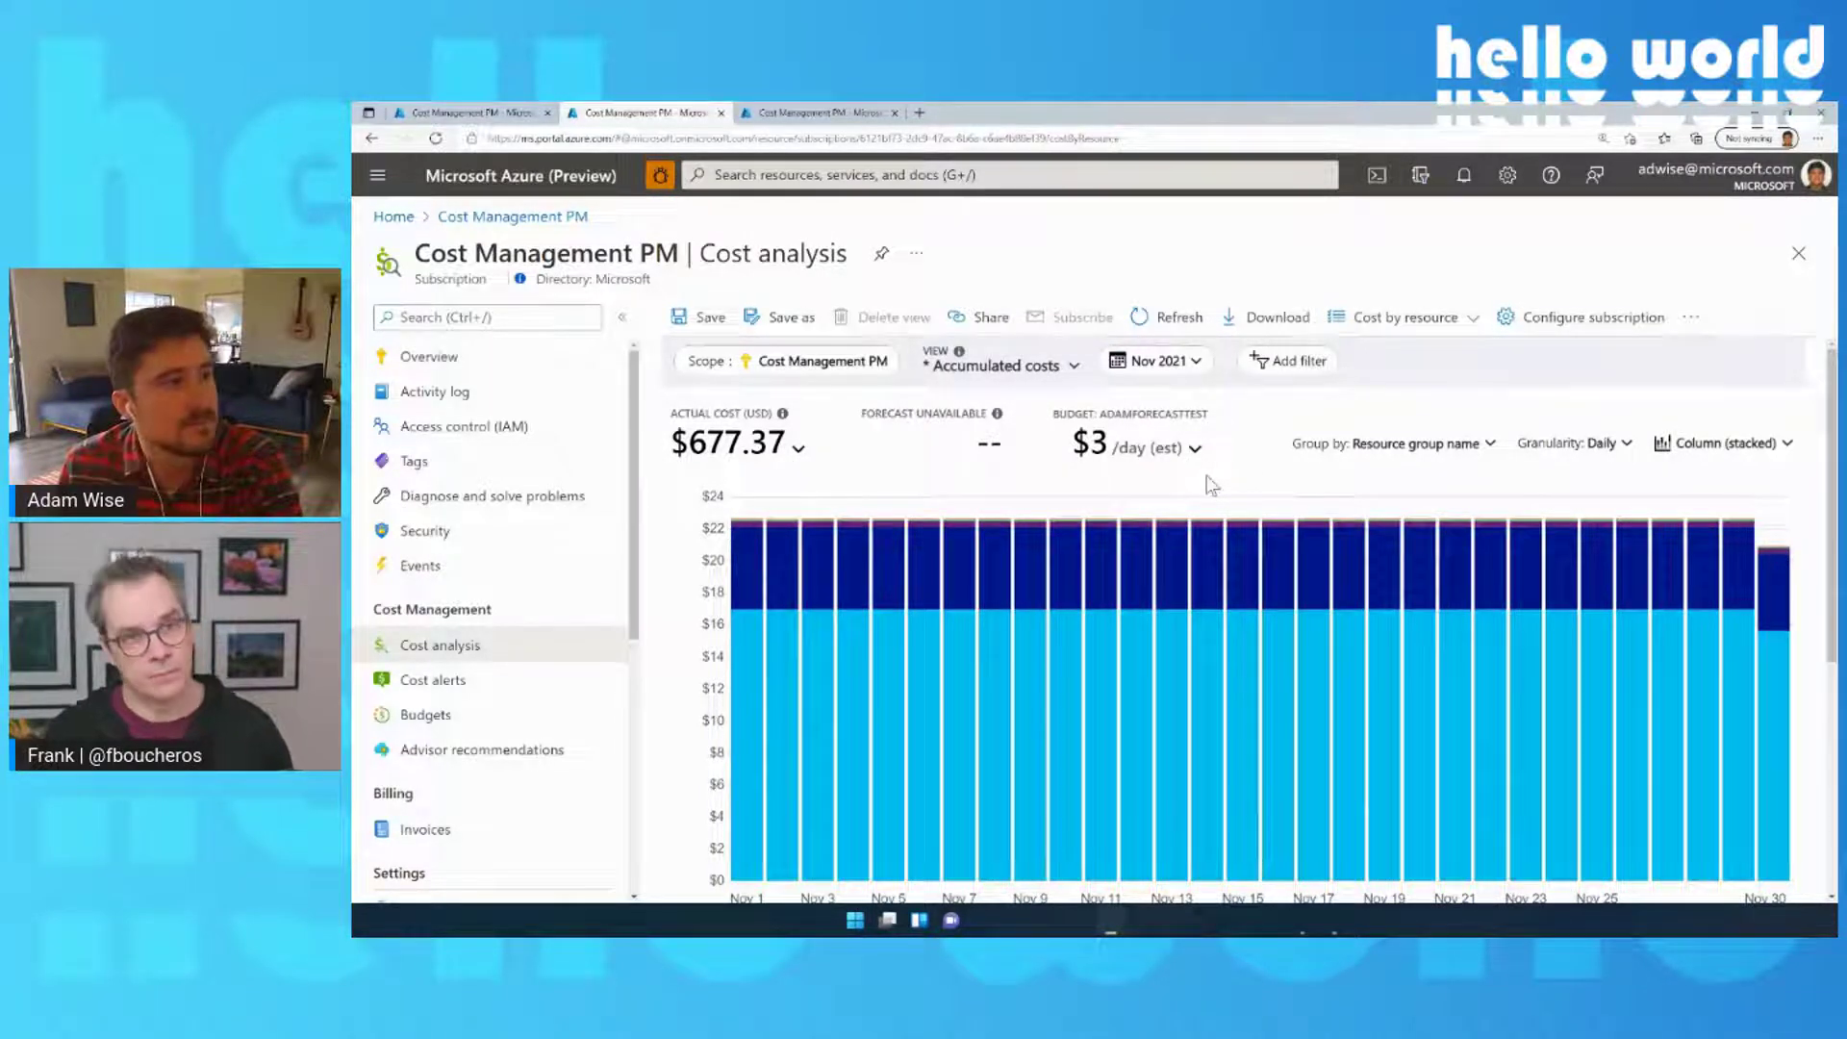
Generate a Share link for the daily stacked view, copy its URL, and close the panel
click(988, 326)
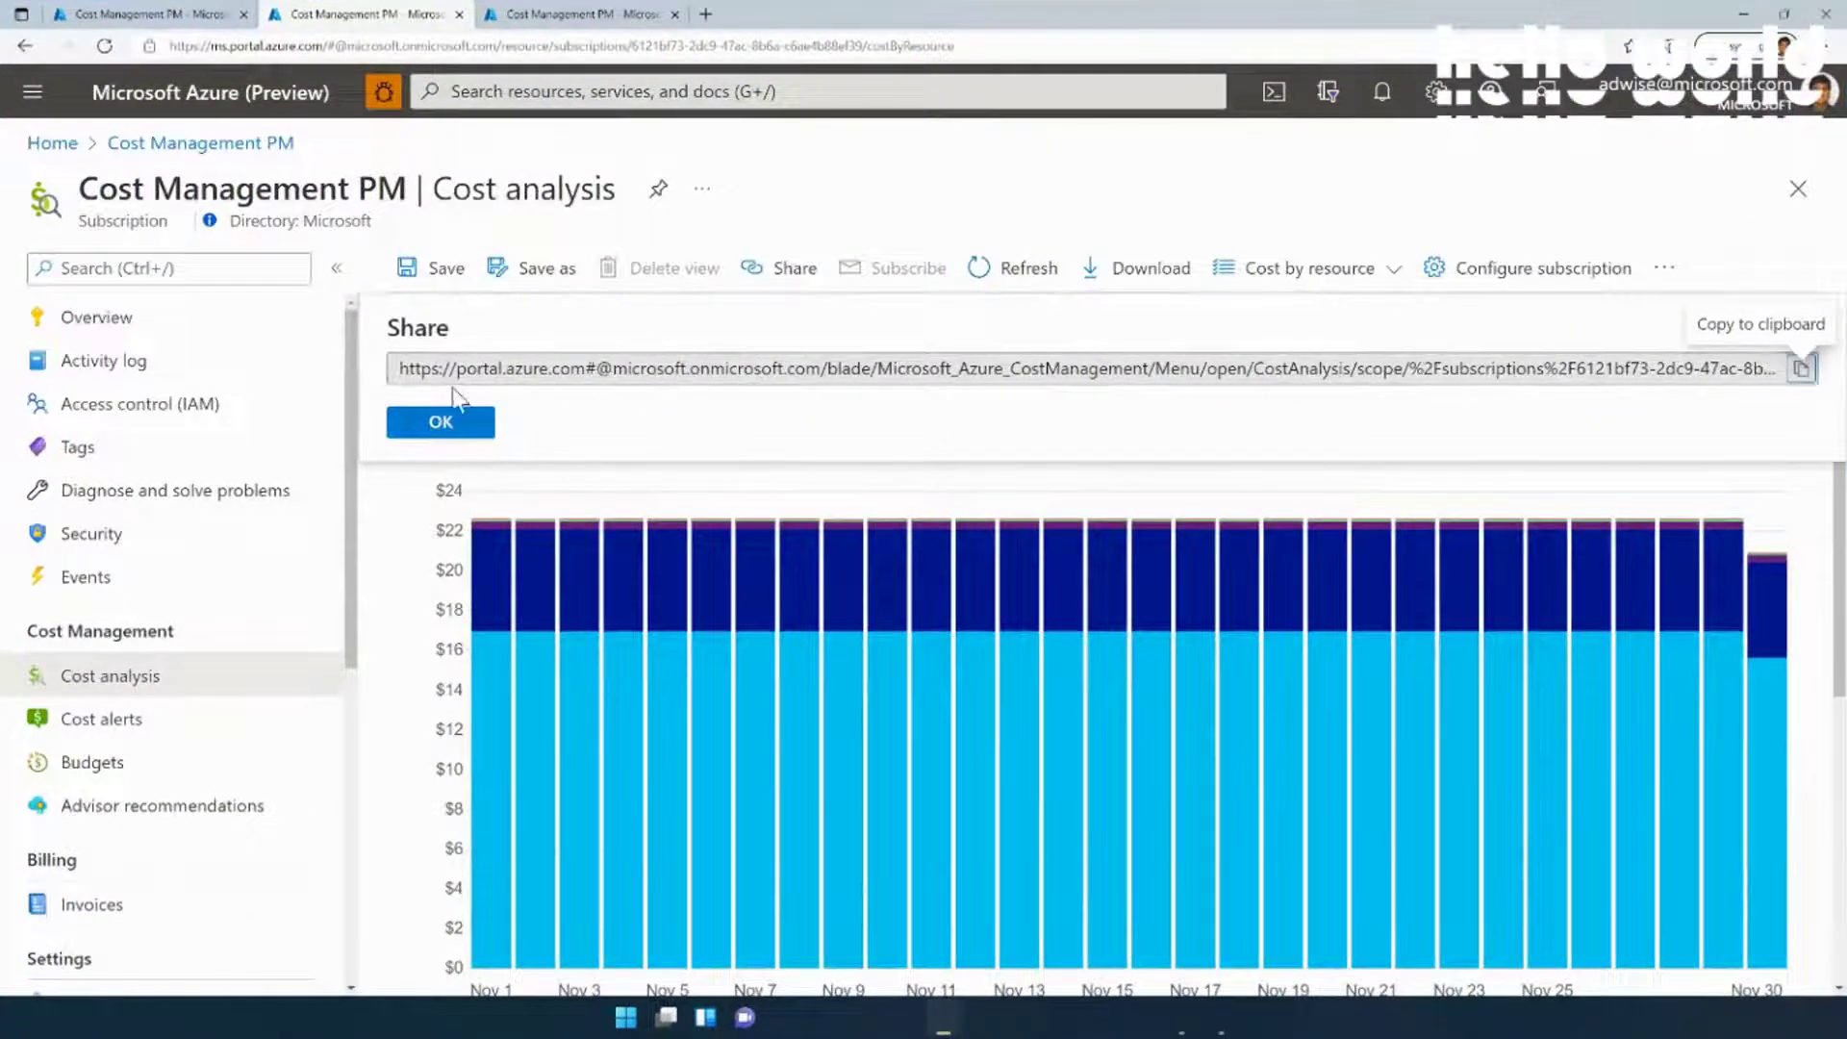
drag(410, 373, 1535, 346)
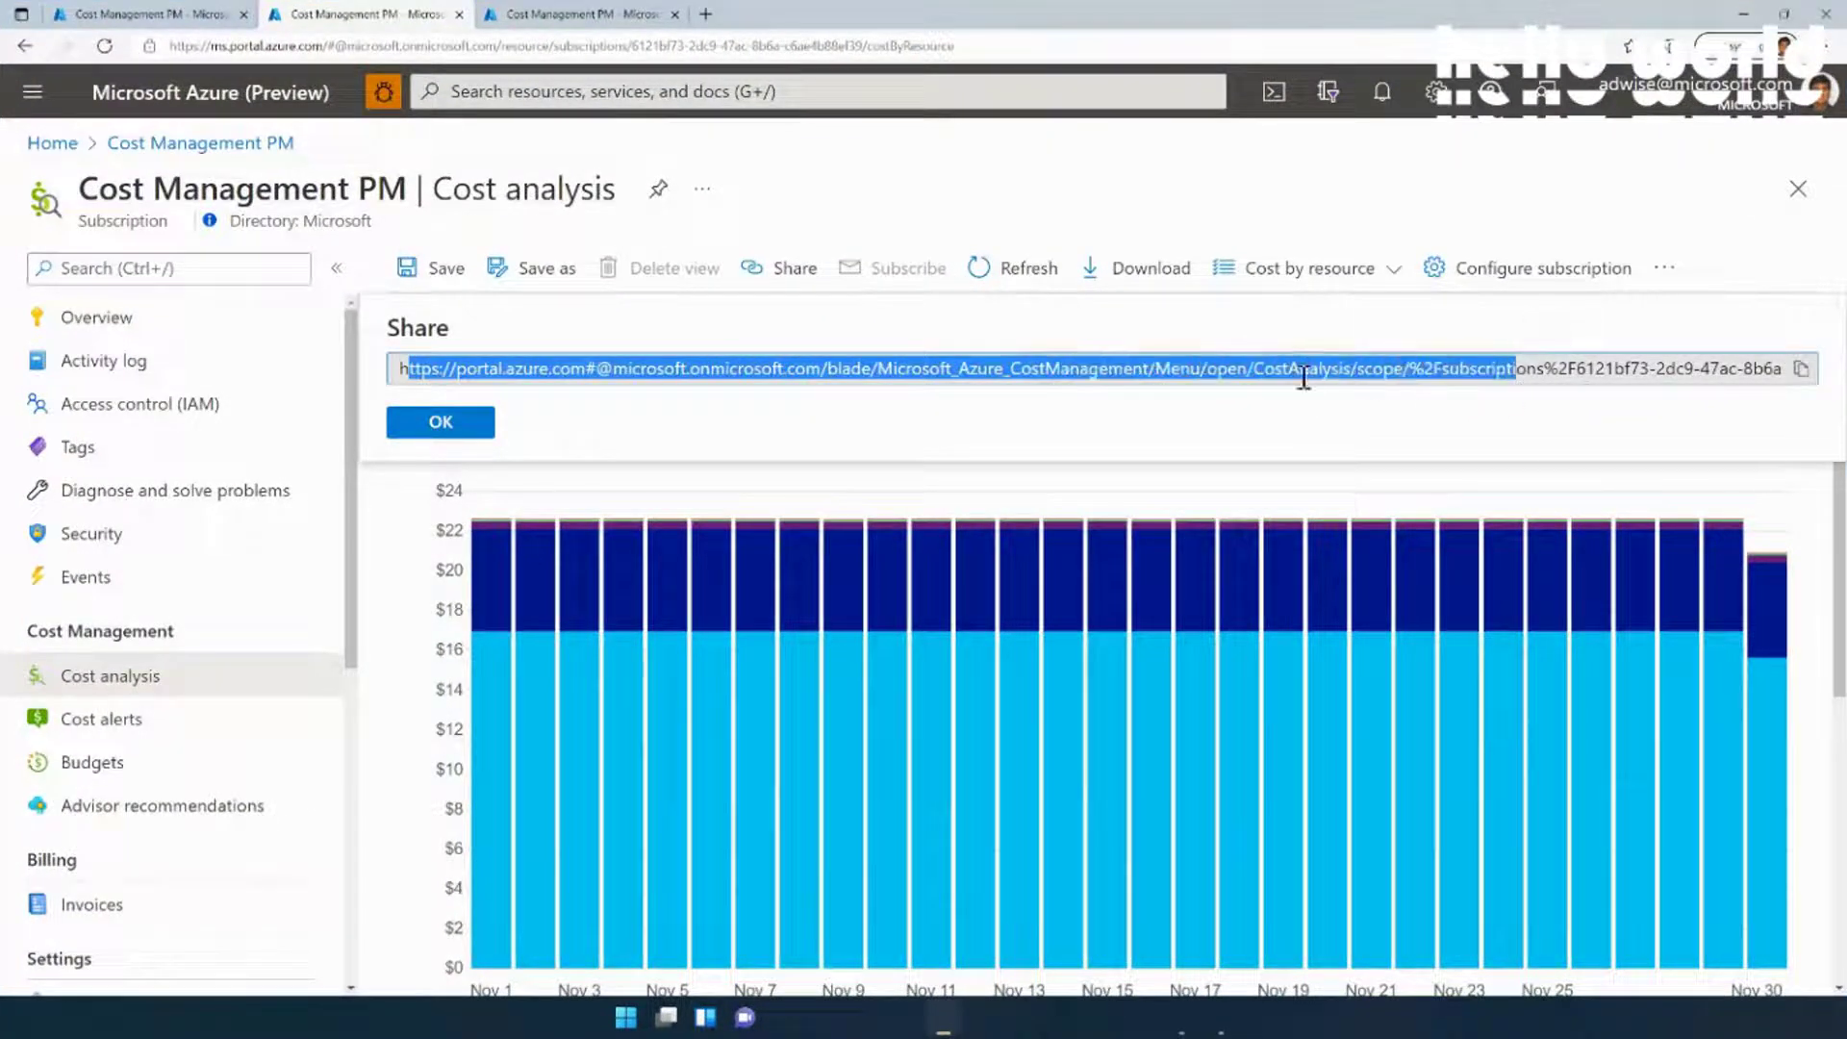
click(1150, 442)
click(478, 433)
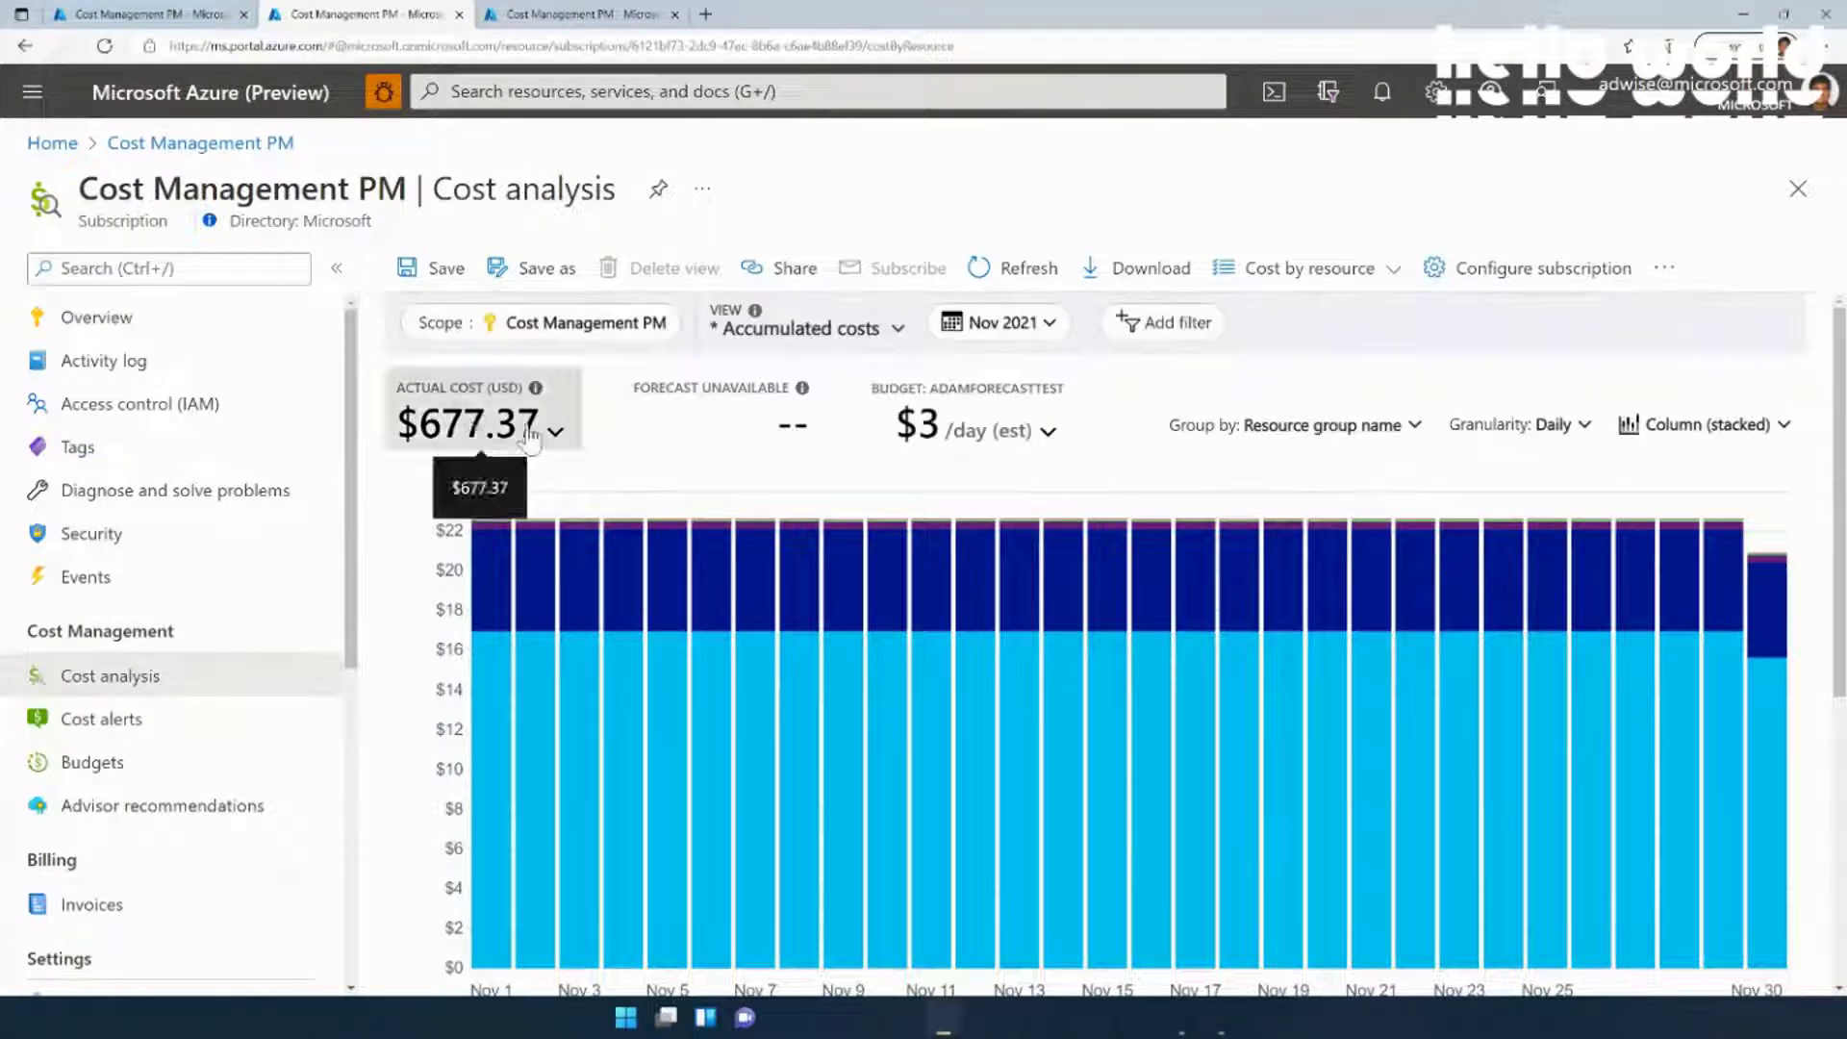
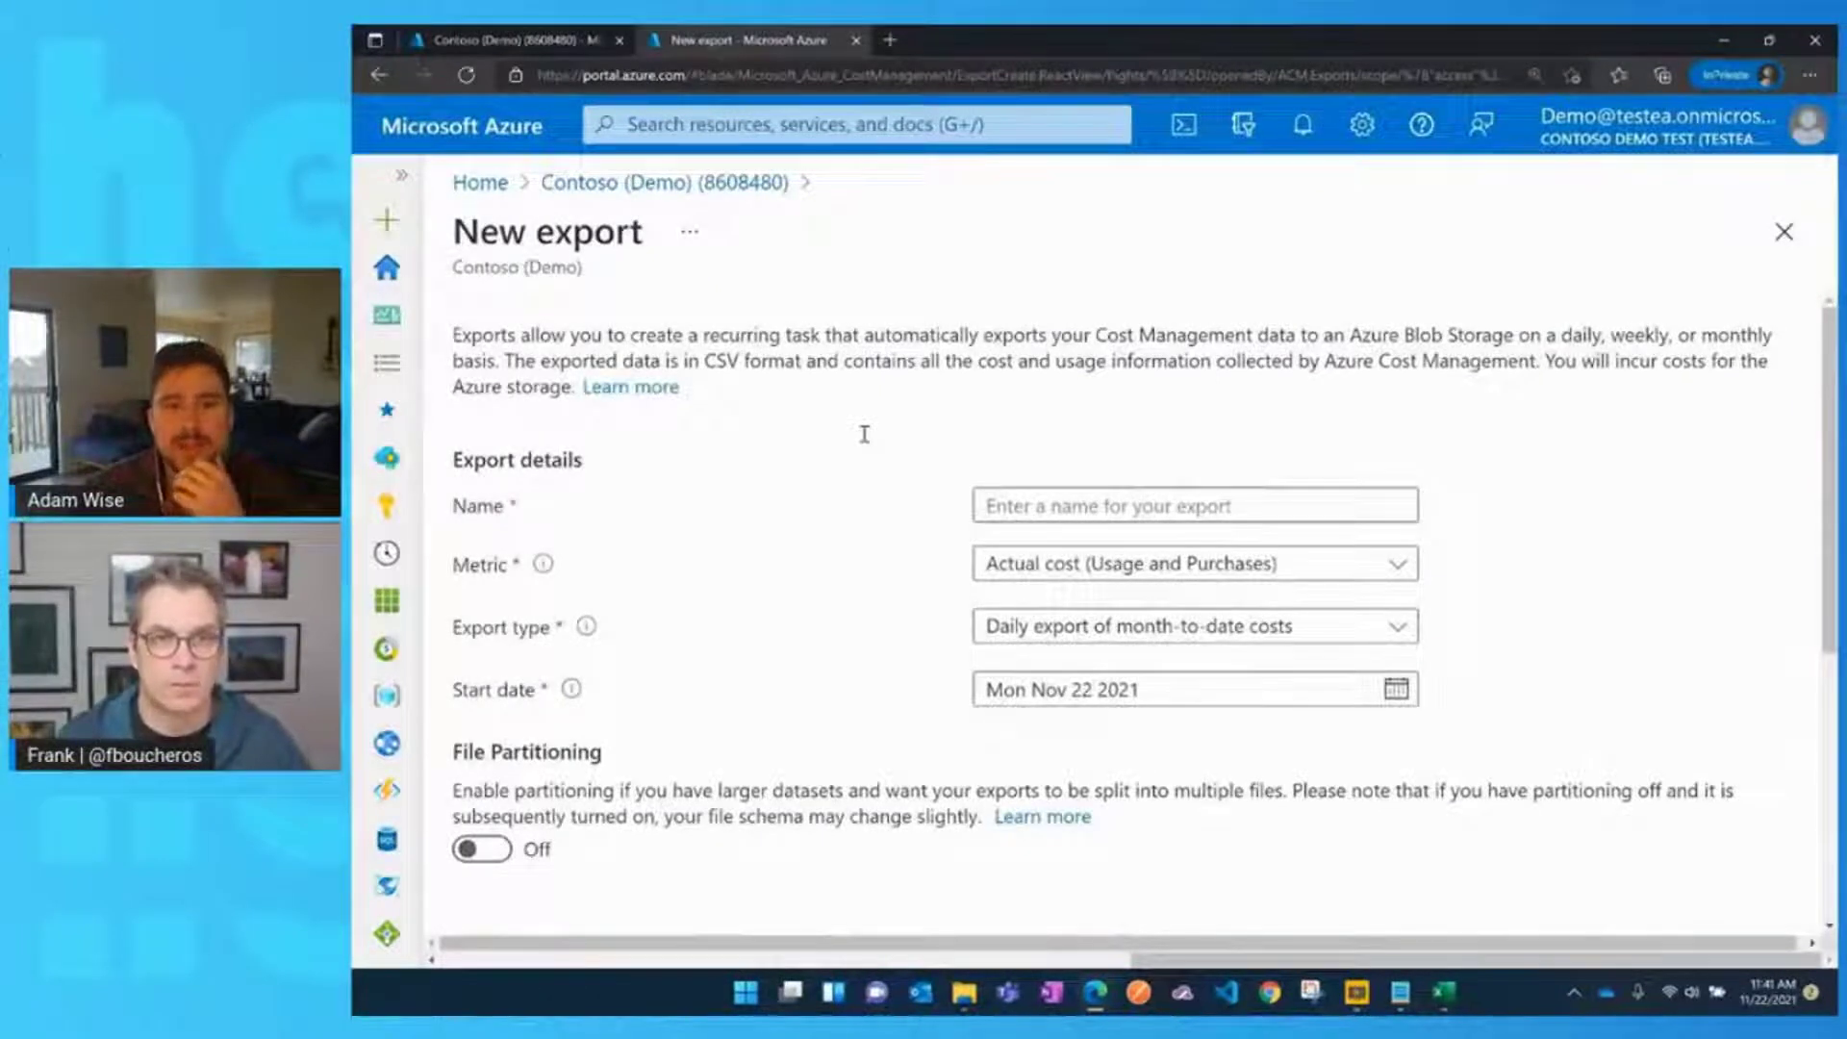
Enter AdamTest as the export name and show the actual versus amortized cost metric options
scroll(865, 433, down, 1)
click(994, 412)
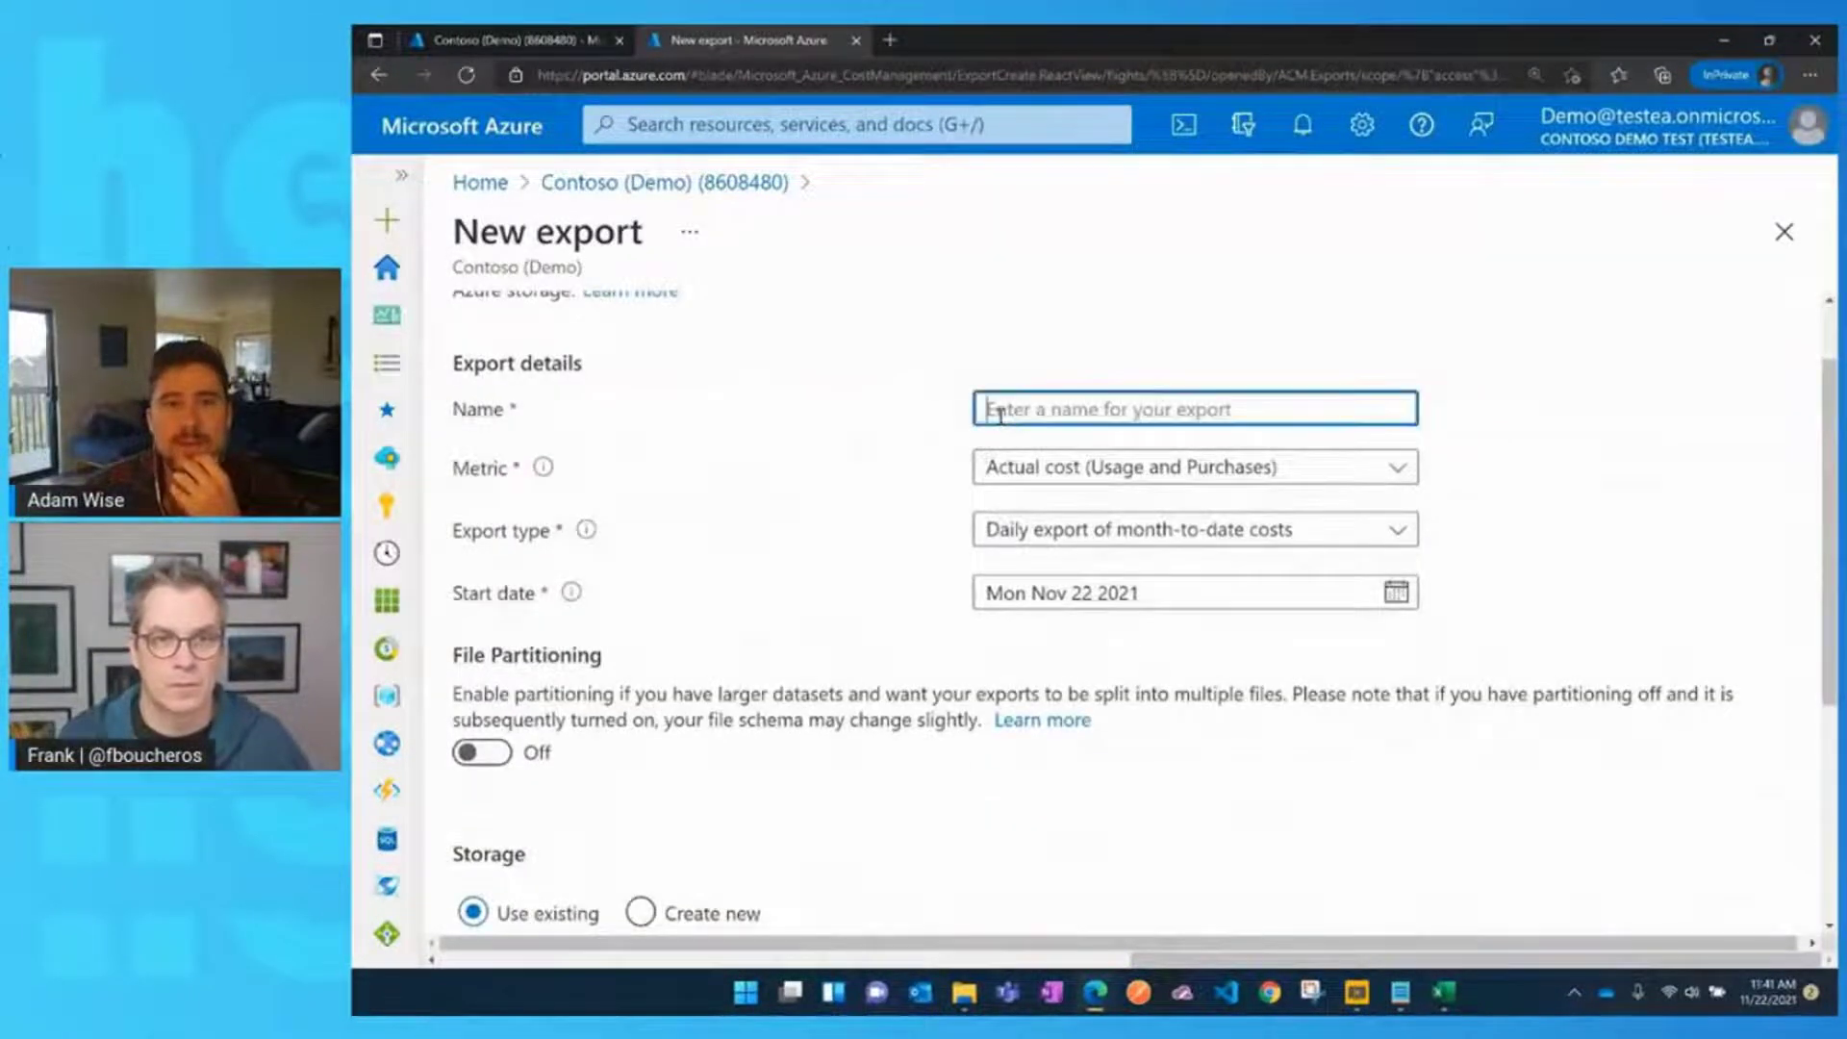
click(997, 406)
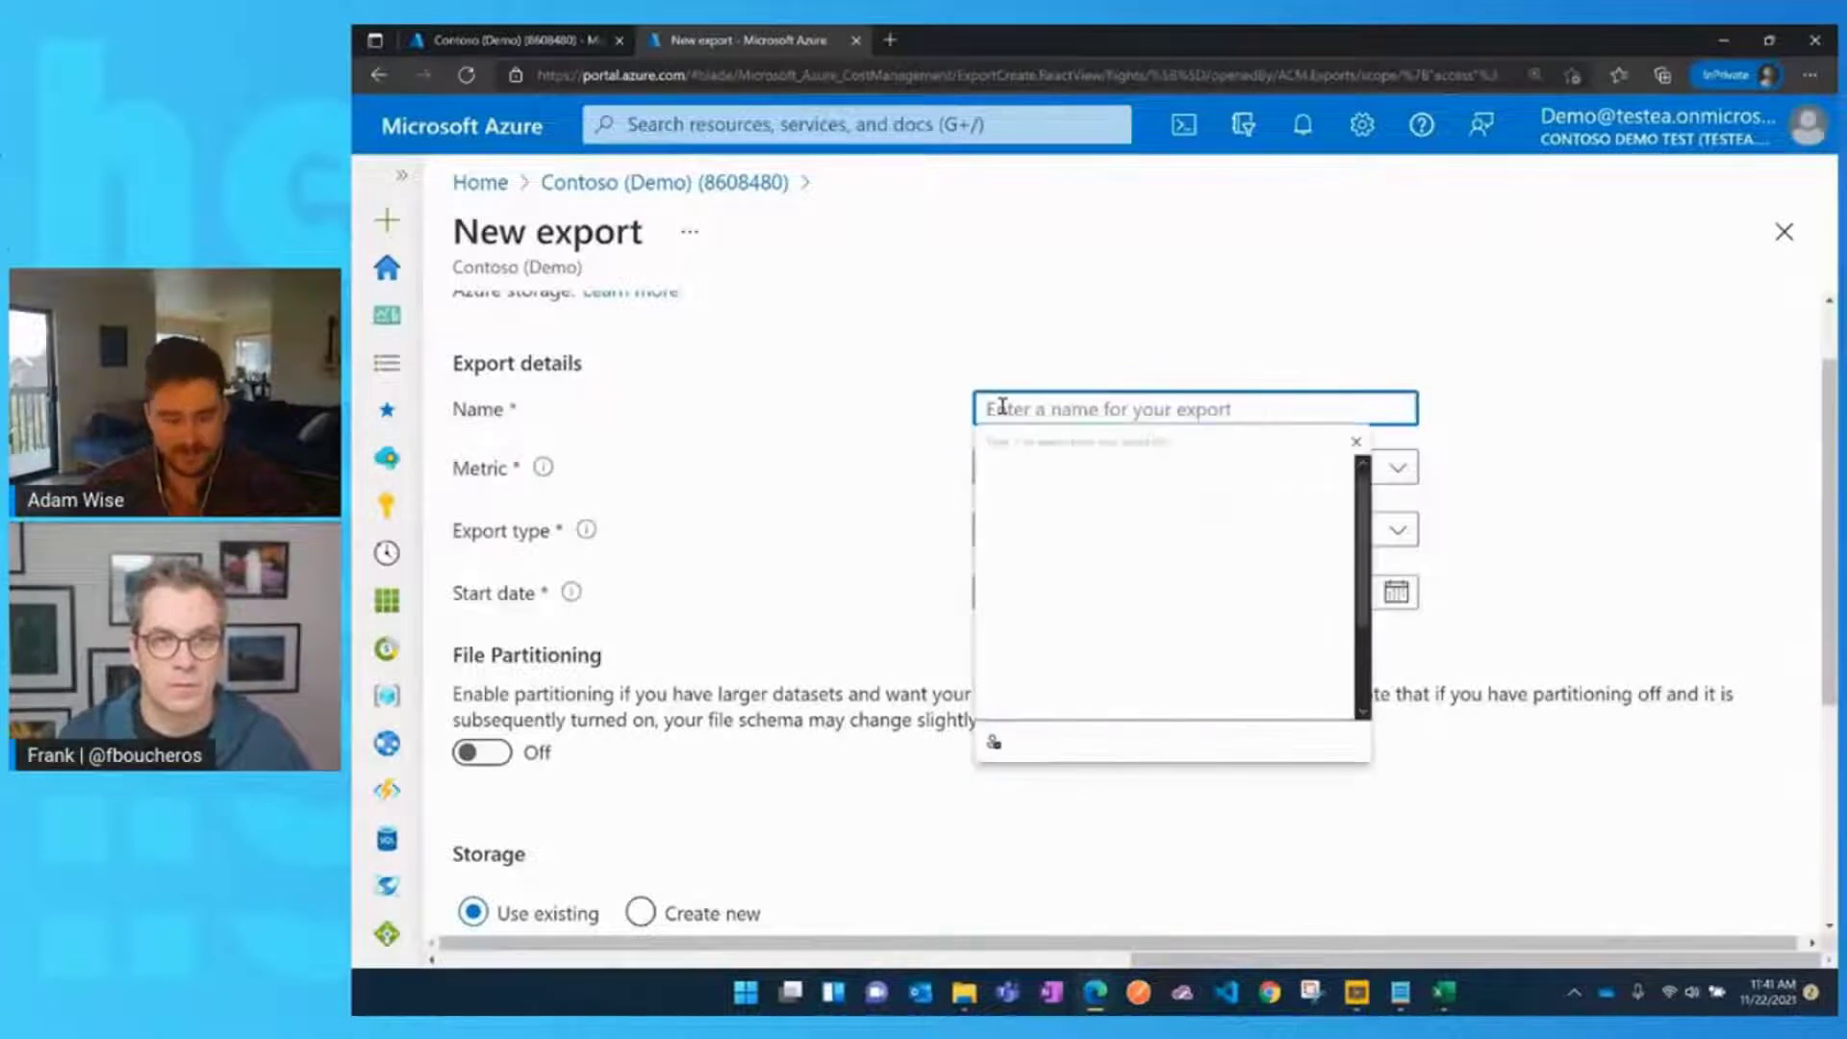
text(AdamTest)
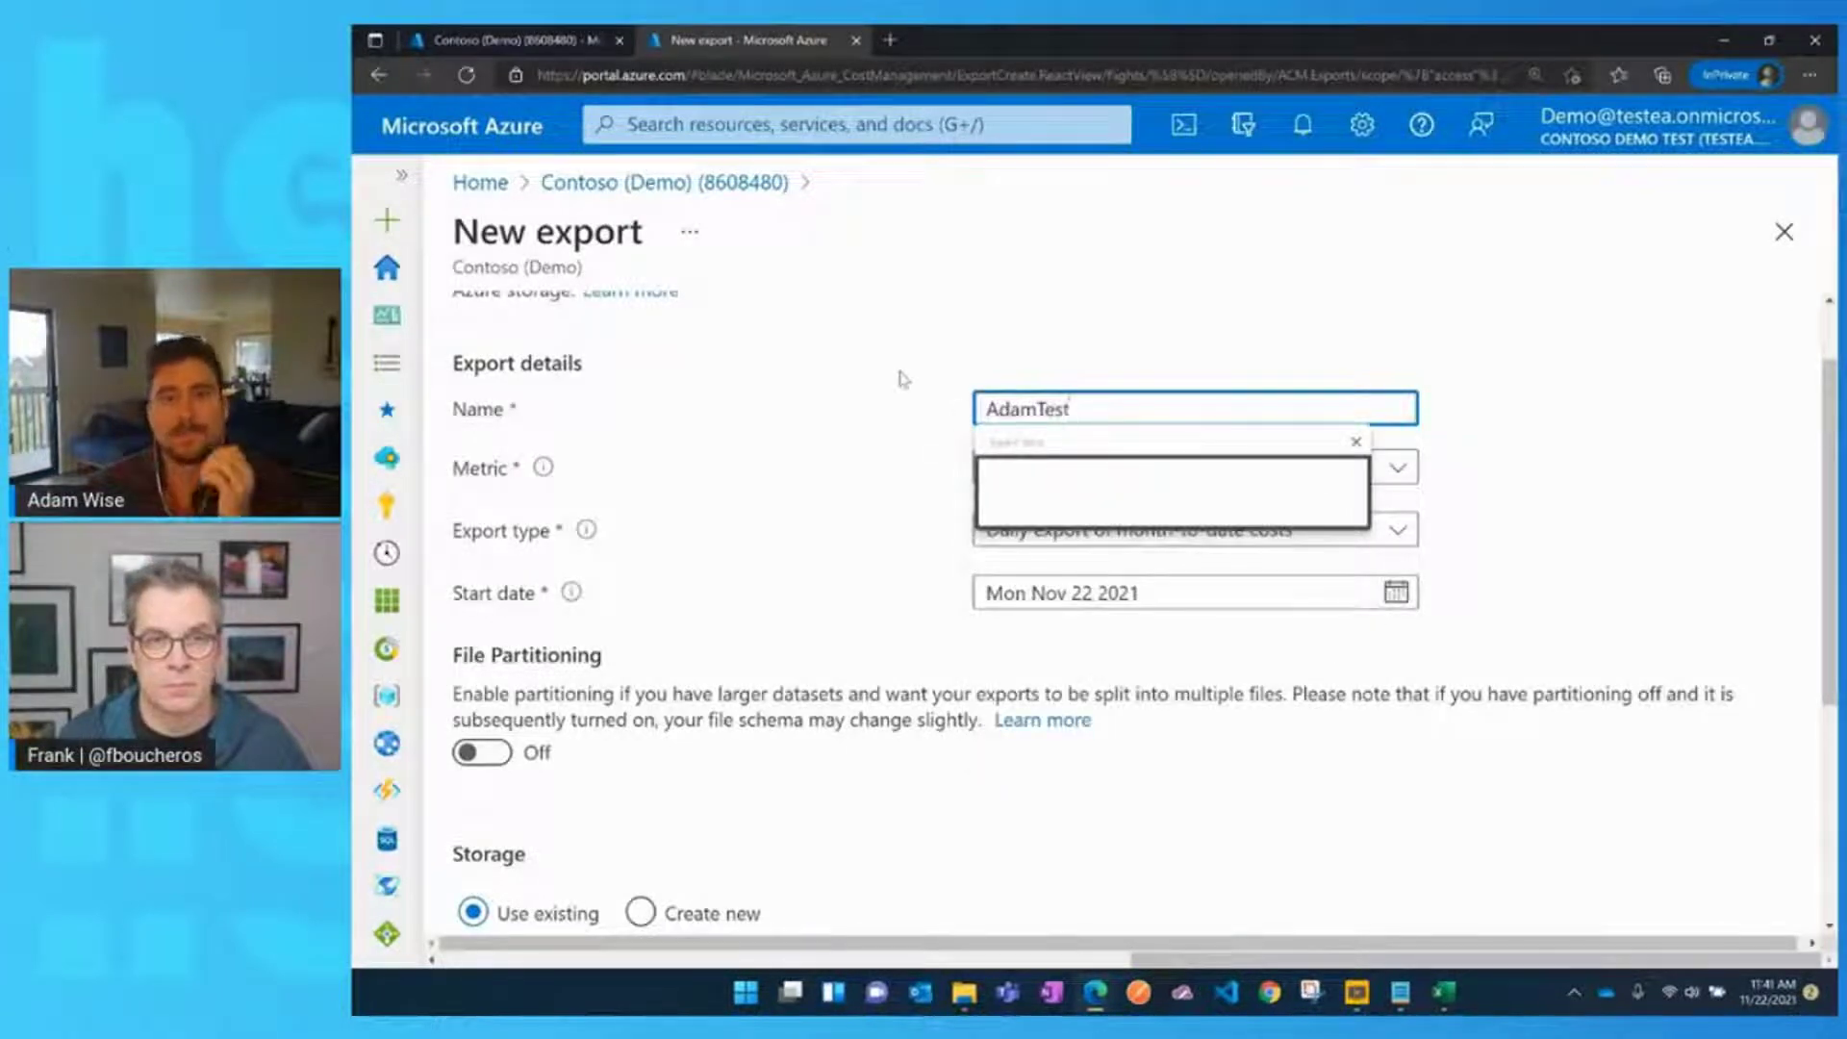
click(902, 378)
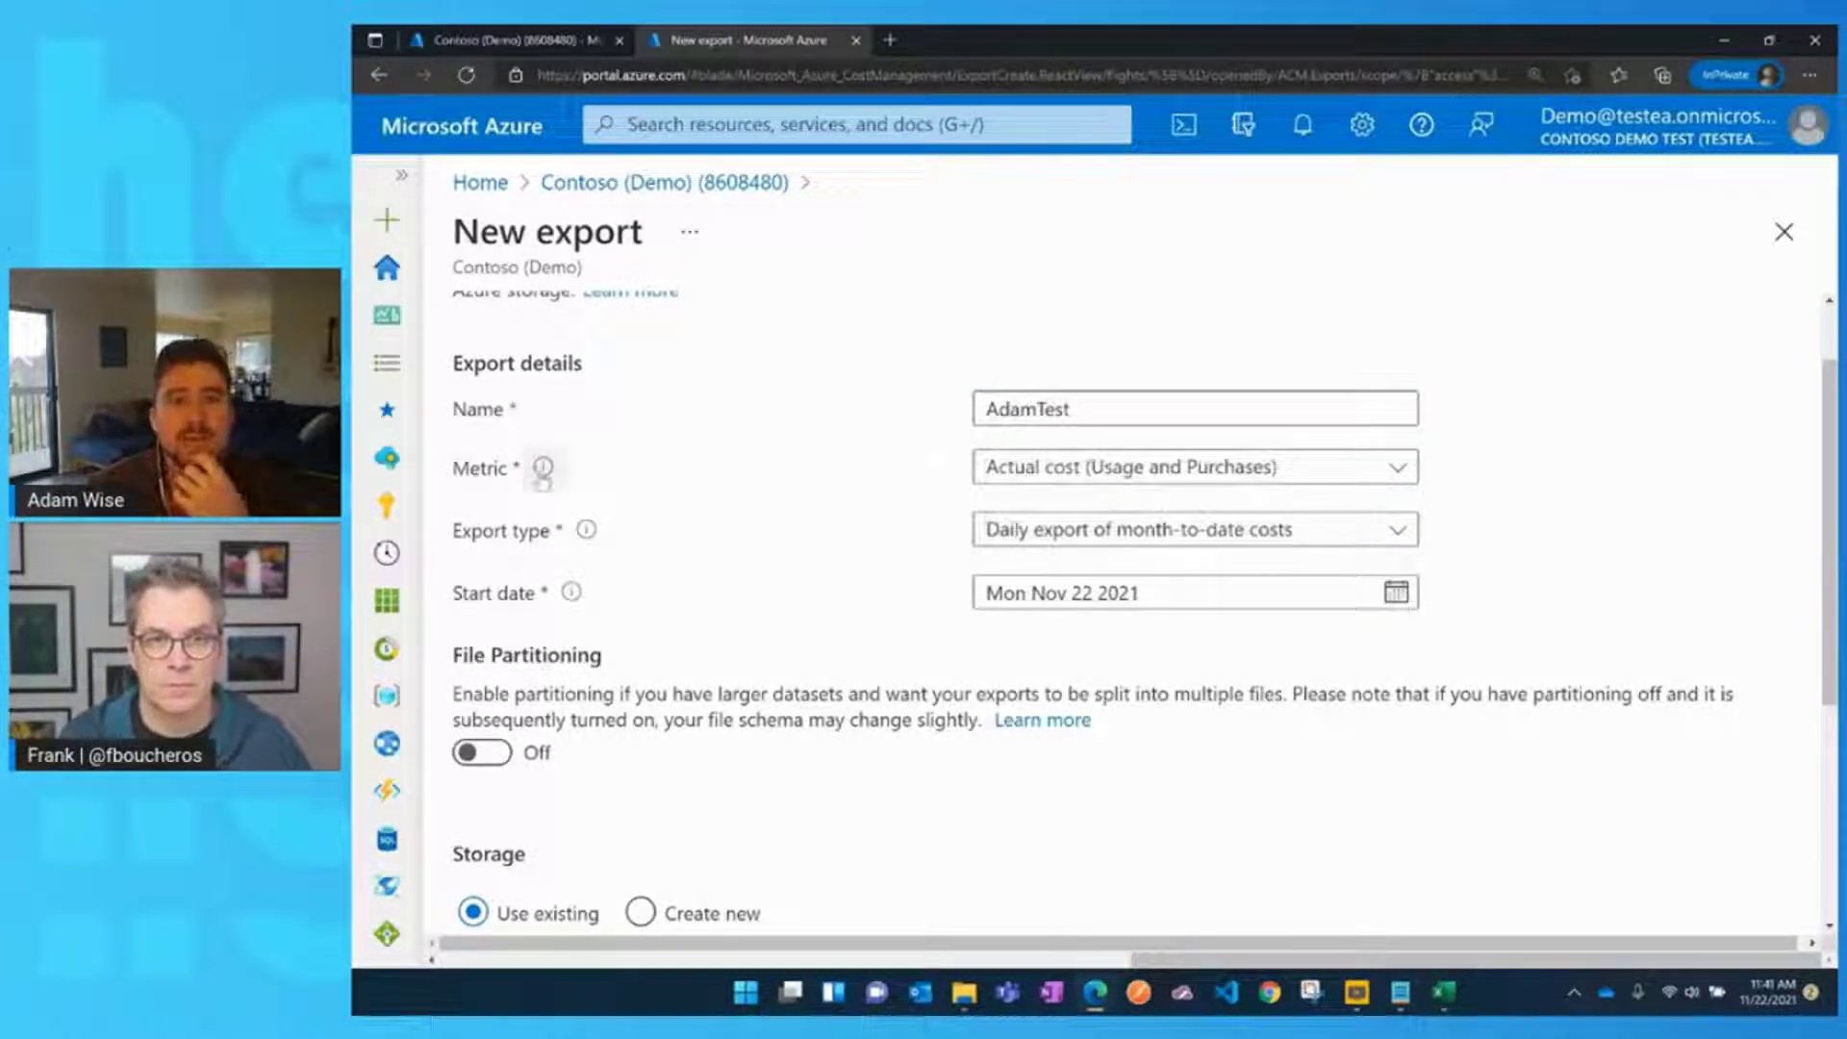
mouse_move(544, 478)
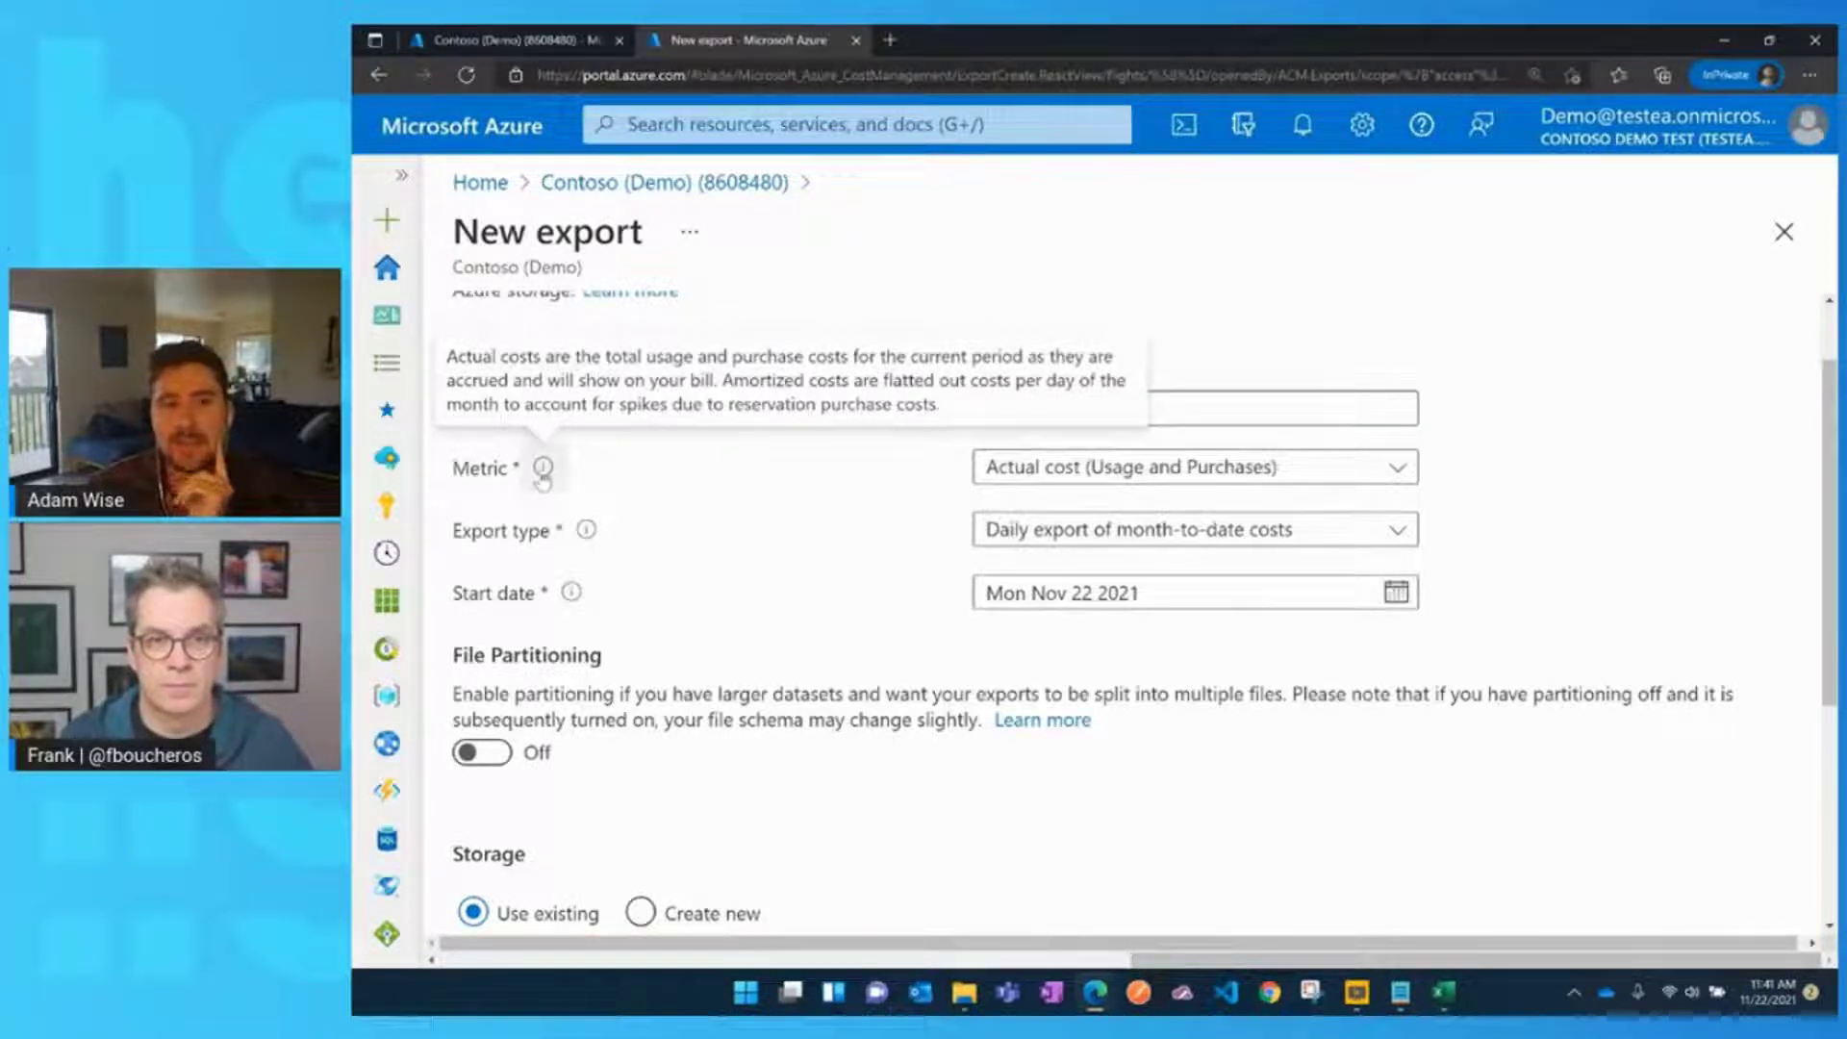
click(1010, 470)
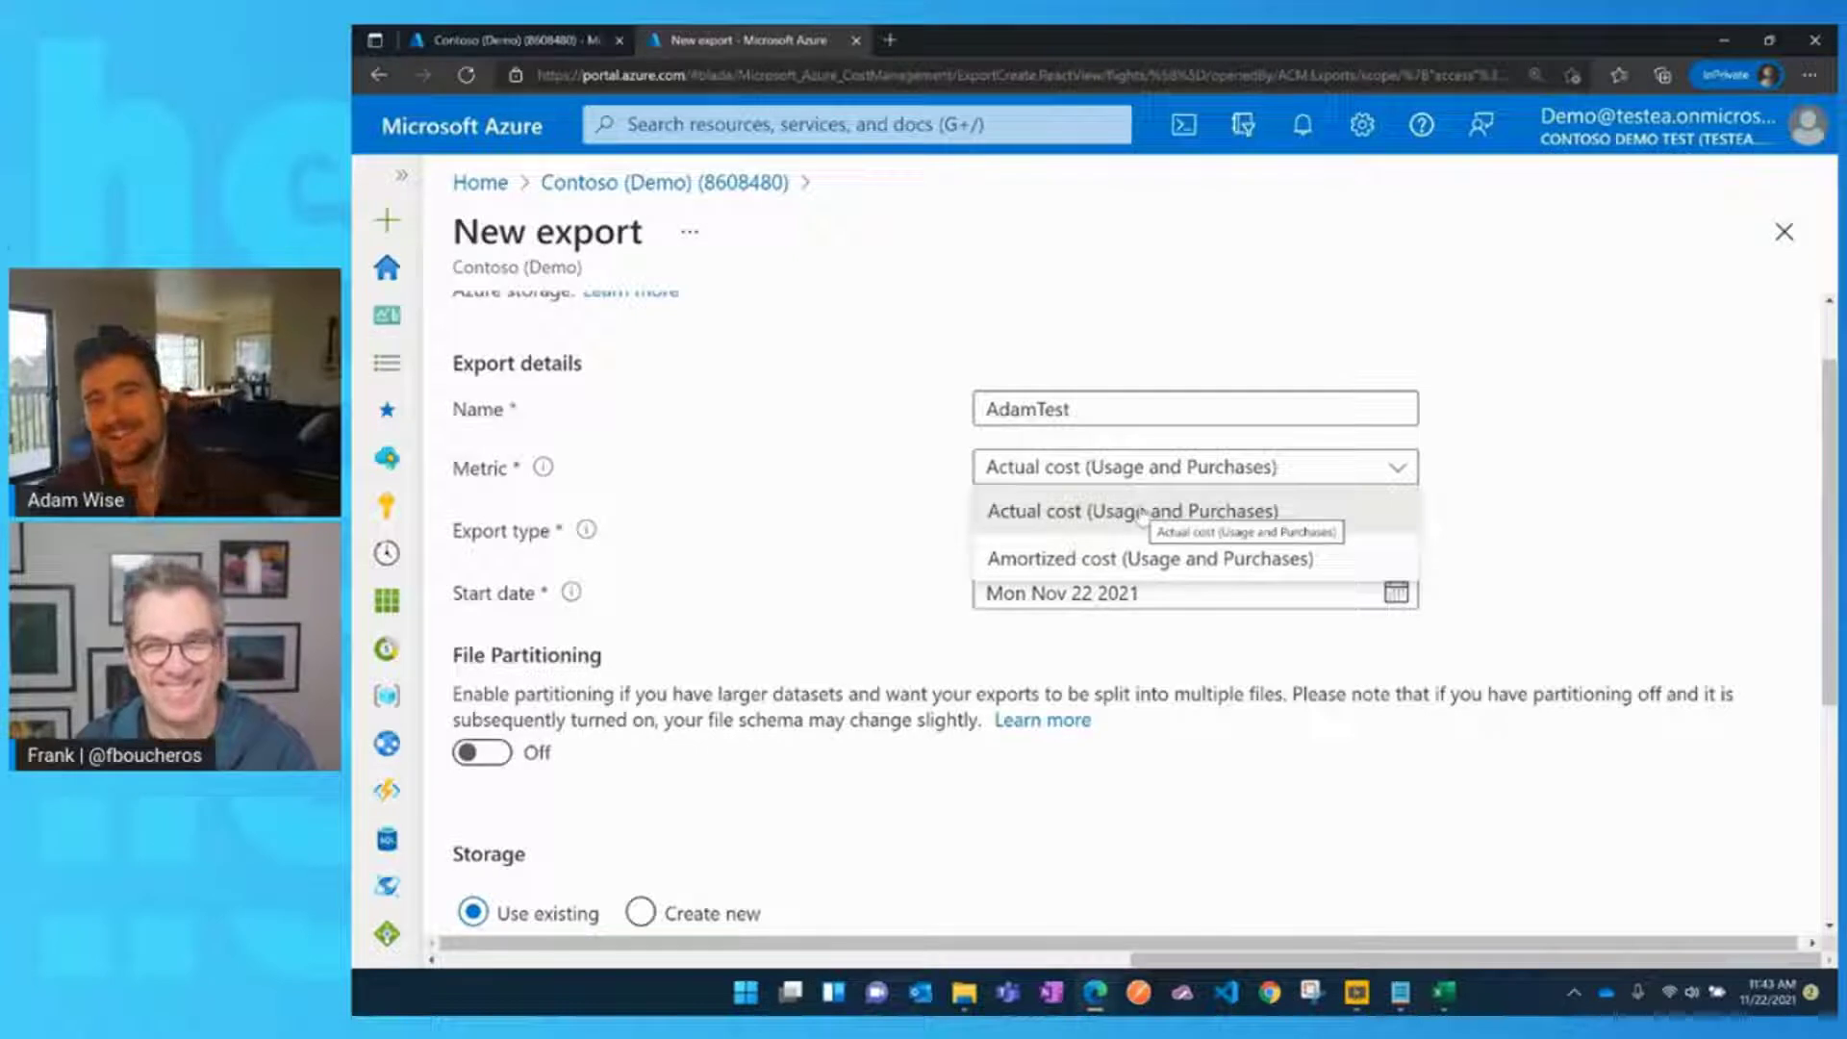
Keep Actual cost (Usage and Purchases) as the metric and leave File Partitioning off
click(1142, 512)
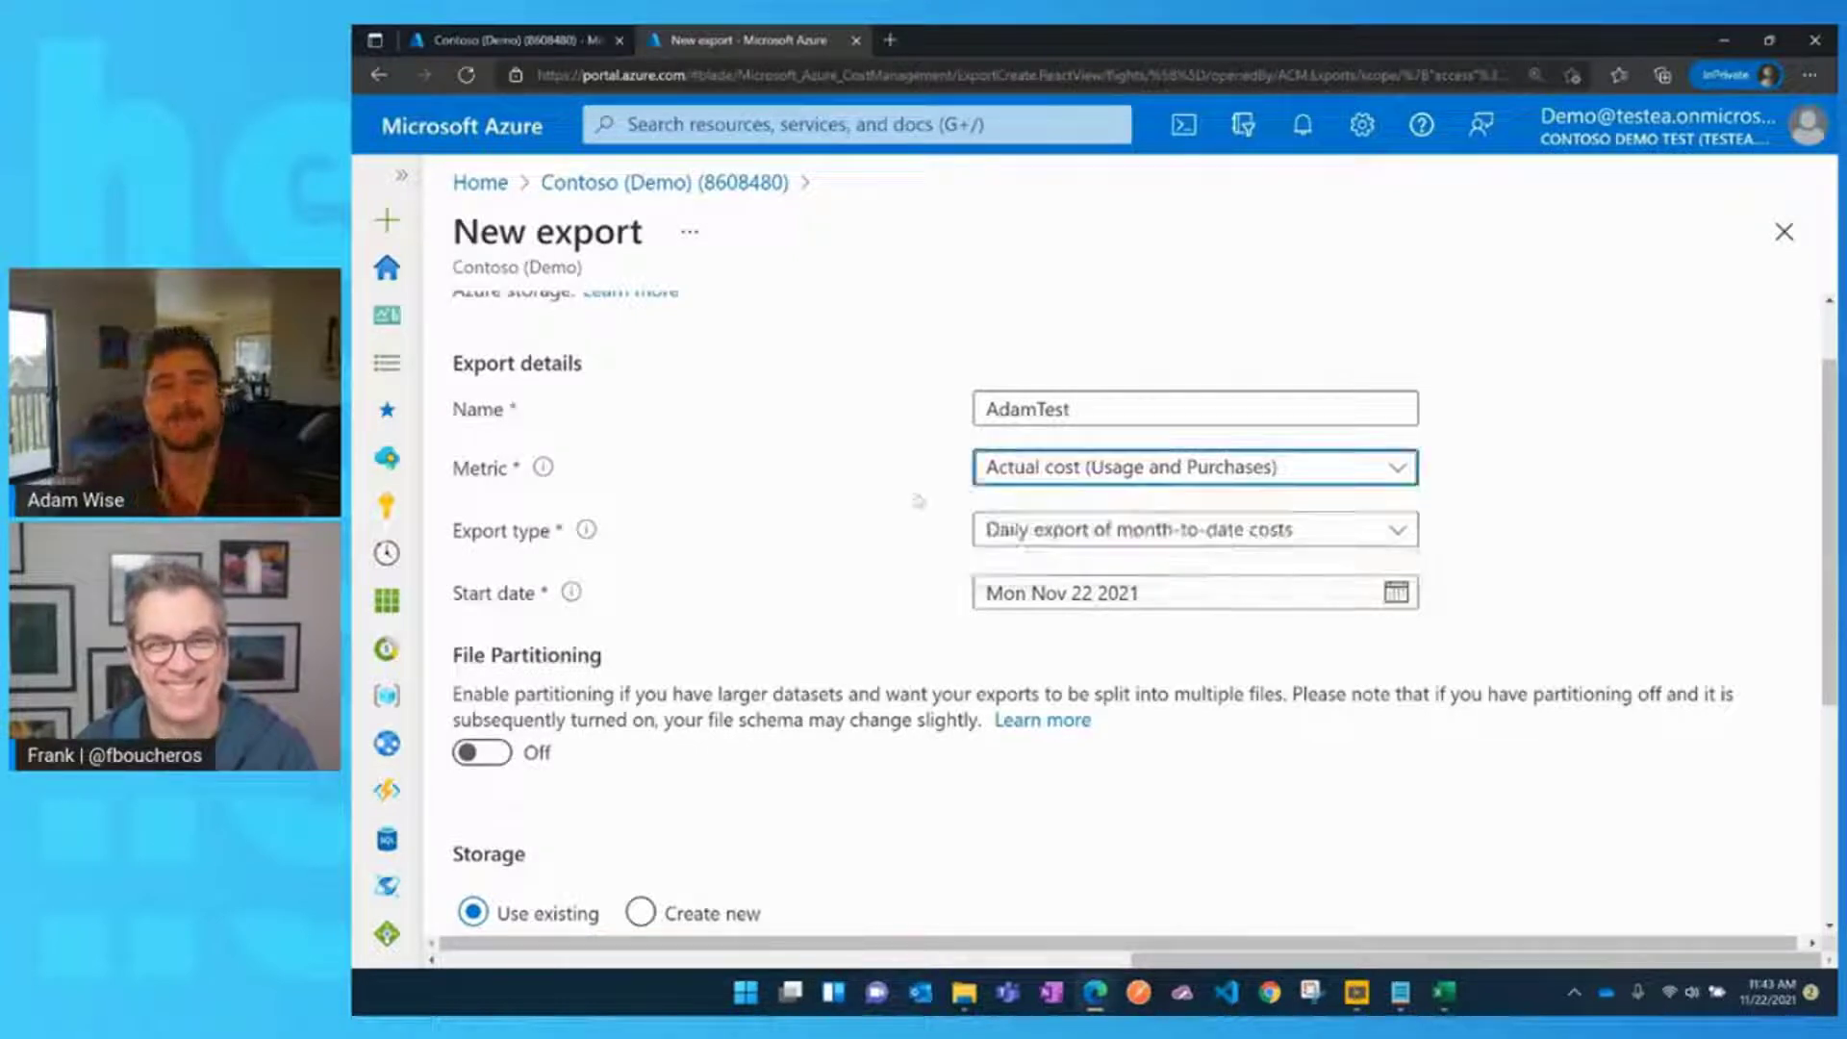
scroll(723, 578, down, 1)
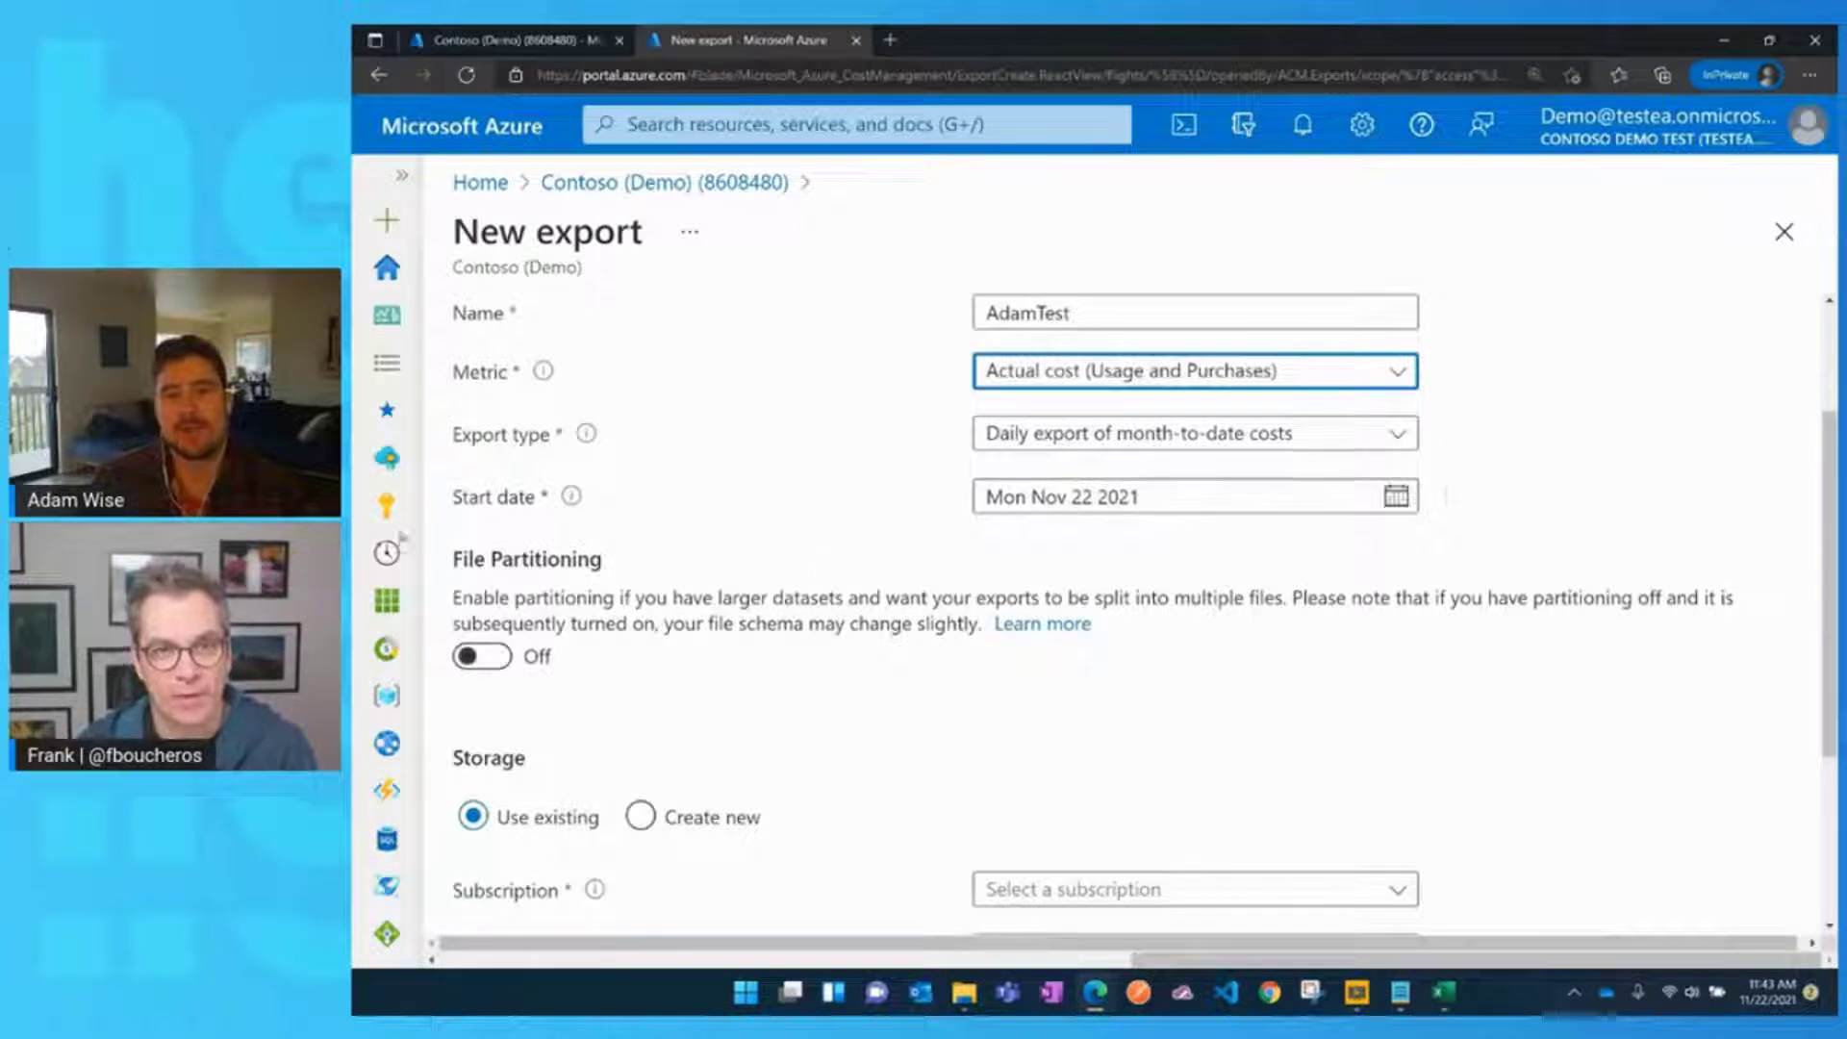
scroll(609, 481, down, 1)
scroll(609, 481, down, 2)
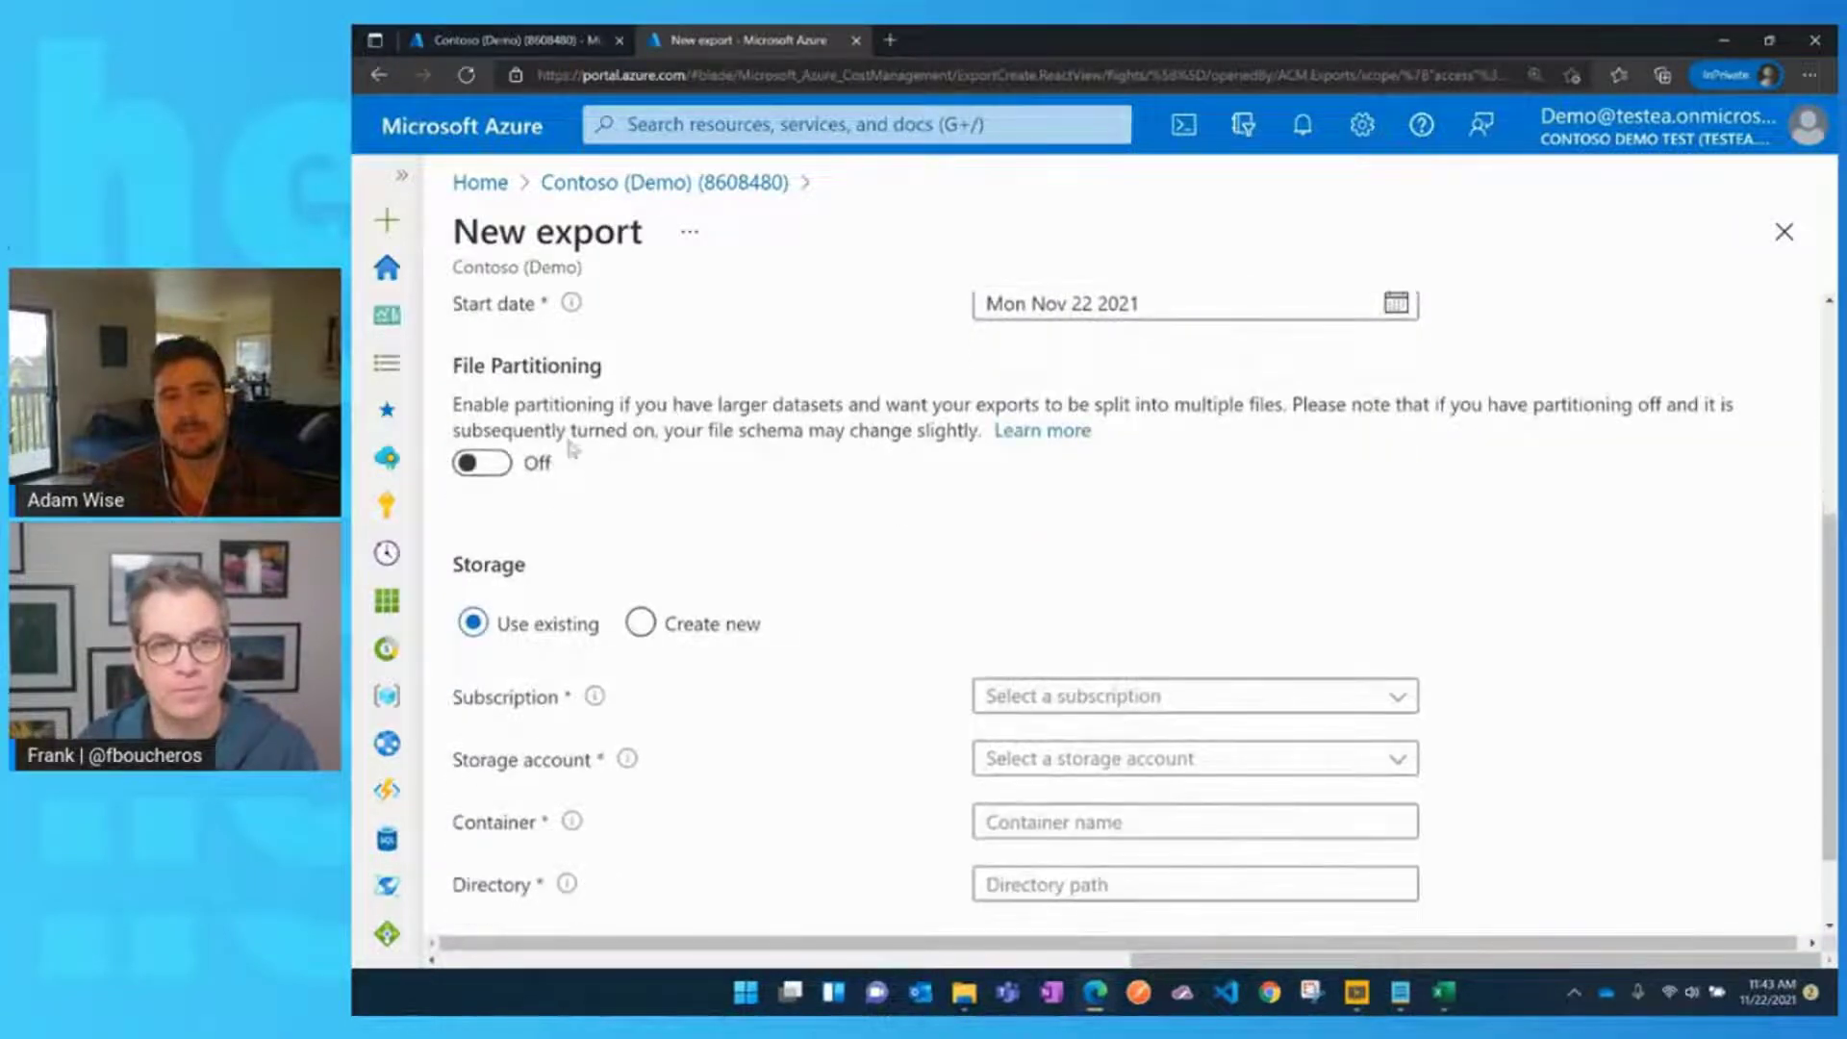
key(space)
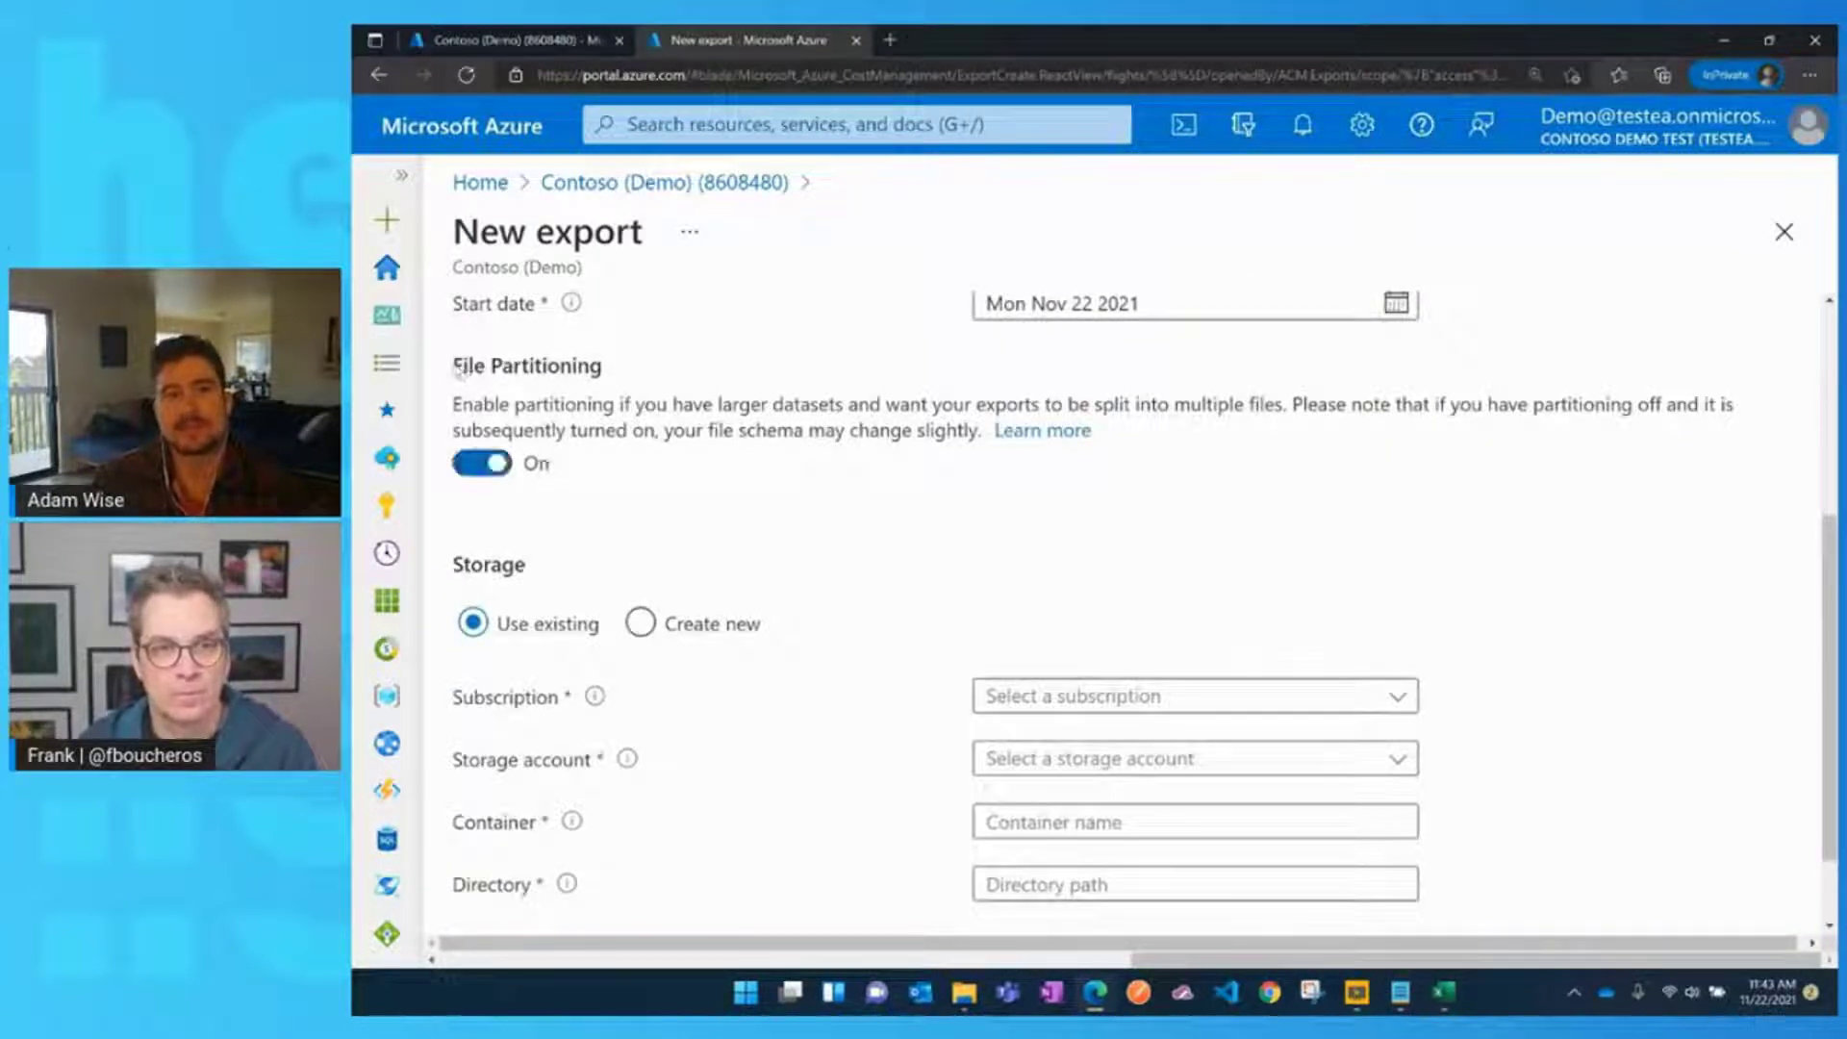
click(491, 466)
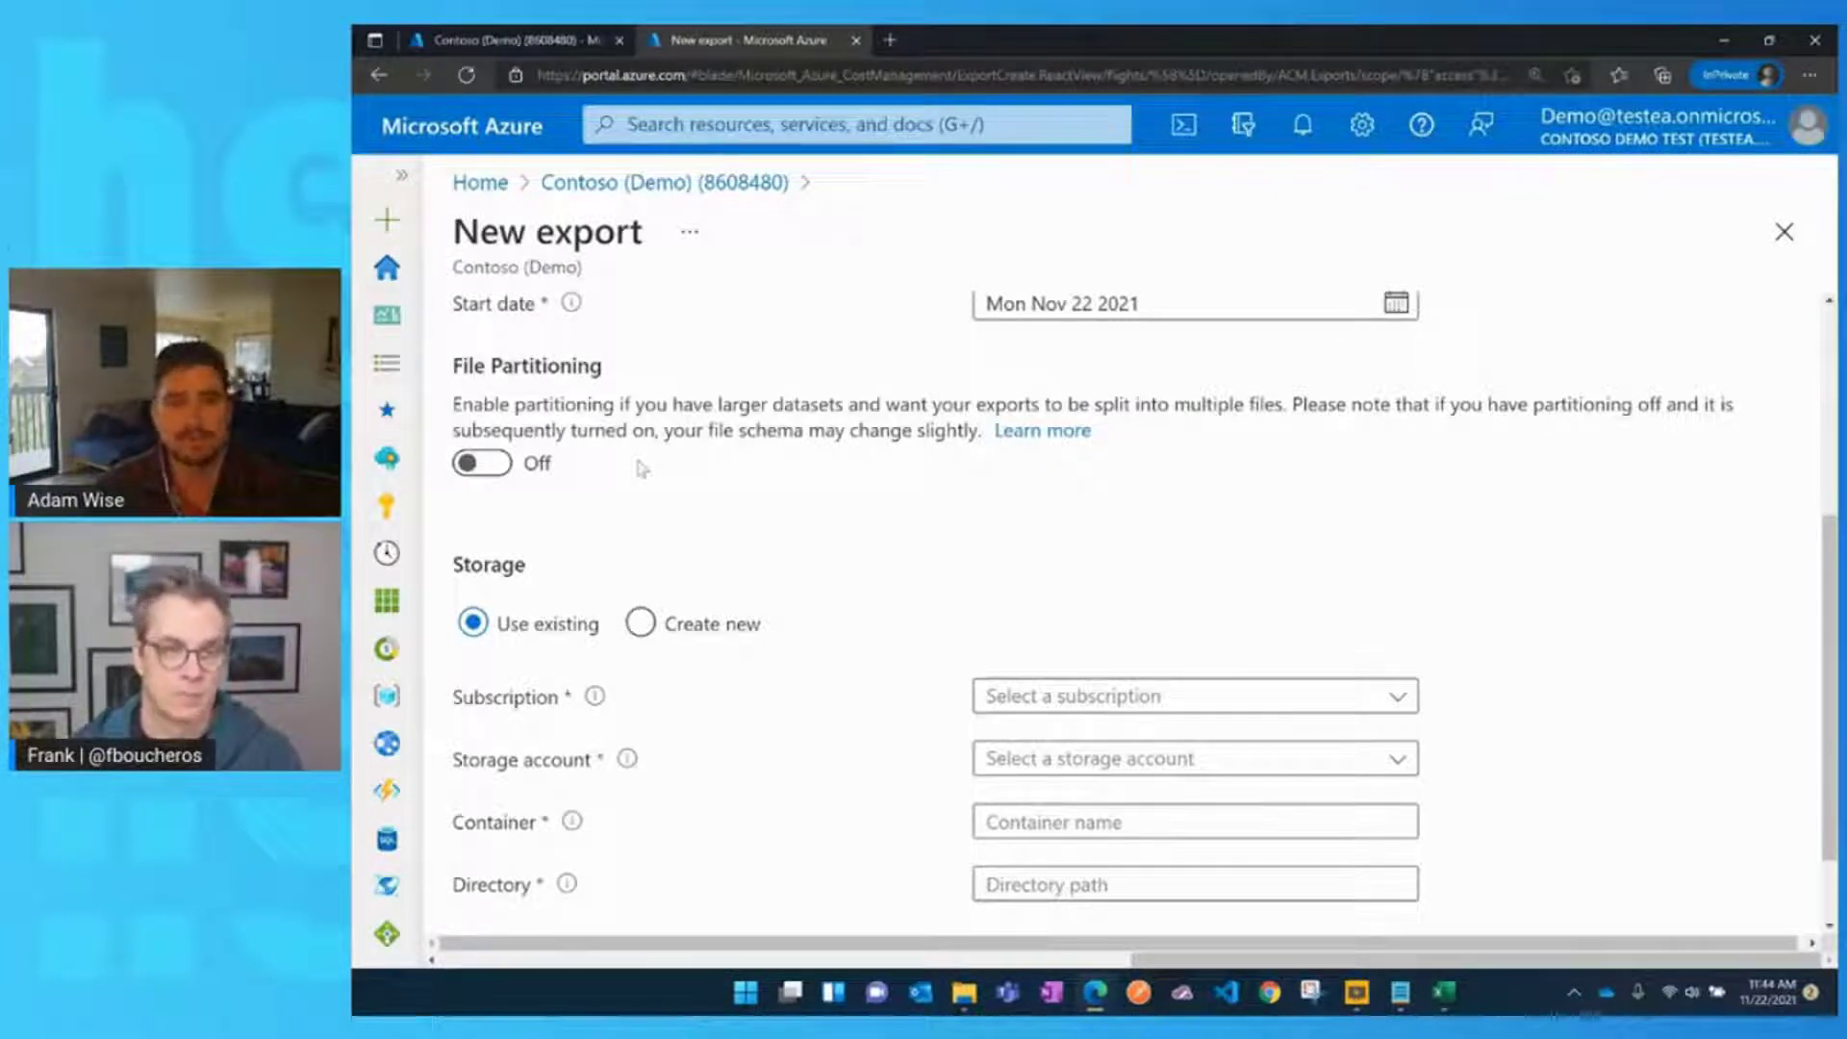
scroll(639, 467, up, 1)
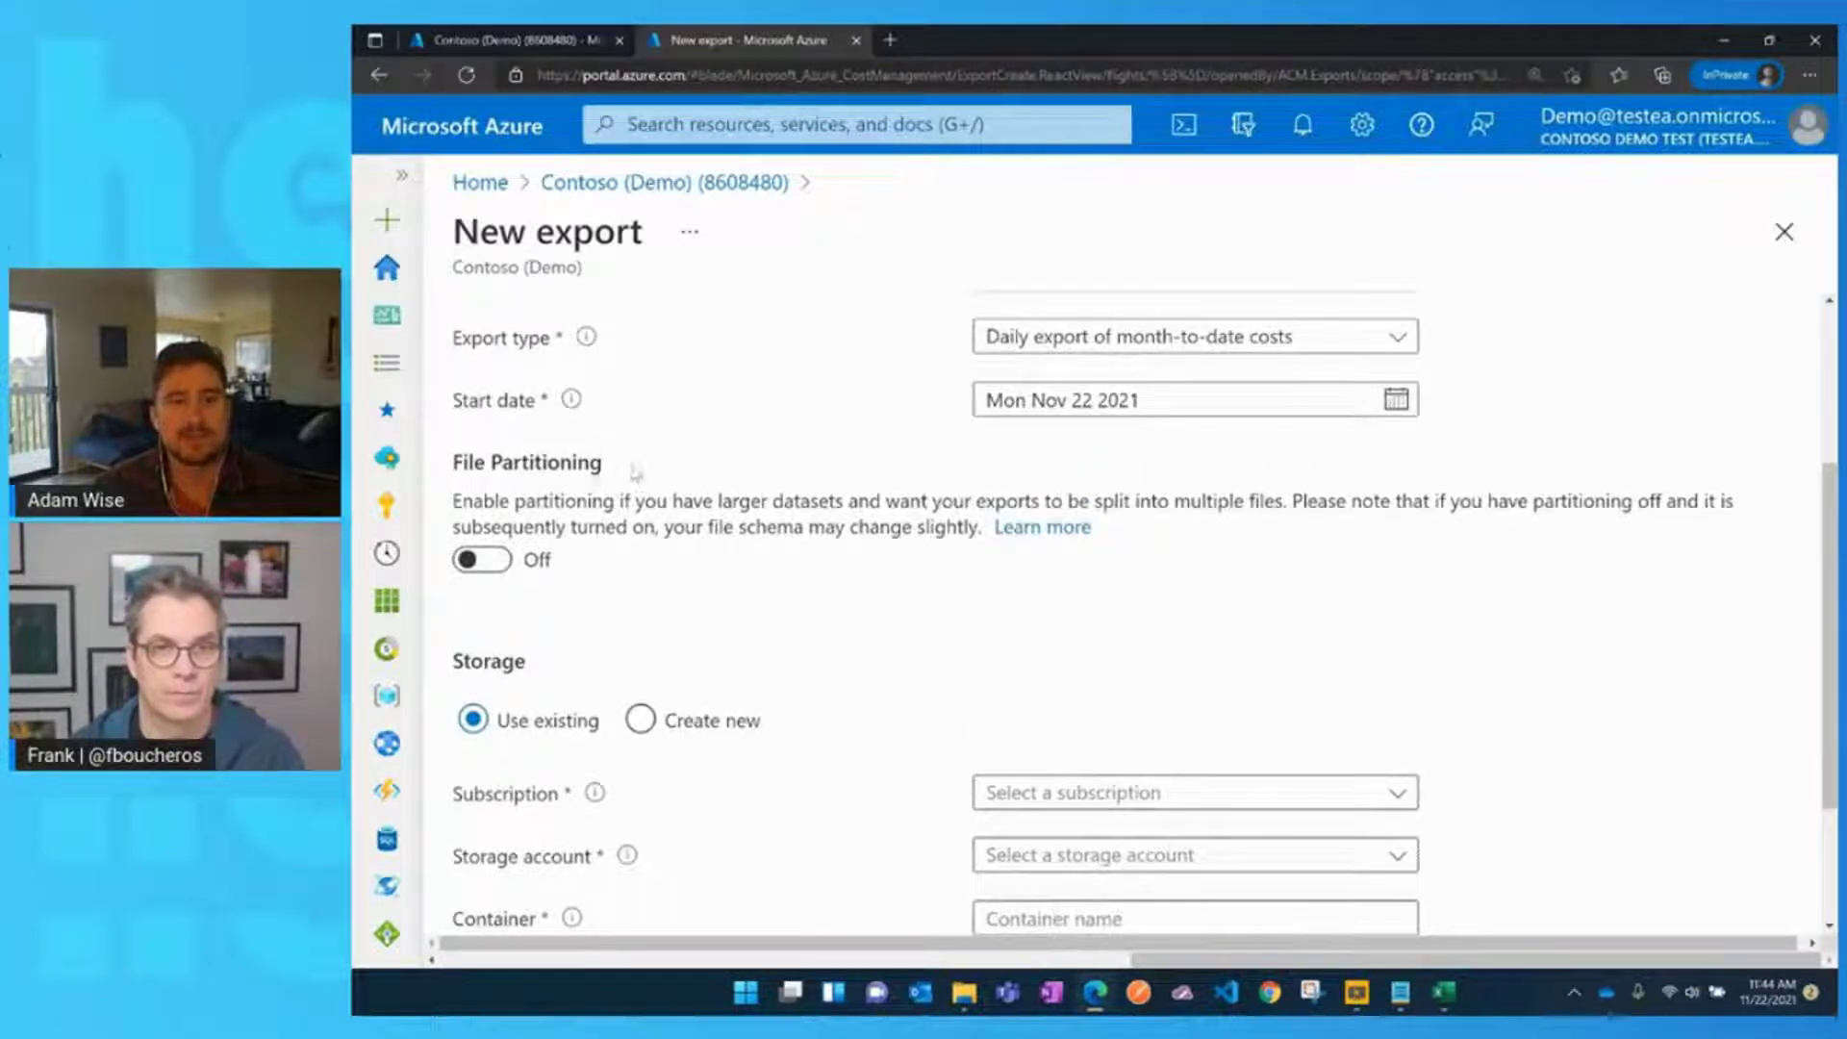
click(483, 560)
click(483, 560)
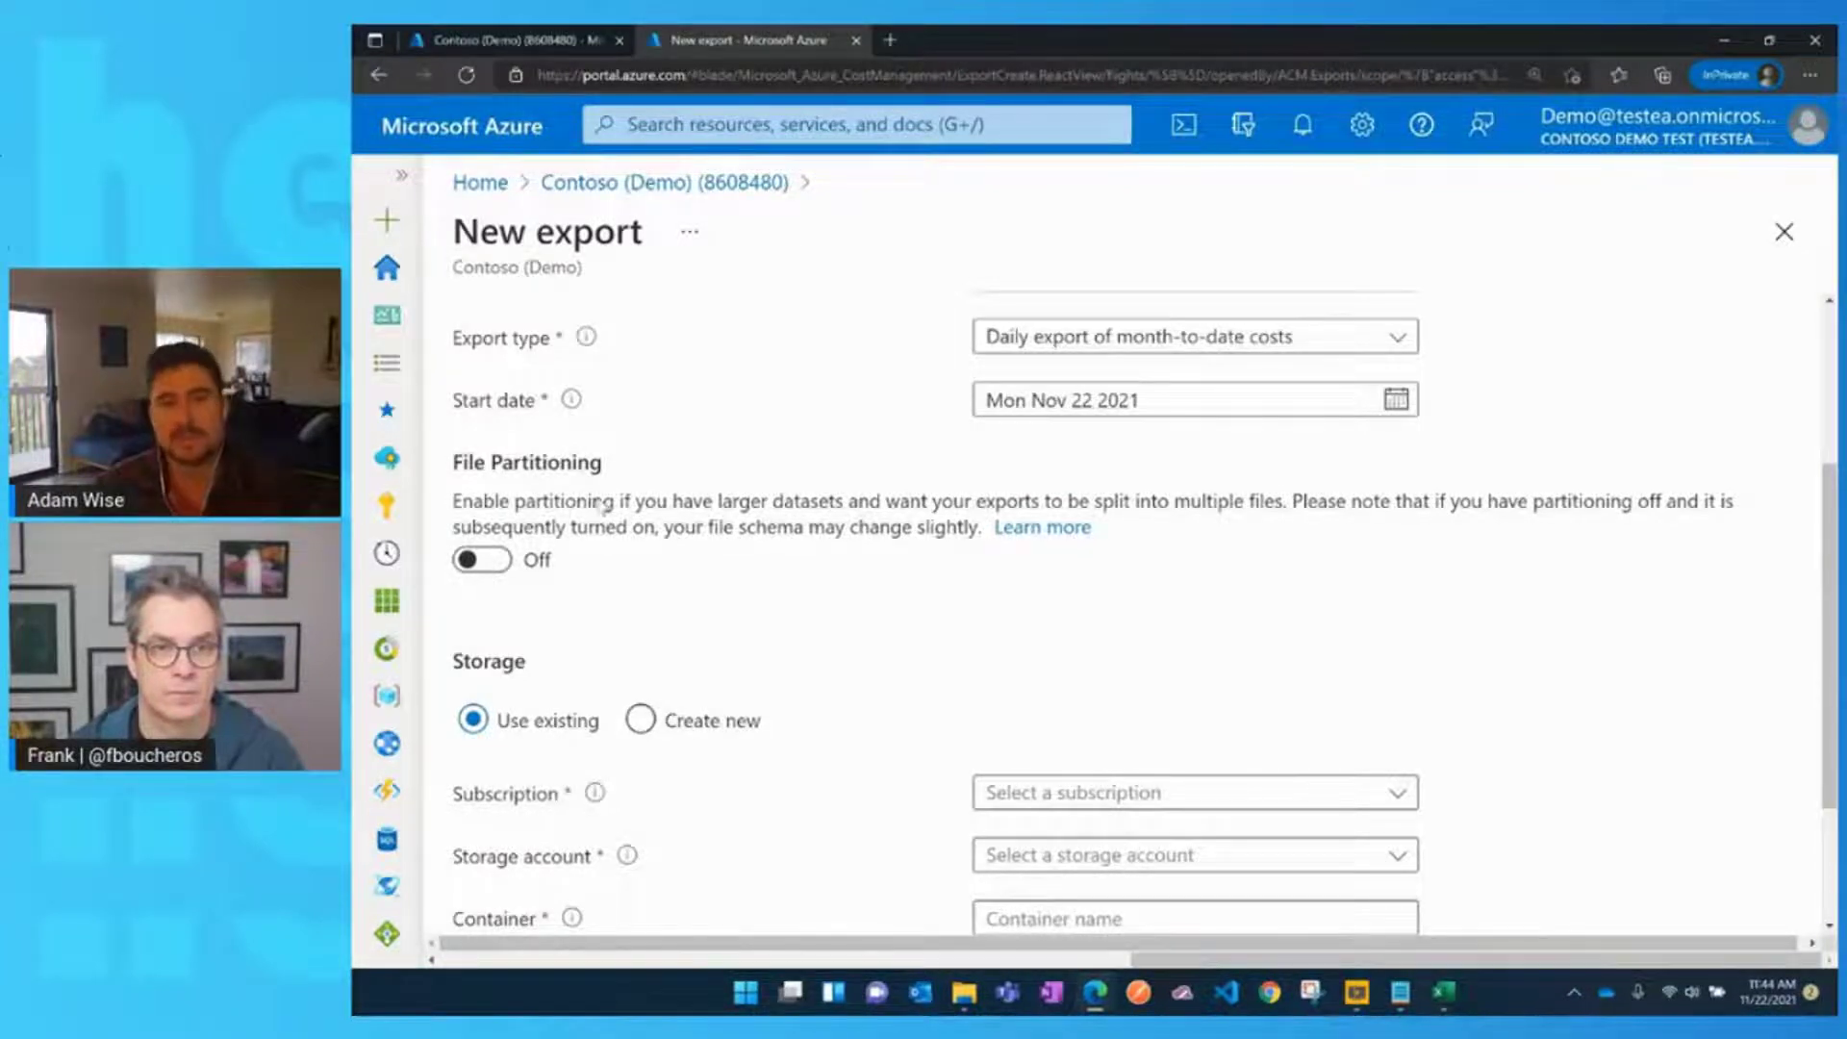
scroll(601, 507, down, 2)
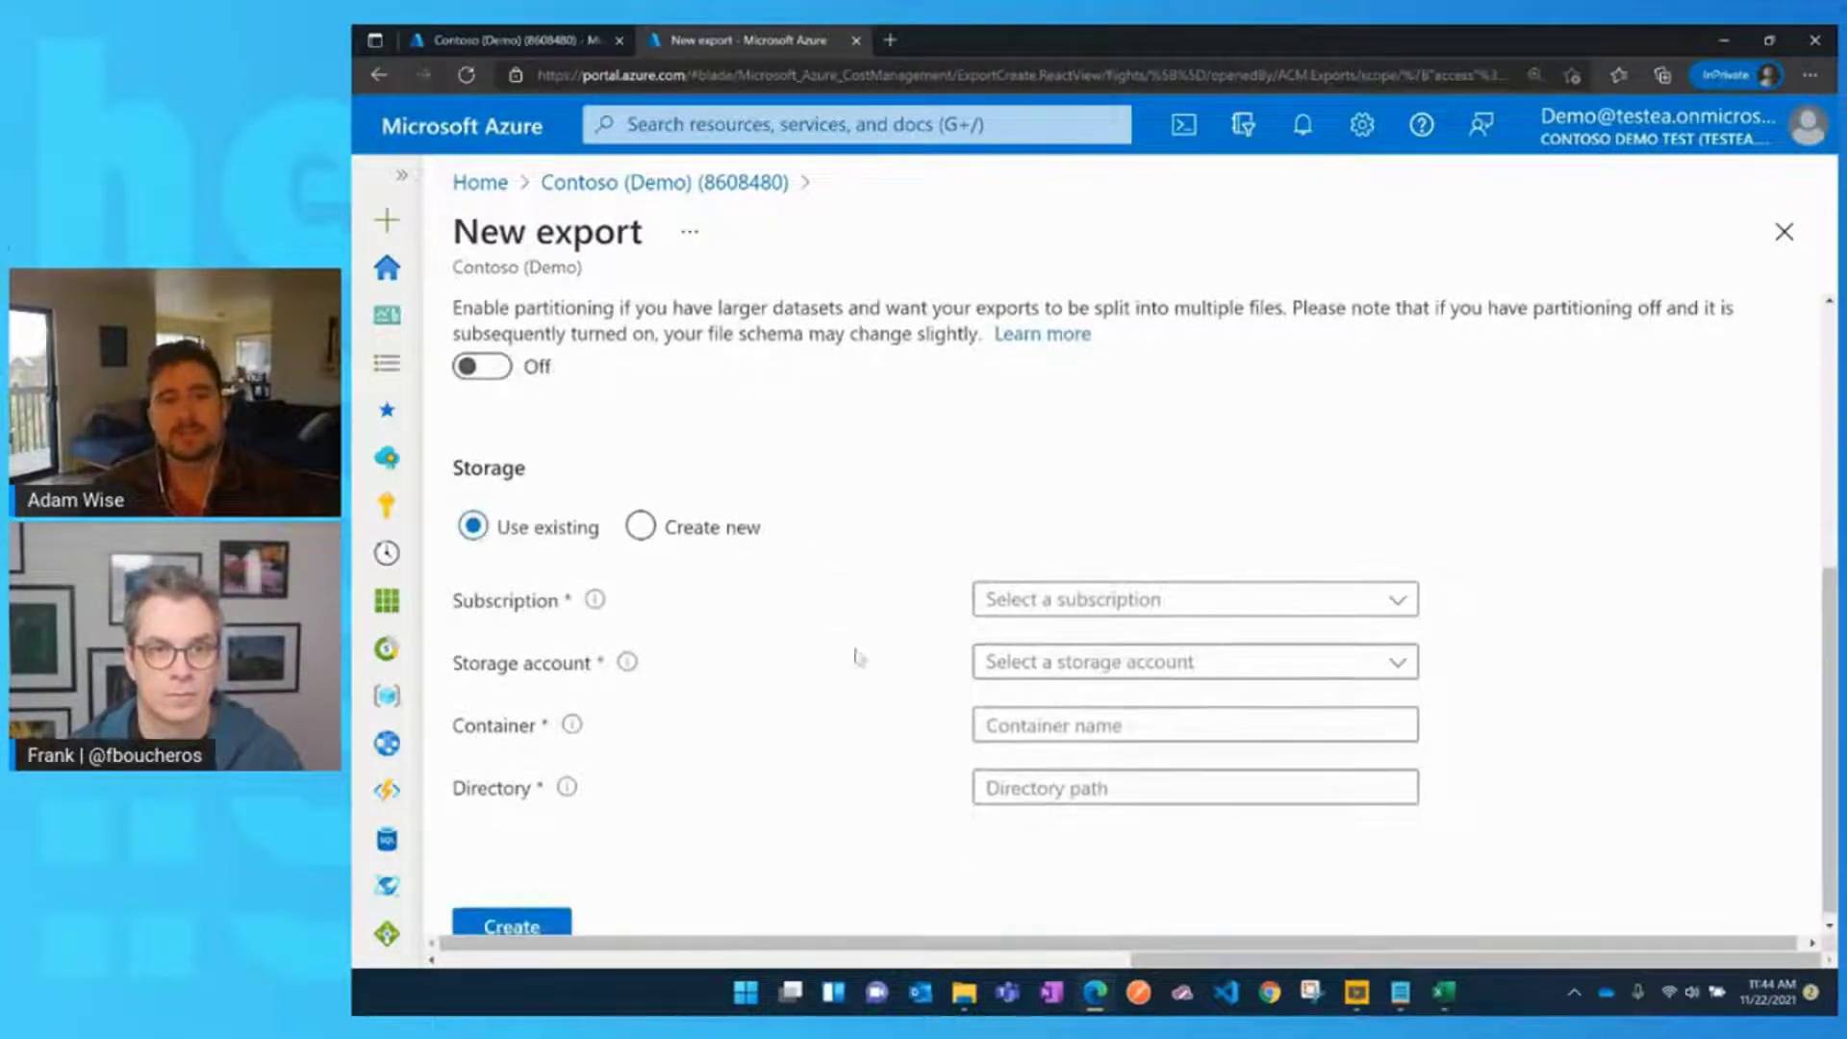
click(1031, 601)
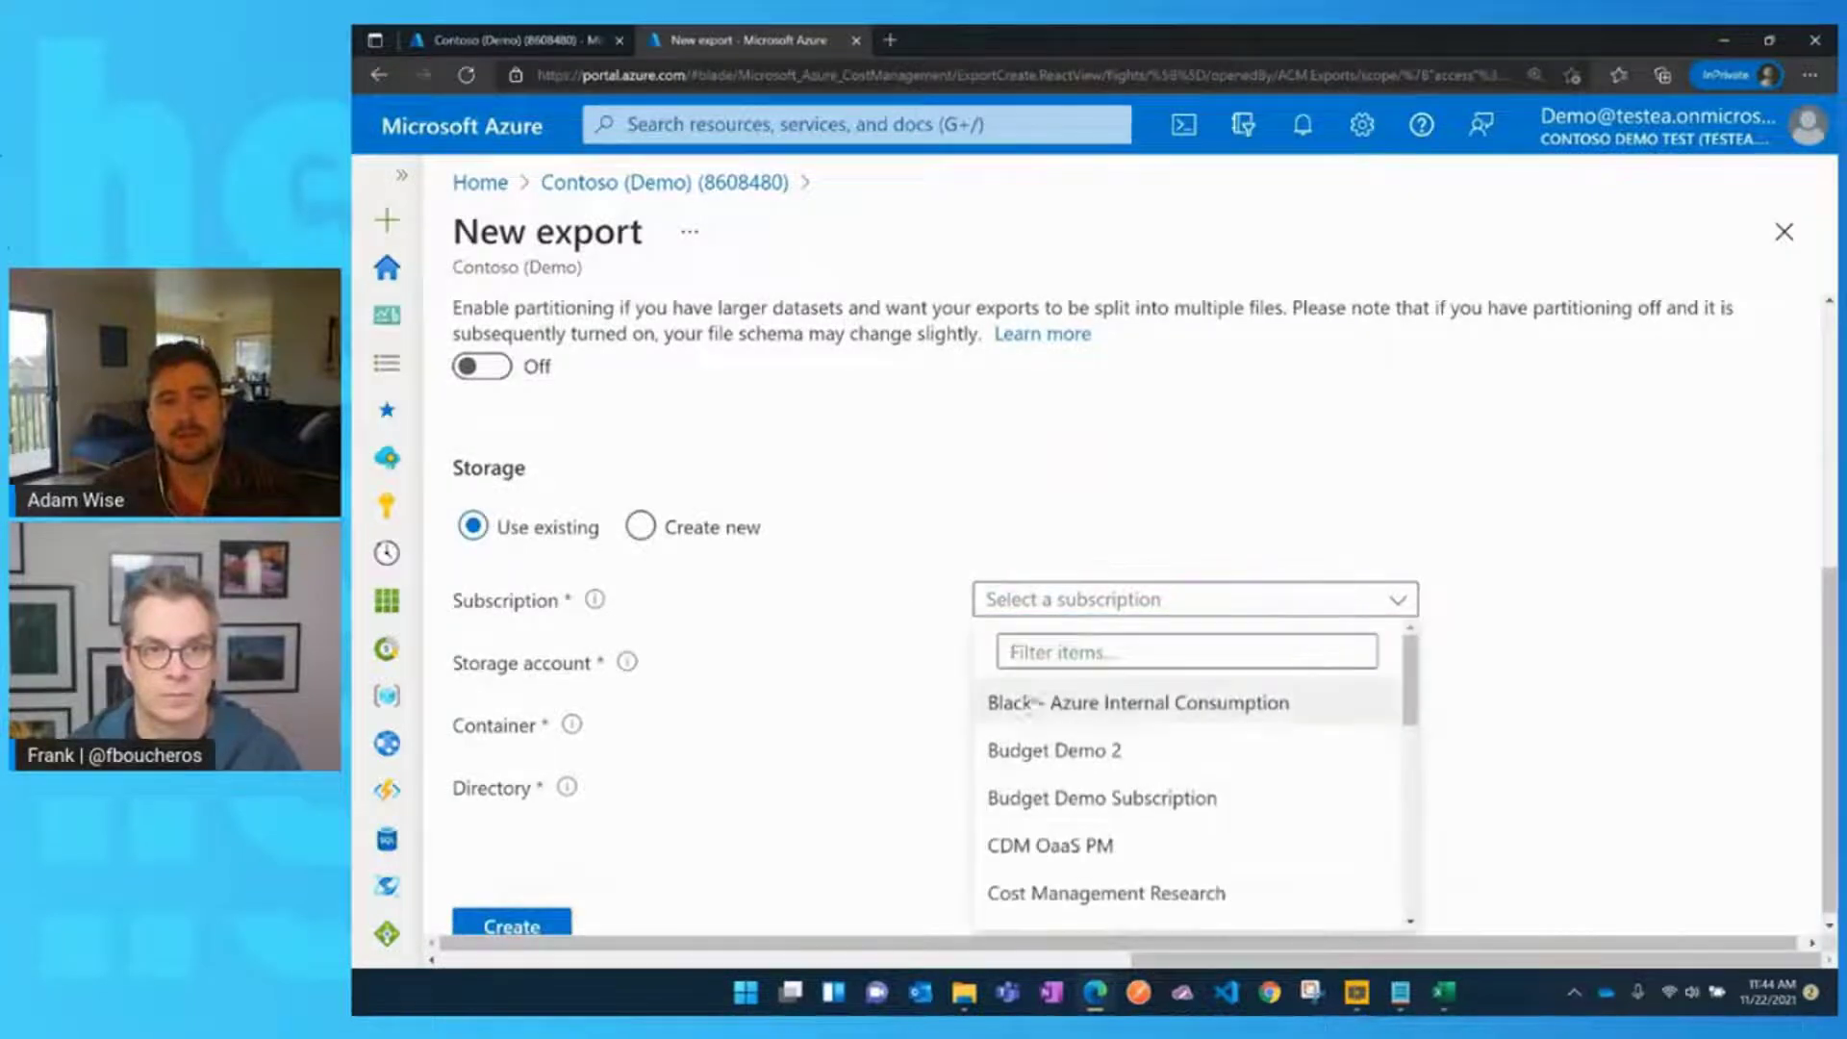
click(842, 591)
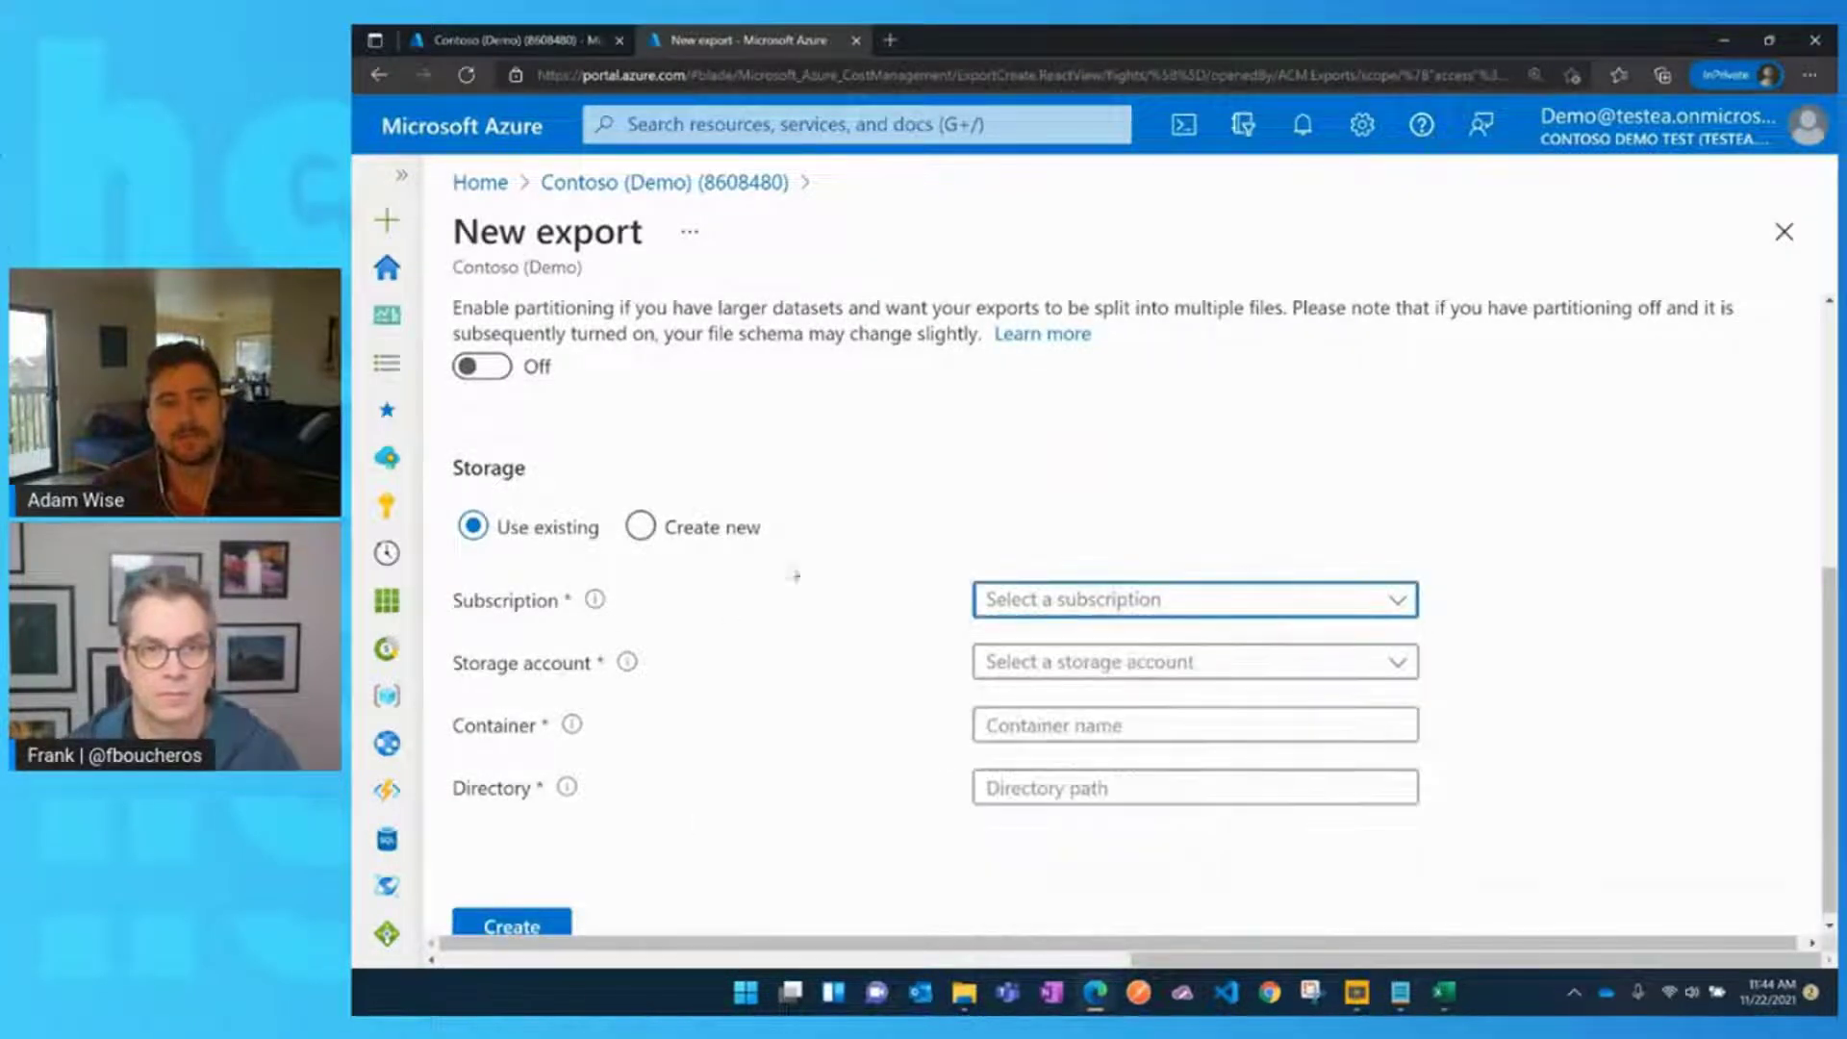
scroll(986, 510, up, 3)
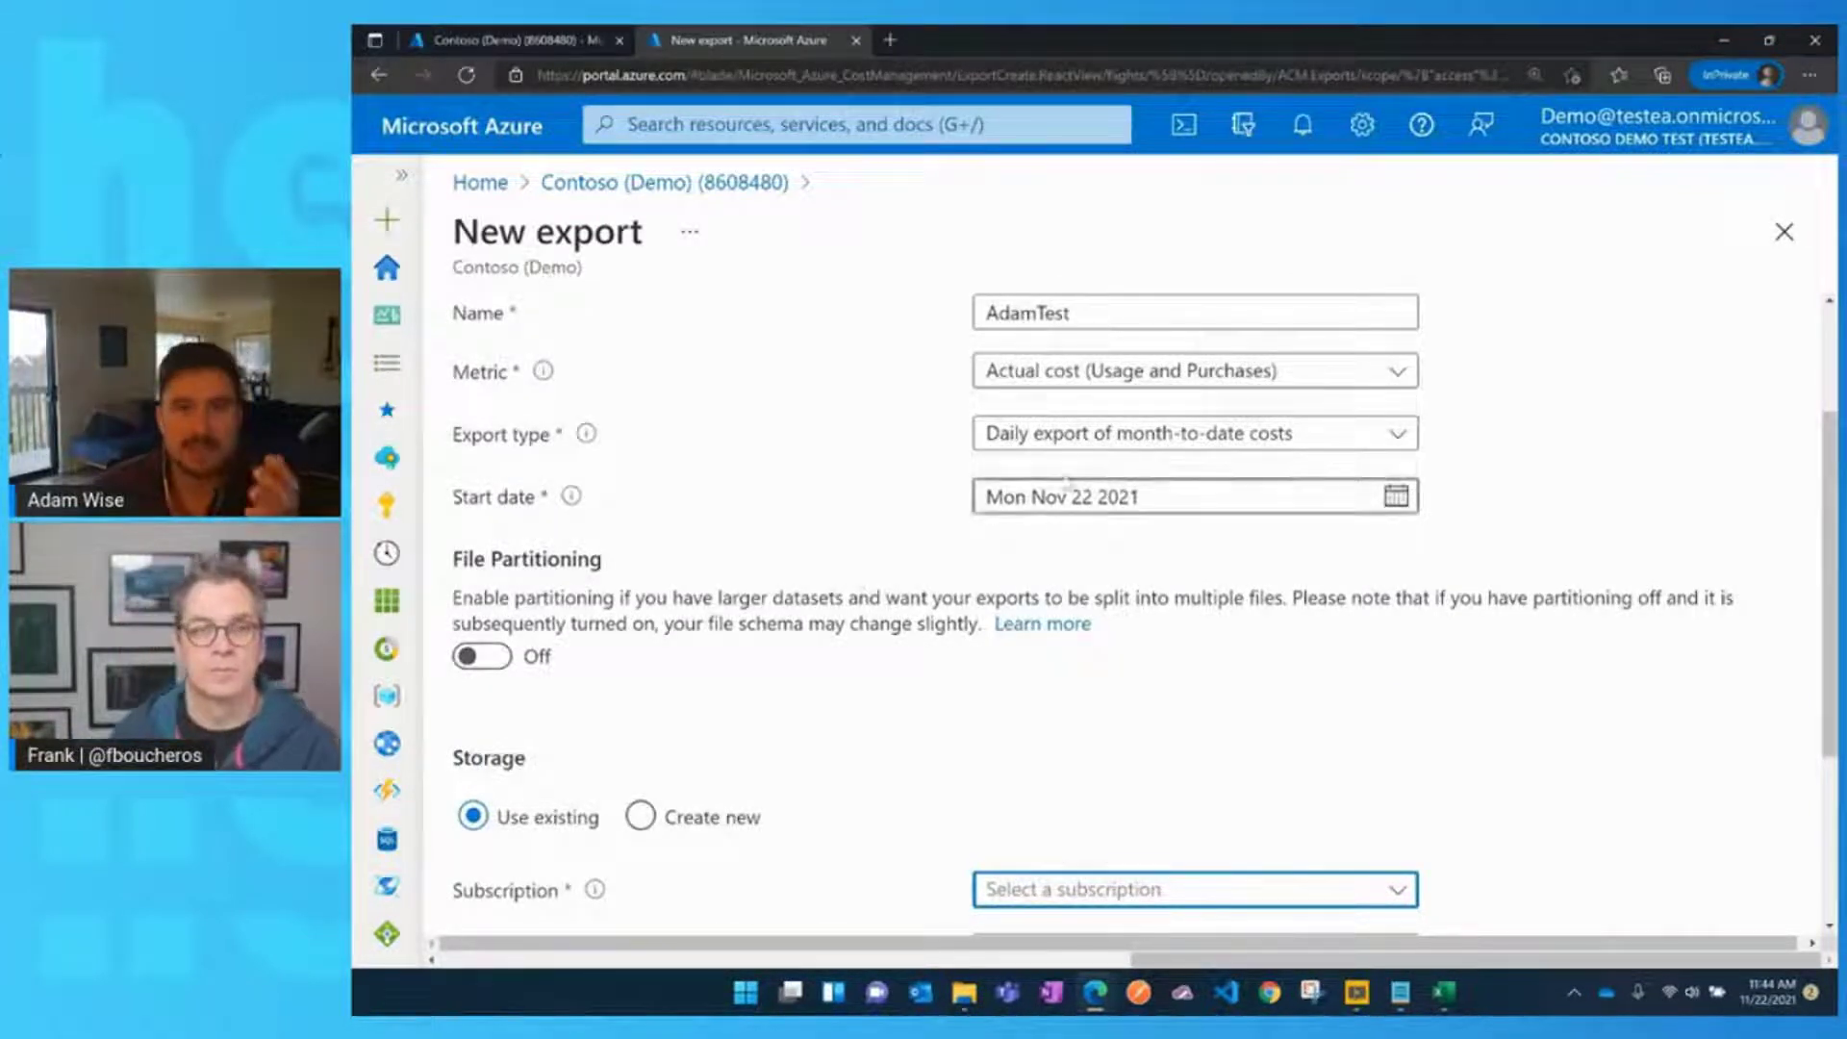
Show the Export type choices: daily, weekly, monthly or one-time
click(1063, 437)
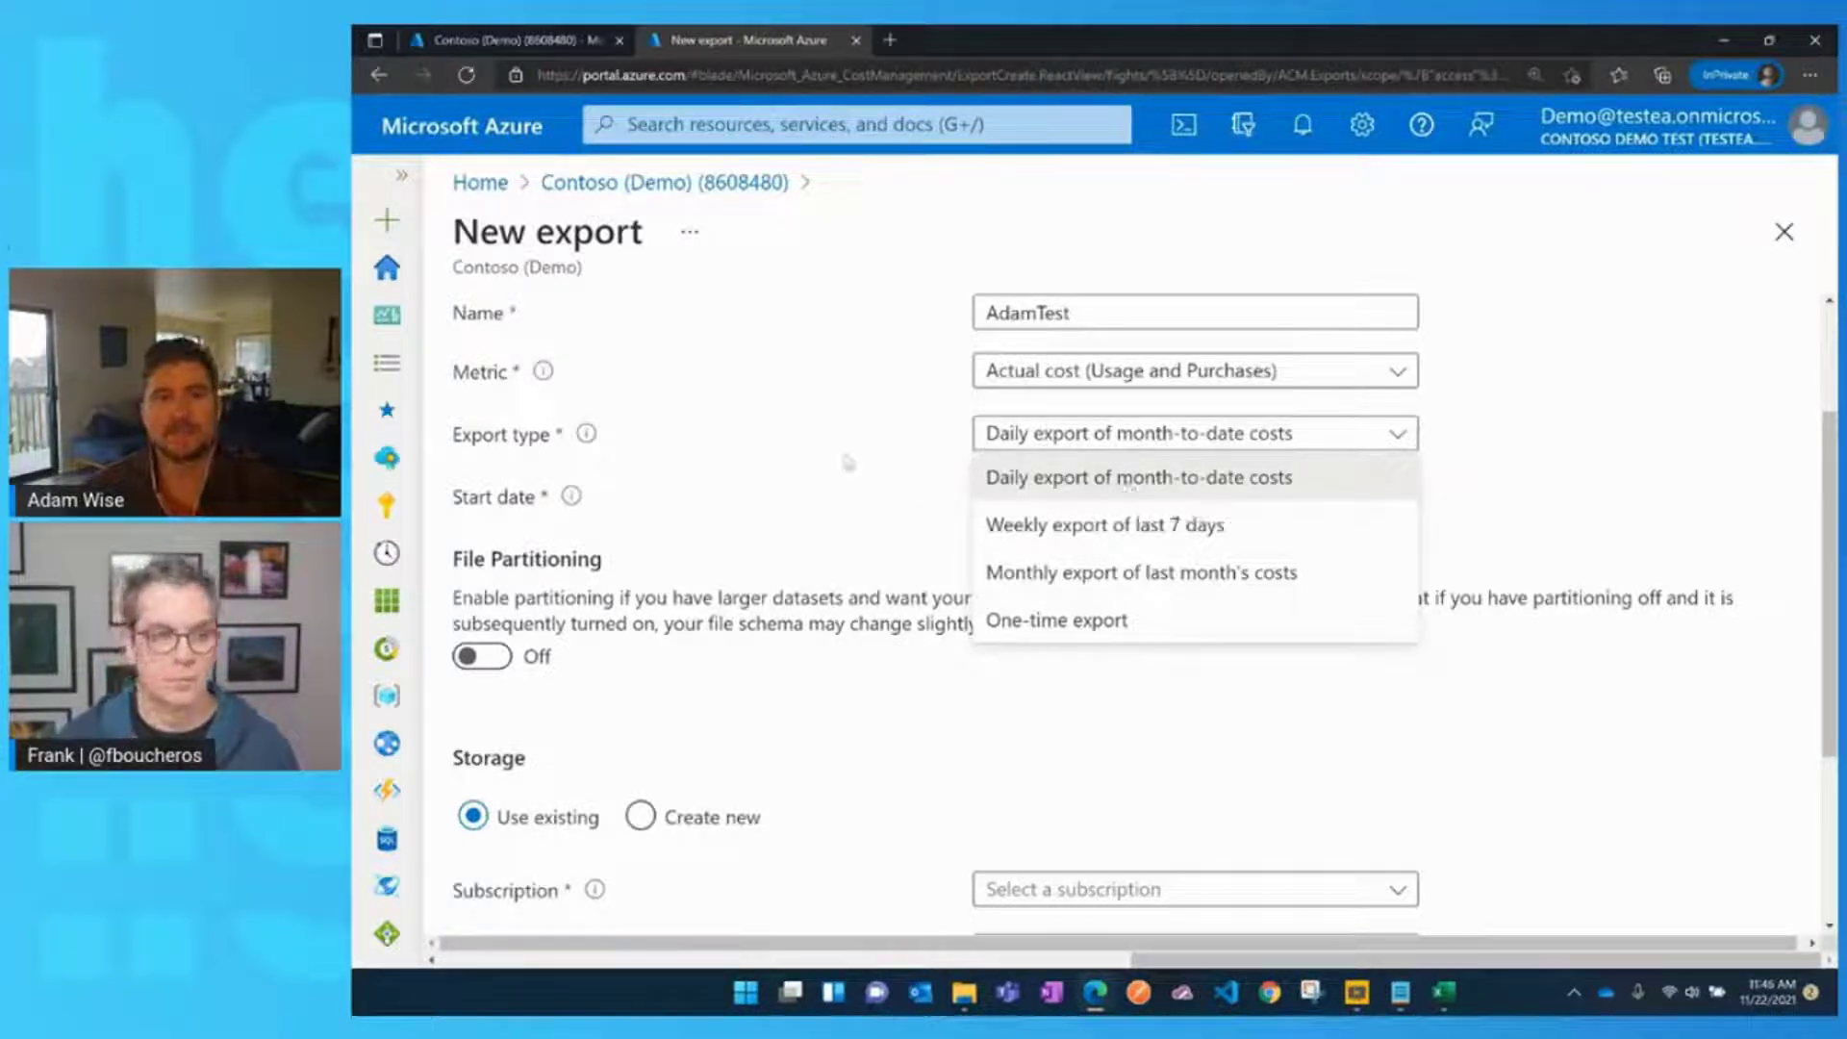
Reselect Daily export of month-to-date costs as the AdamTest export type
double_click(855, 465)
click(1395, 432)
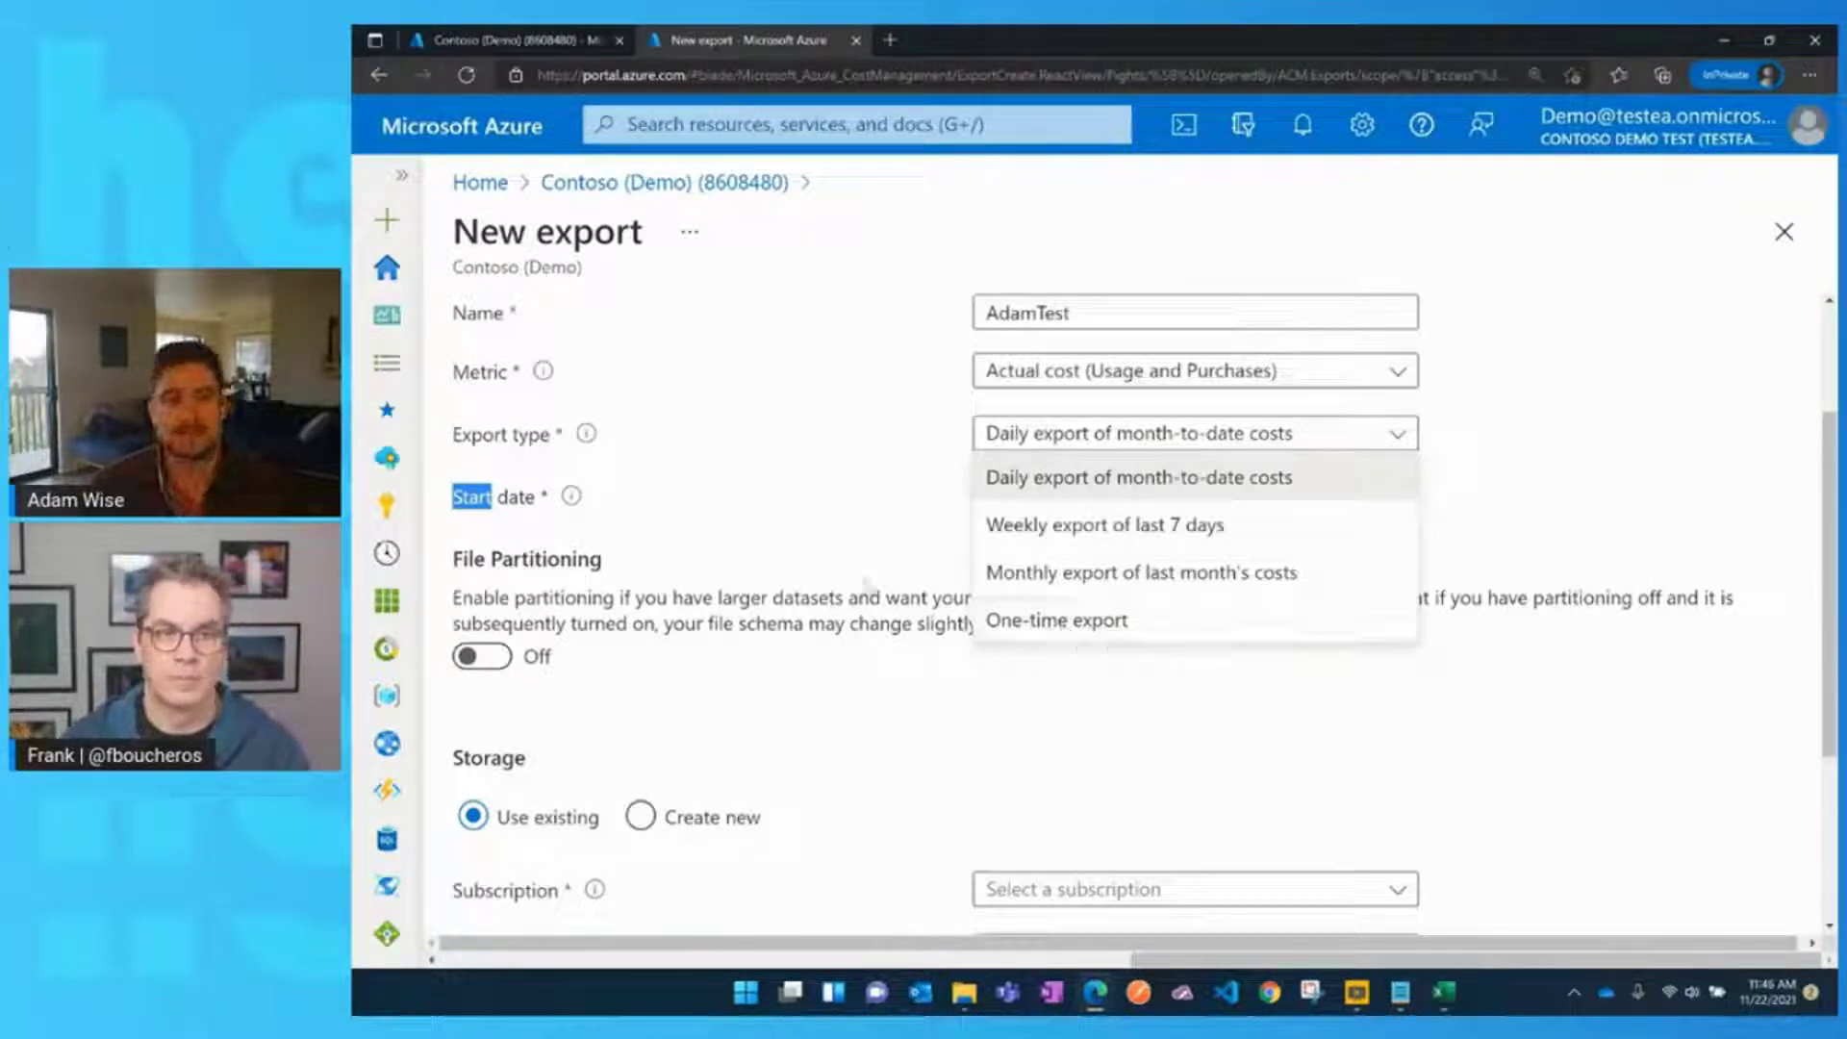
click(781, 471)
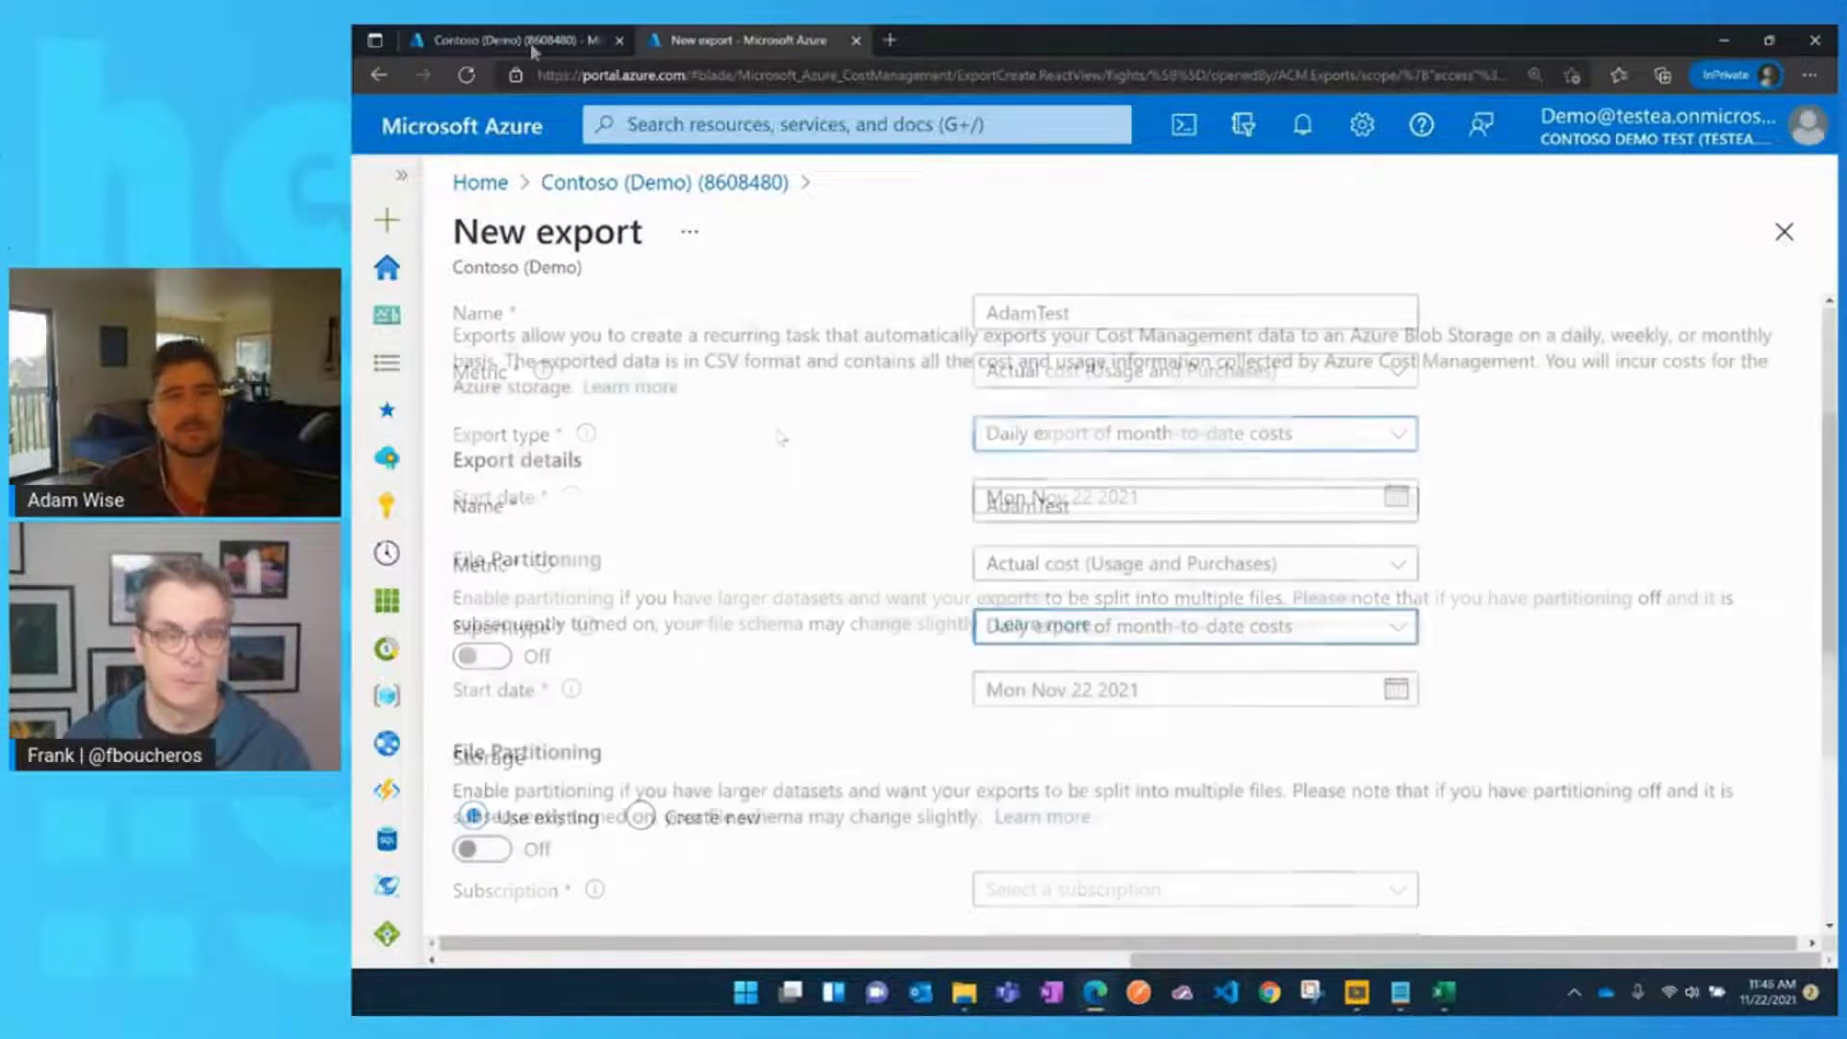
Go to the Exports list, then bring forward the AdamFastPathExportActual CSV pivot table in Excel
click(529, 43)
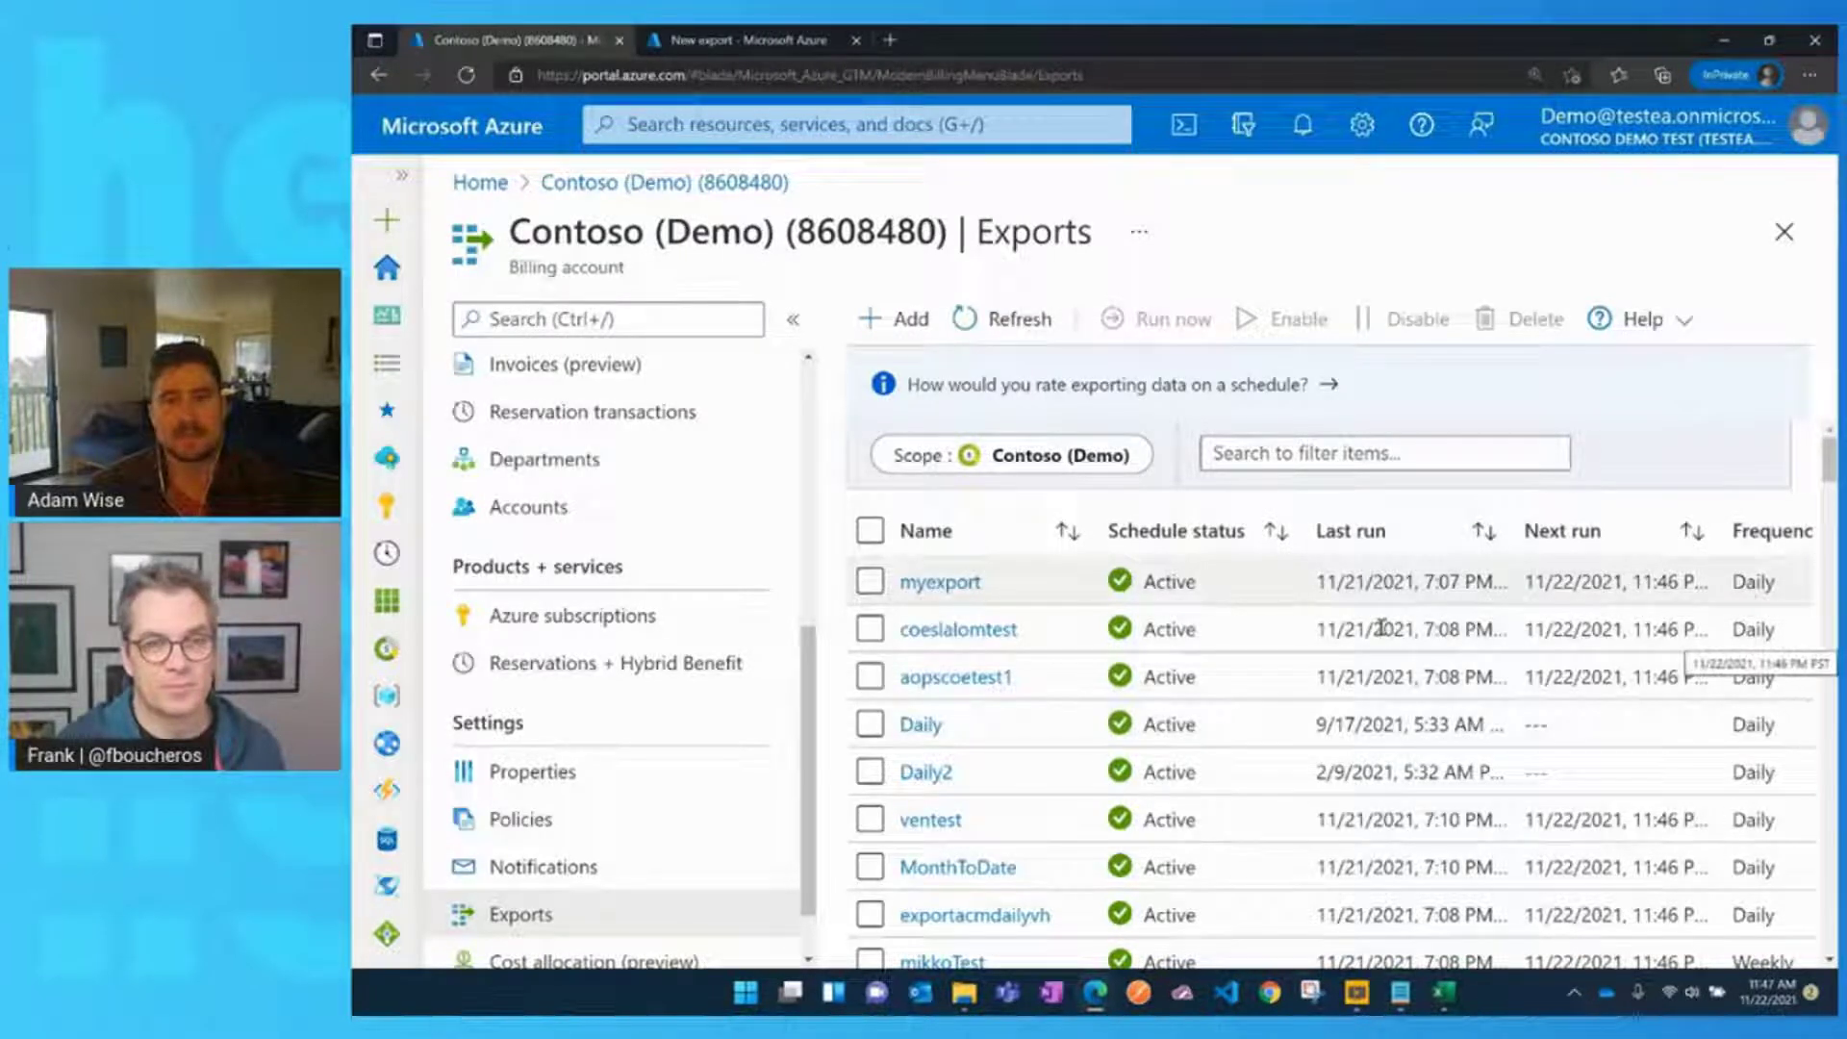
mouse_move(1446, 1000)
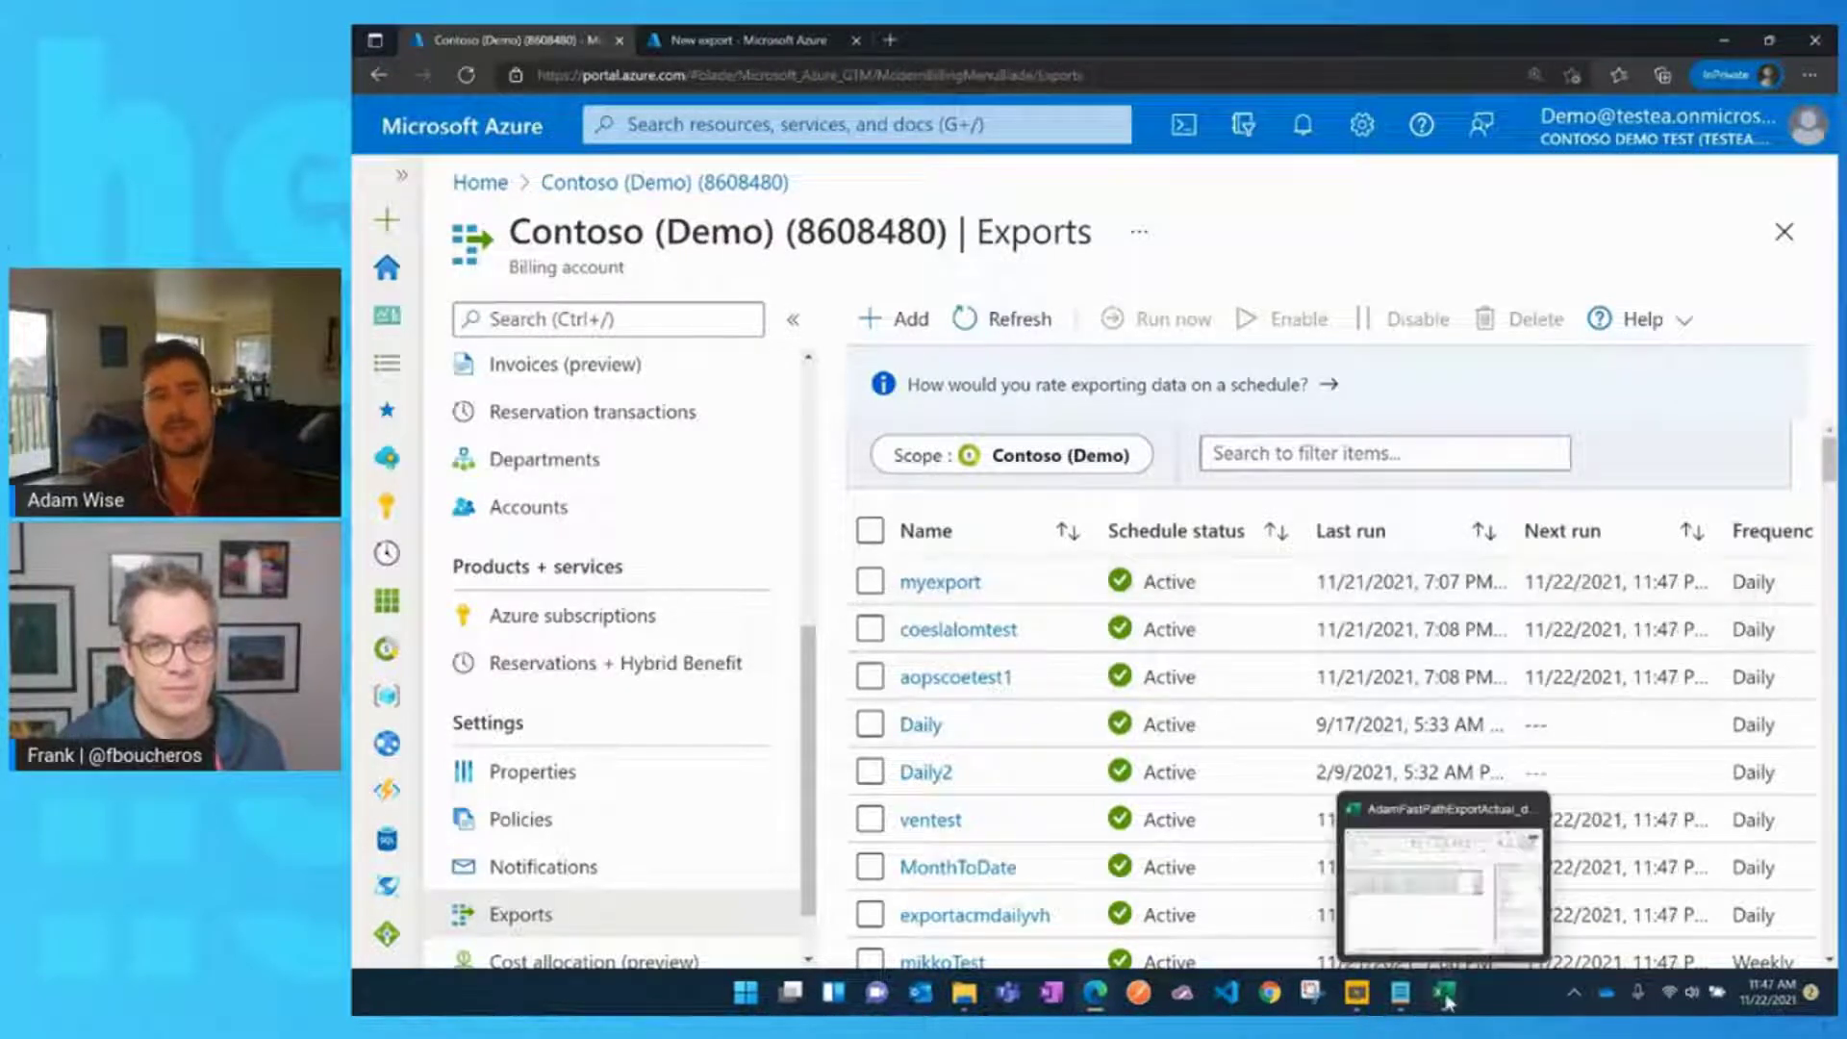
click(1446, 933)
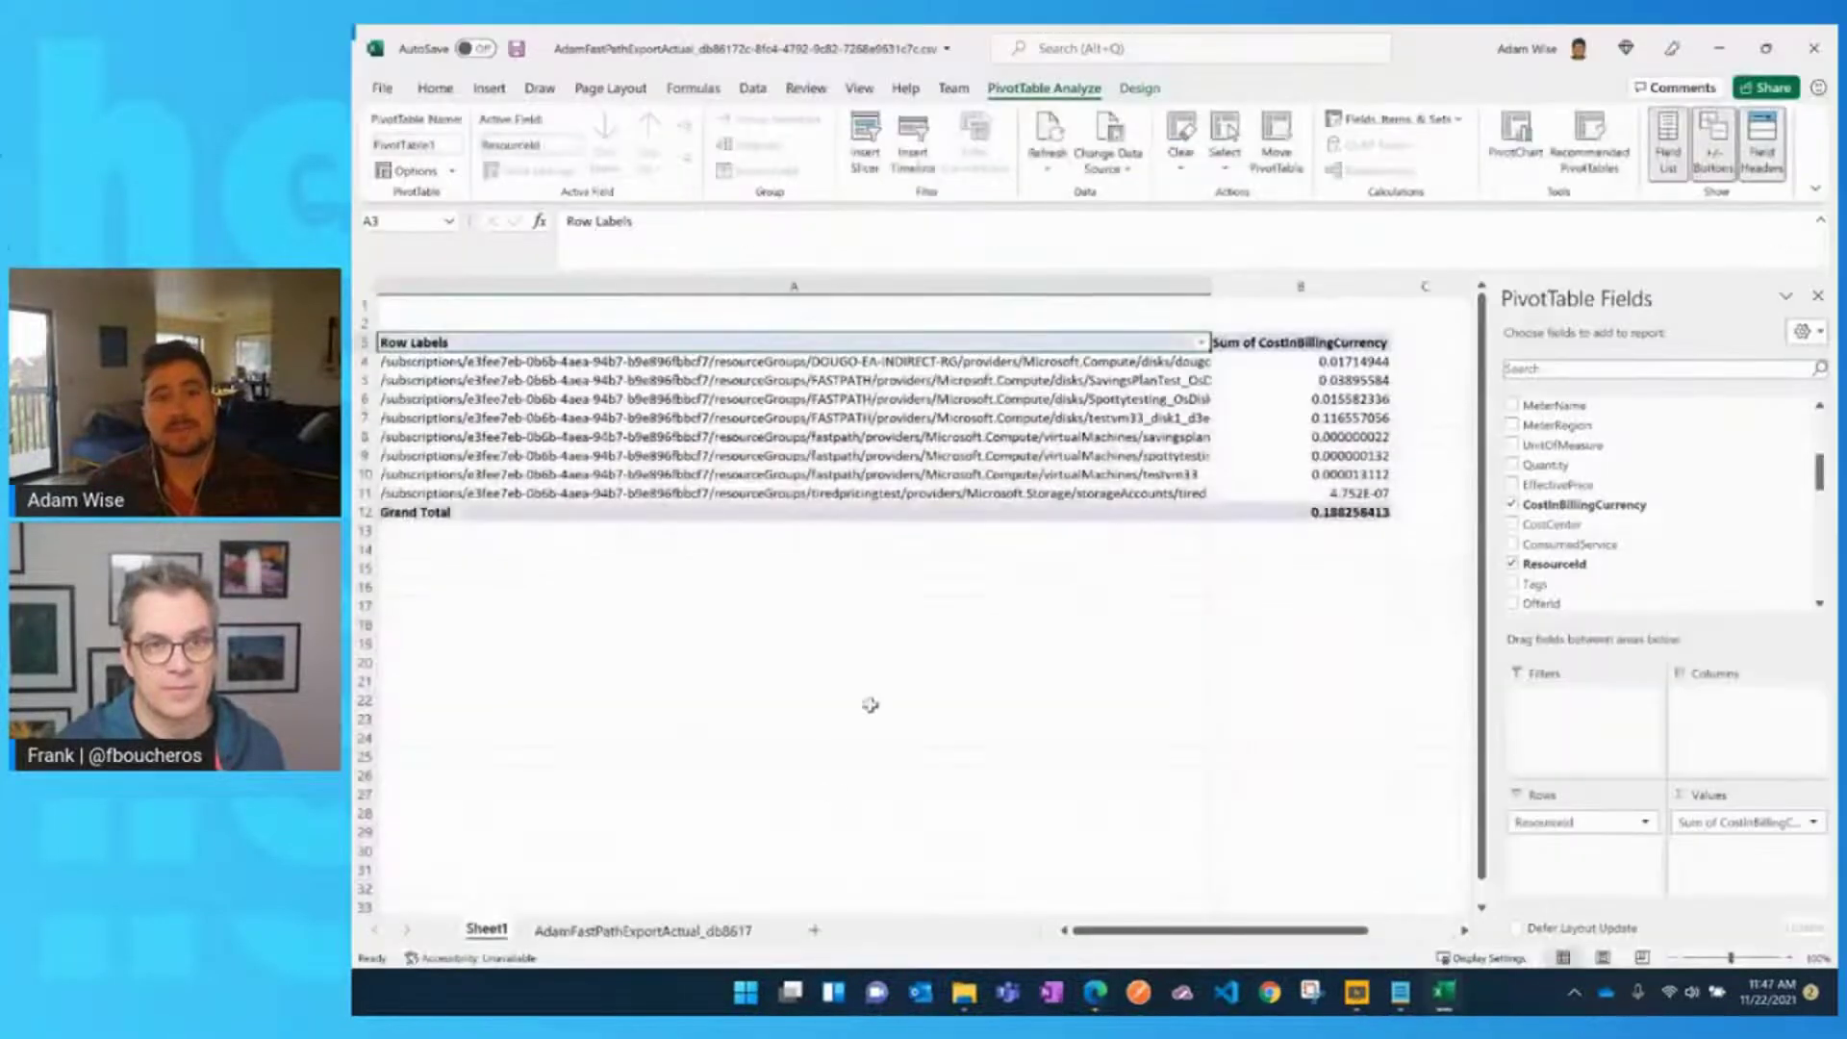
Autofit the raw data sheet's Date column to show 10/20/2021, then return to the portal's Exports list
click(614, 931)
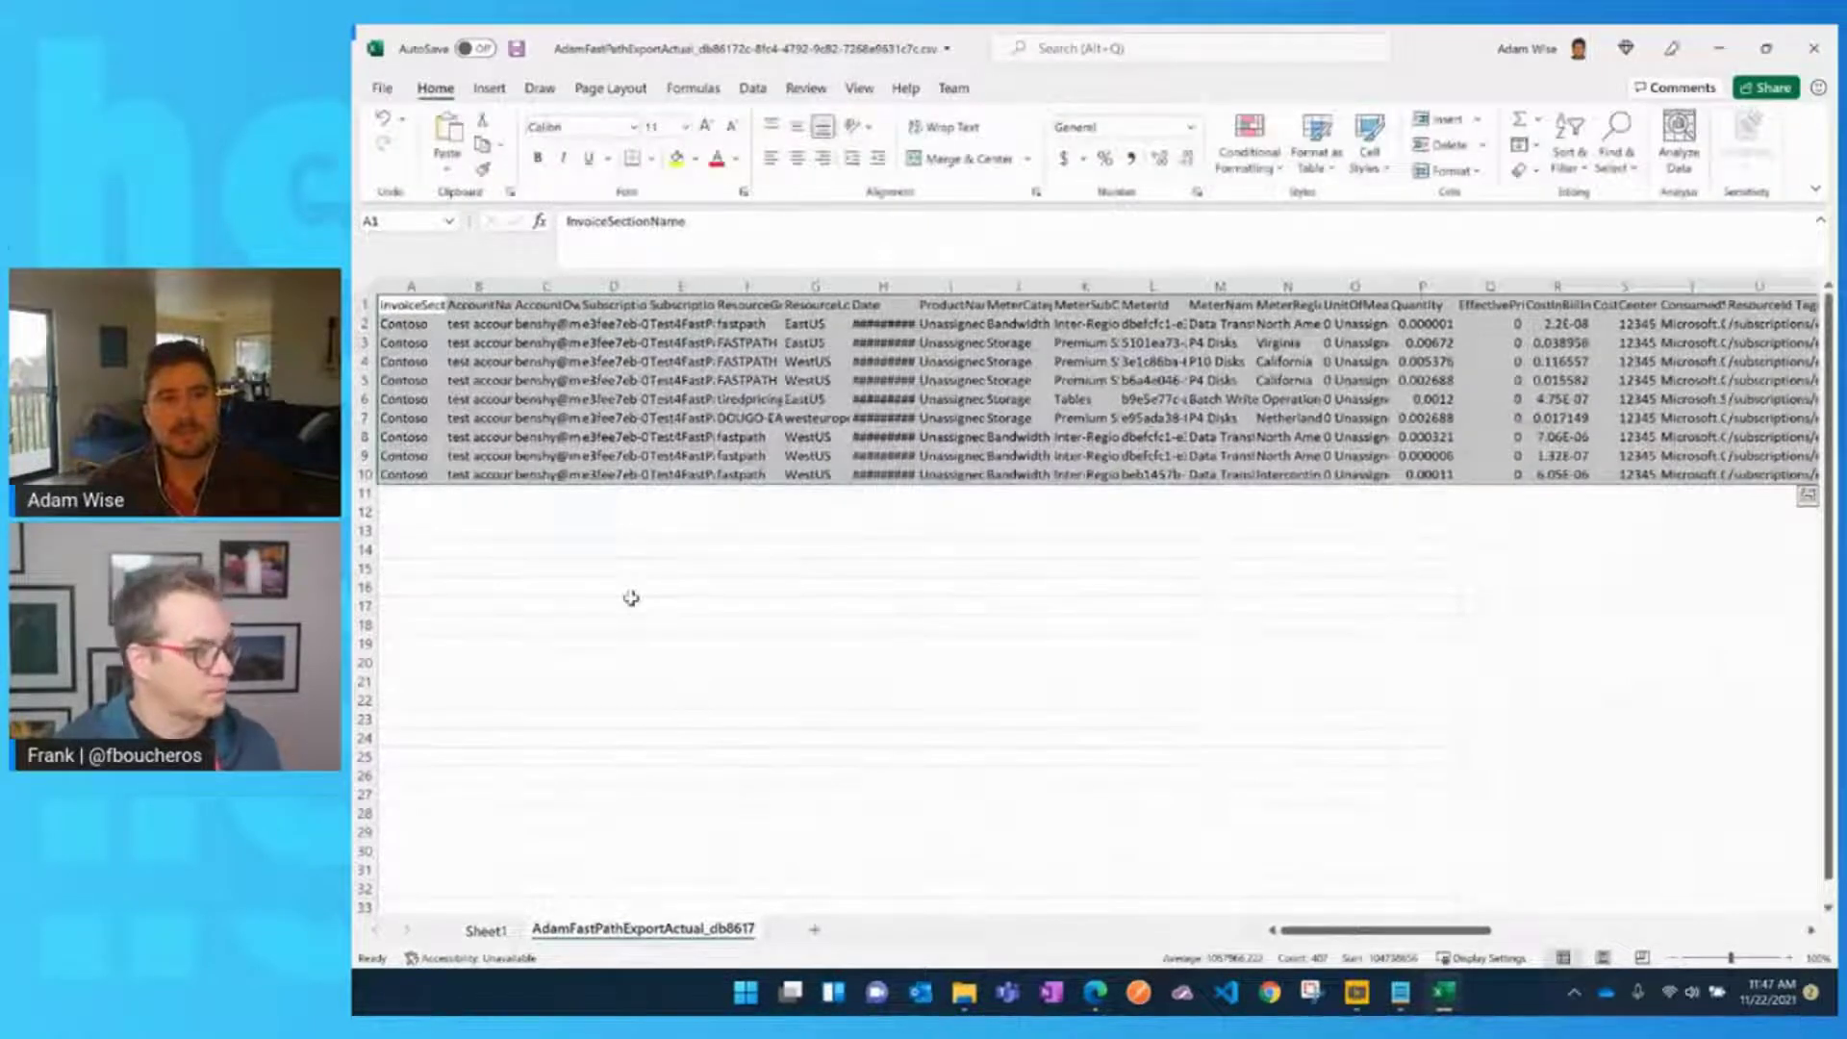
drag(364, 324, 419, 483)
click(620, 520)
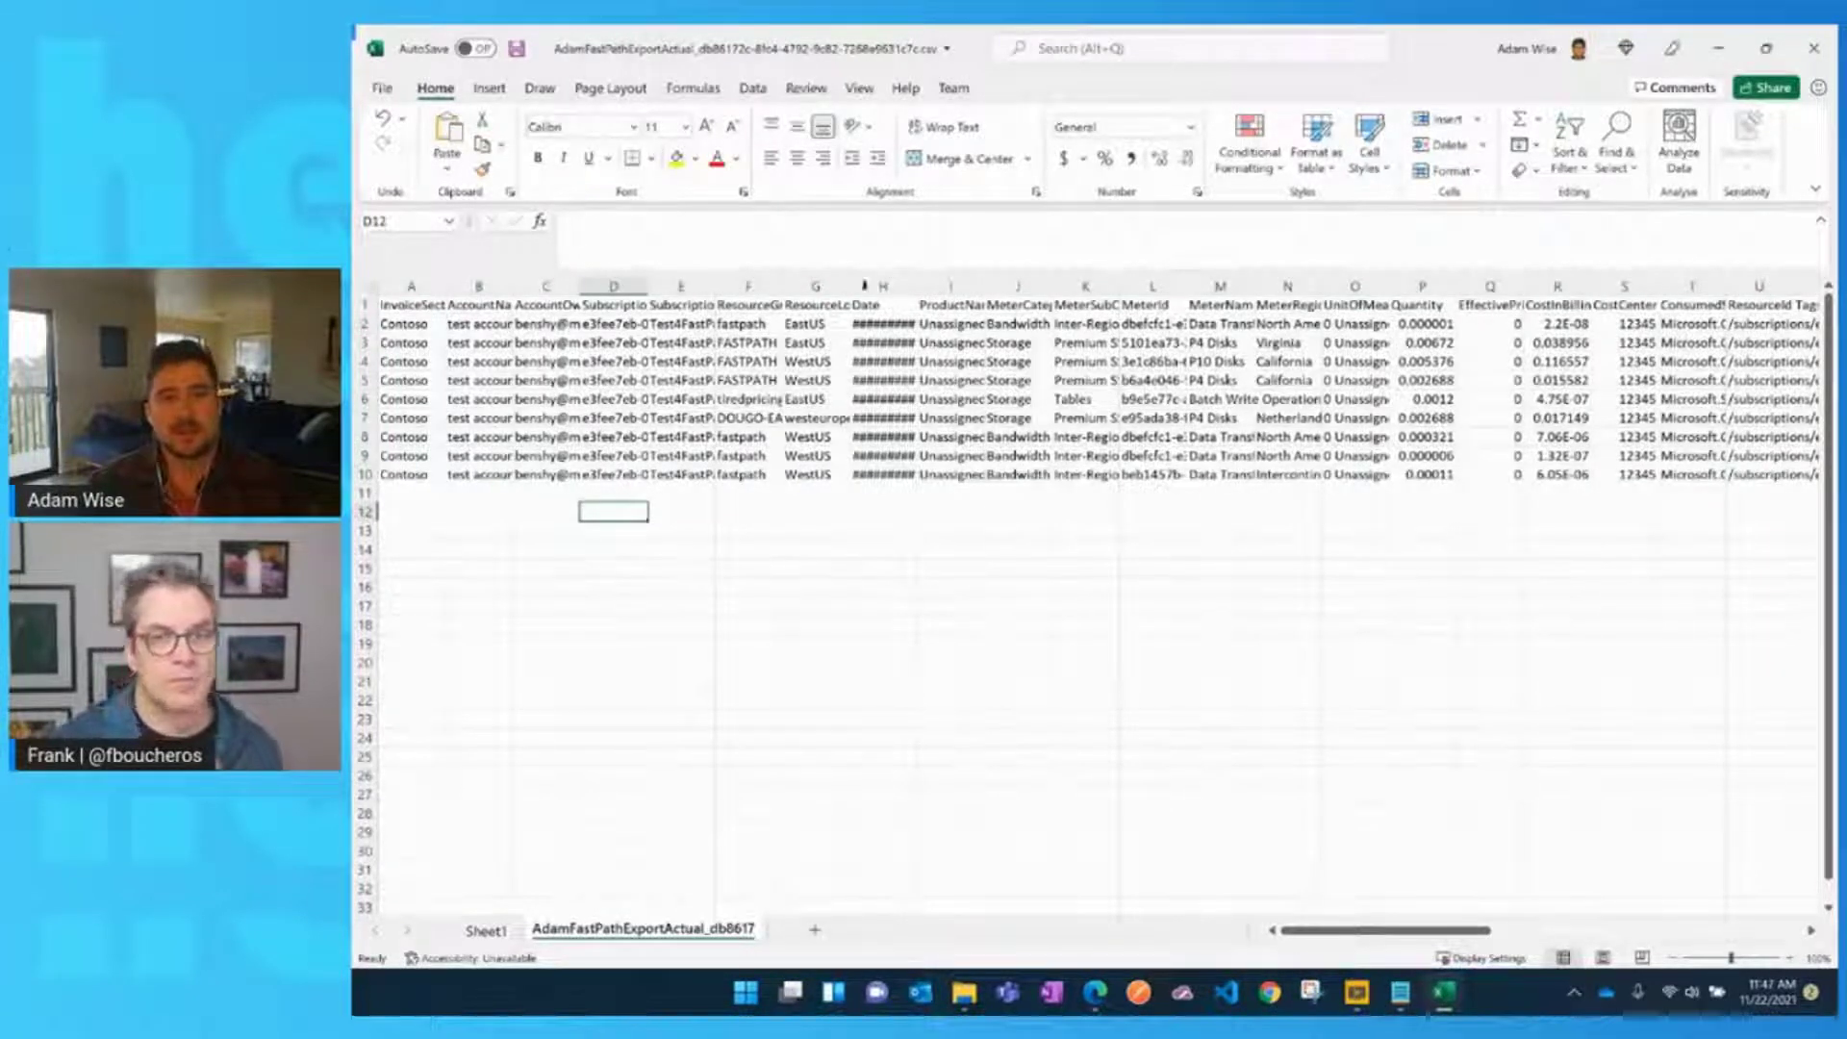
double_click(915, 285)
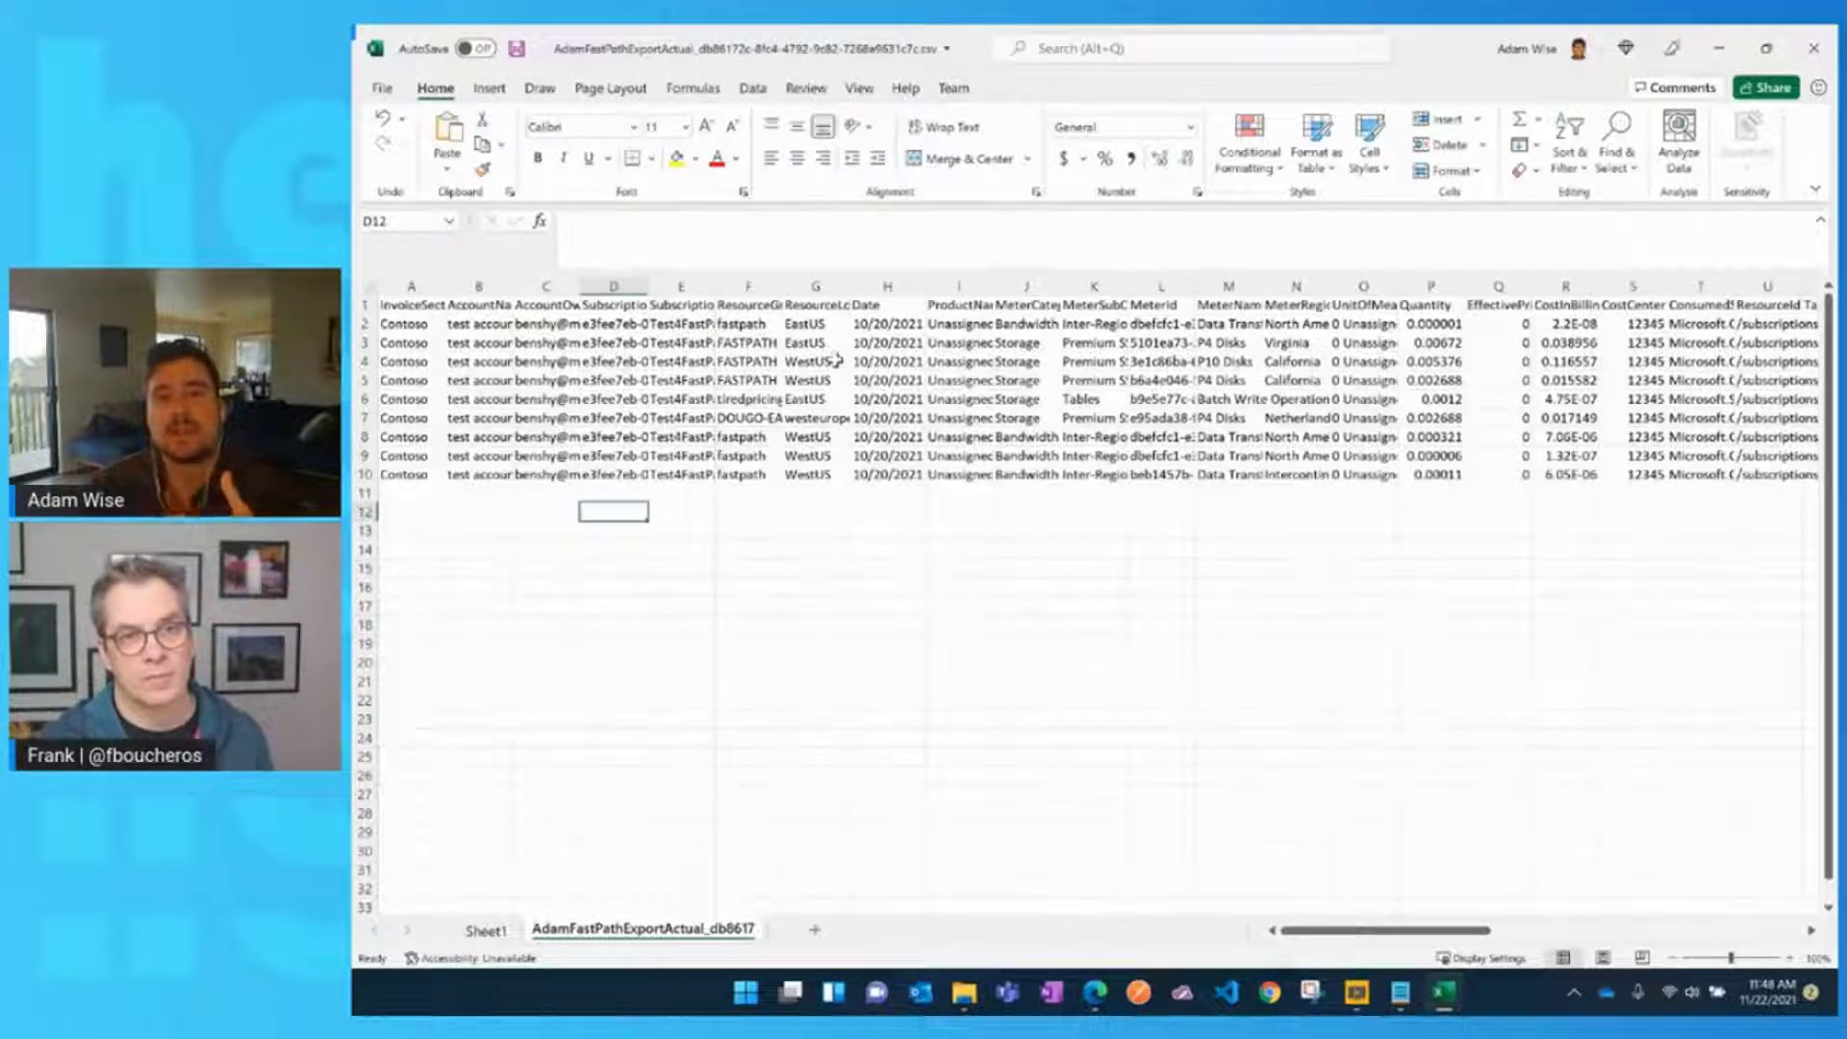
key(alt+Tab)
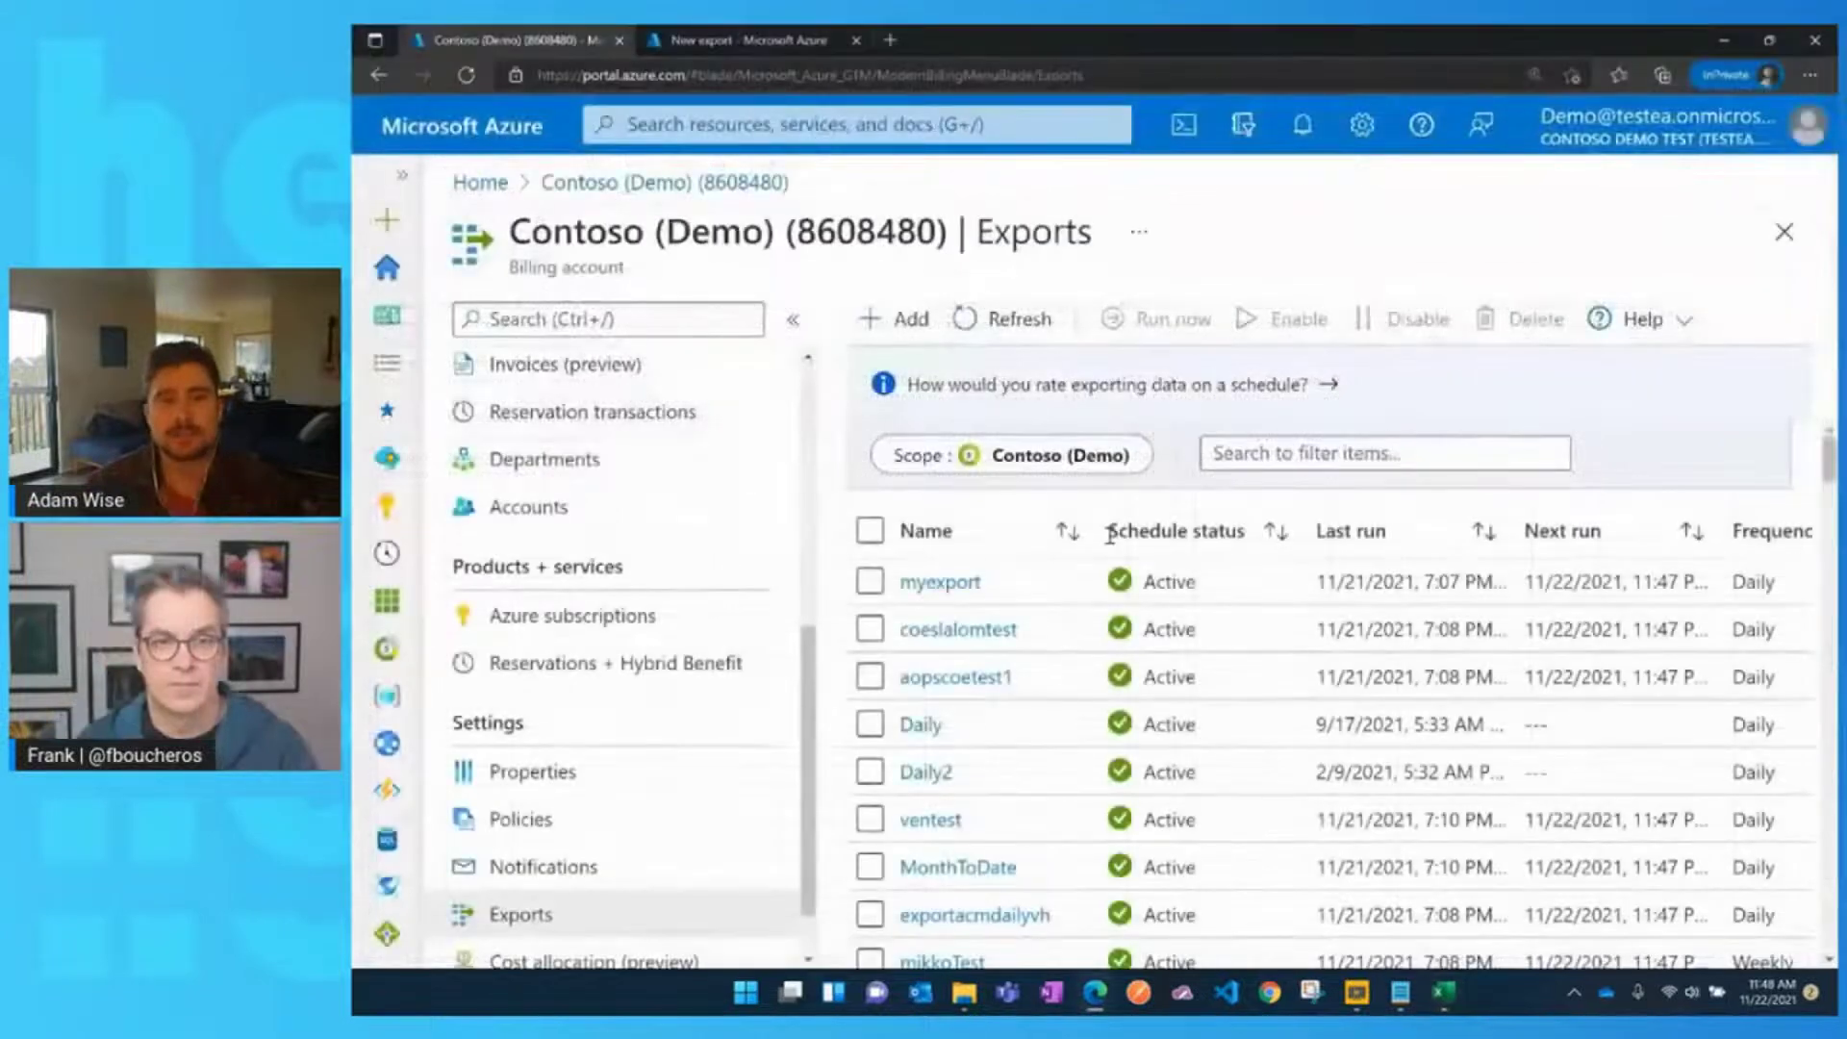
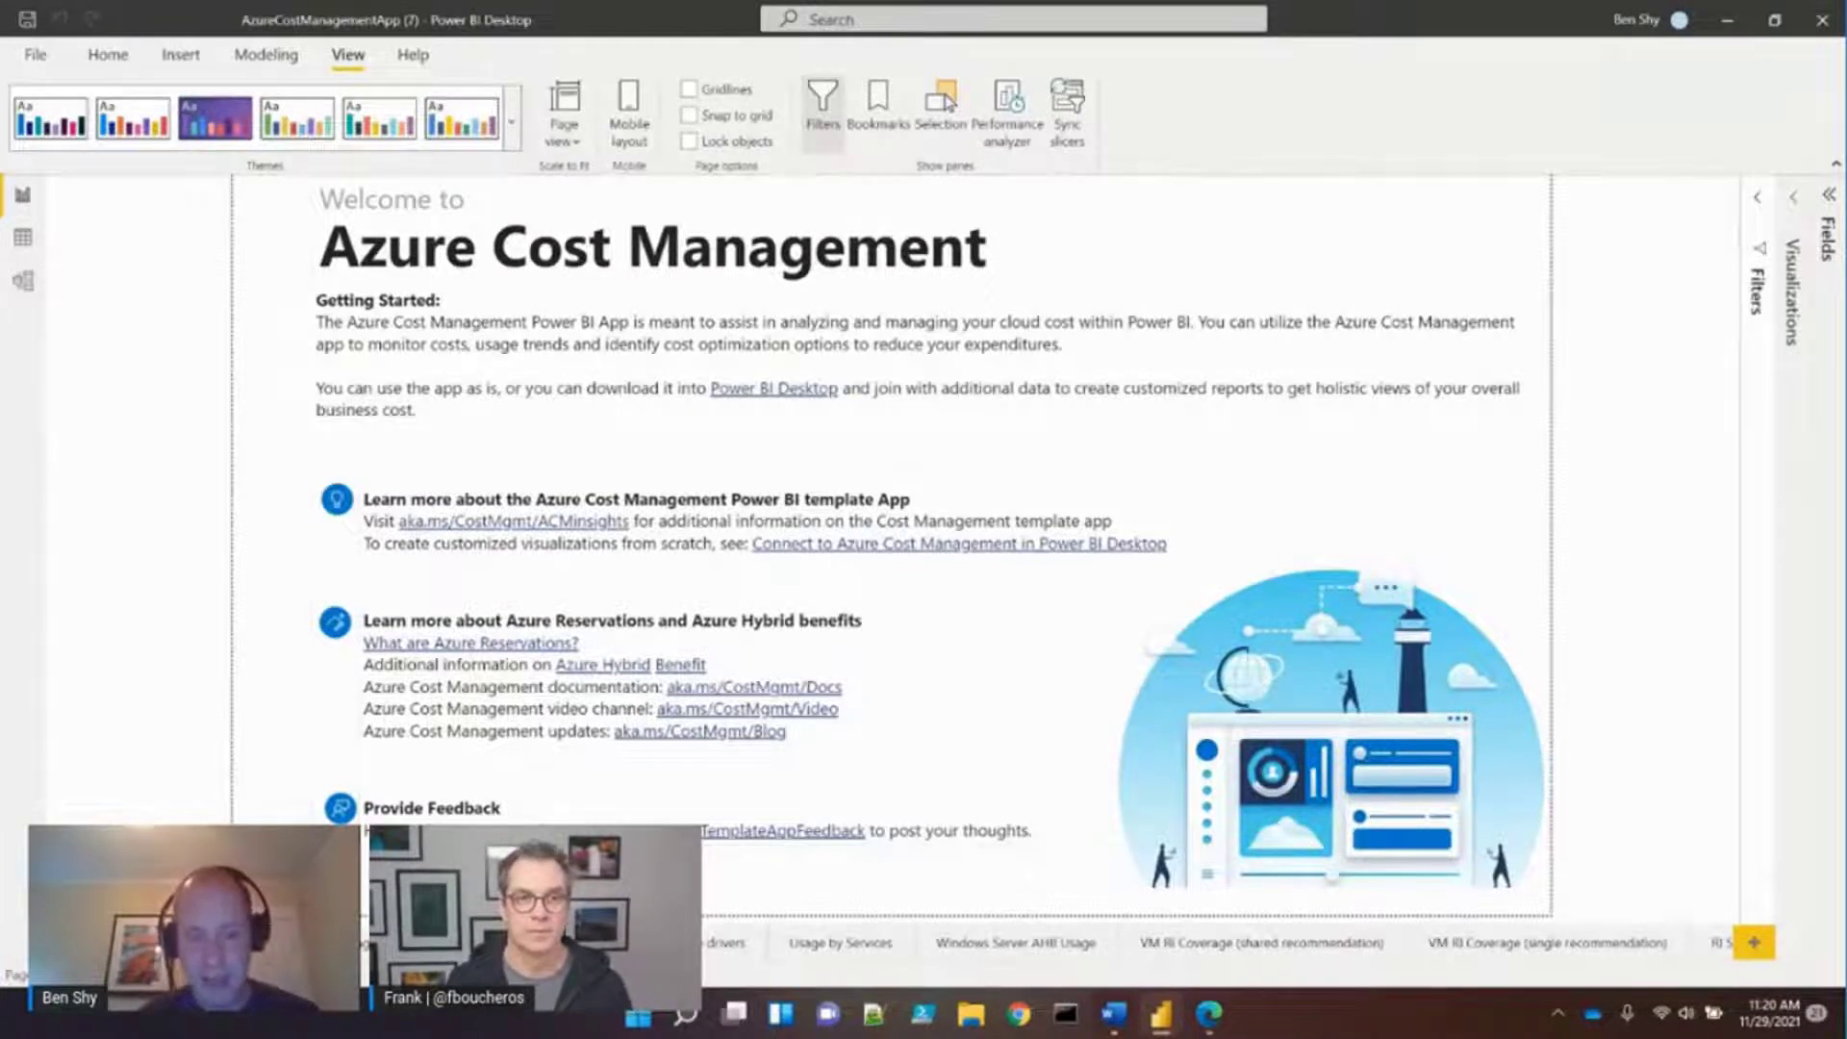
Switch to the Usage by Services page to see cost by date and meter category
click(834, 950)
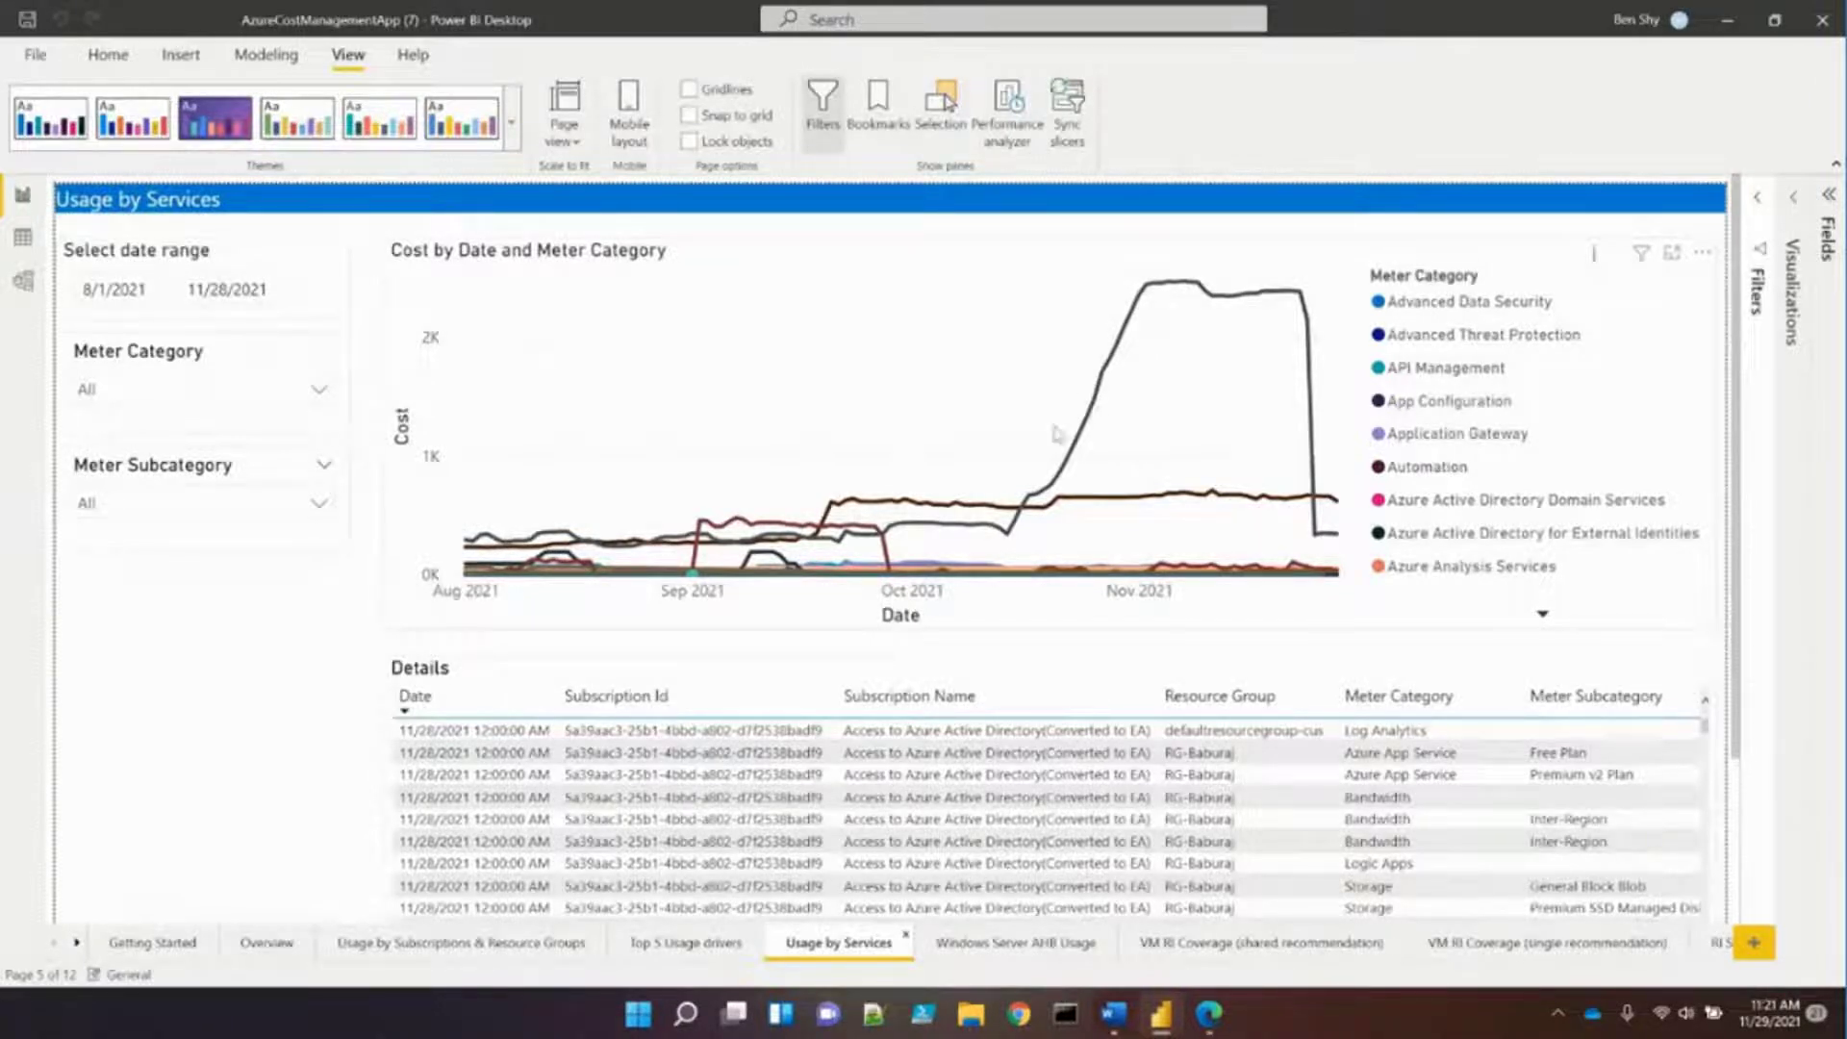
Cross-filter the Details table by points on the Cost by Date chart, ending on Sep 2021
click(1153, 294)
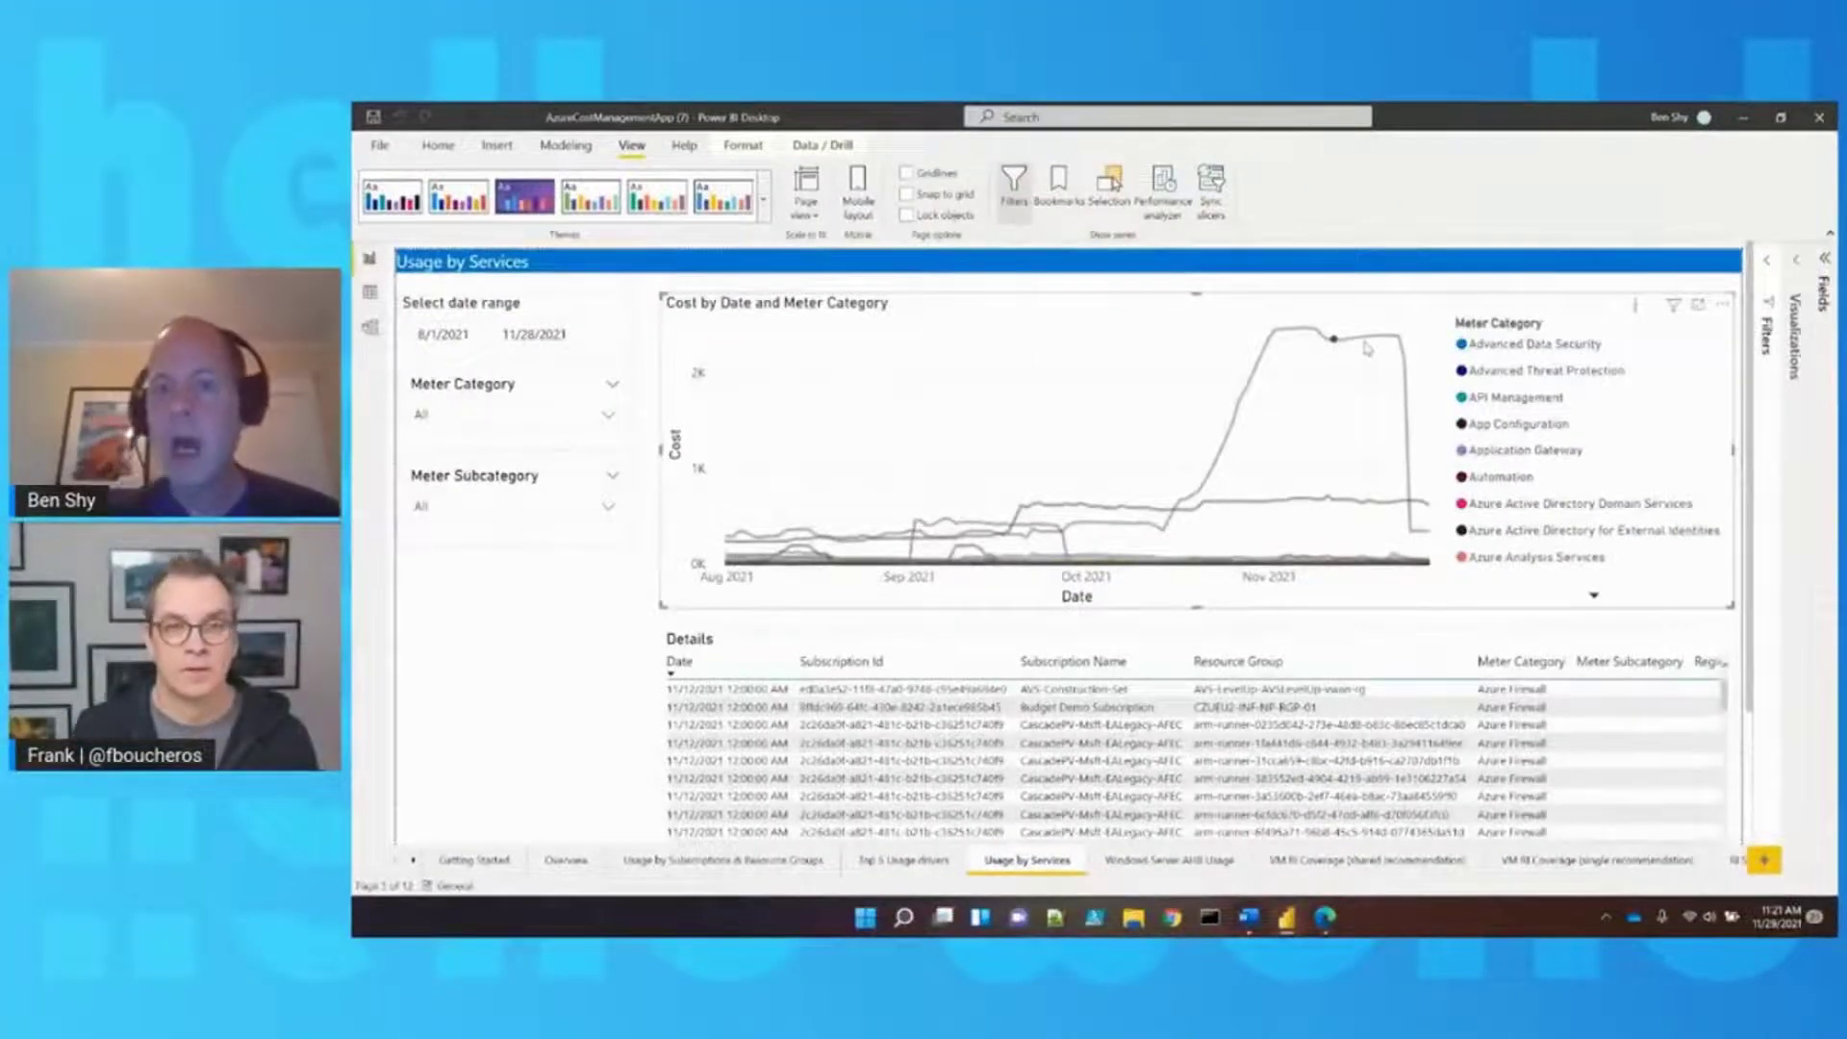
click(1367, 344)
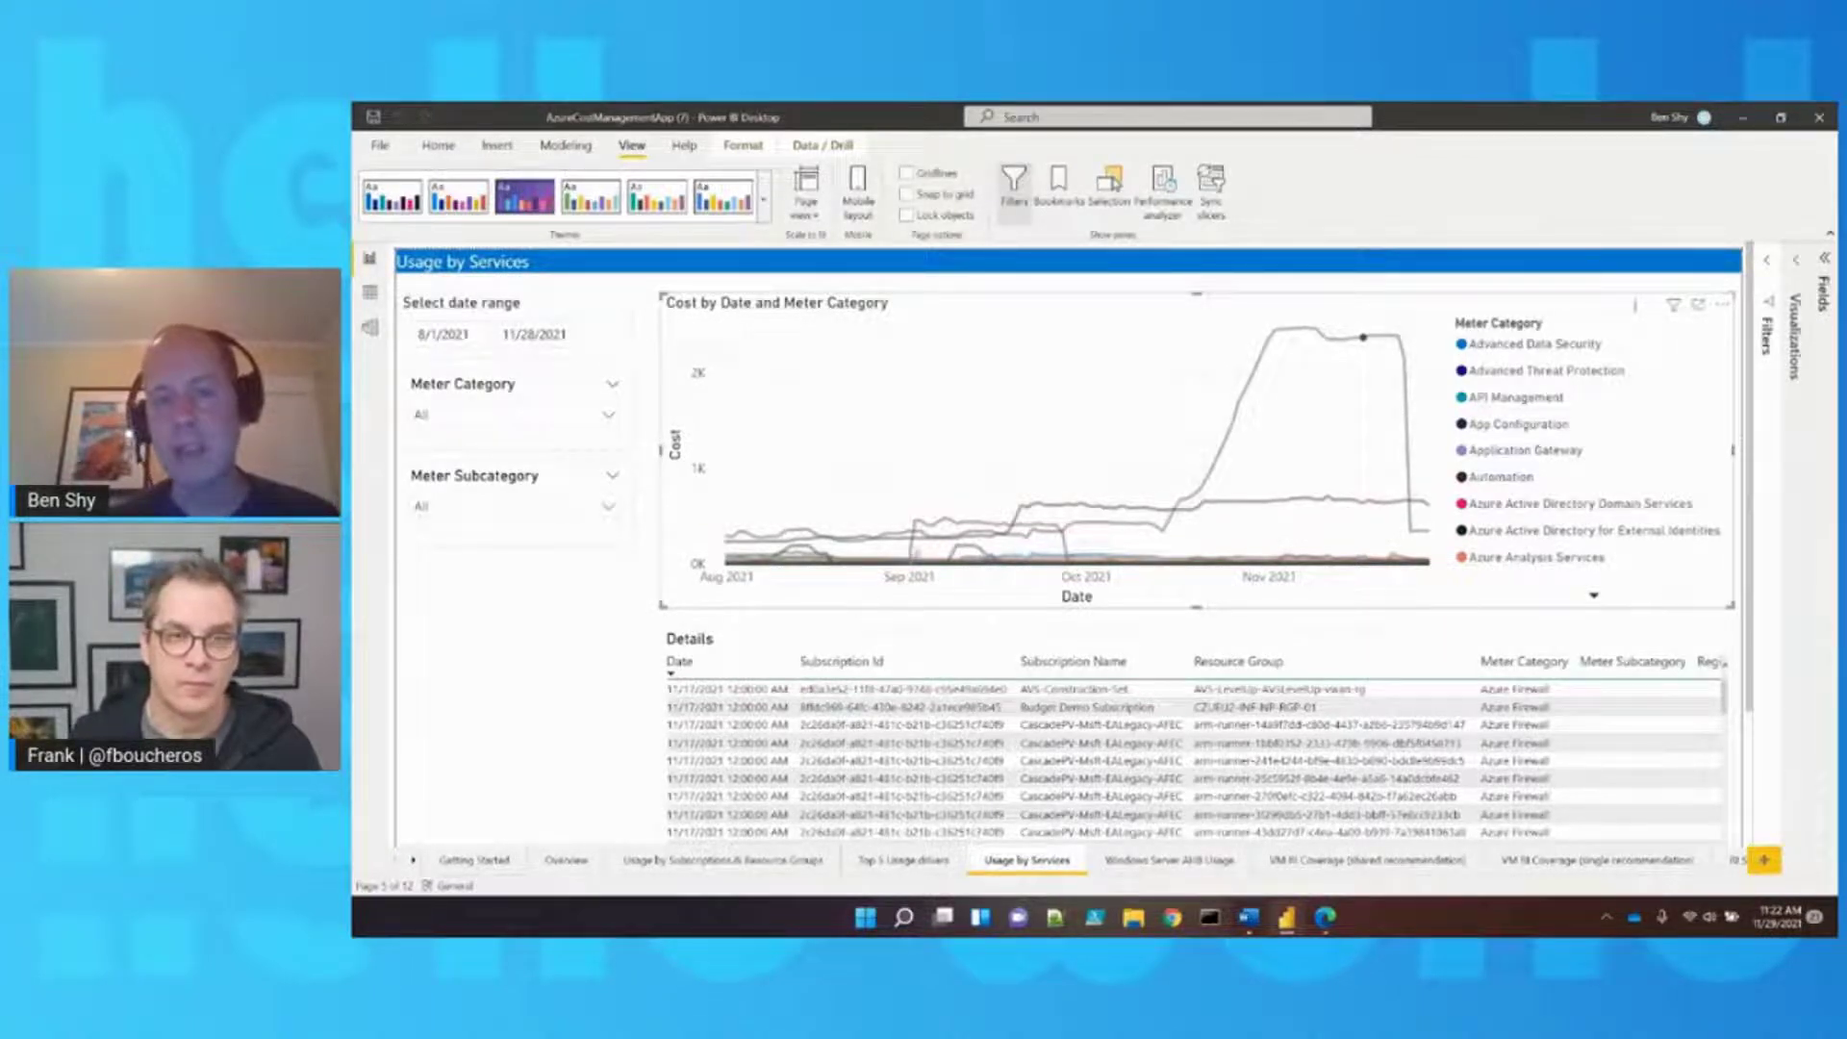
click(921, 521)
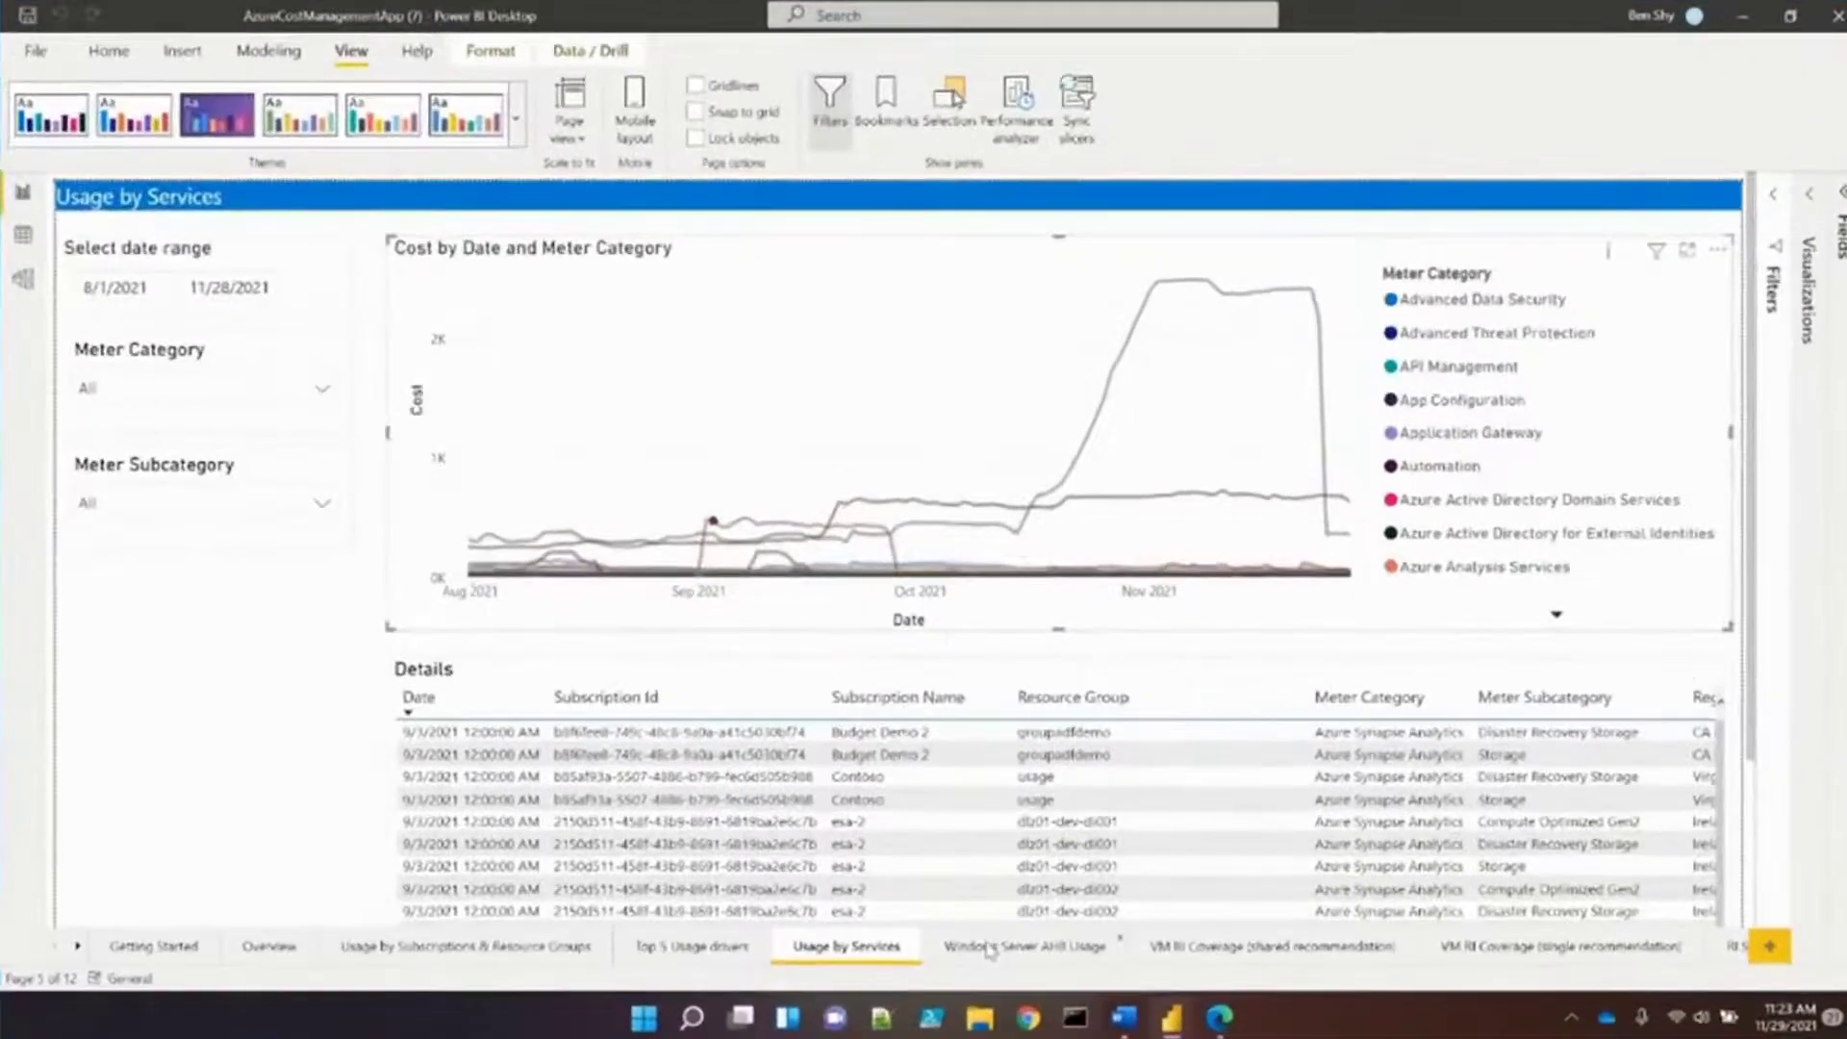
Go to the Windows Server AHB Usage page showing AHB-enabled servers and vCPUs
click(988, 951)
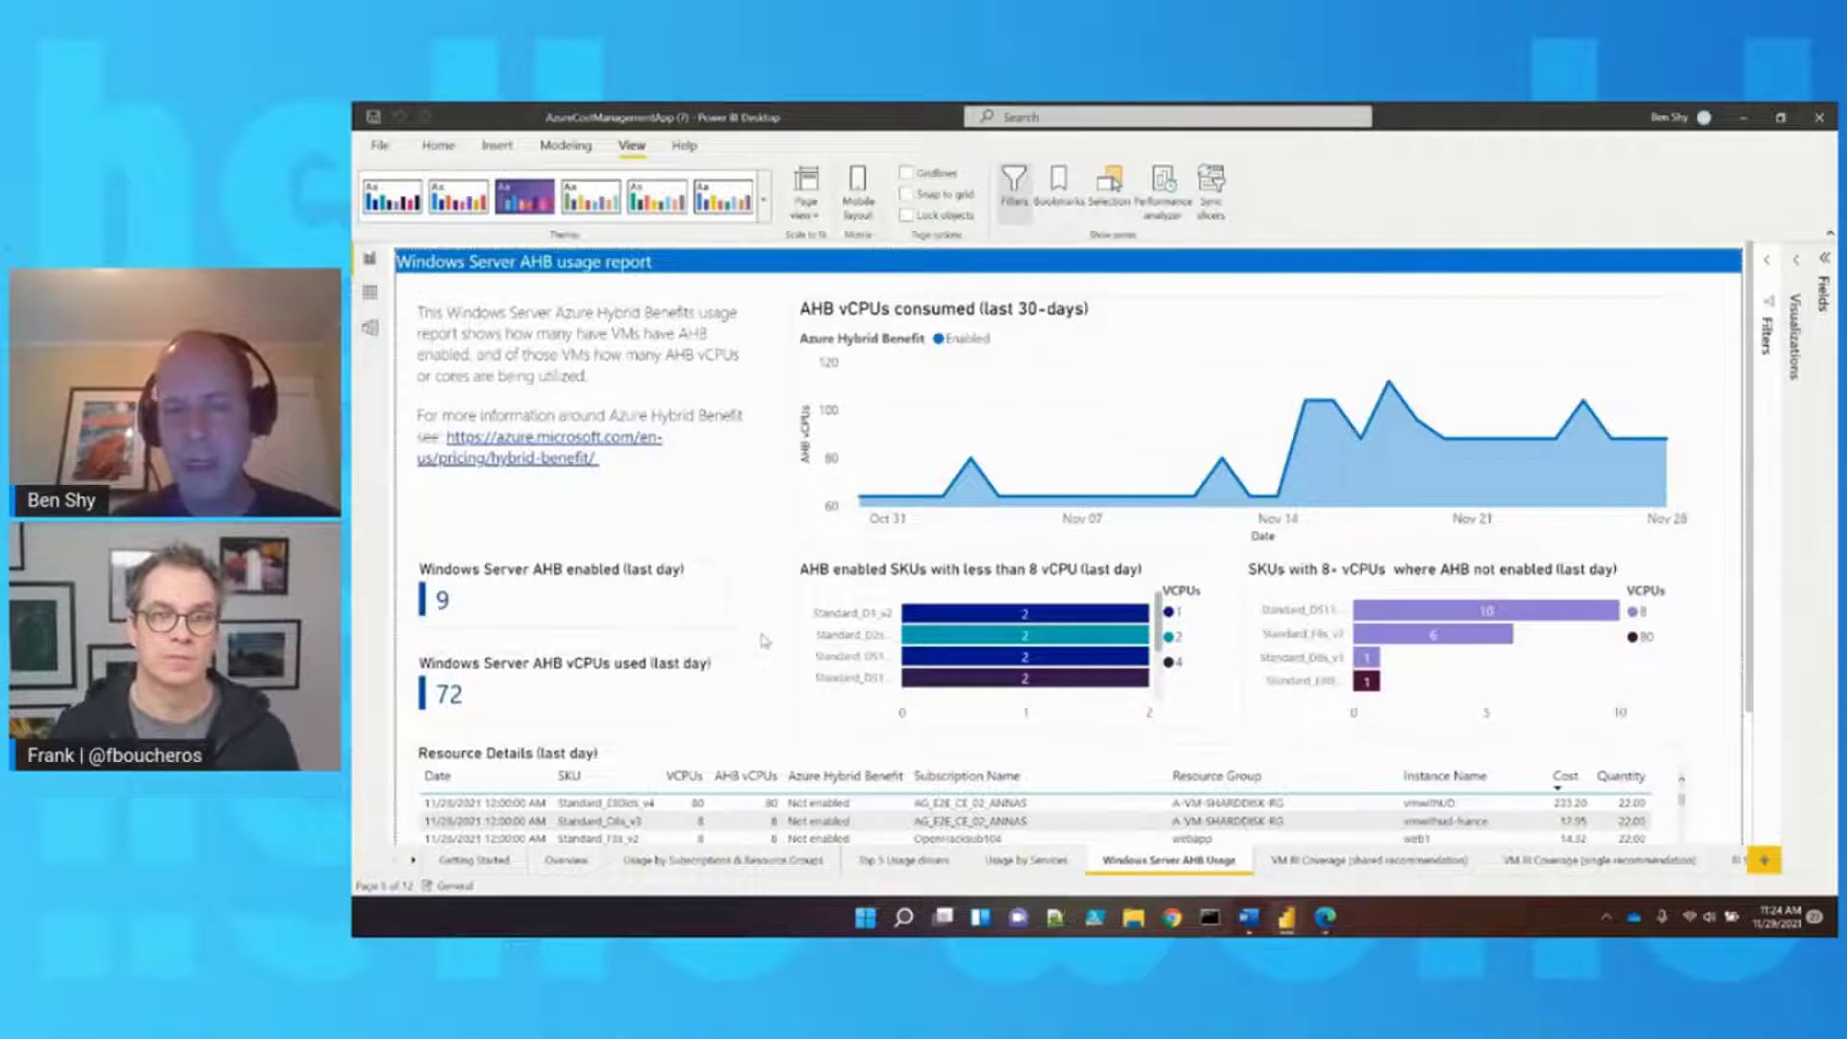
click(948, 616)
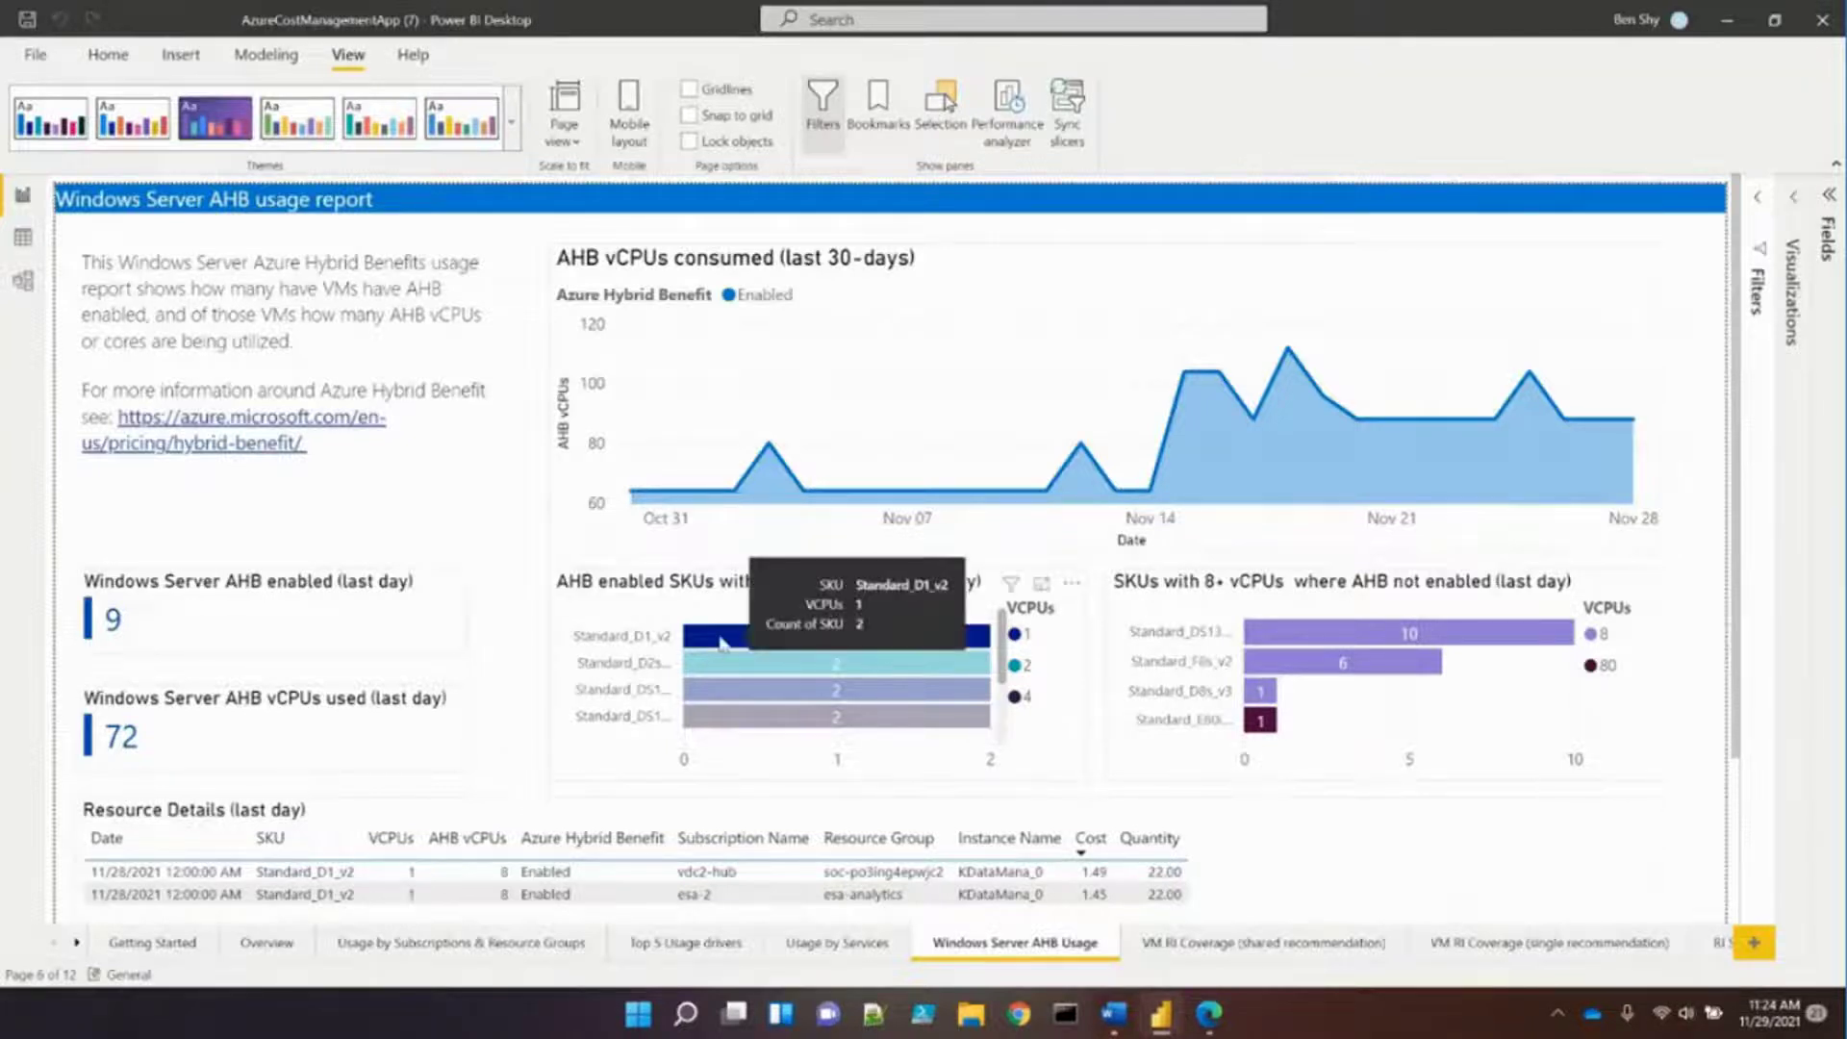
click(720, 640)
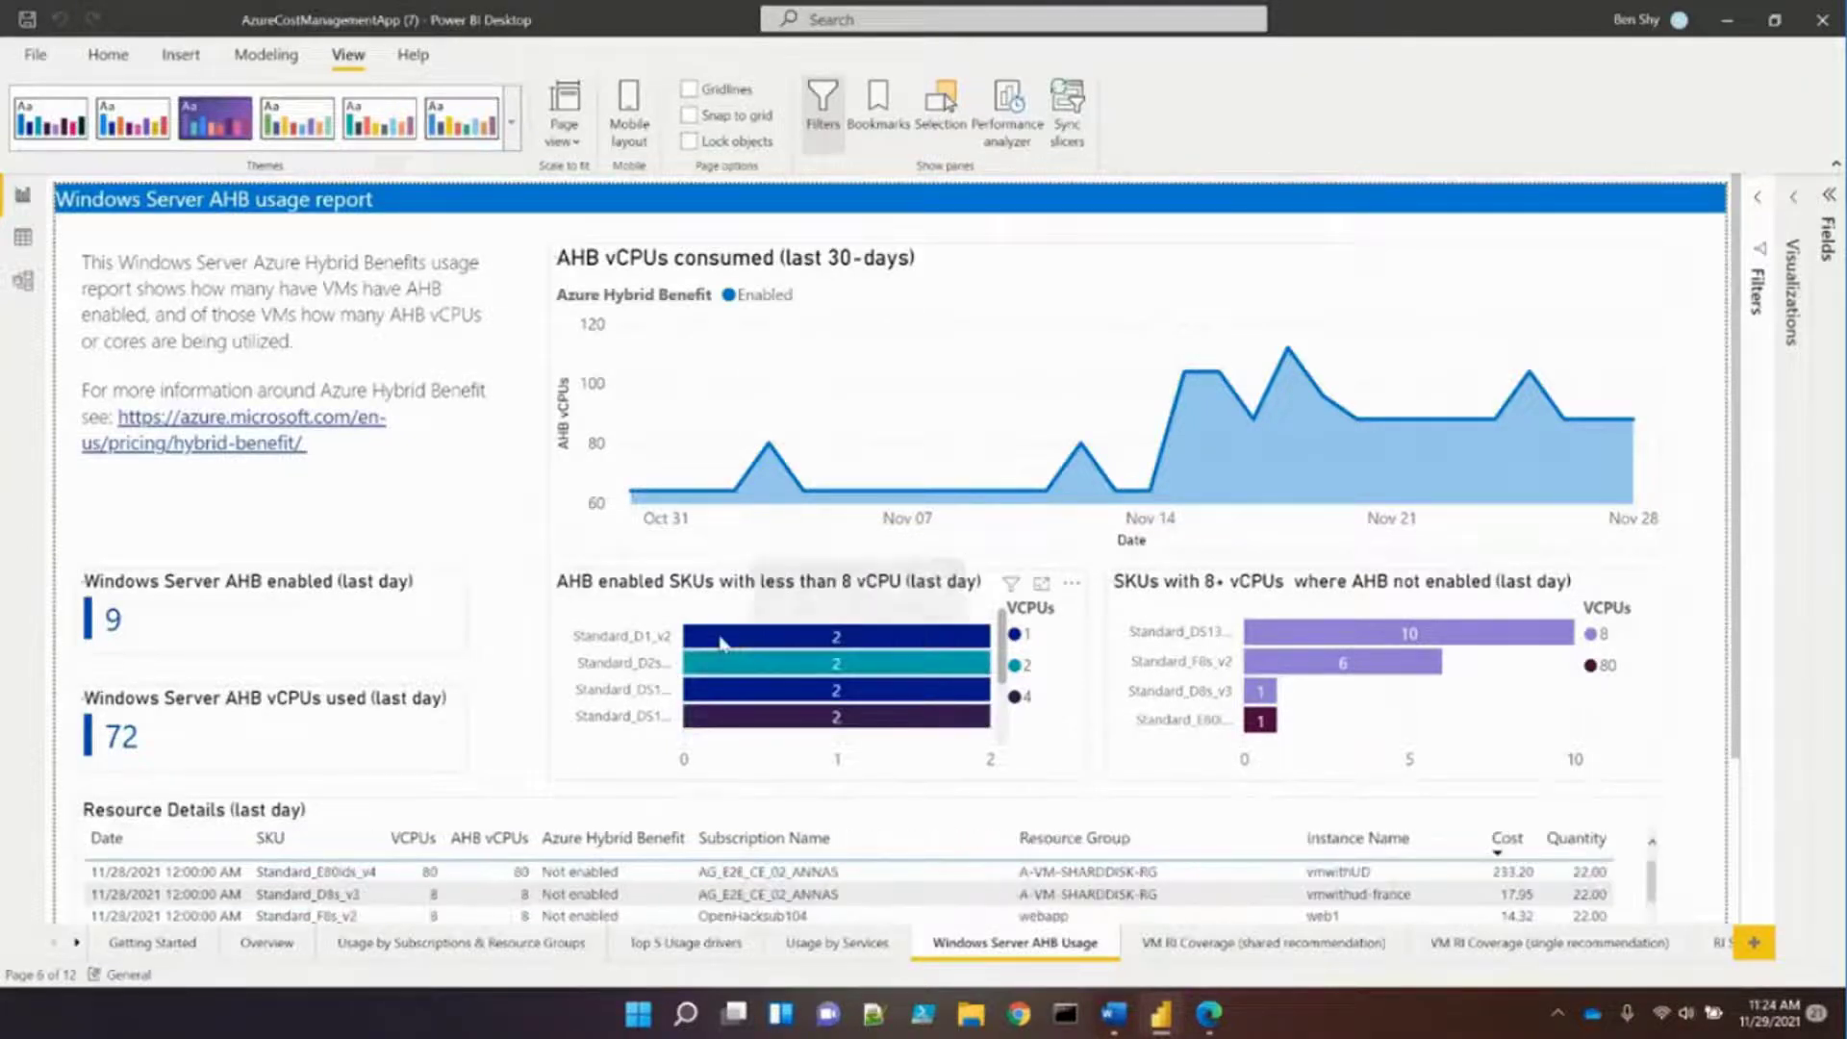
click(739, 699)
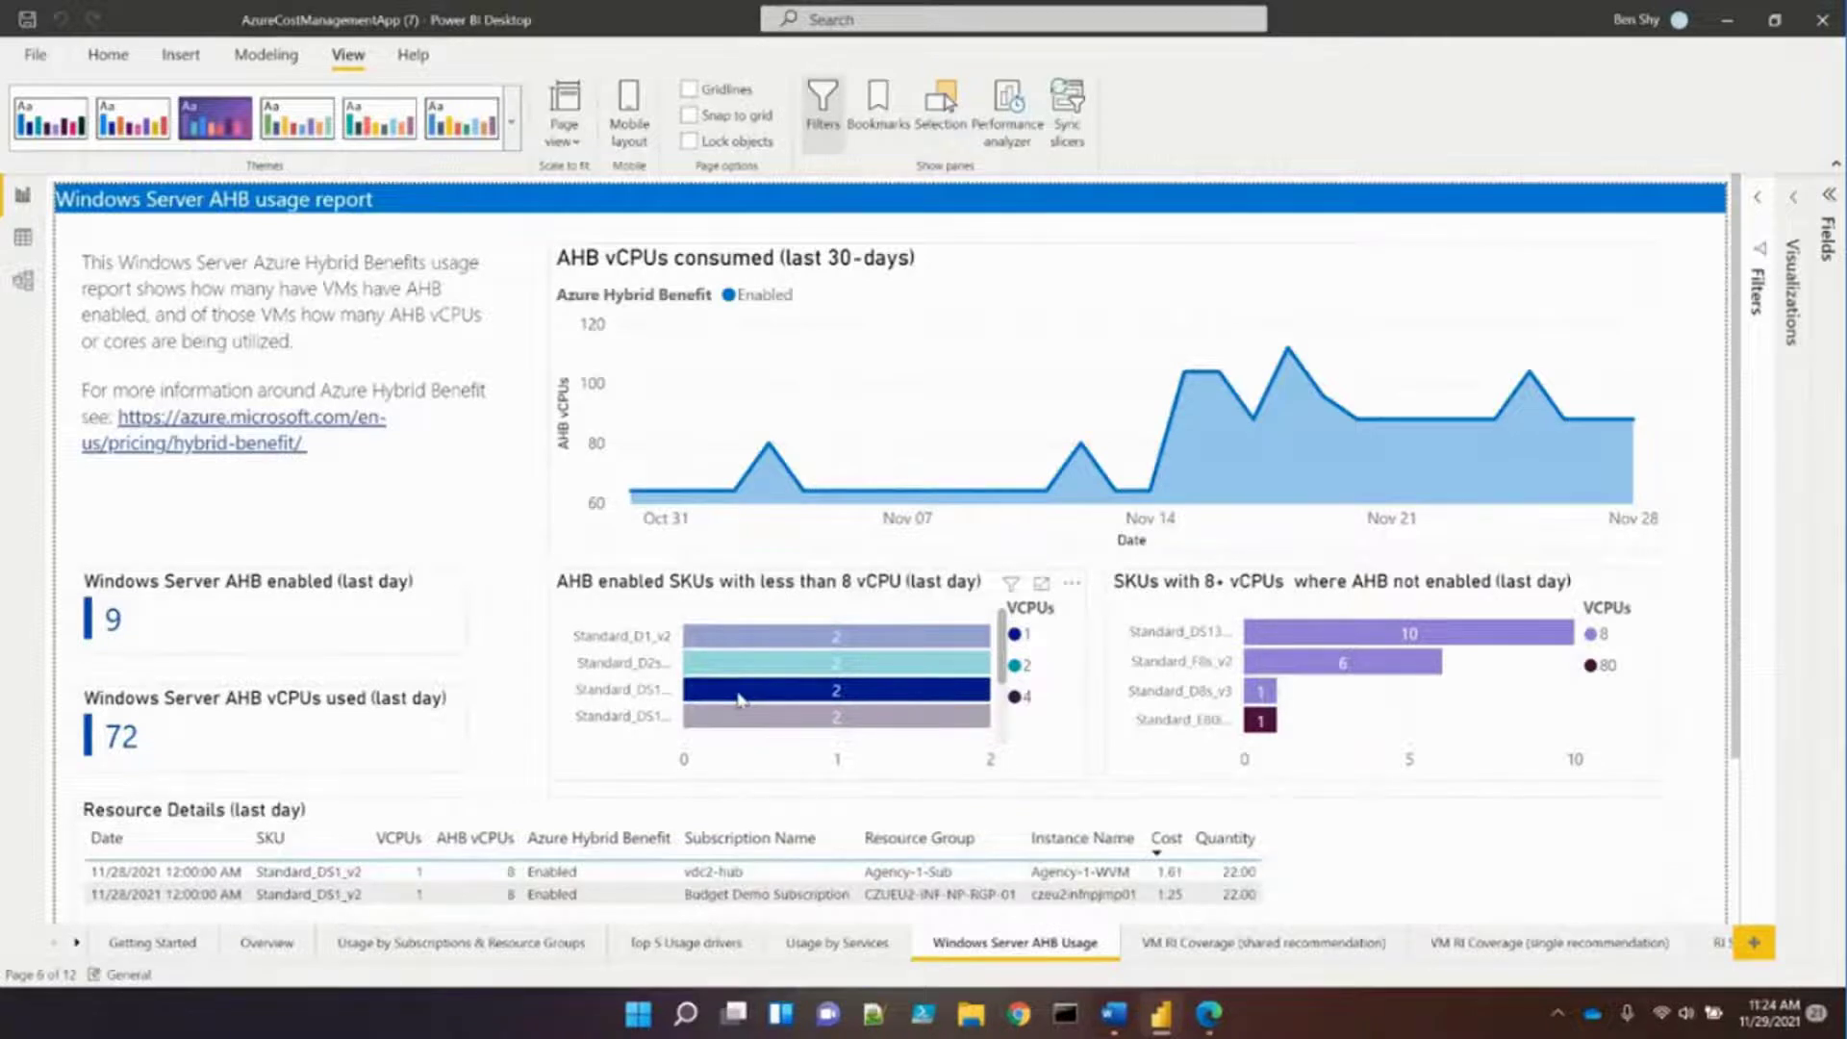
click(739, 698)
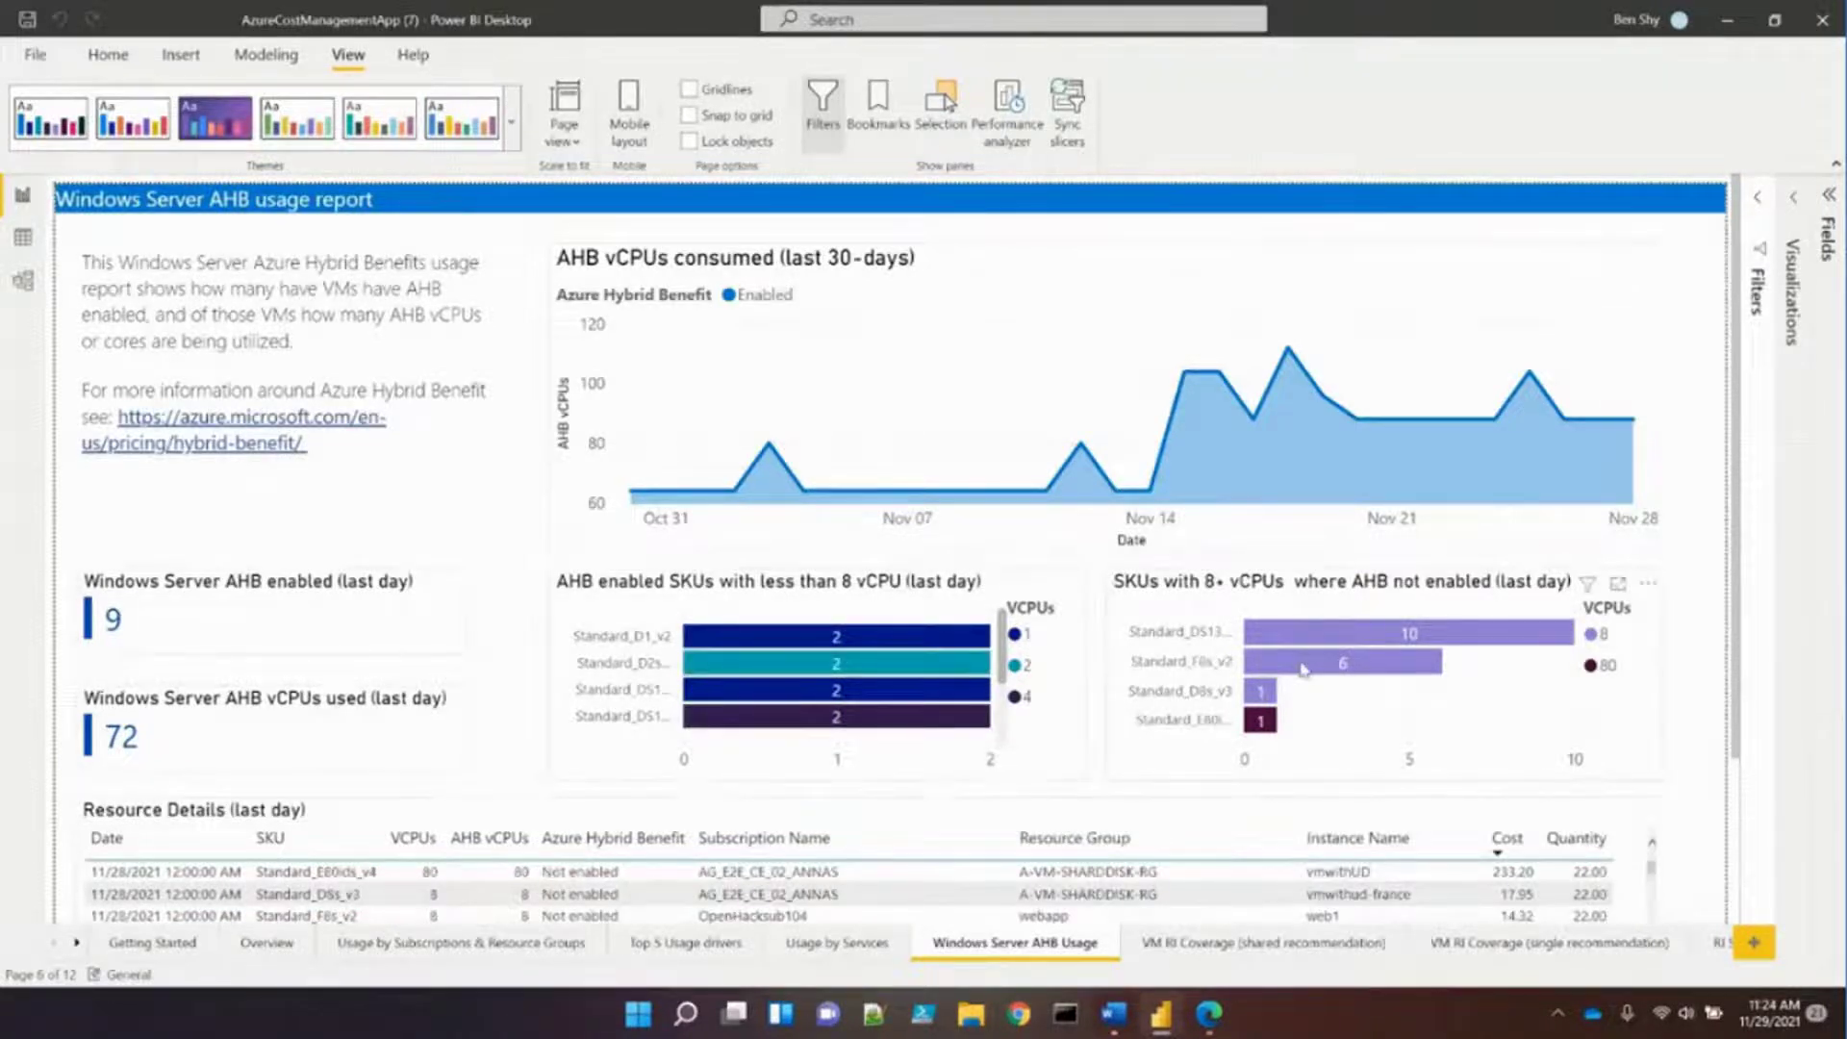
mouse_move(1303, 670)
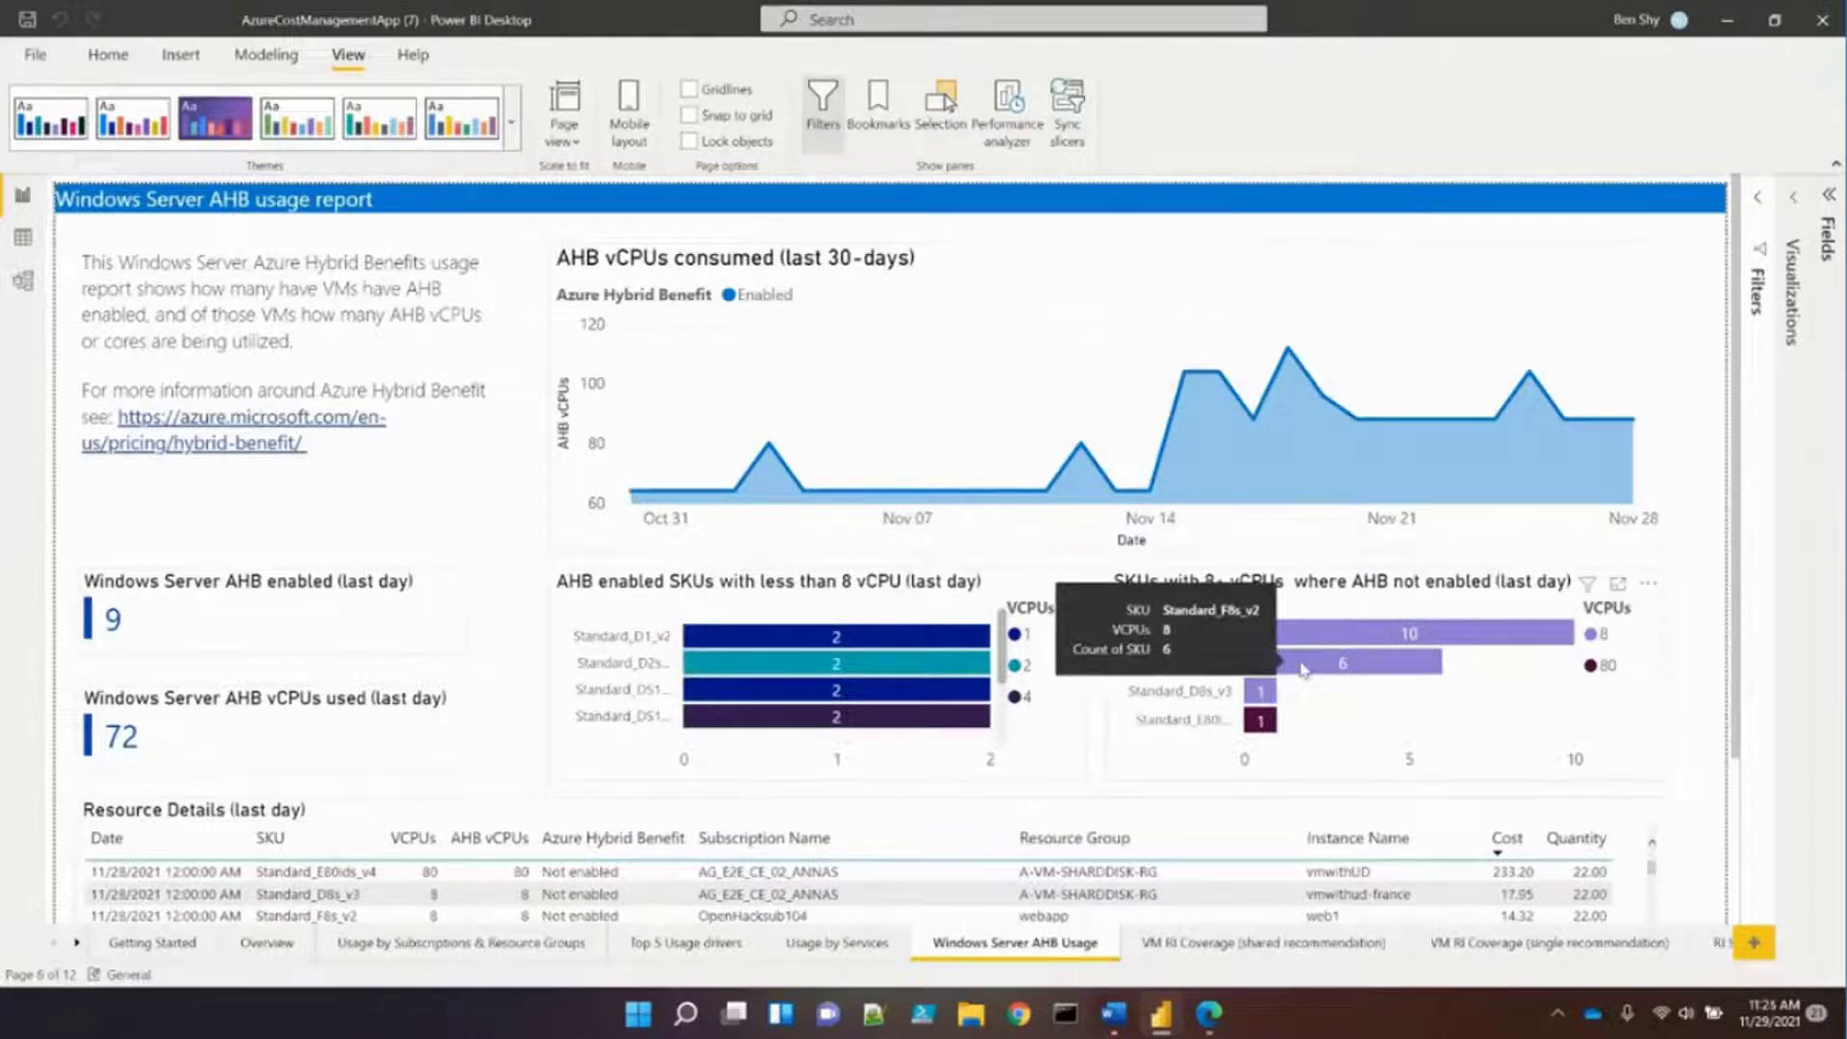
click(1303, 667)
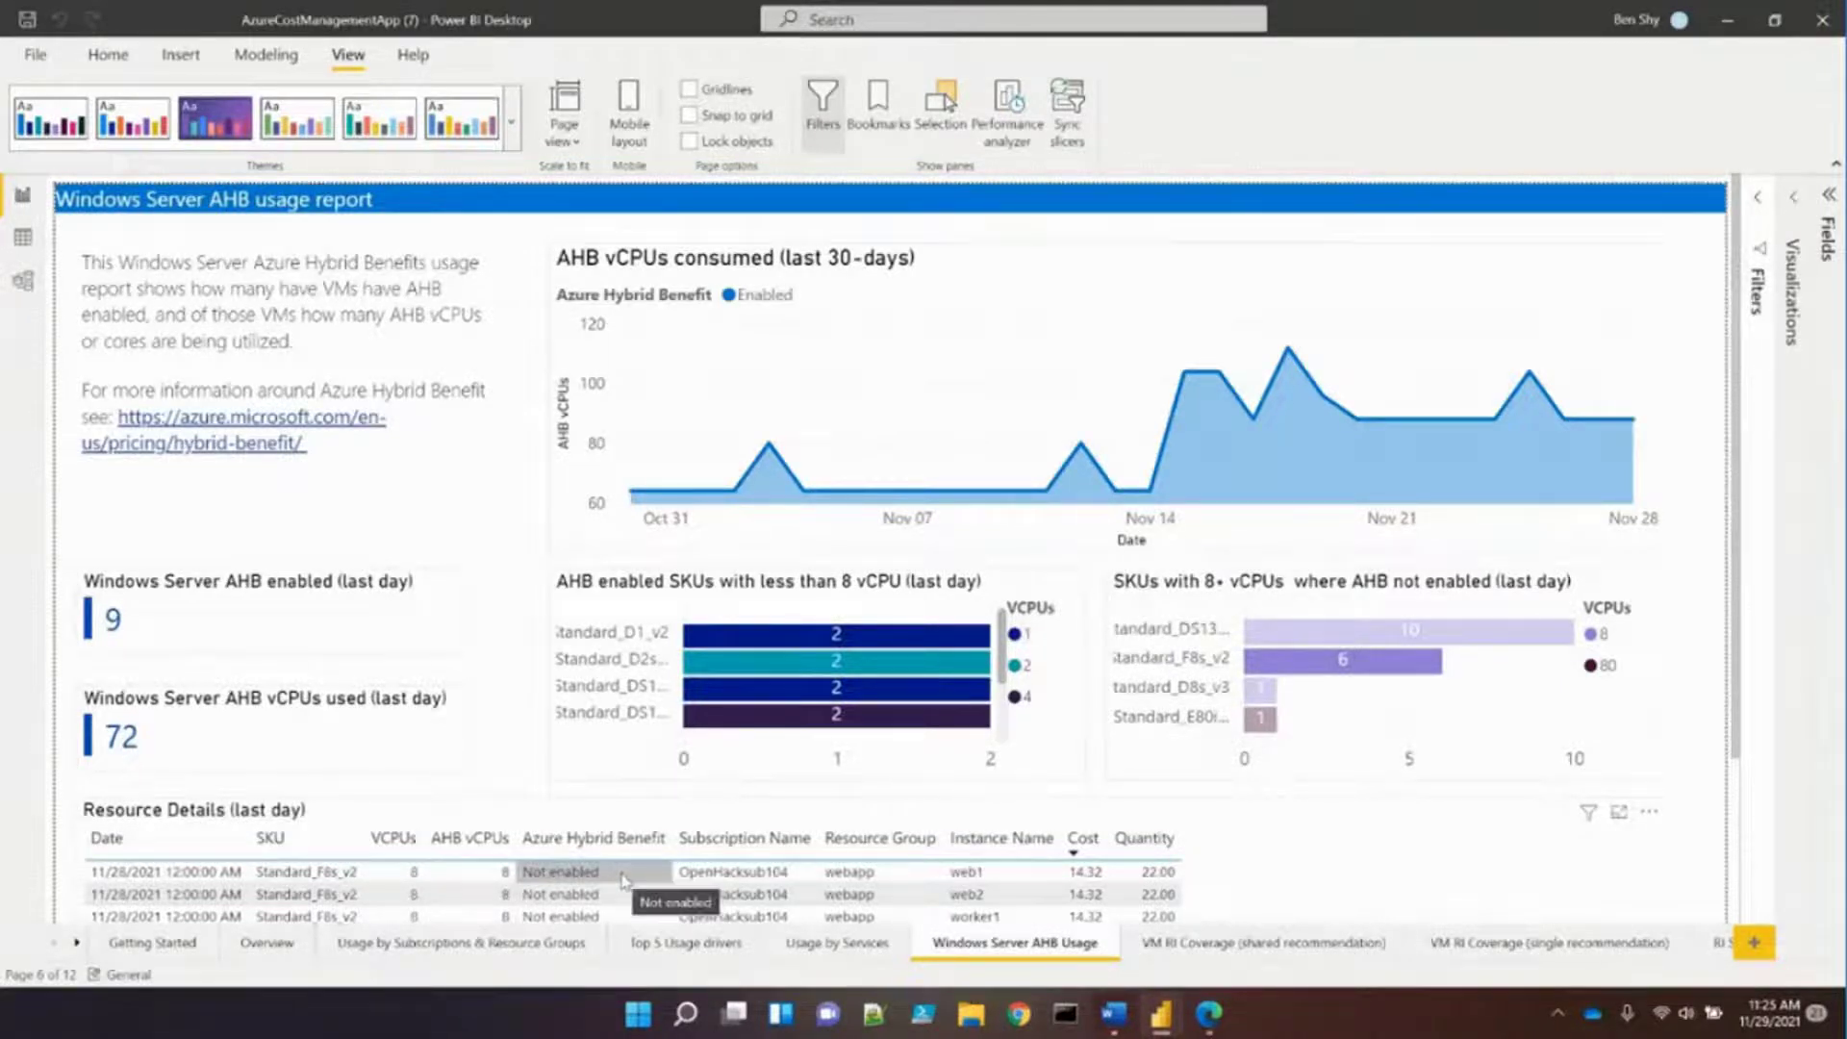
click(1352, 720)
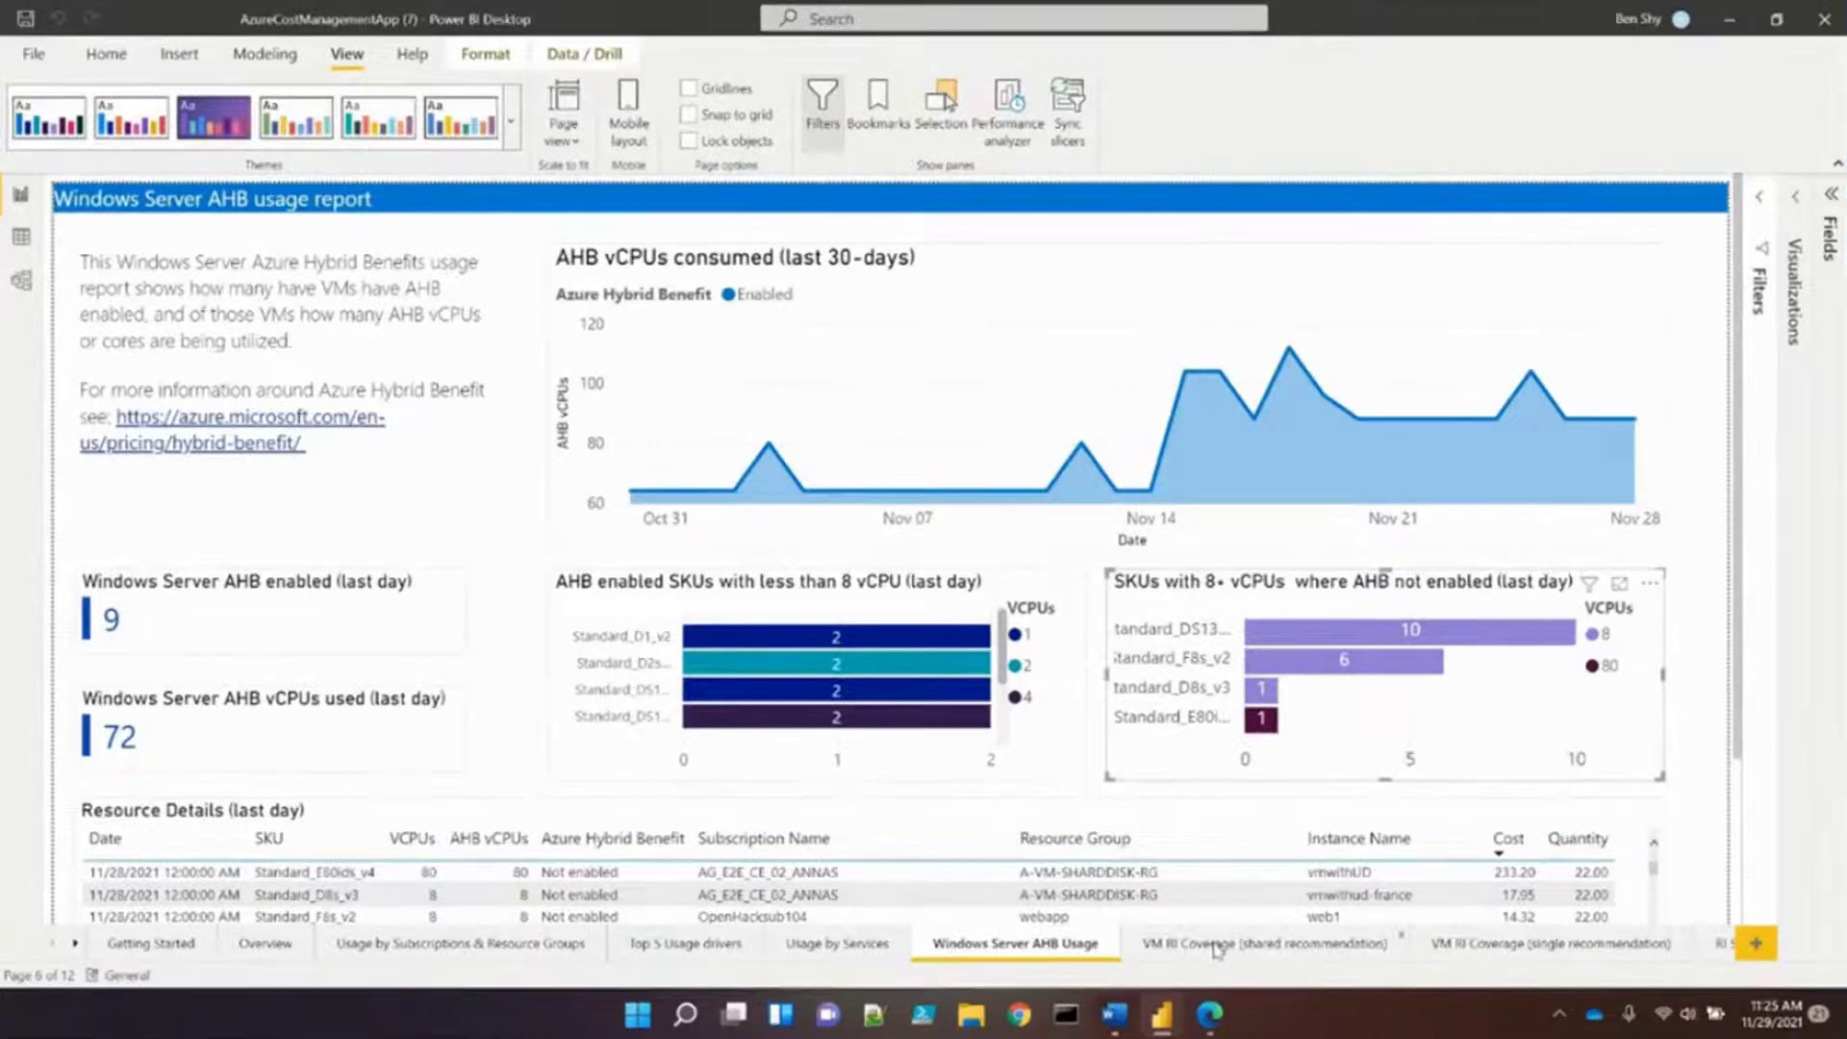
On the VM RI Coverage (shared) page, filter to westus2 and compare P1Y and P3Y terms
click(1217, 945)
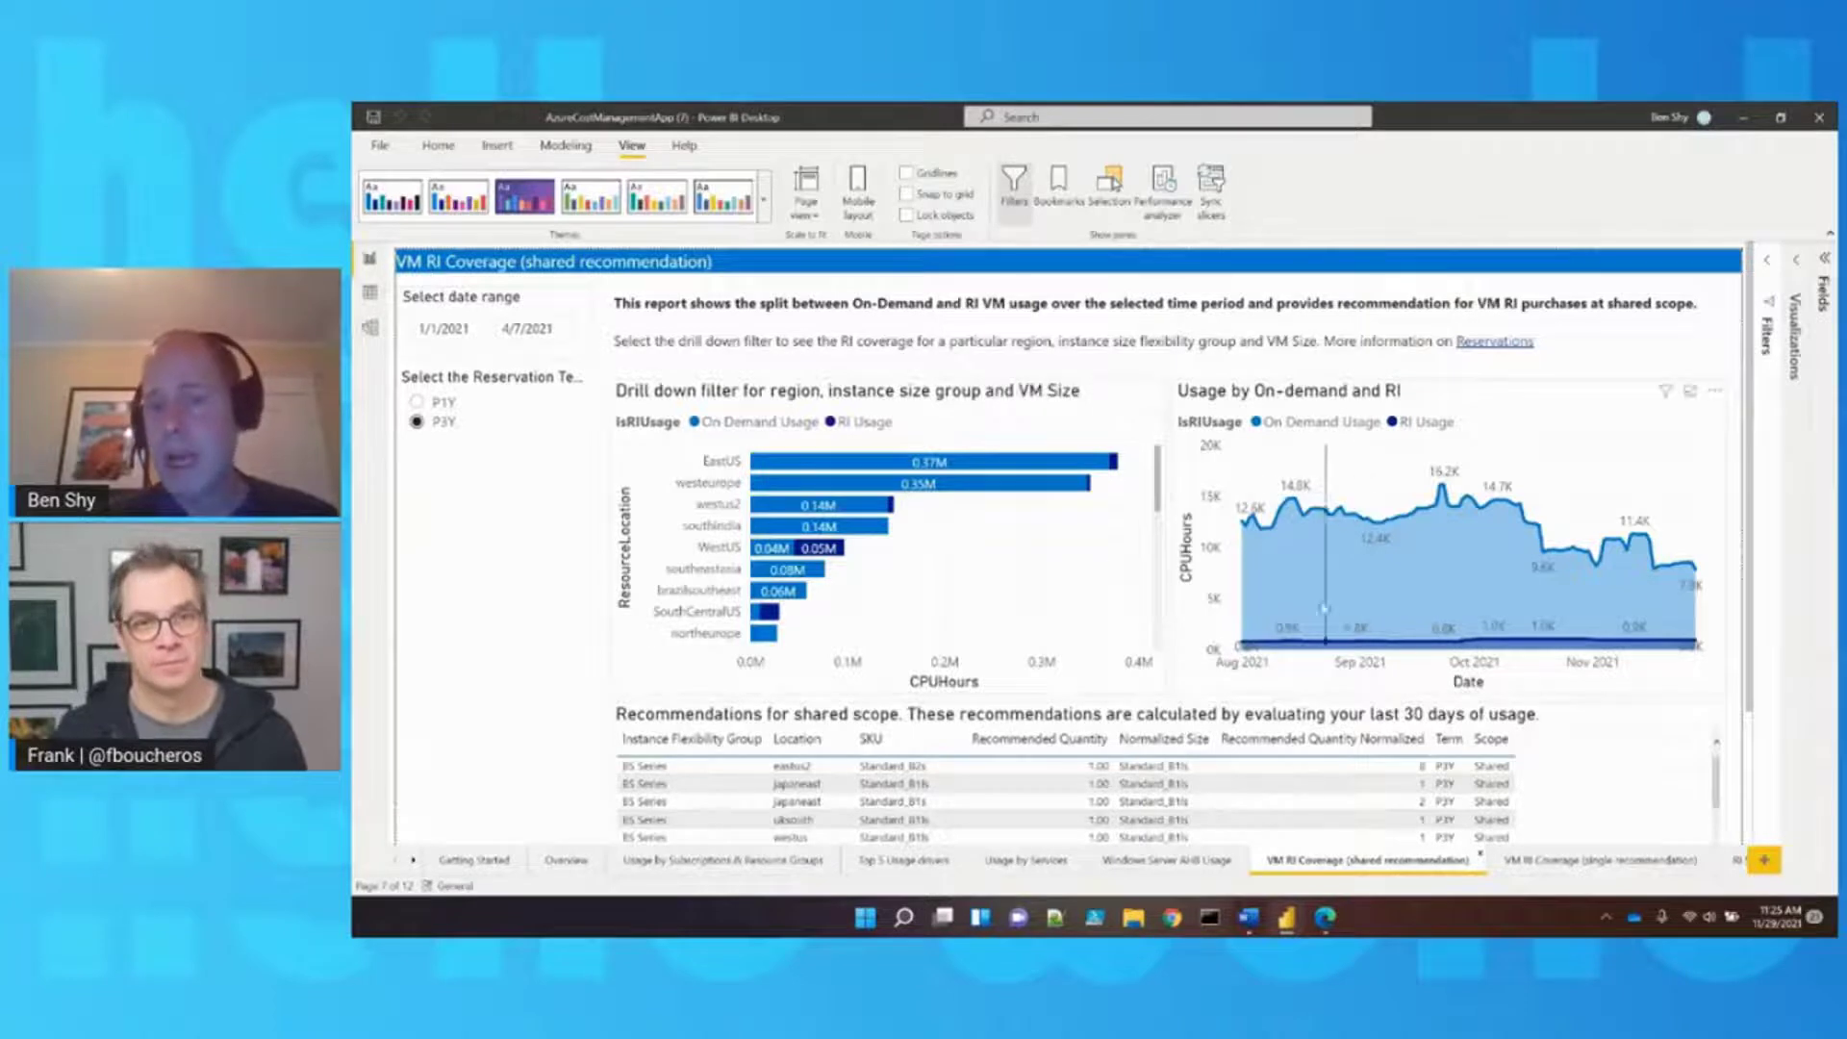
mouse_move(1273, 649)
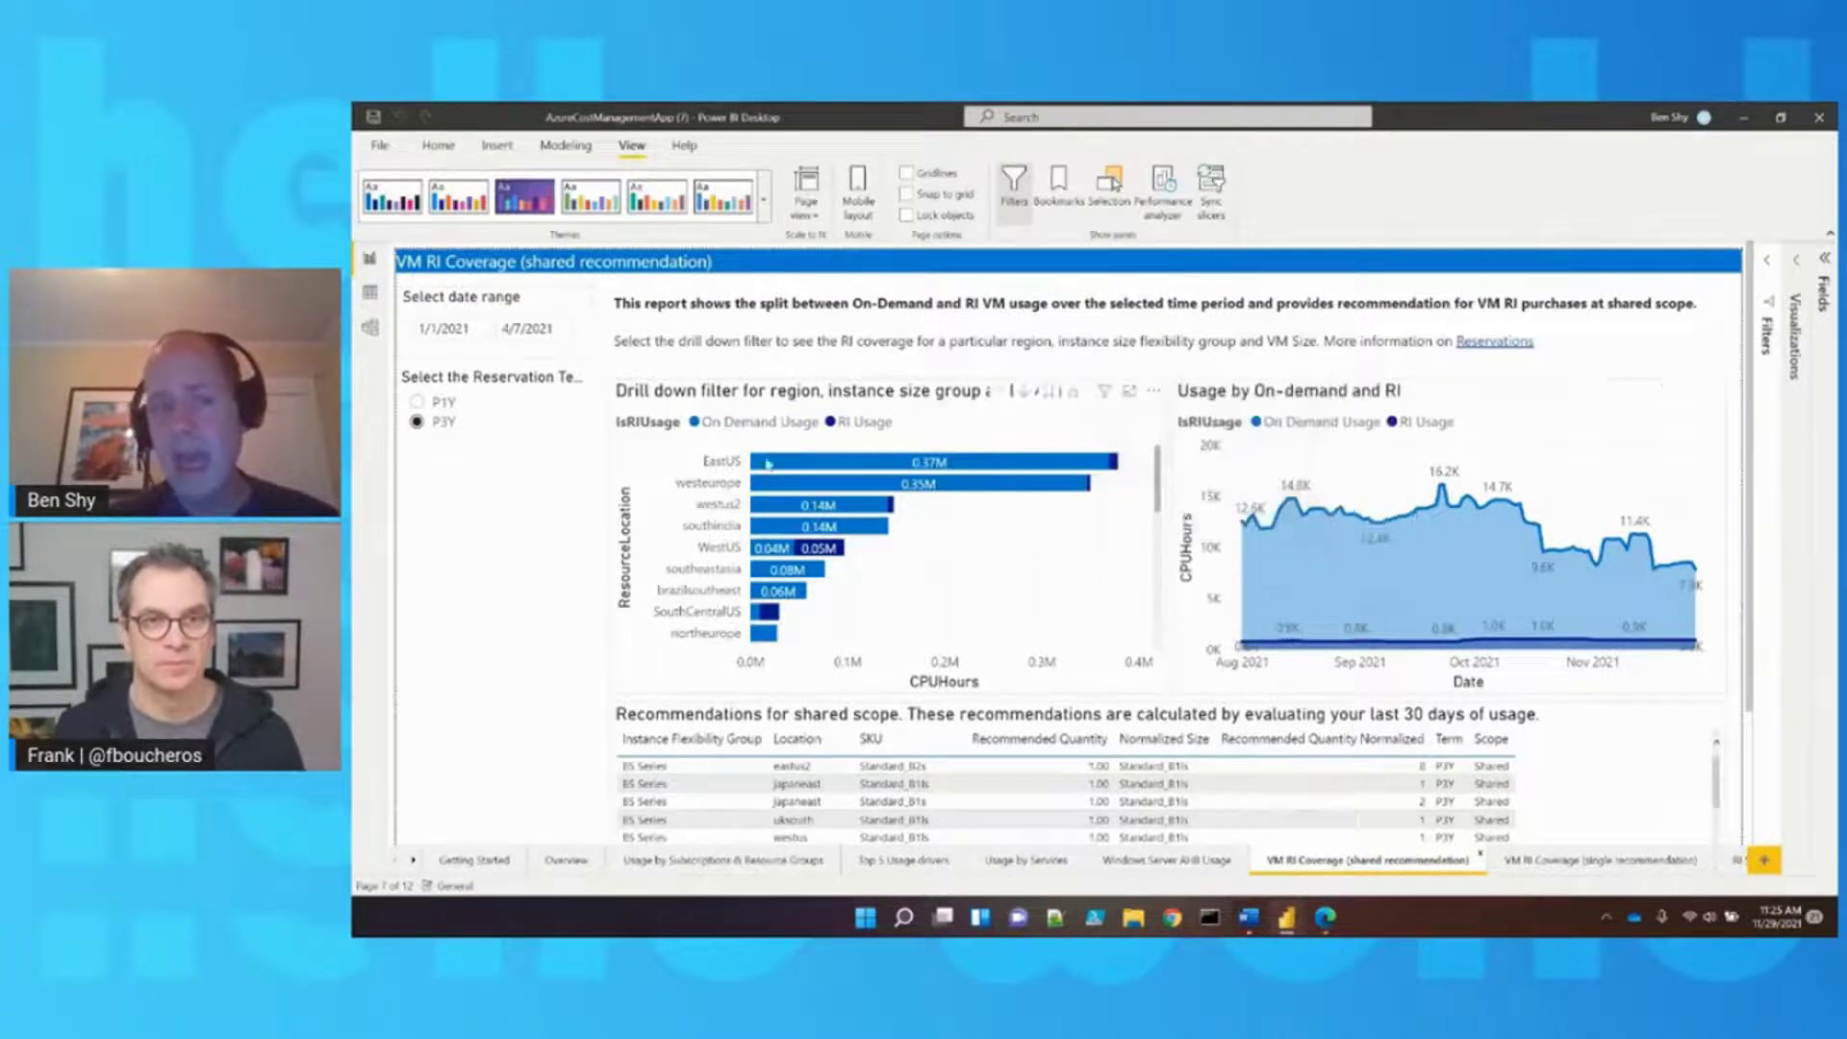
click(784, 510)
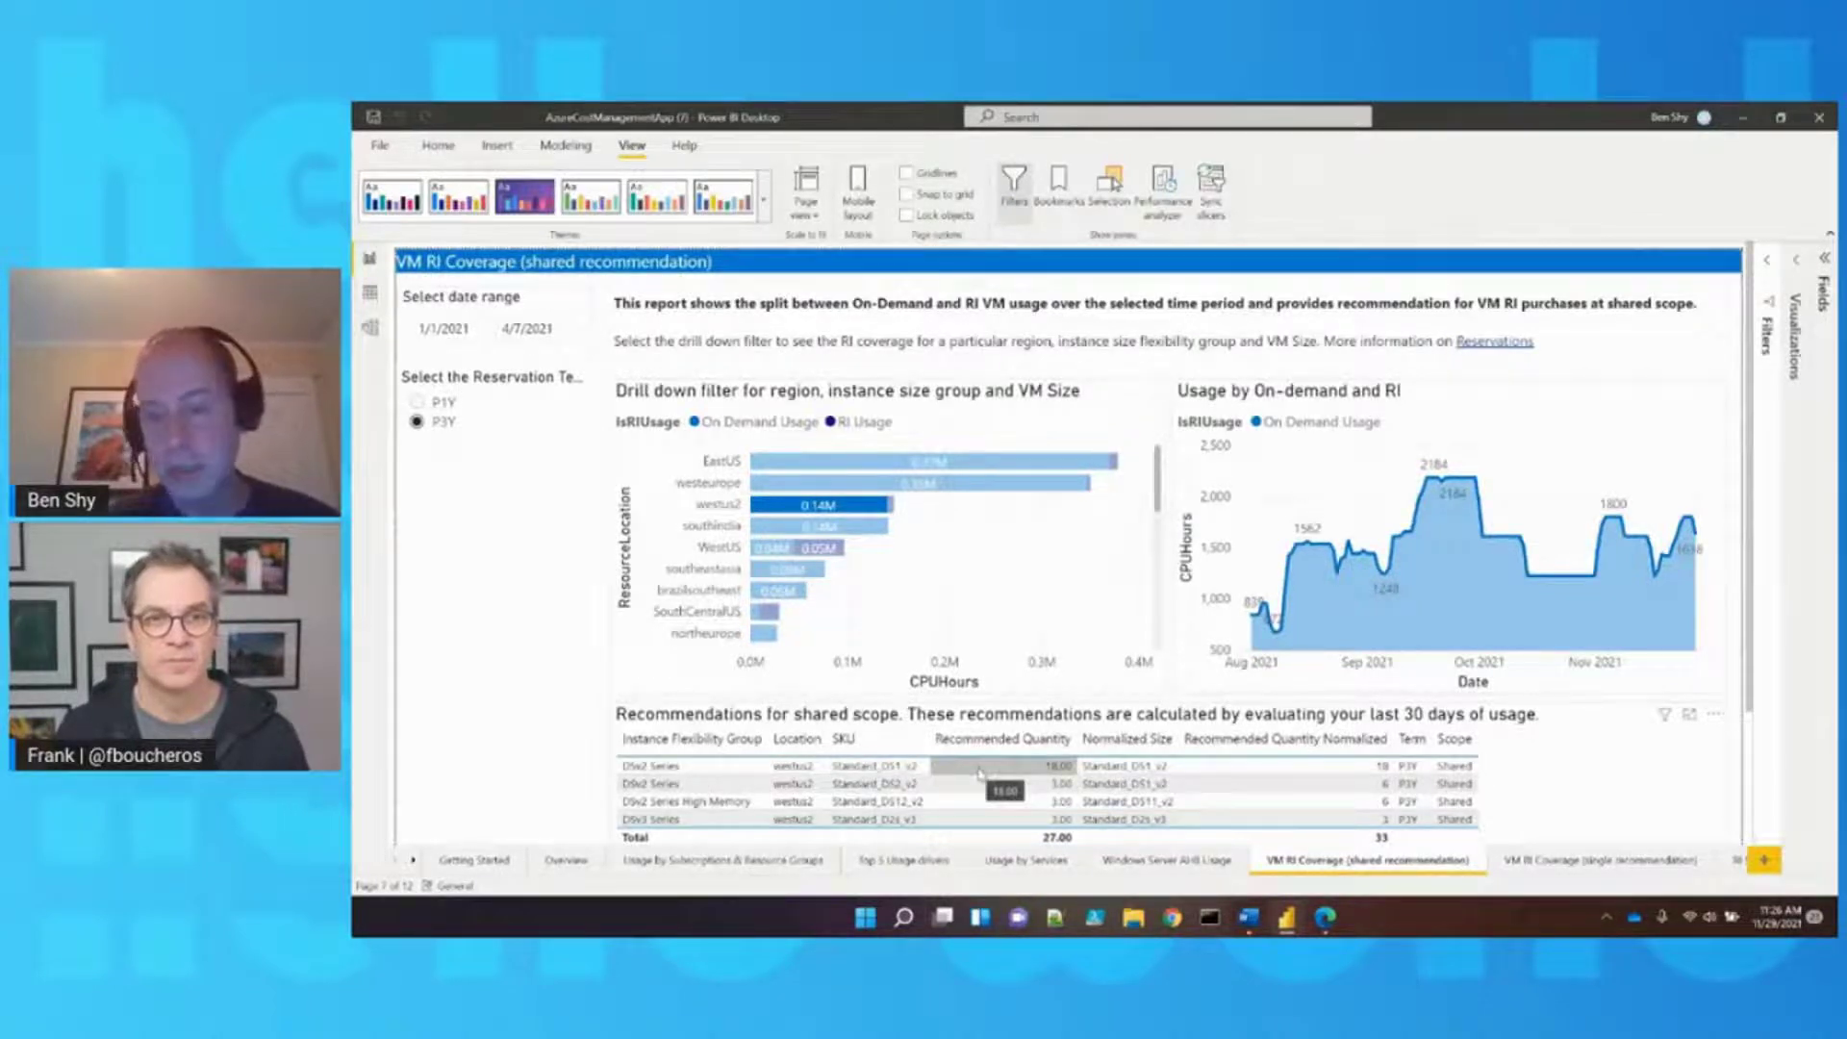
click(447, 405)
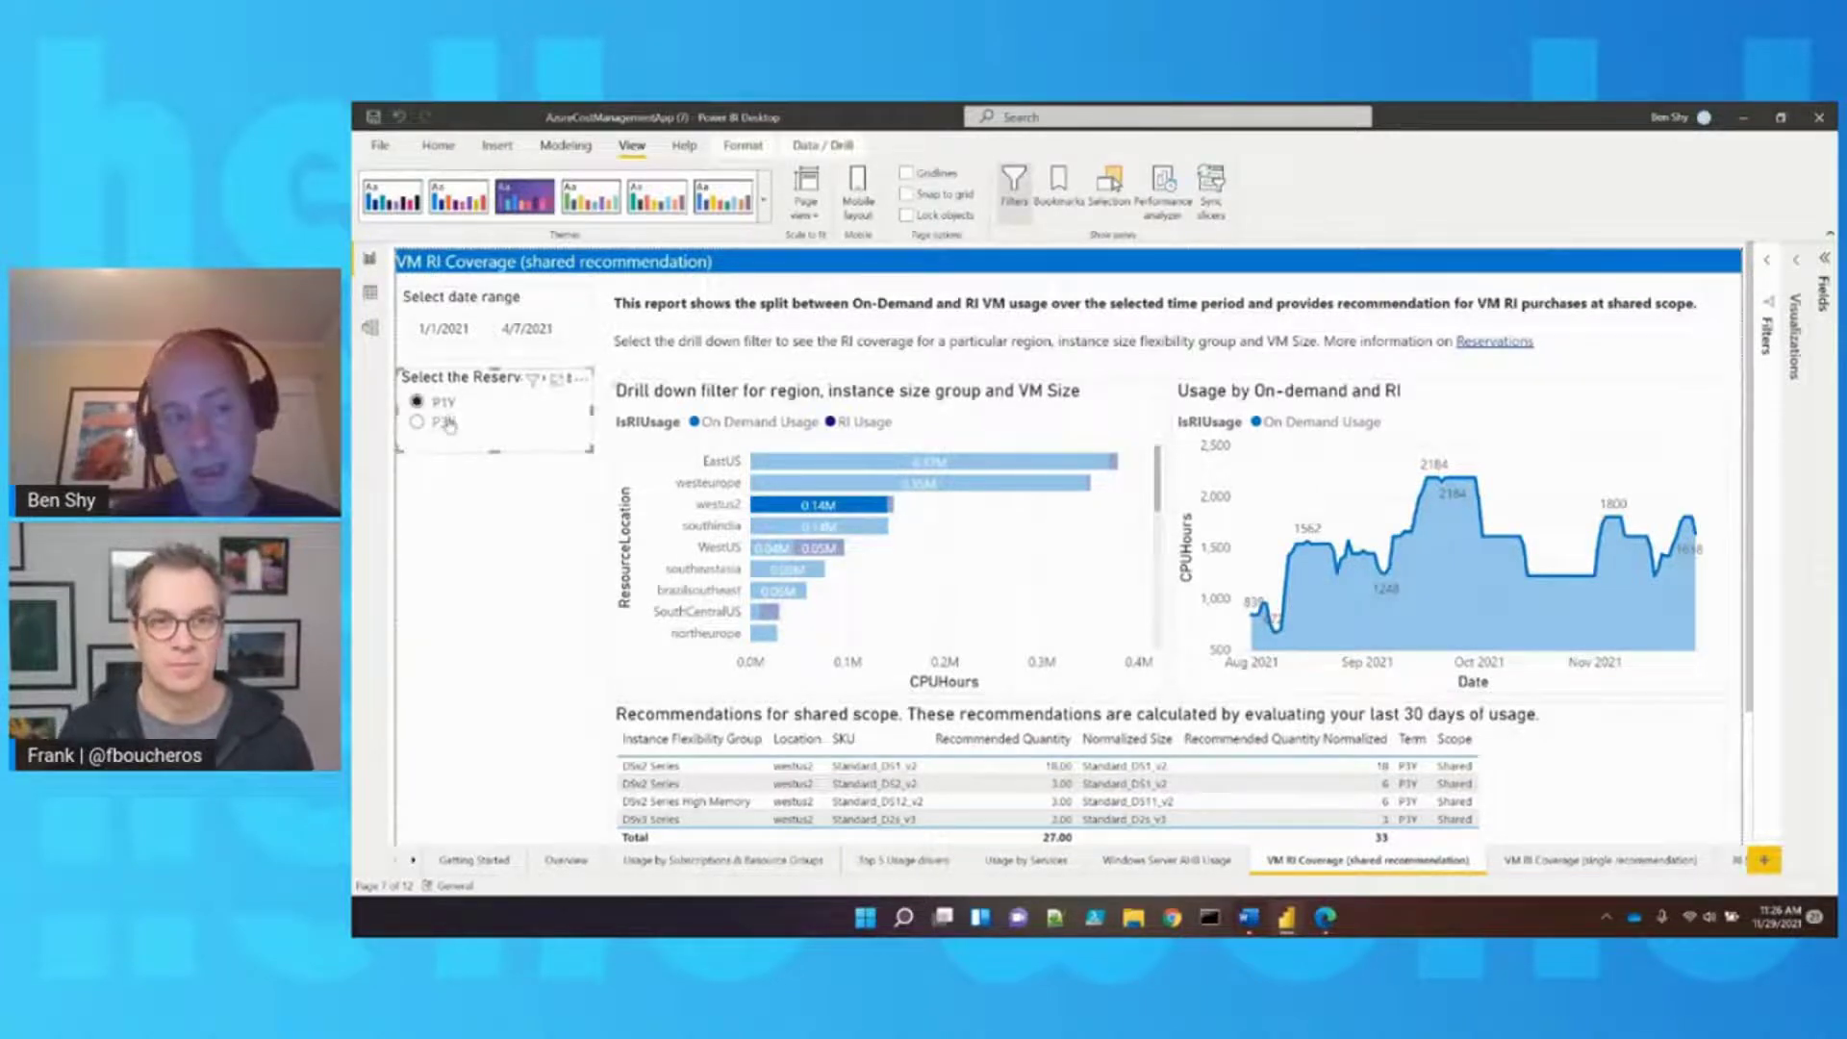
click(447, 423)
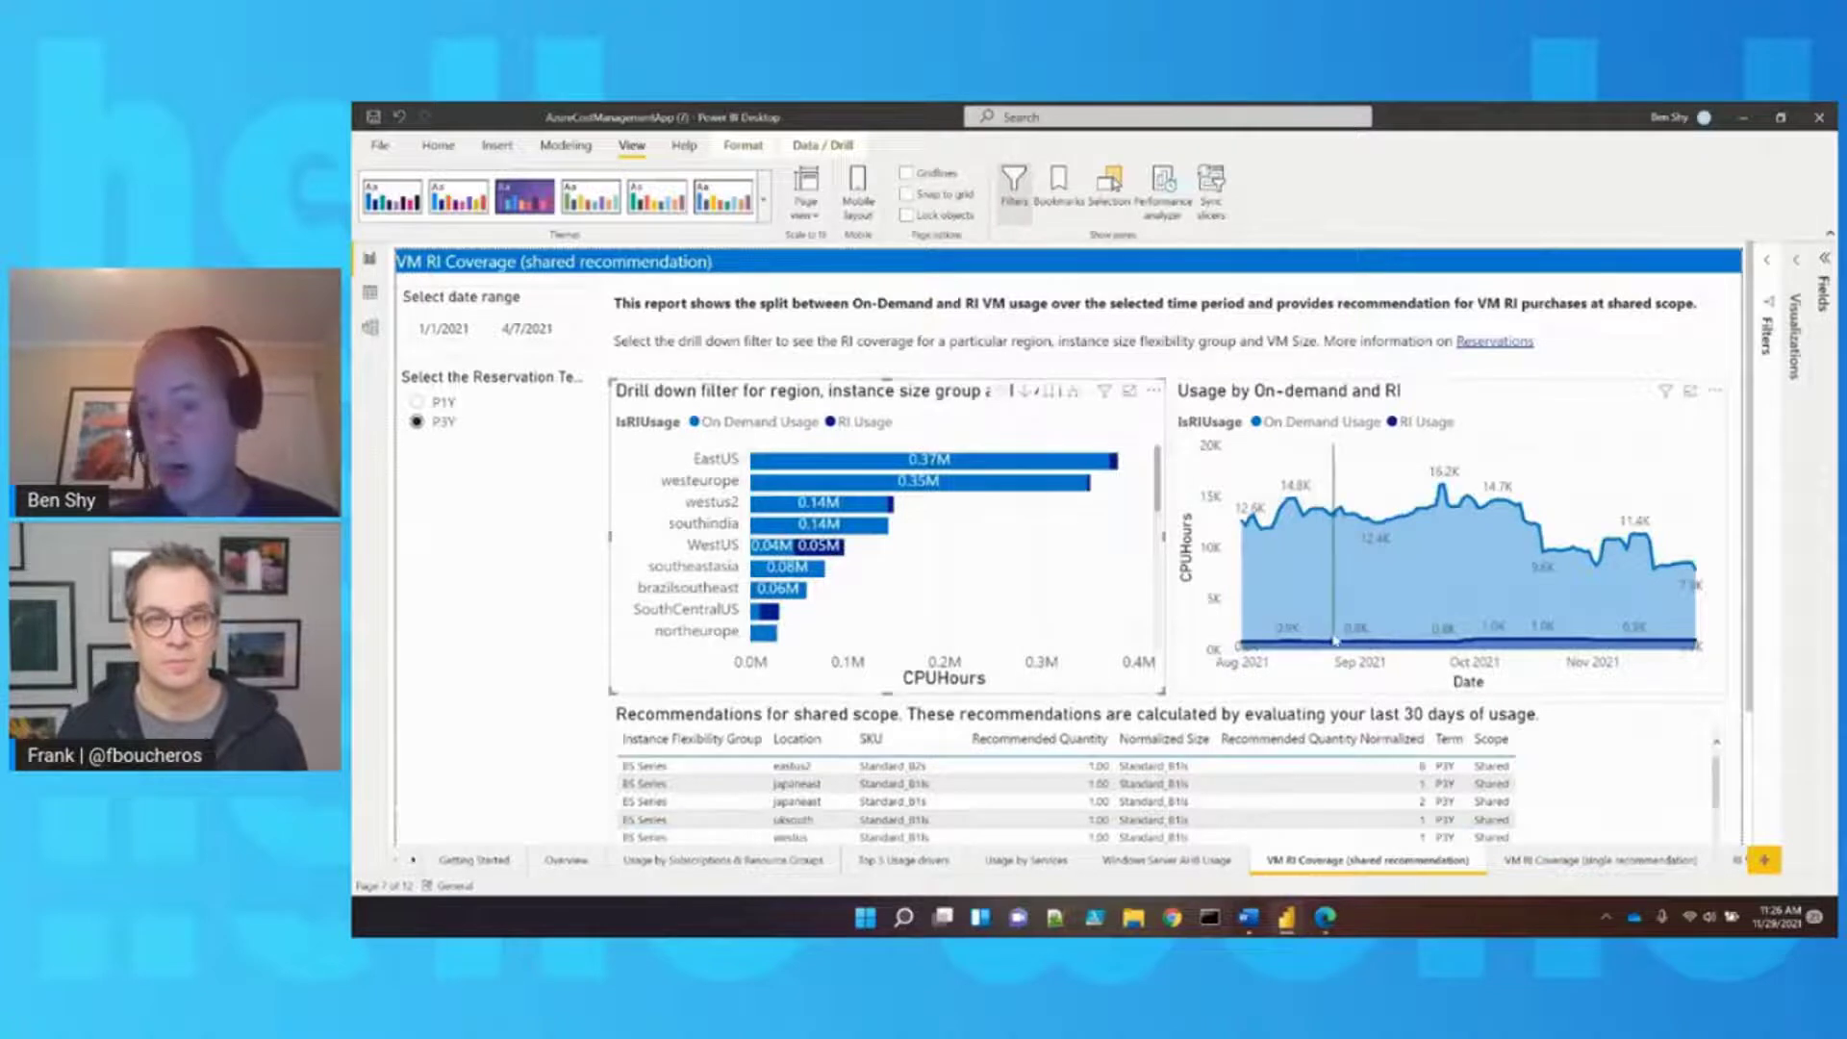
Move to the VM RI Coverage (single recommendation) page
mouse_move(1335, 638)
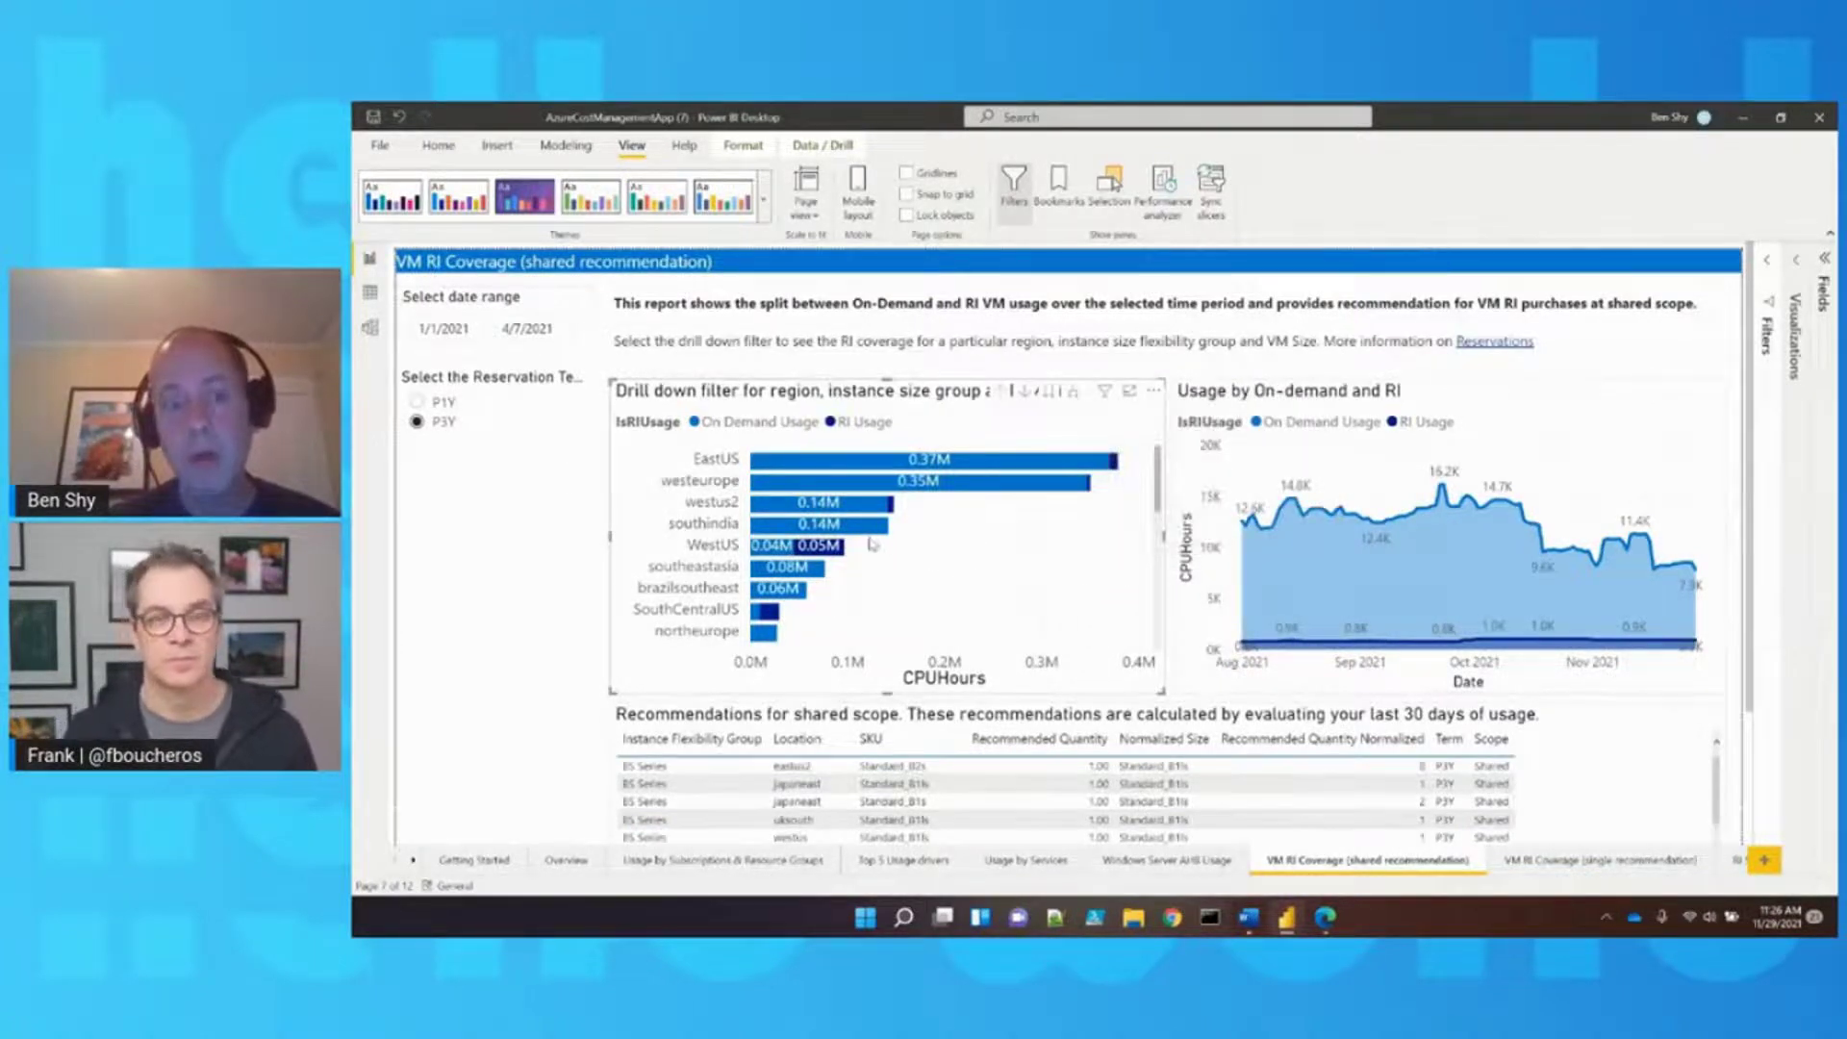
mouse_move(875, 534)
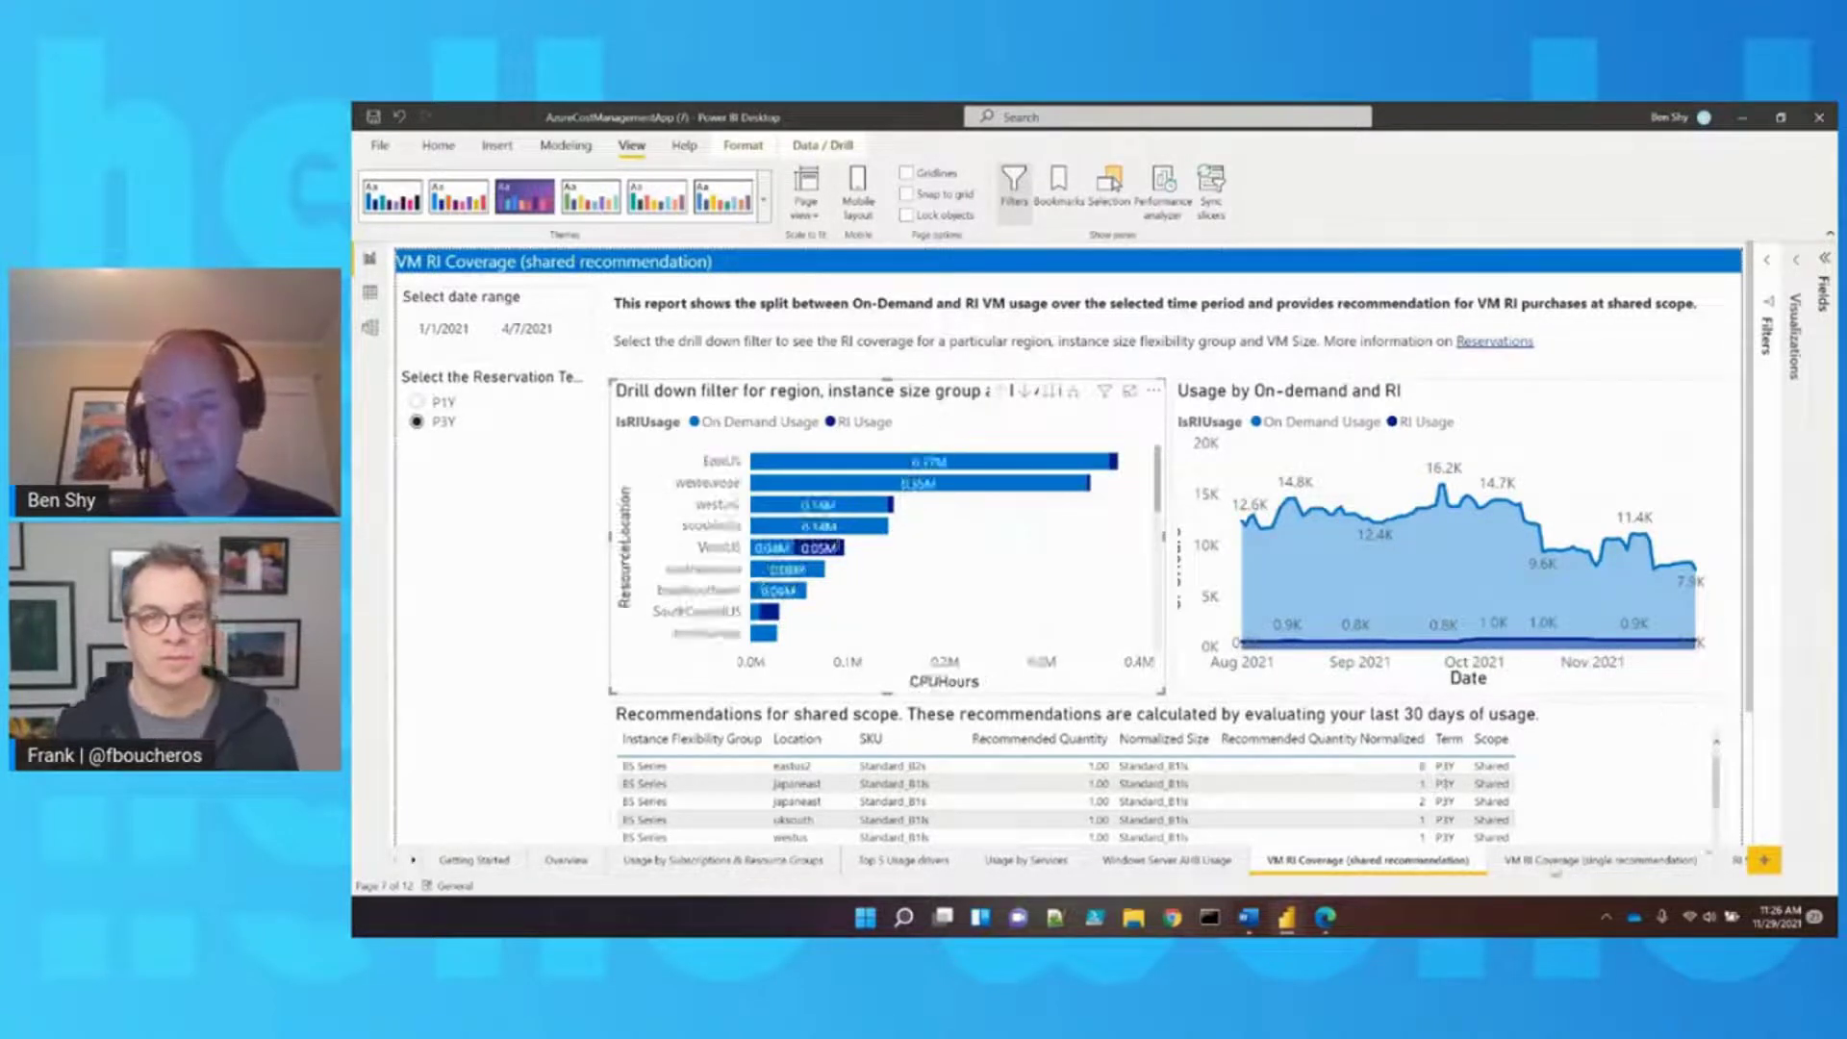
click(1555, 866)
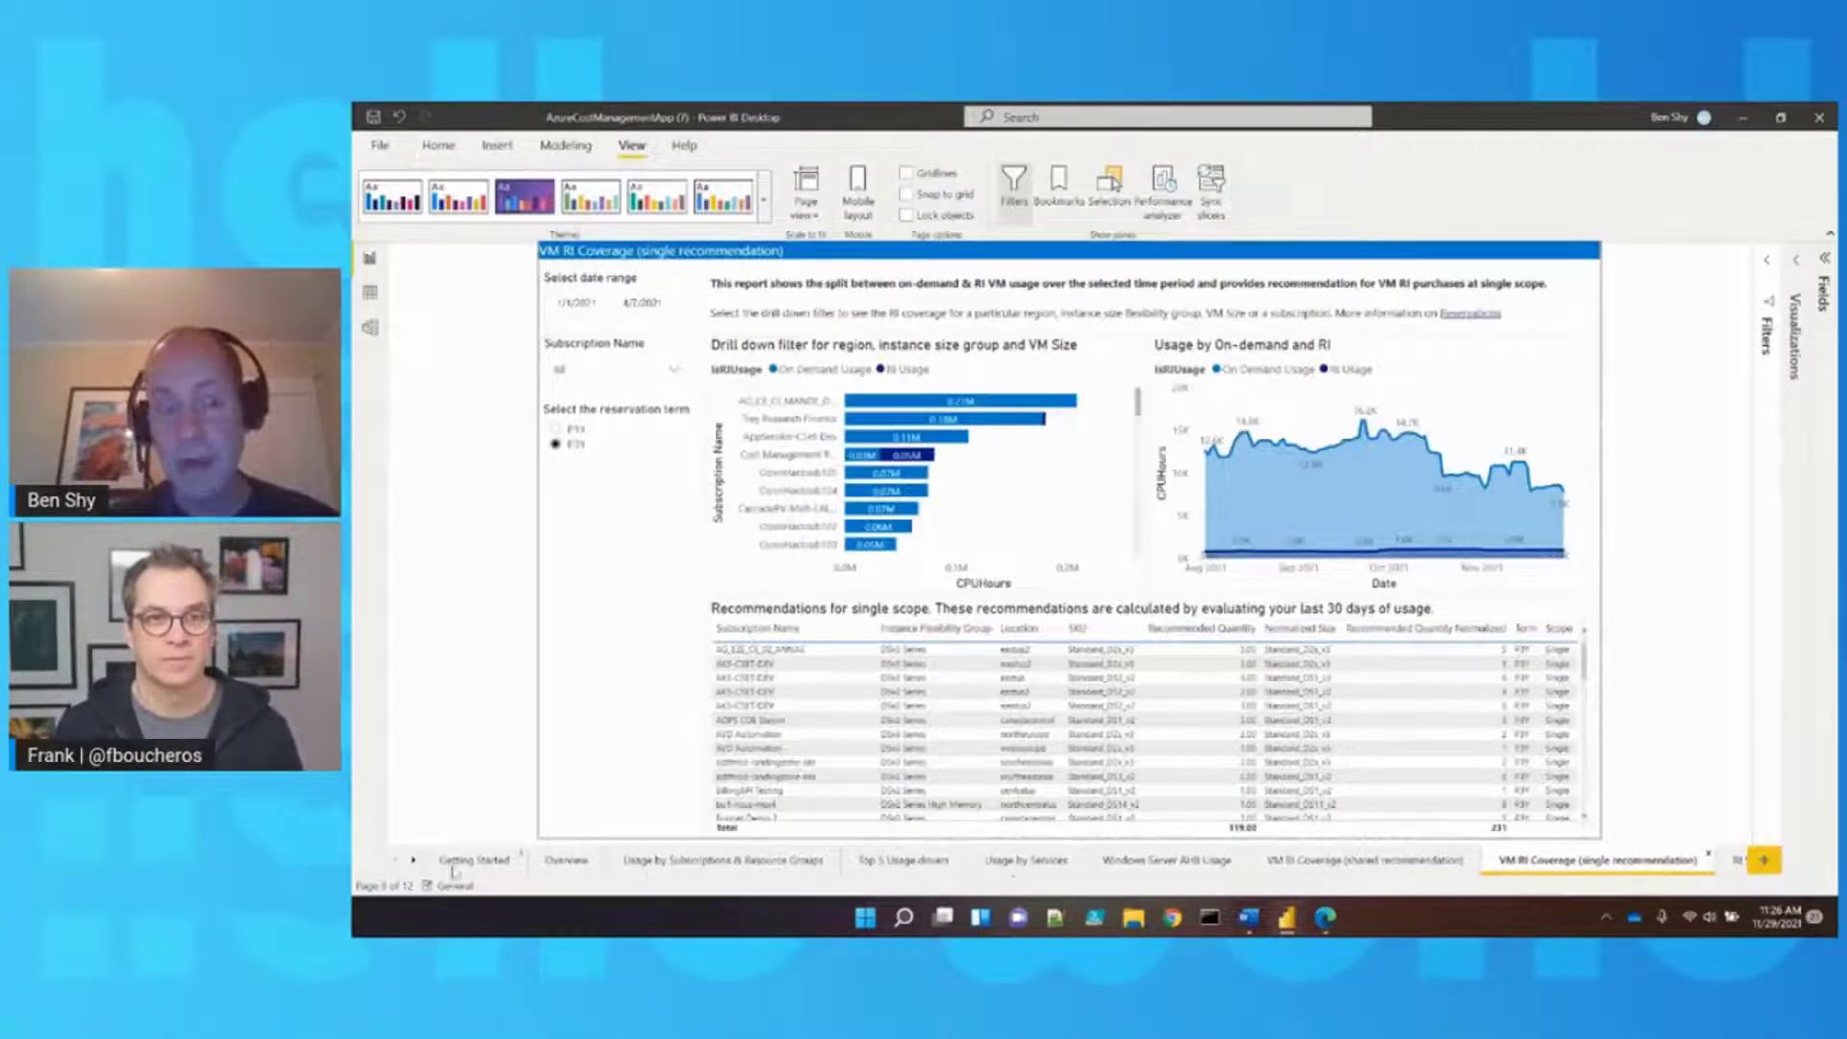
Open the Get Data dialog from the Home ribbon
click(414, 859)
mouse_move(1289, 922)
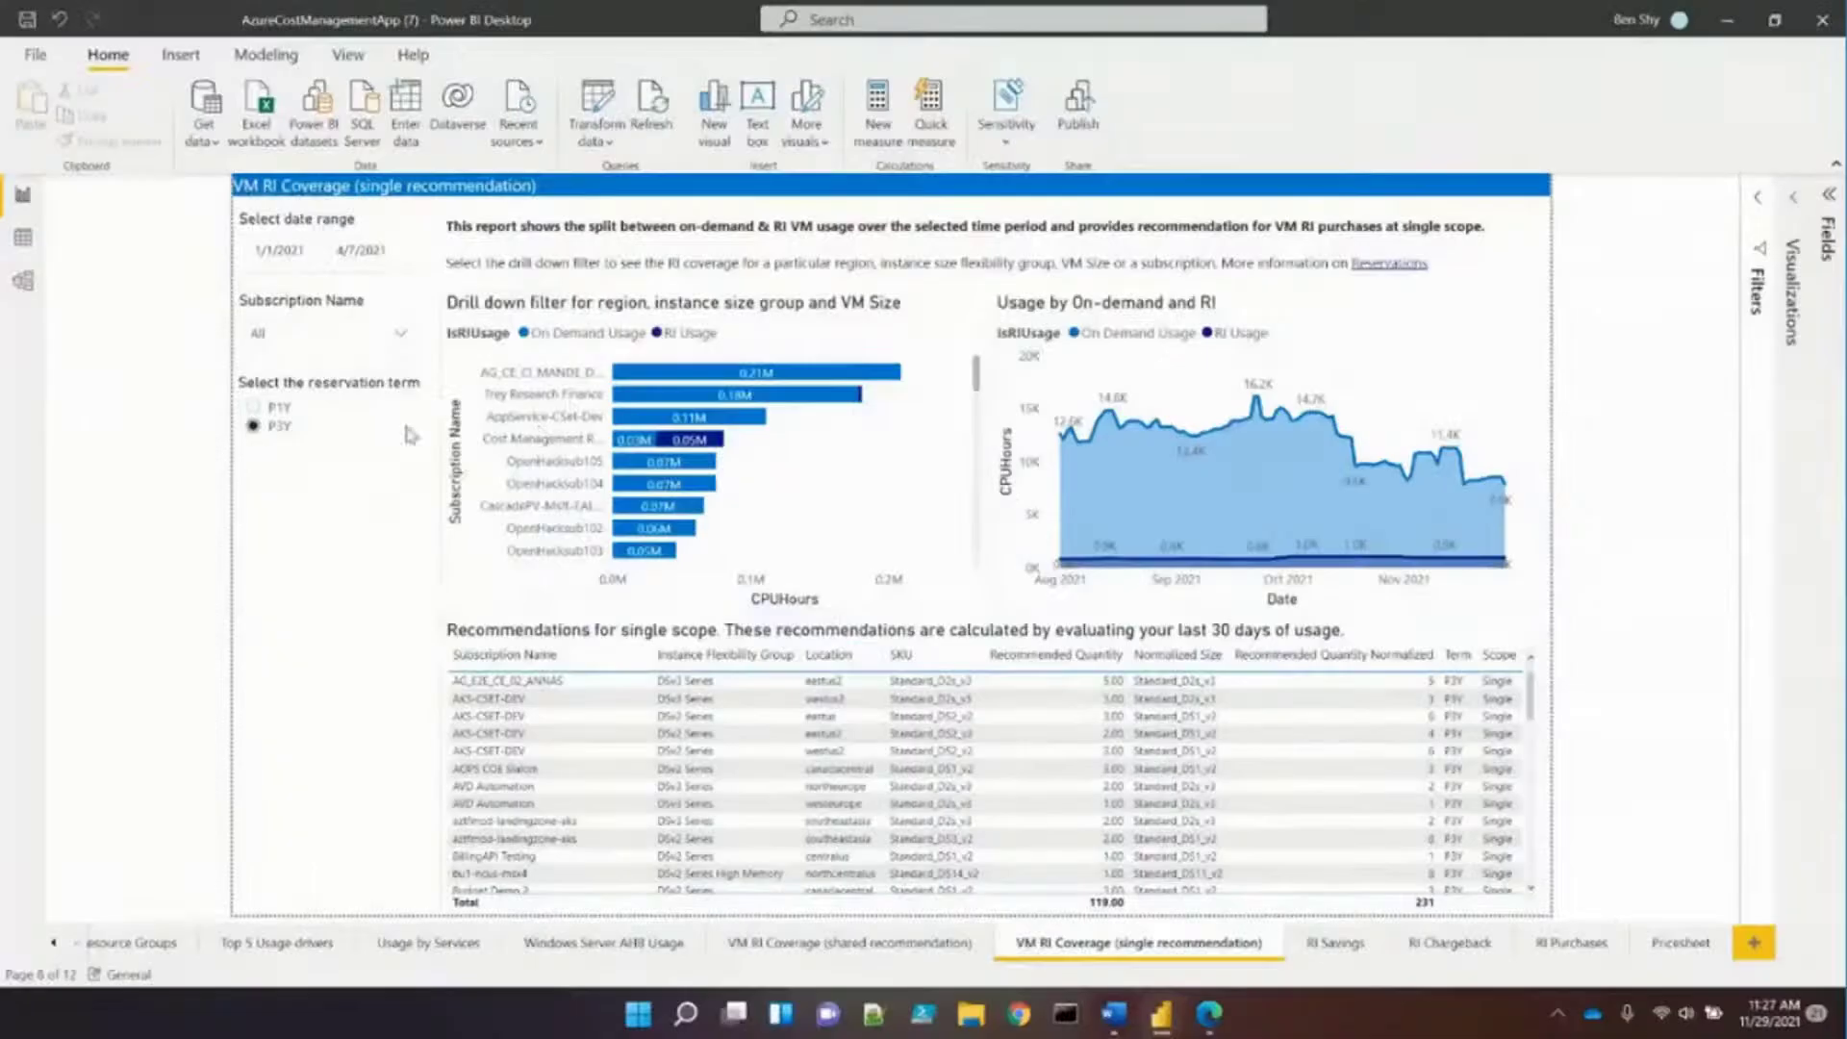
click(211, 144)
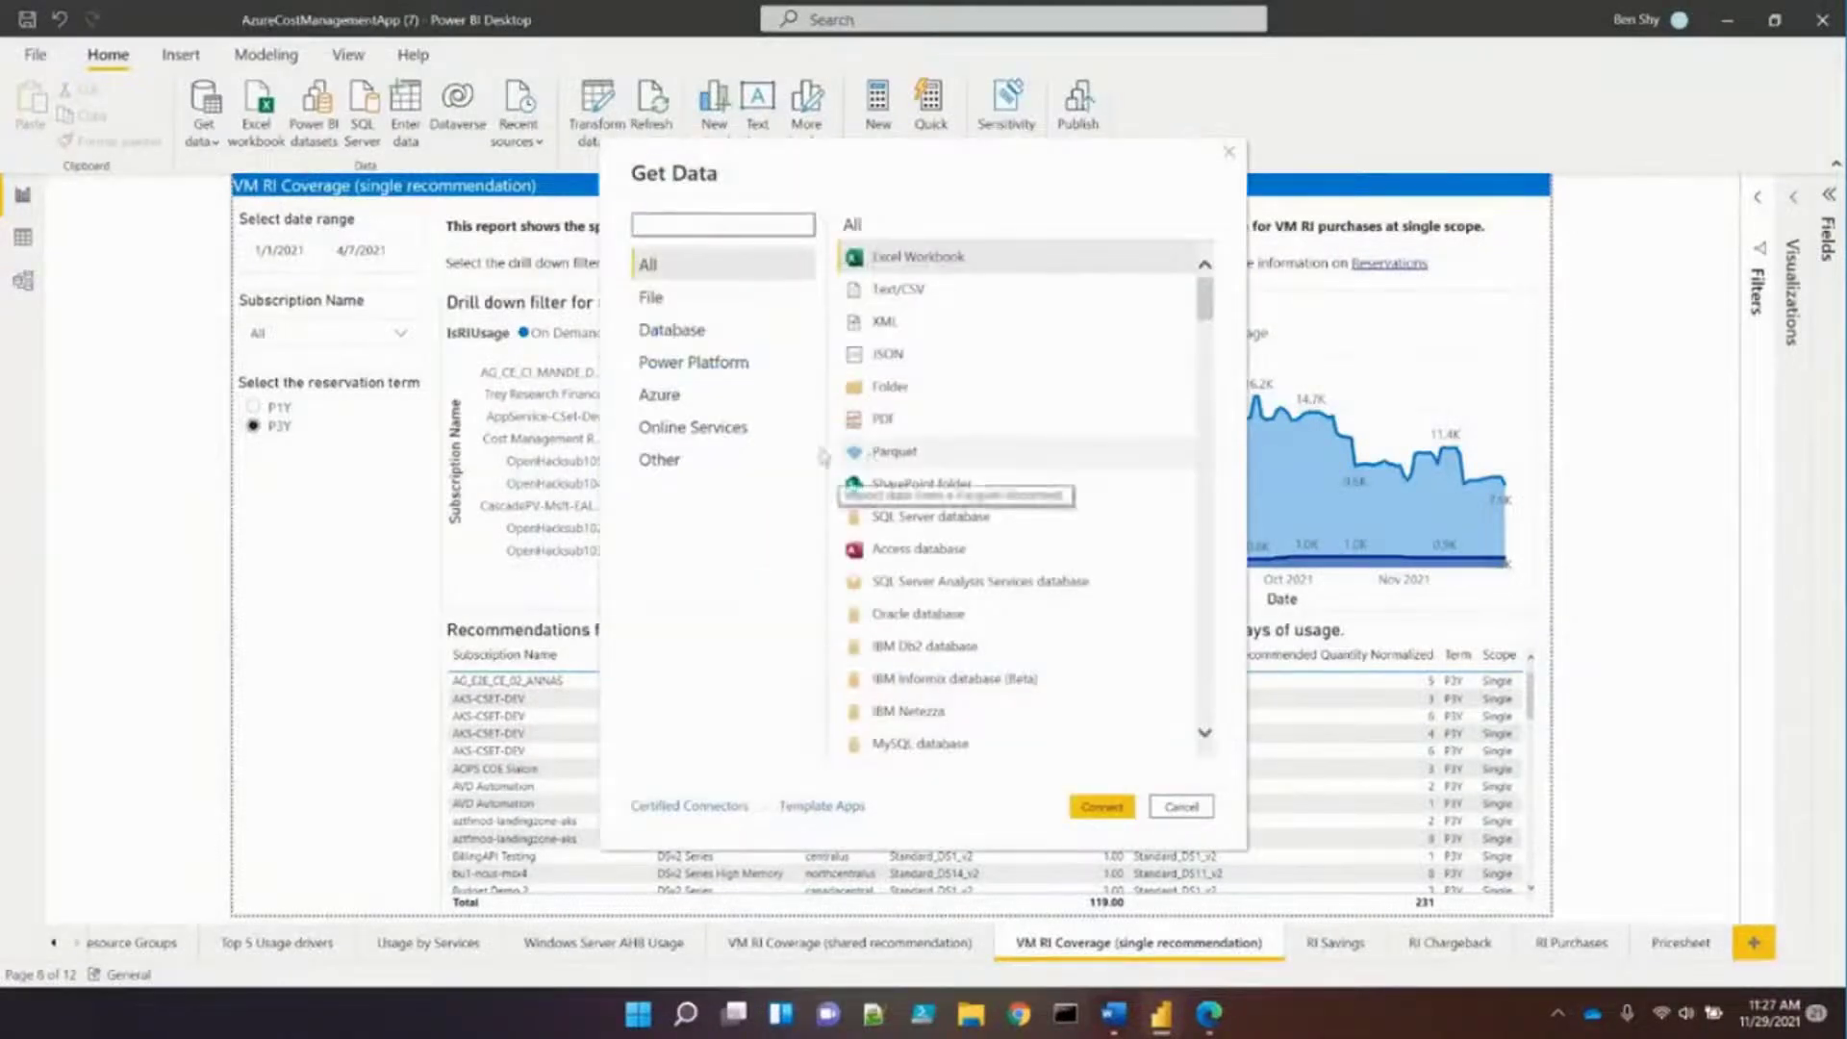
Pick the Azure Cost Management connector from the Azure category and connect
click(660, 395)
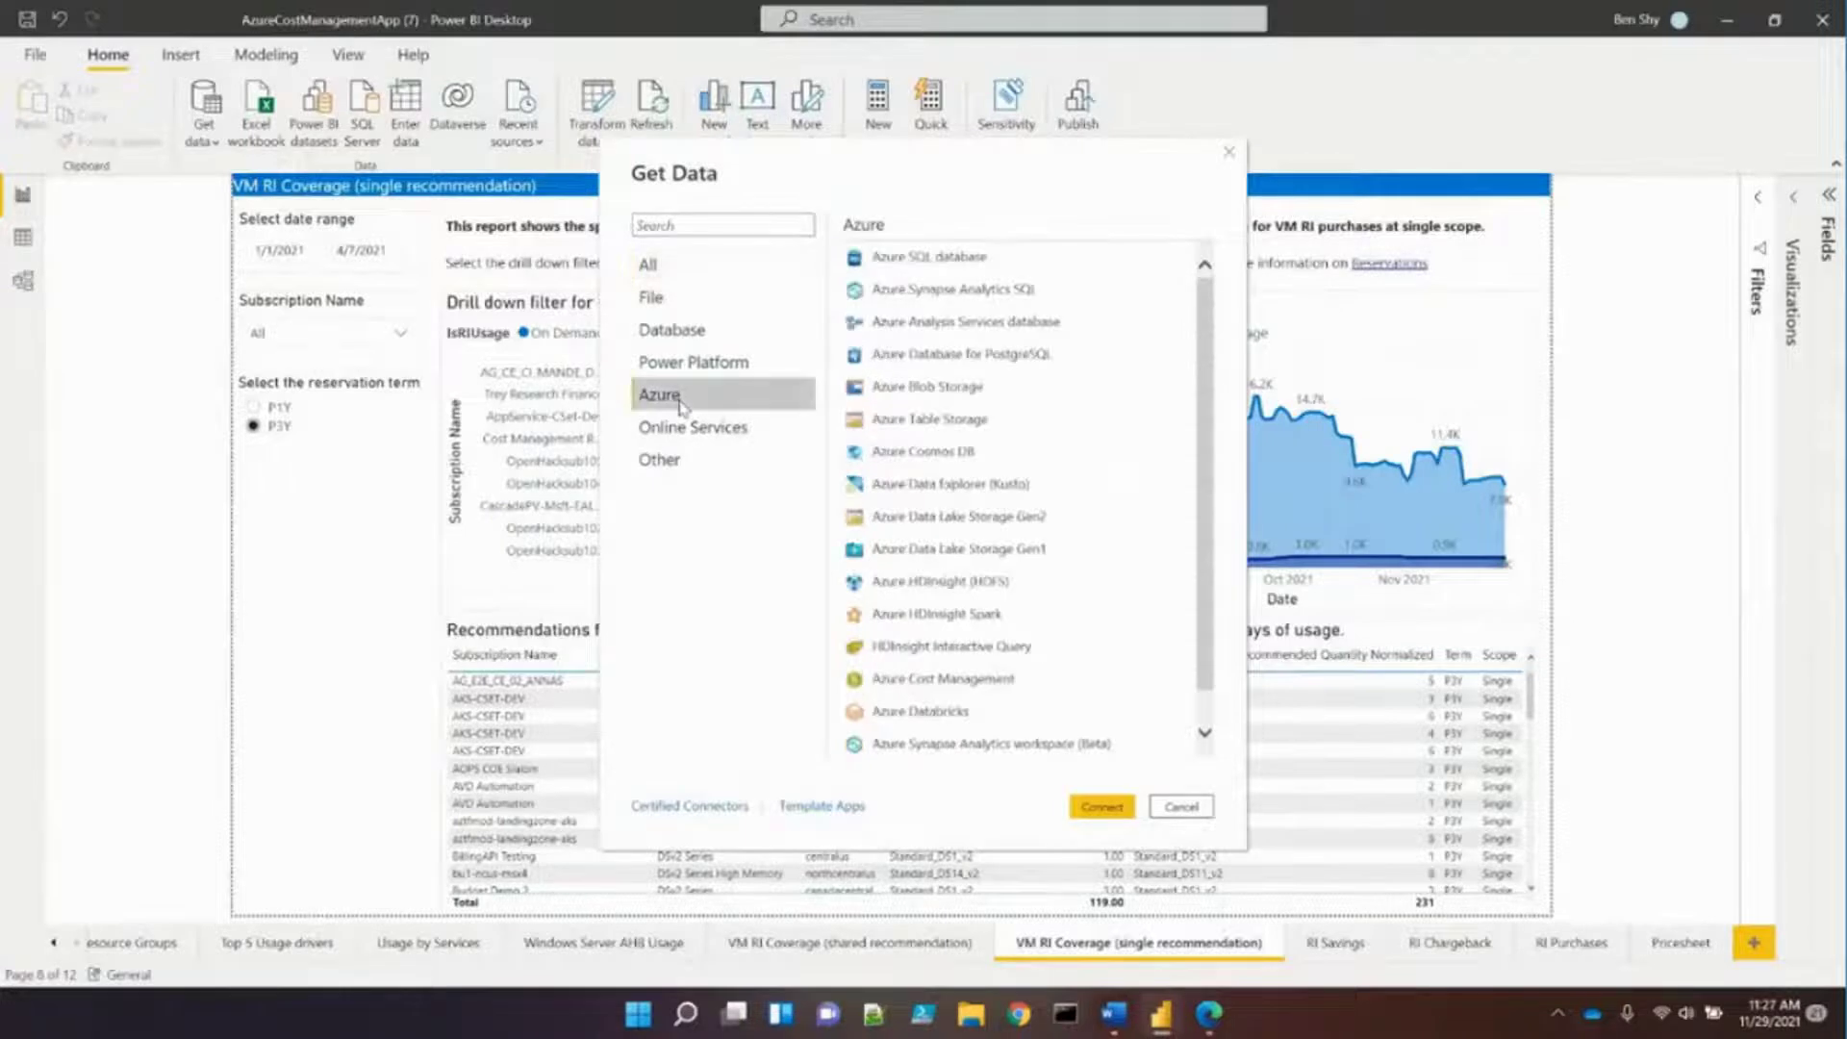
click(1121, 685)
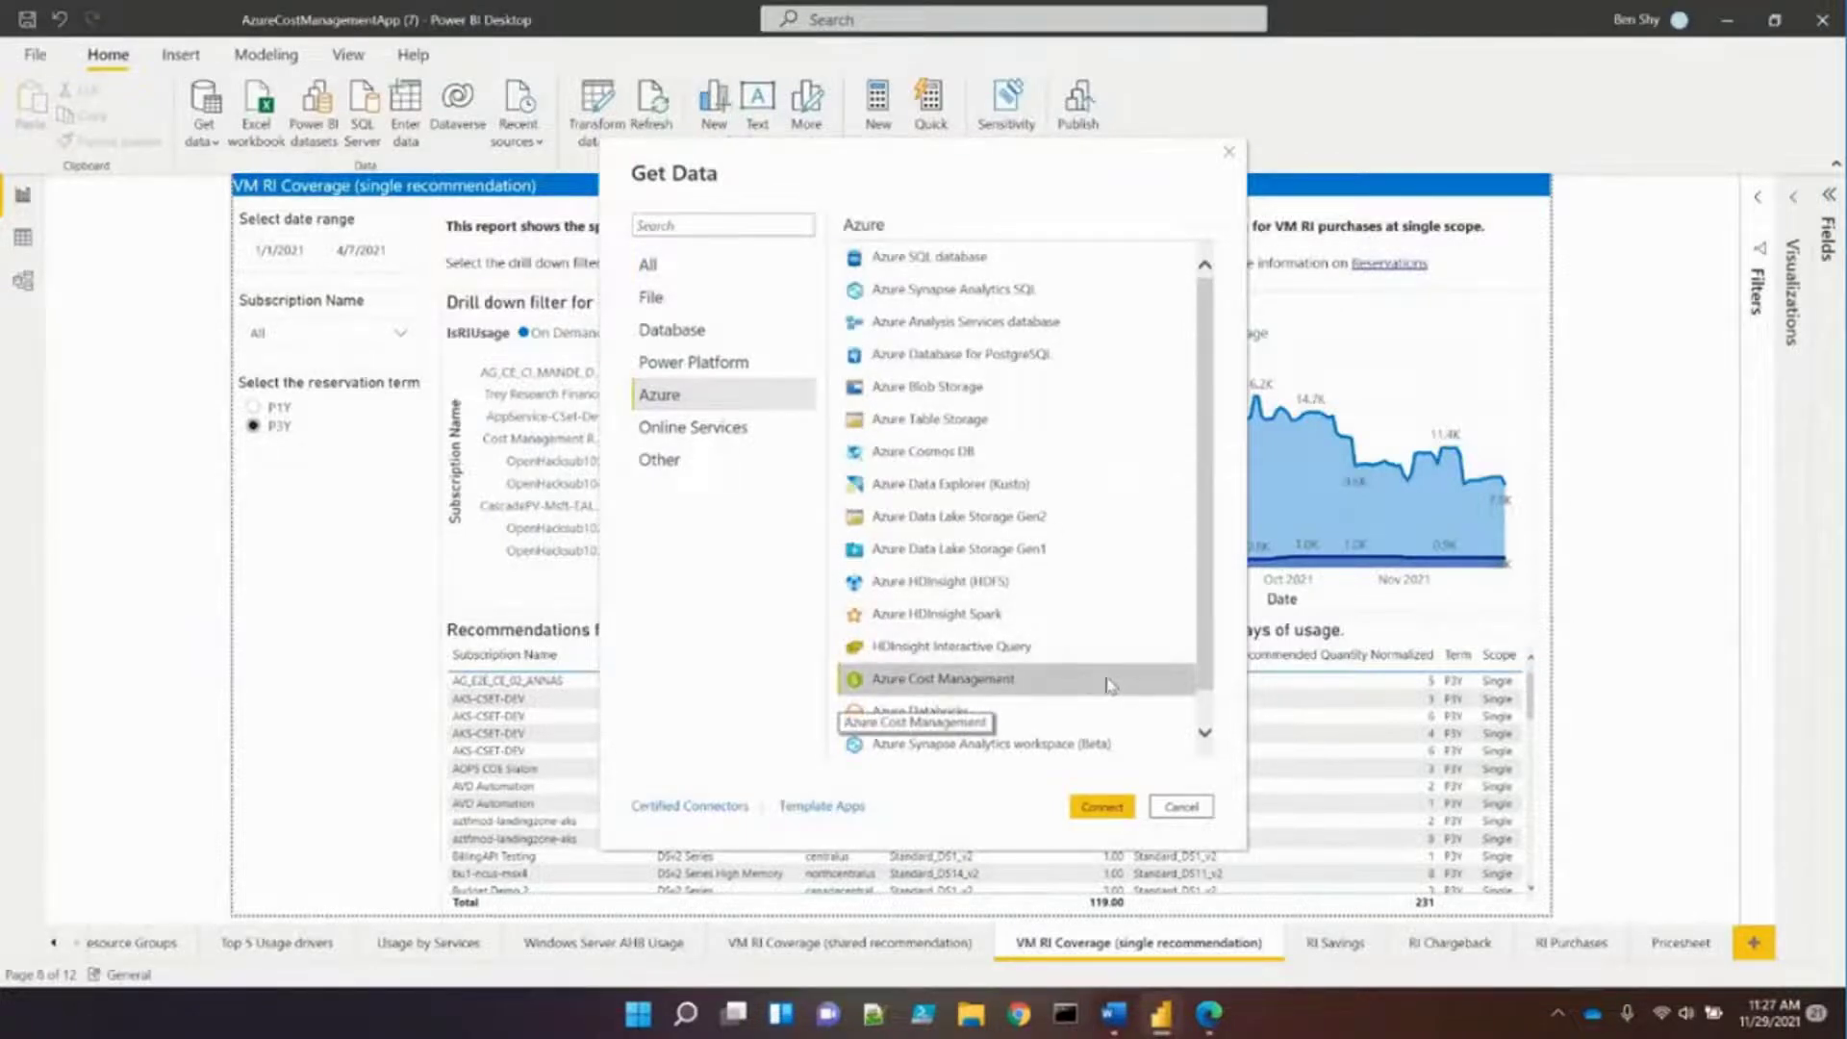
click(1106, 808)
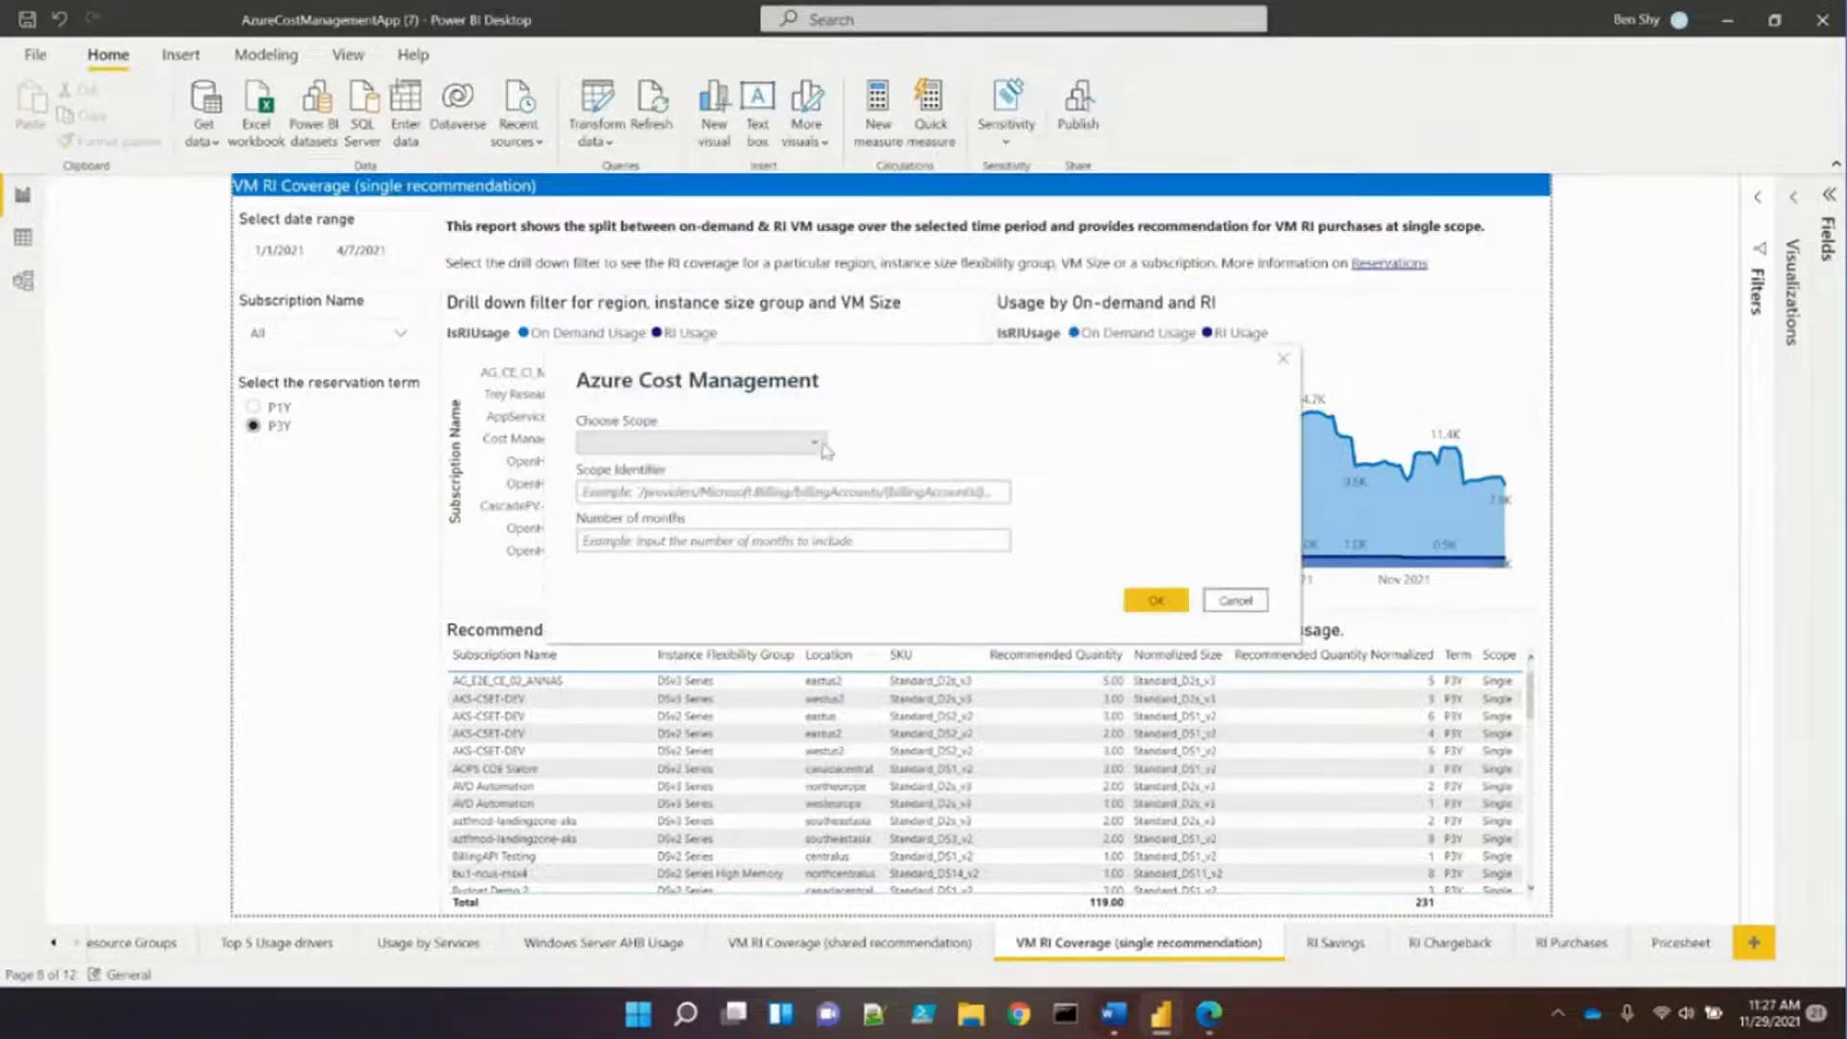
Set the scope to Enrollment Number and enter the enrollment number as Scope Identifier
click(818, 445)
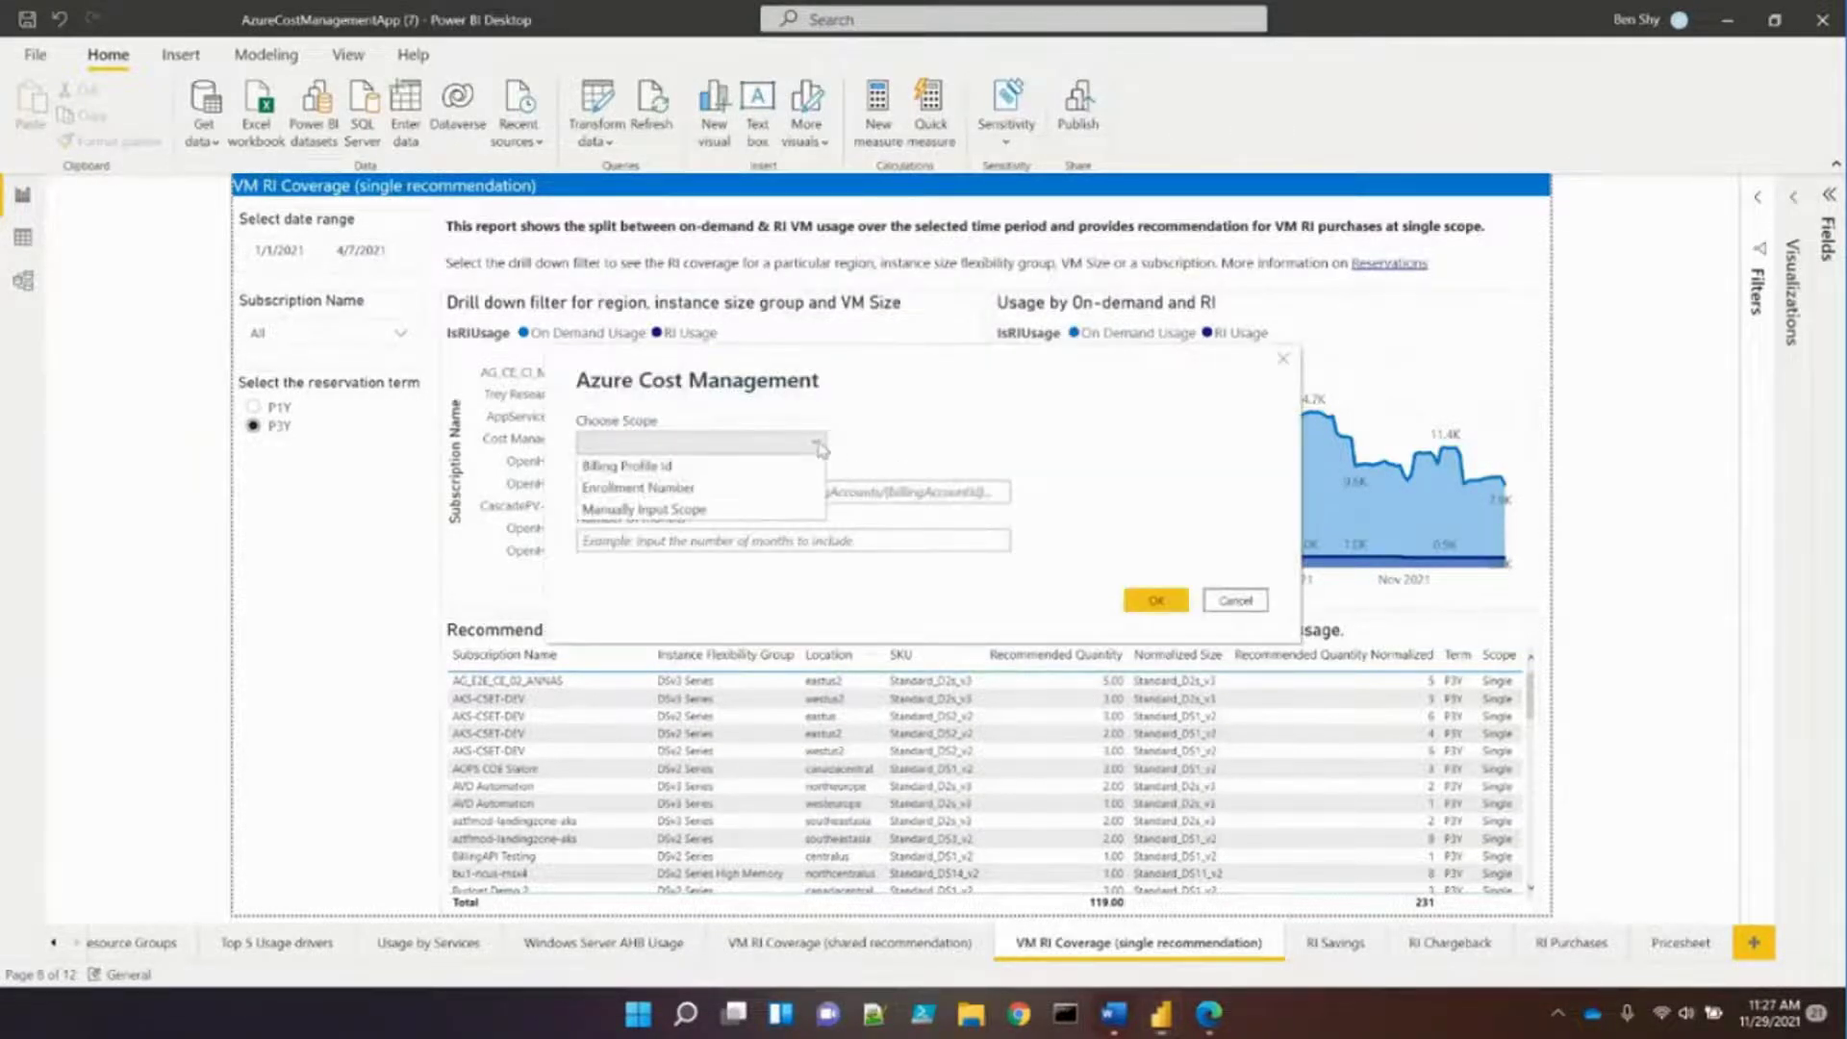
click(781, 485)
click(781, 484)
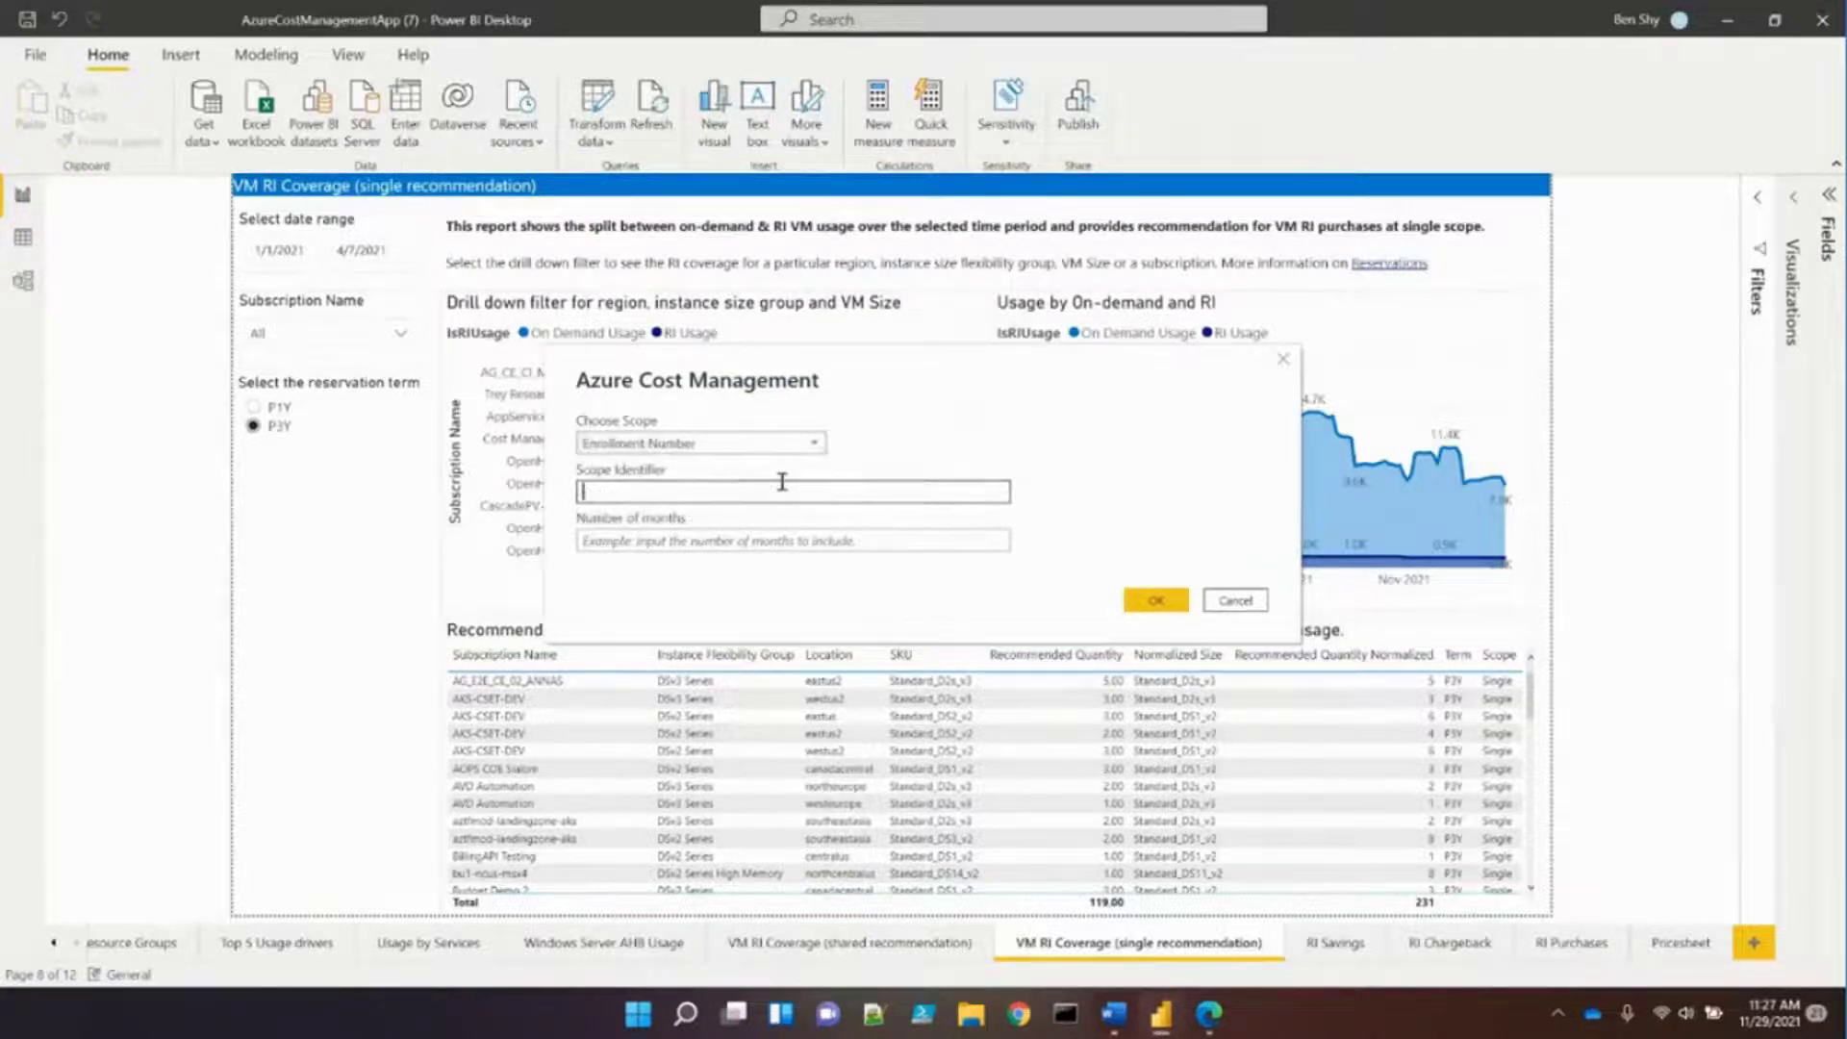
text(9999999)
click(678, 543)
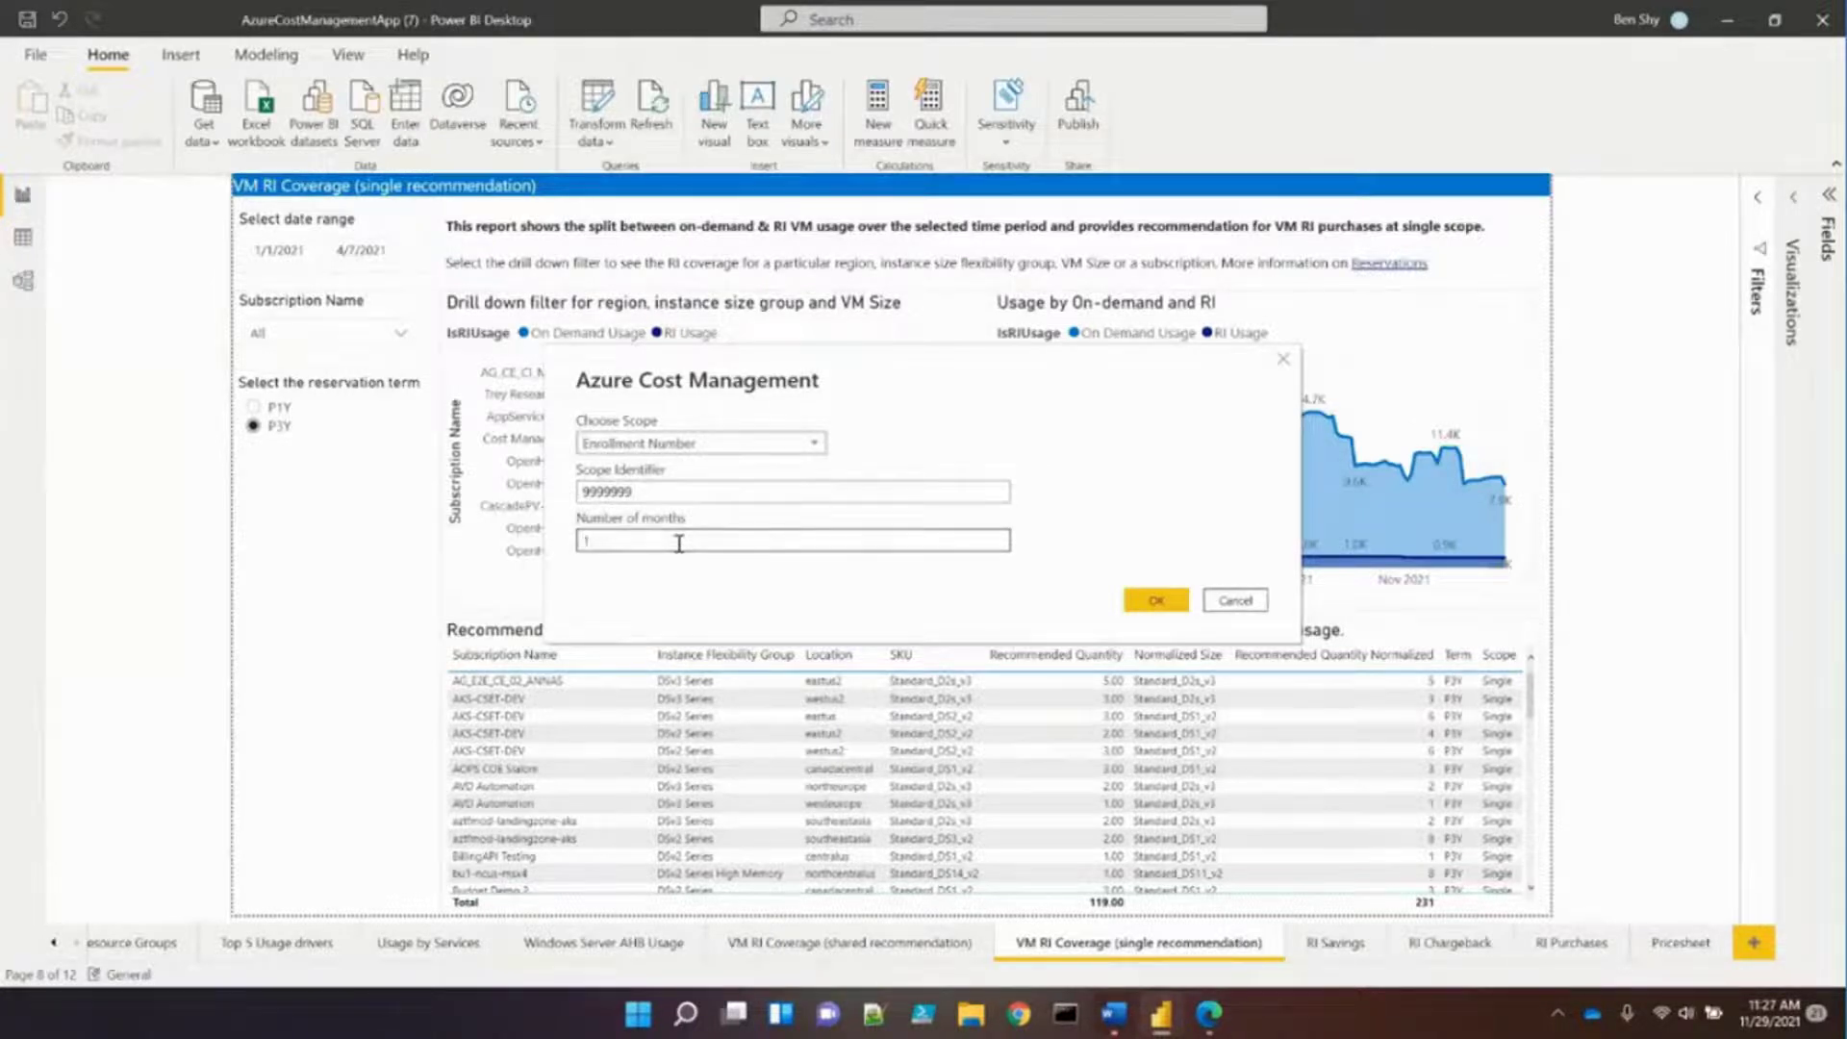